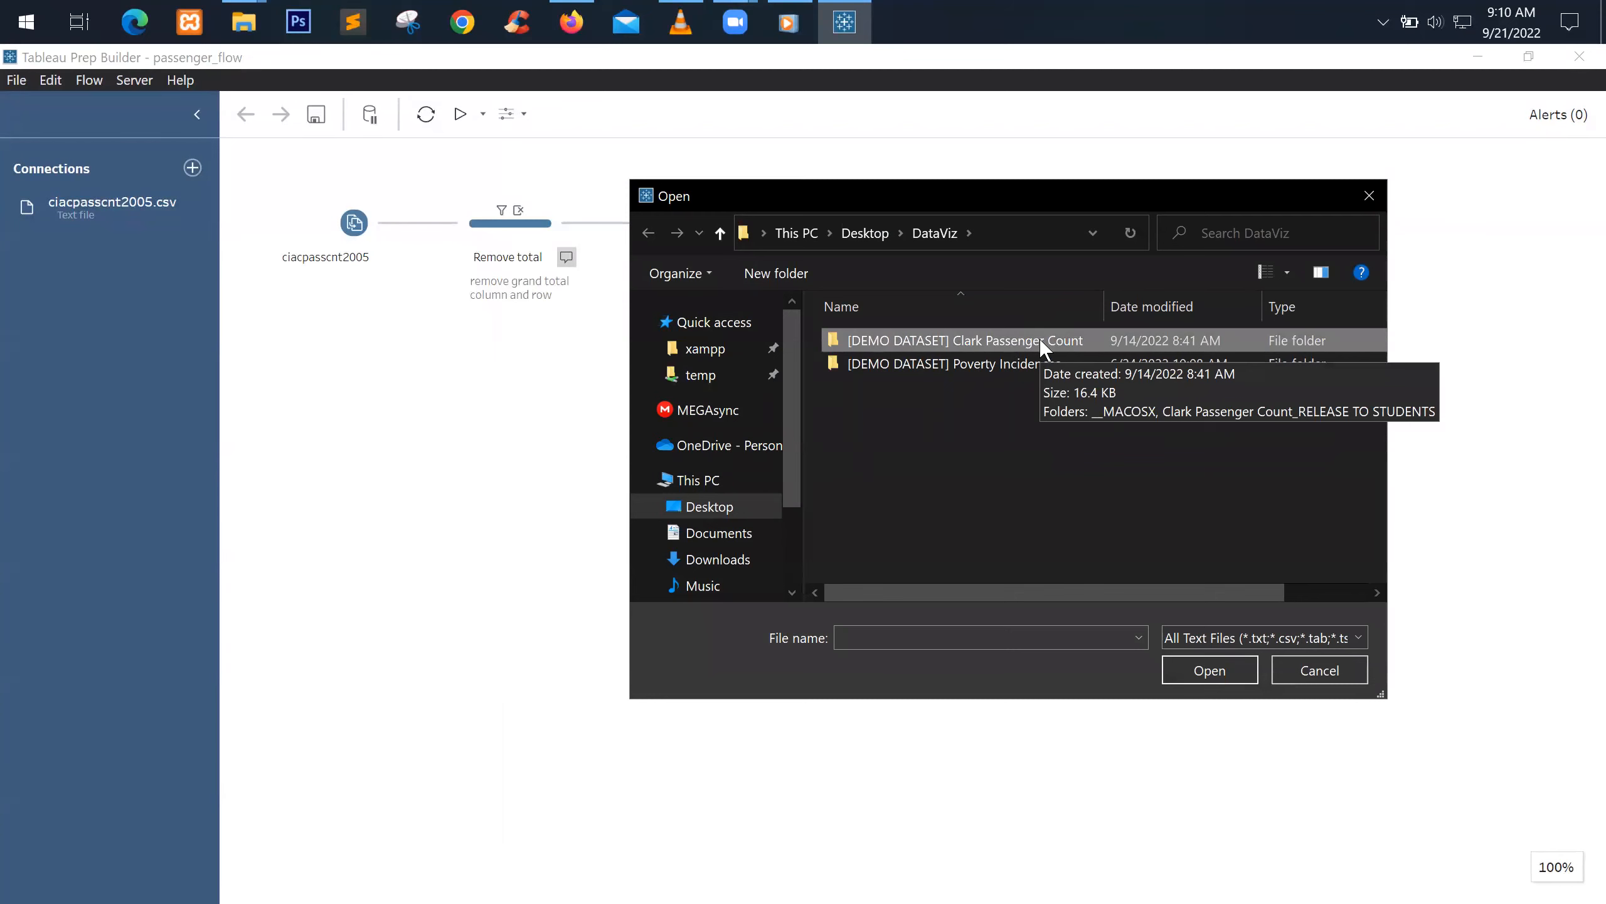
Add ciacpasscnt2005–2013.csv and airline_operator.csv from the Clark Passenger Count folder as flow inputs
double_click(1039, 340)
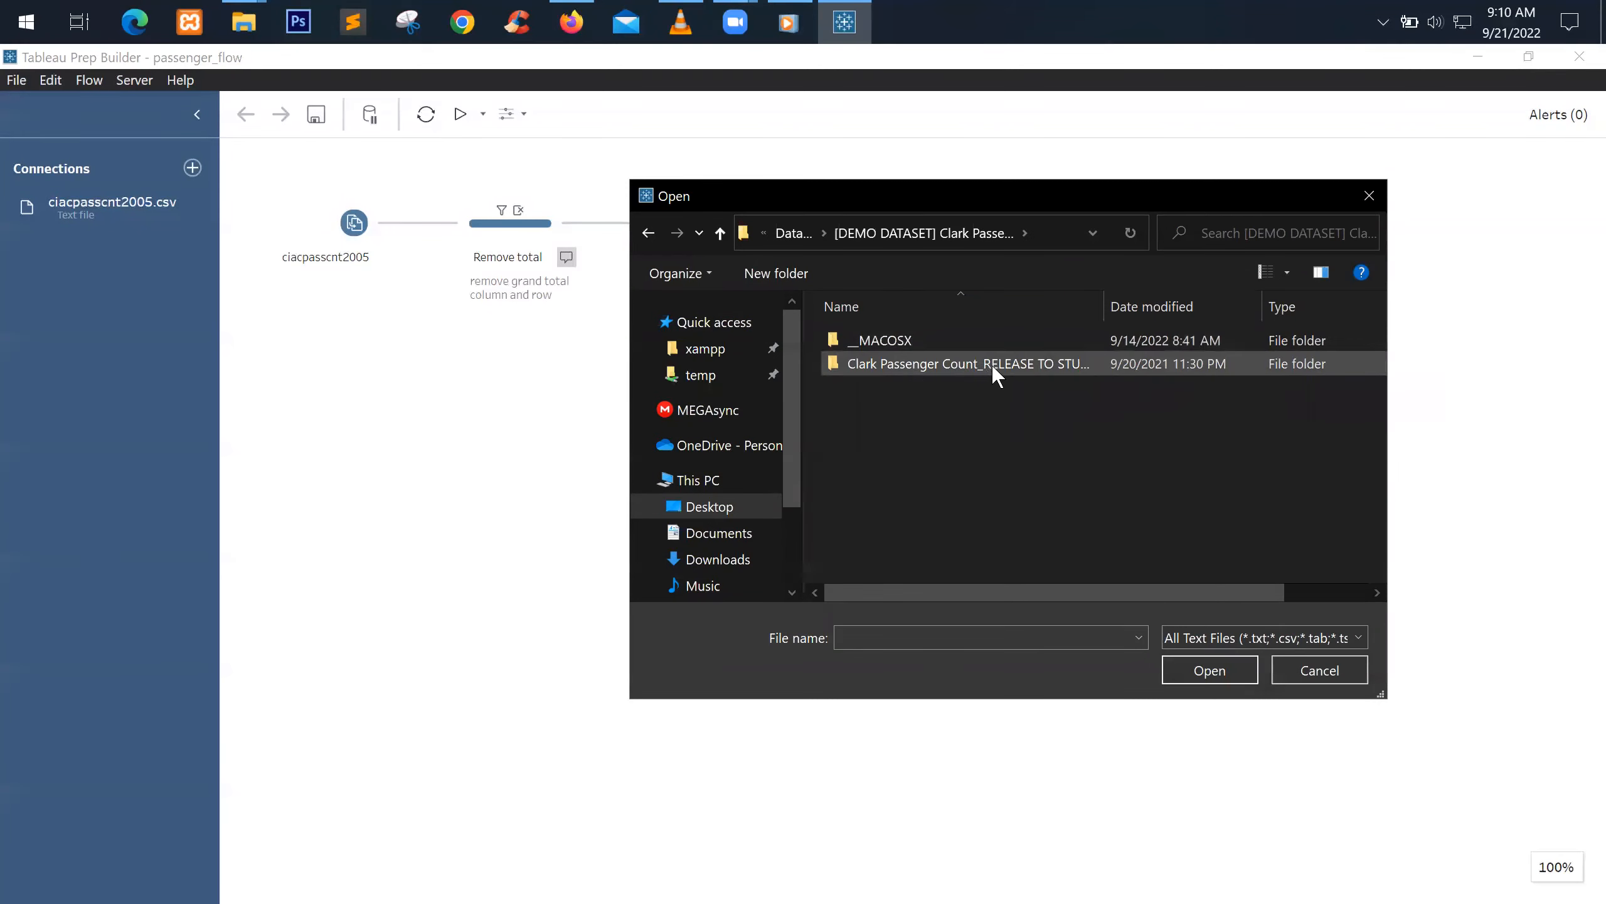
double_click(1041, 367)
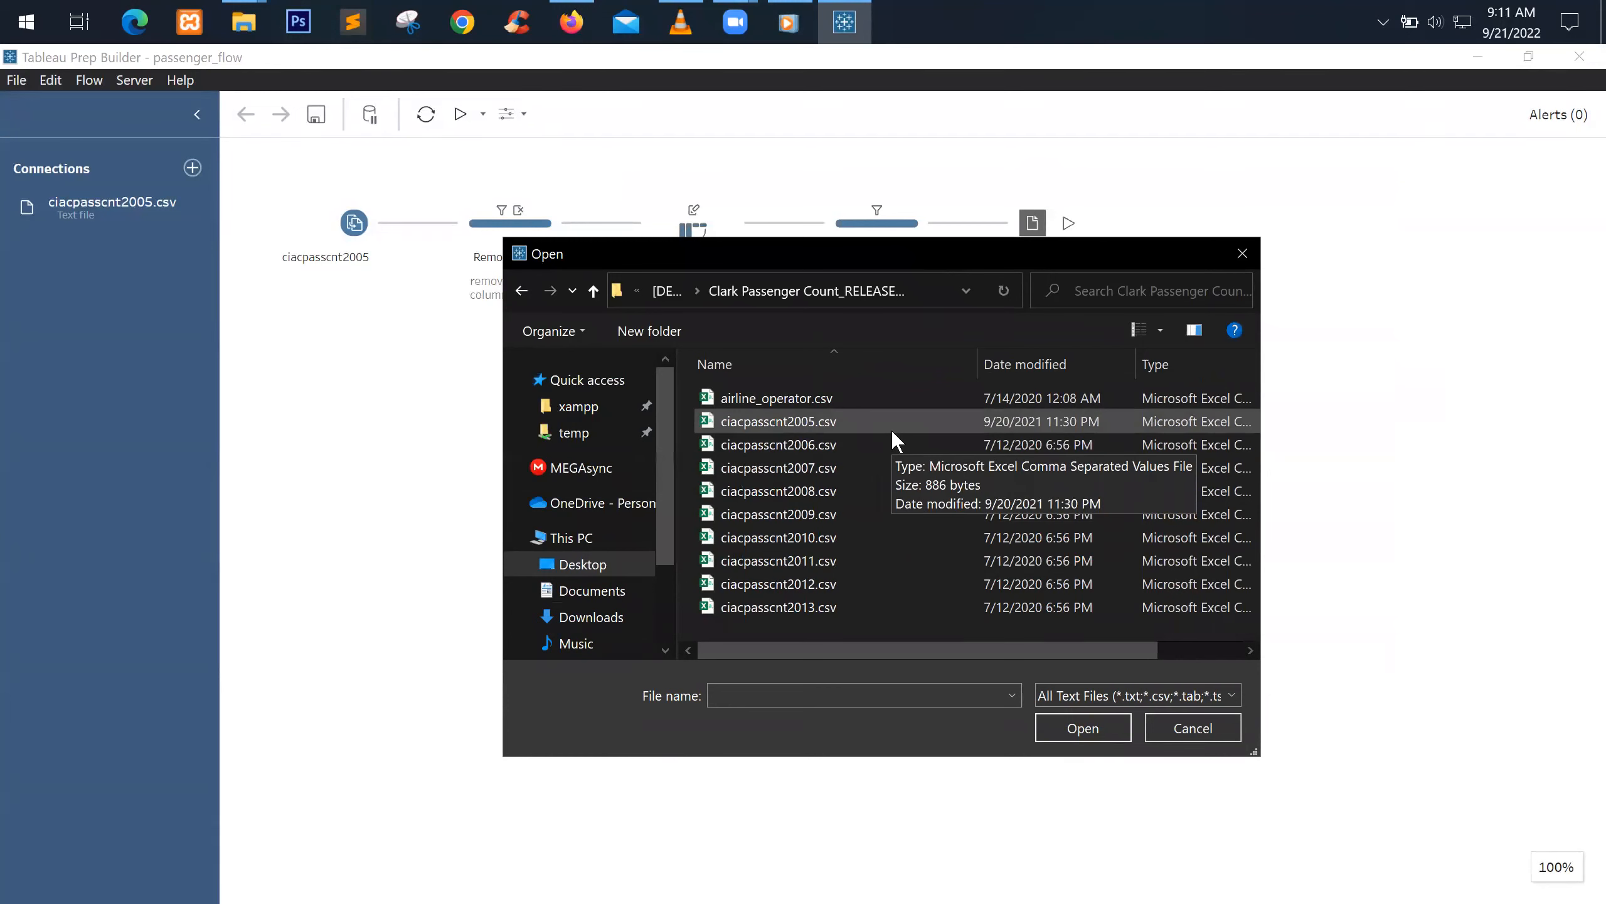
click(892, 431)
shift+click(893, 599)
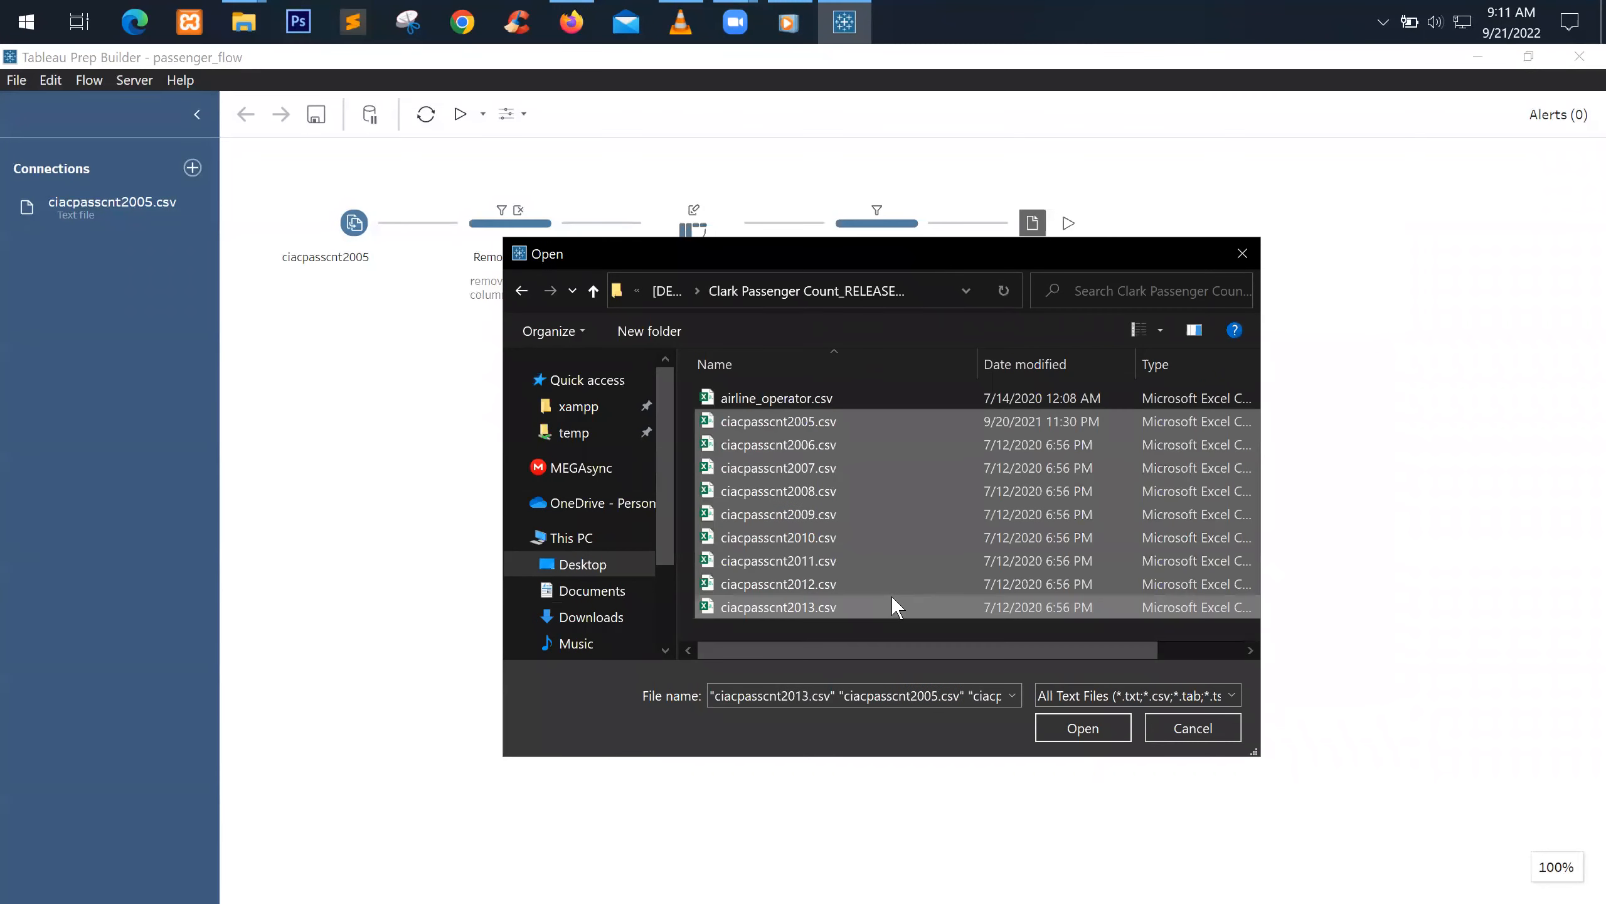
key(ctrl+a)
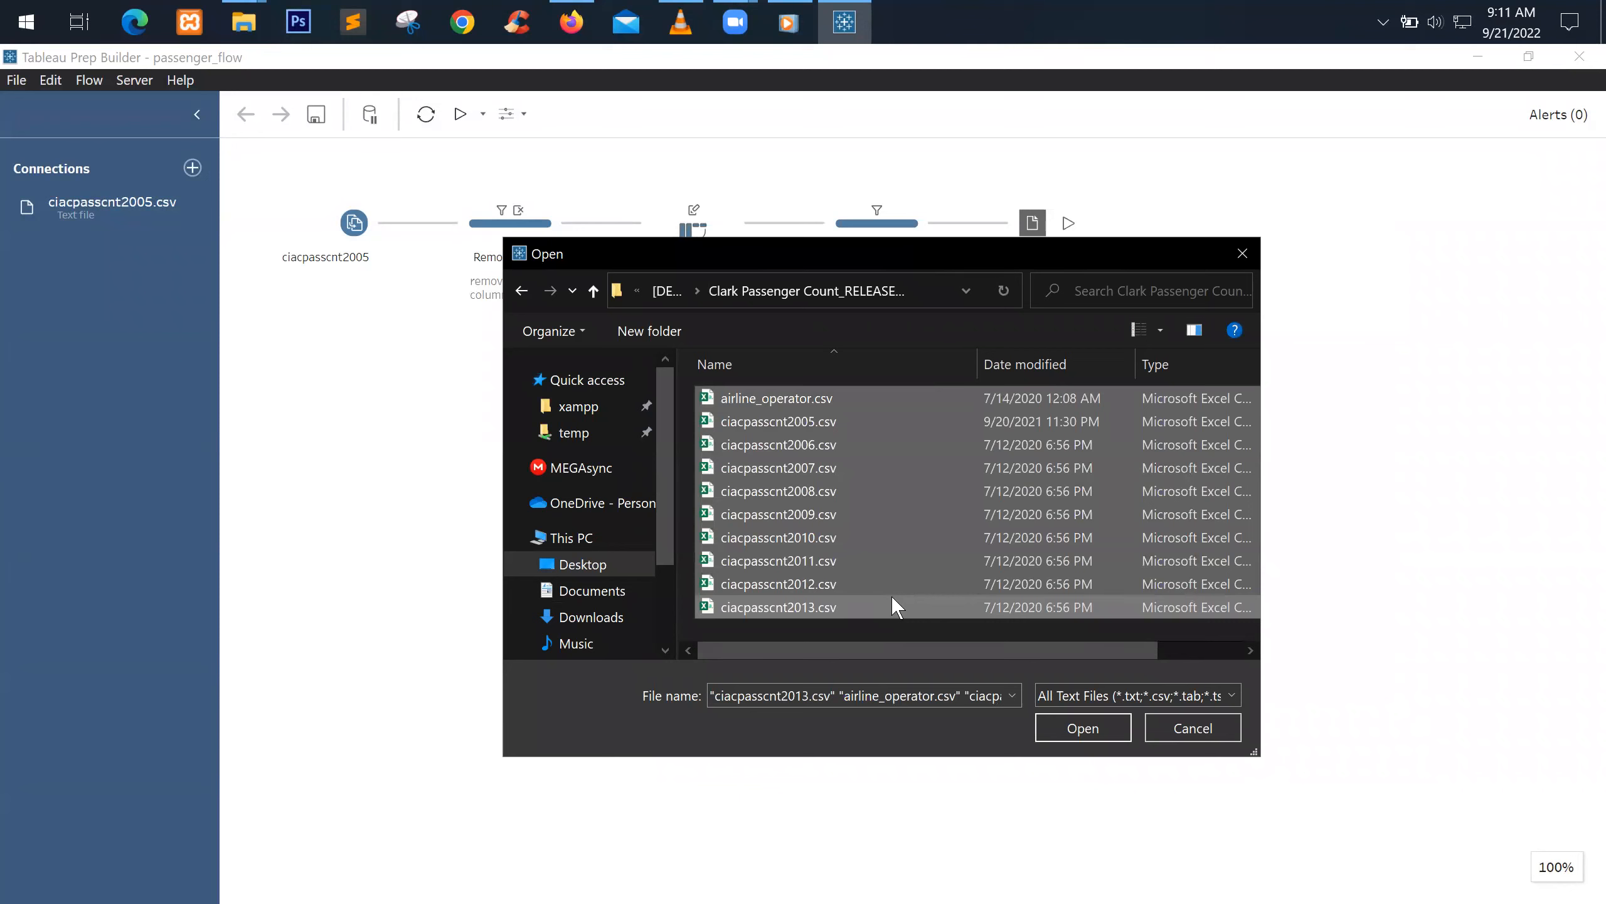
click(1073, 729)
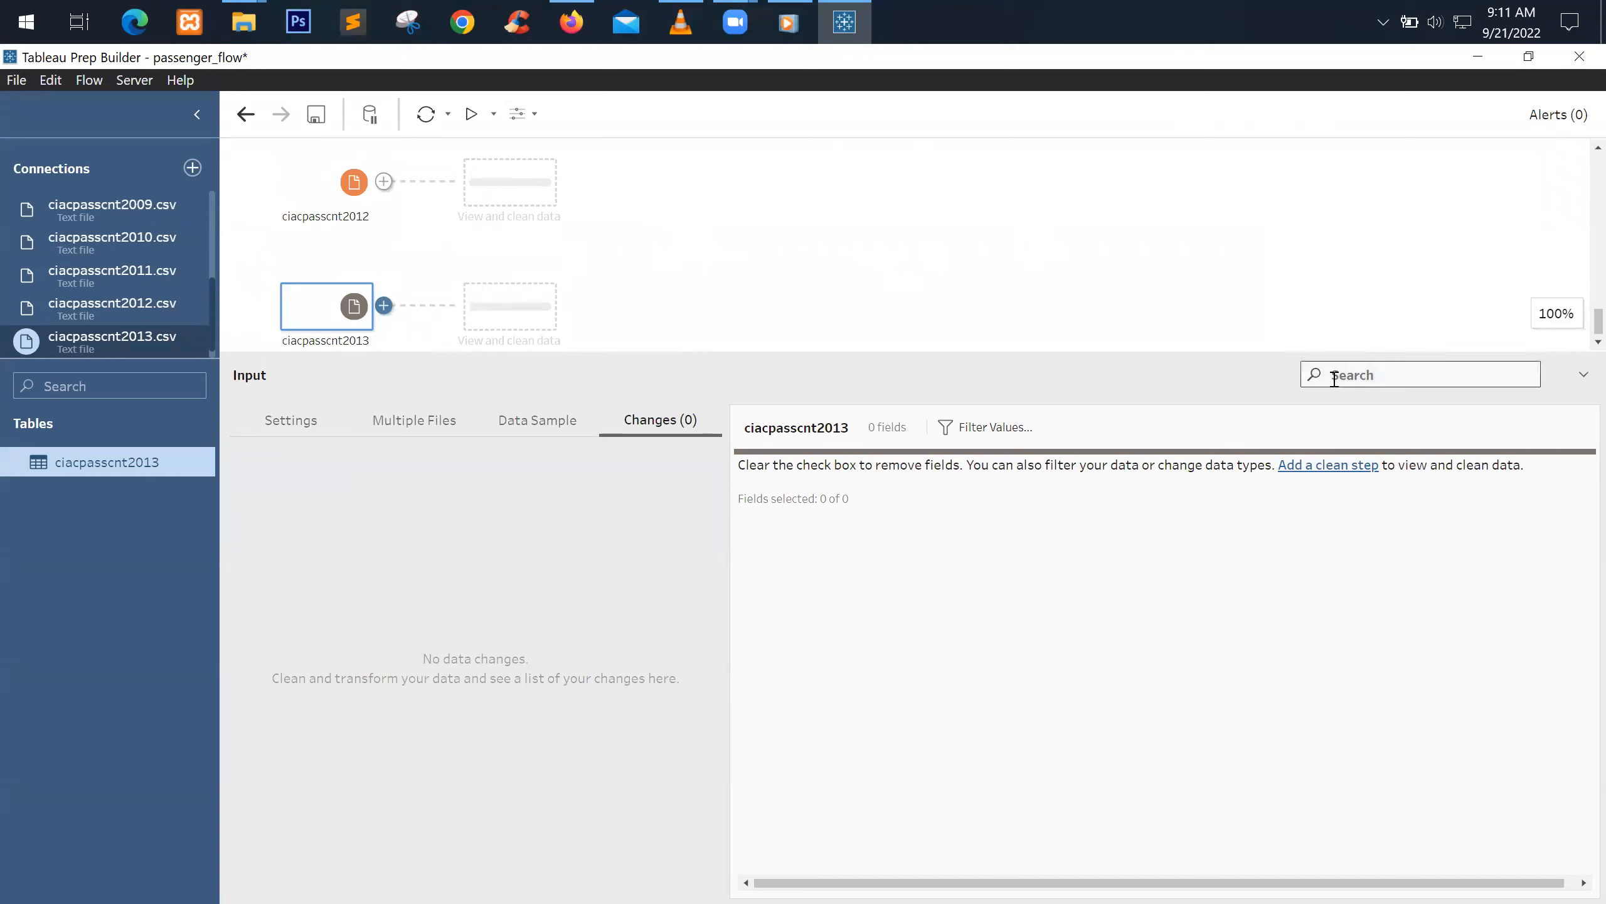
Enlarge the canvas and remove the duplicate ciacpasscnt2005 input node
drag(961, 372, 946, 631)
scroll(412, 392, up, 5)
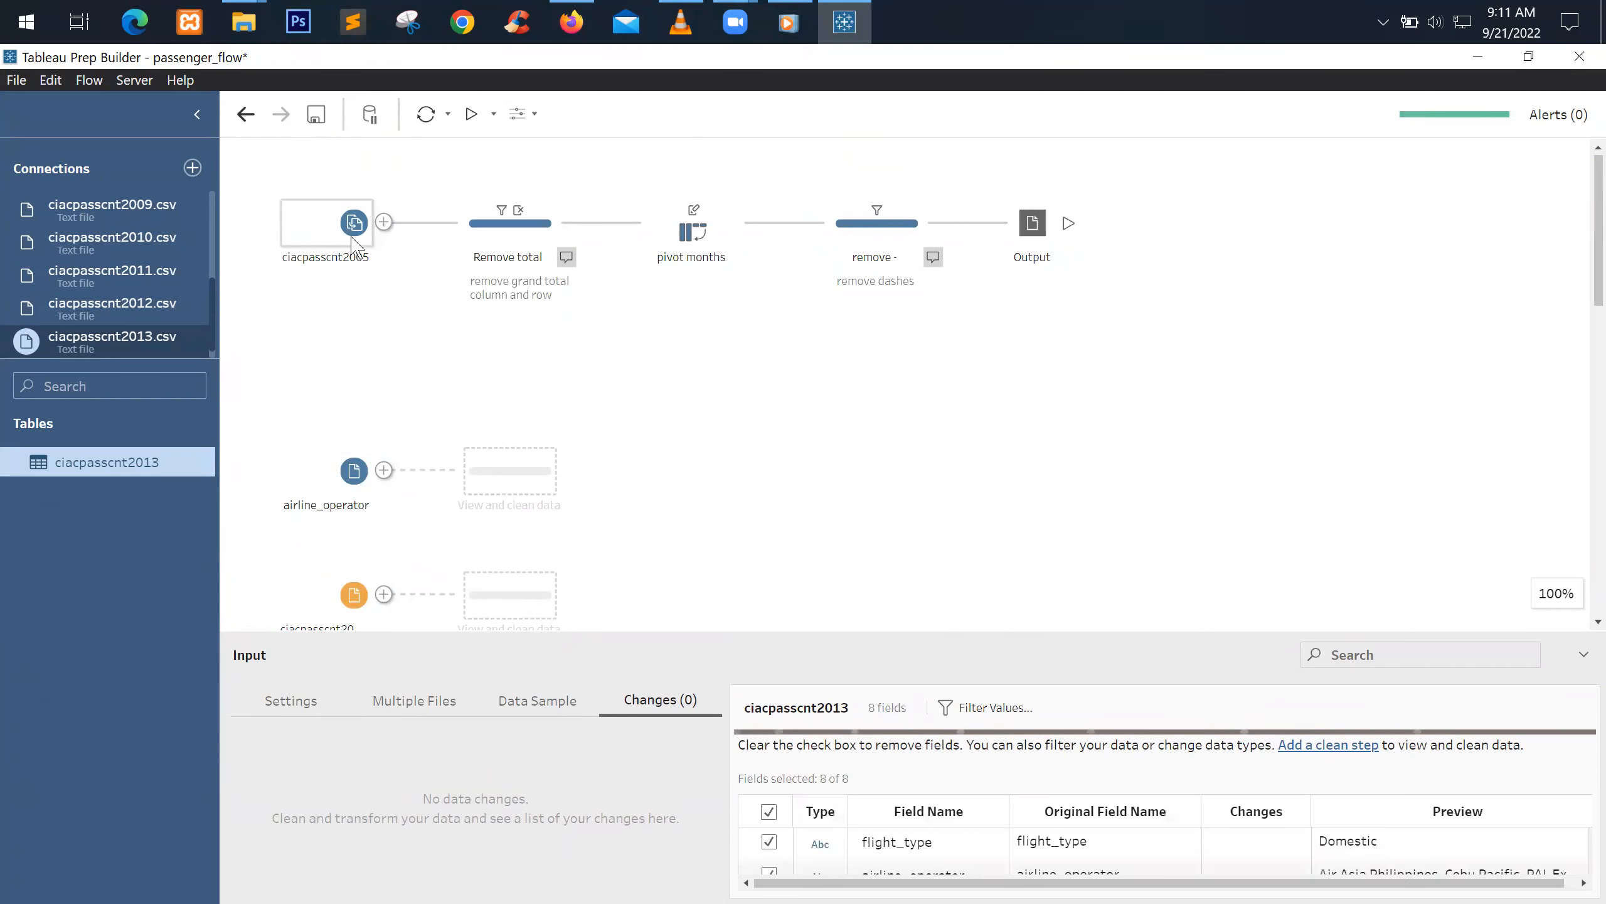
scroll(351, 244, down, 2)
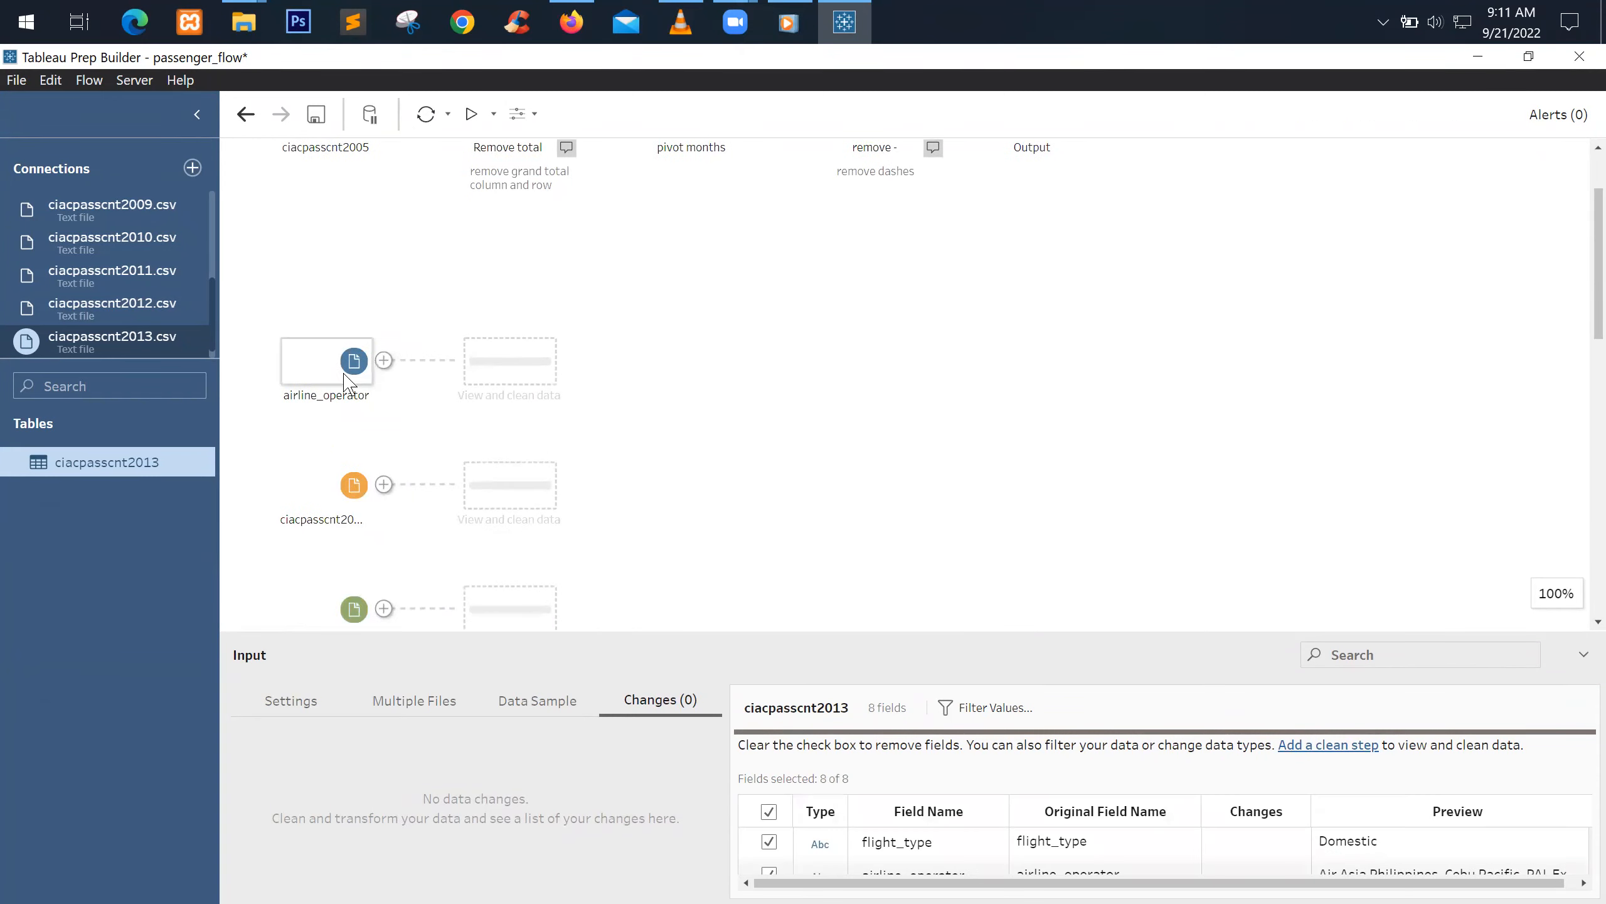
scroll(350, 380, down, 2)
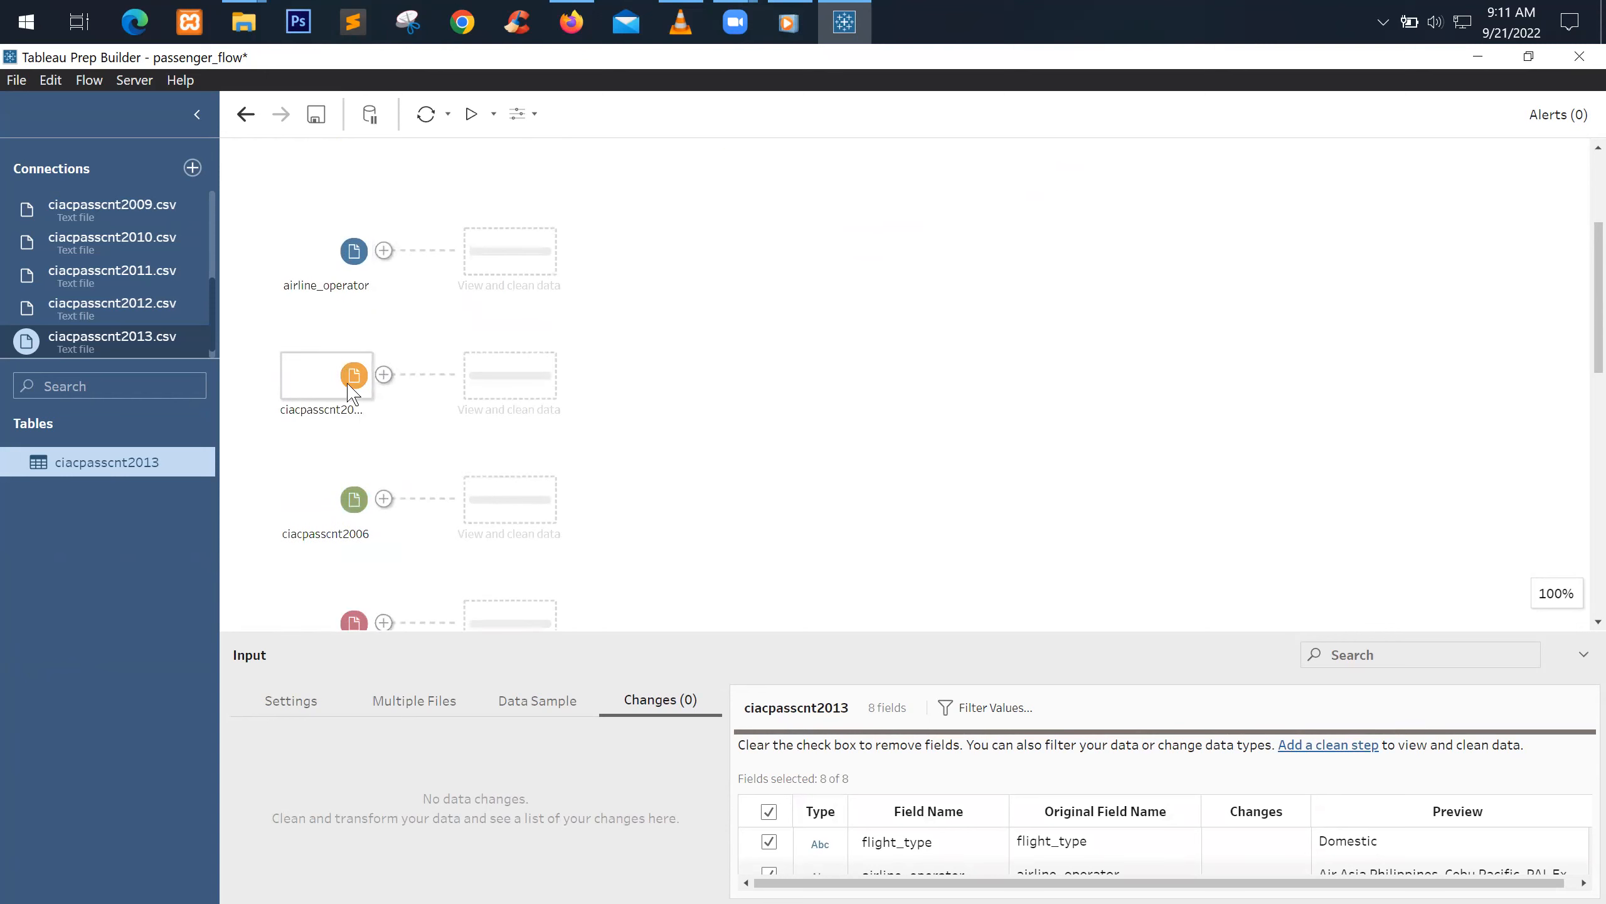
click(350, 389)
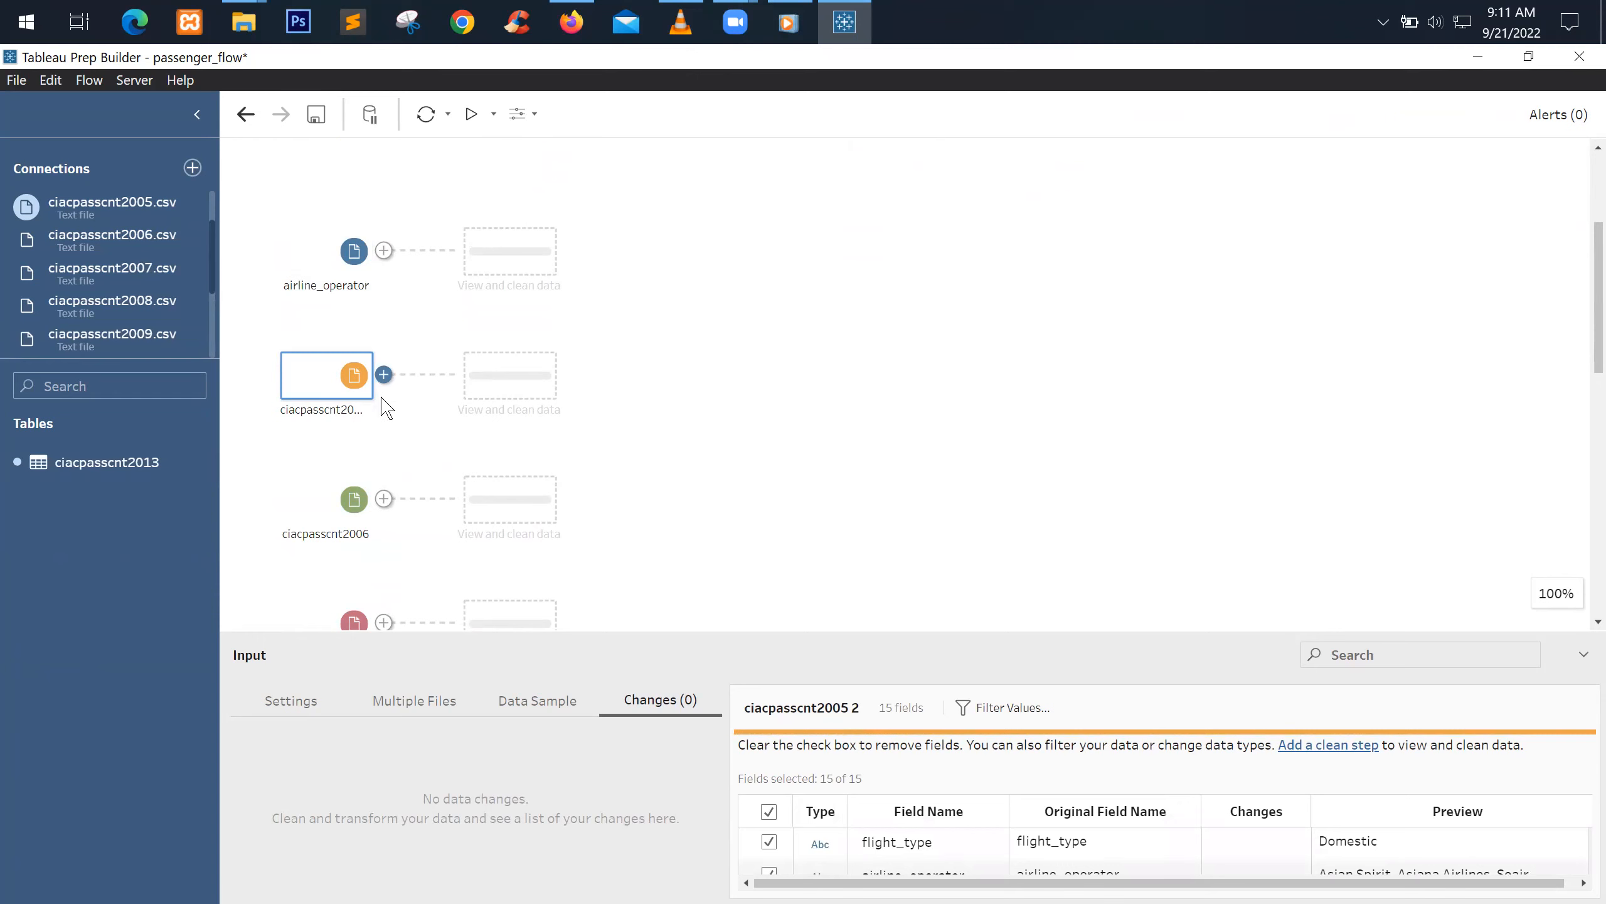
scroll(443, 253, up, 4)
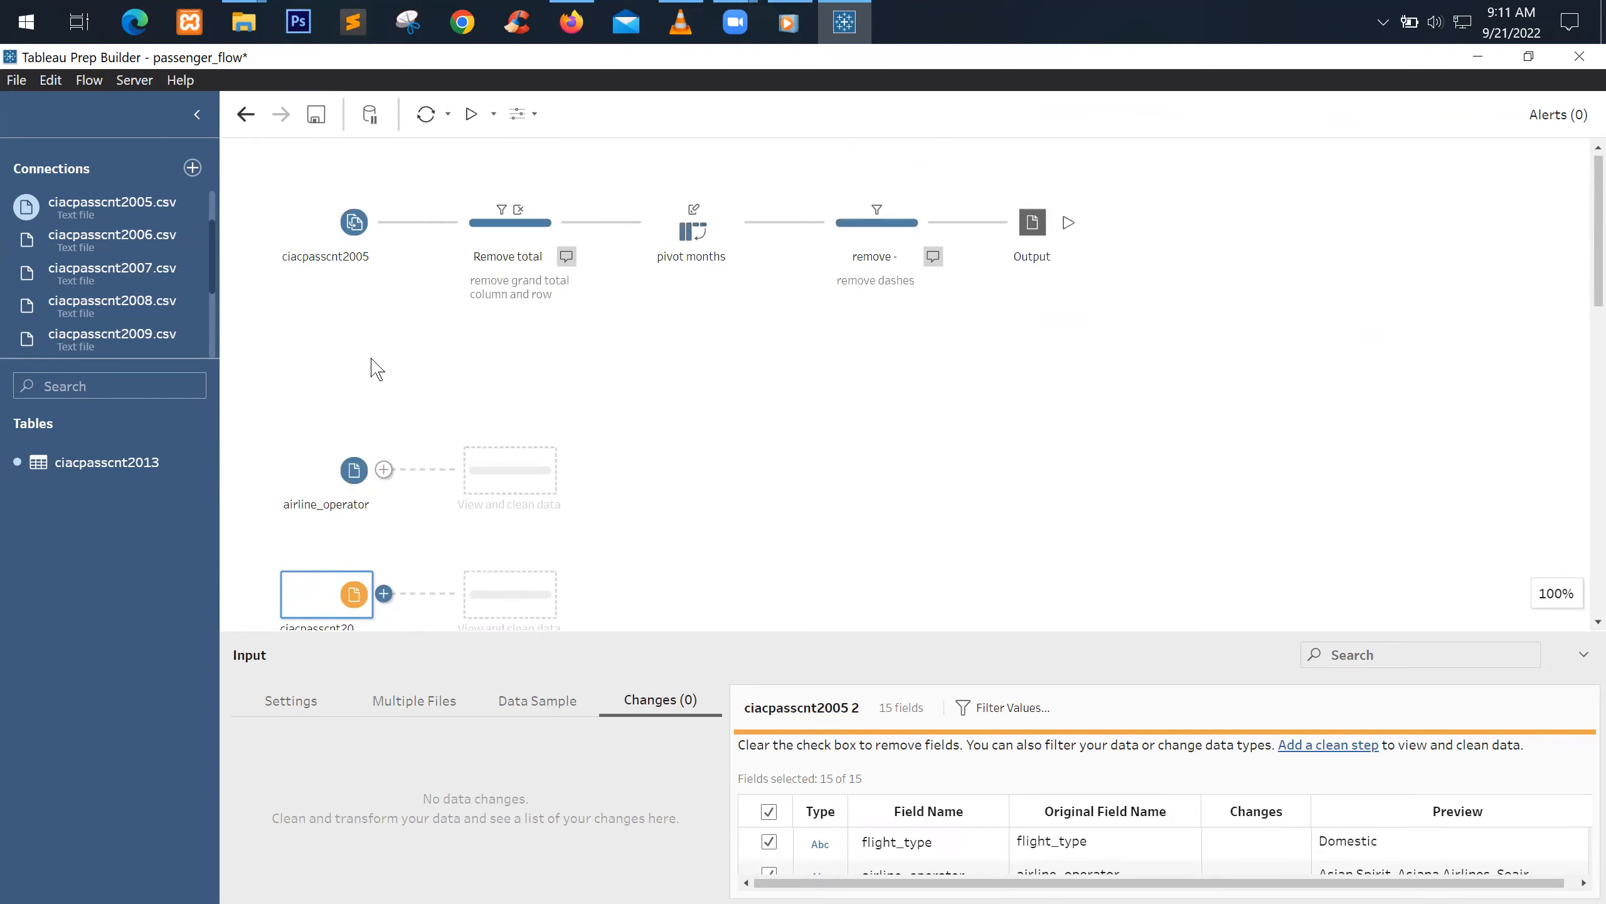
scroll(377, 369, down, 4)
right_click(334, 396)
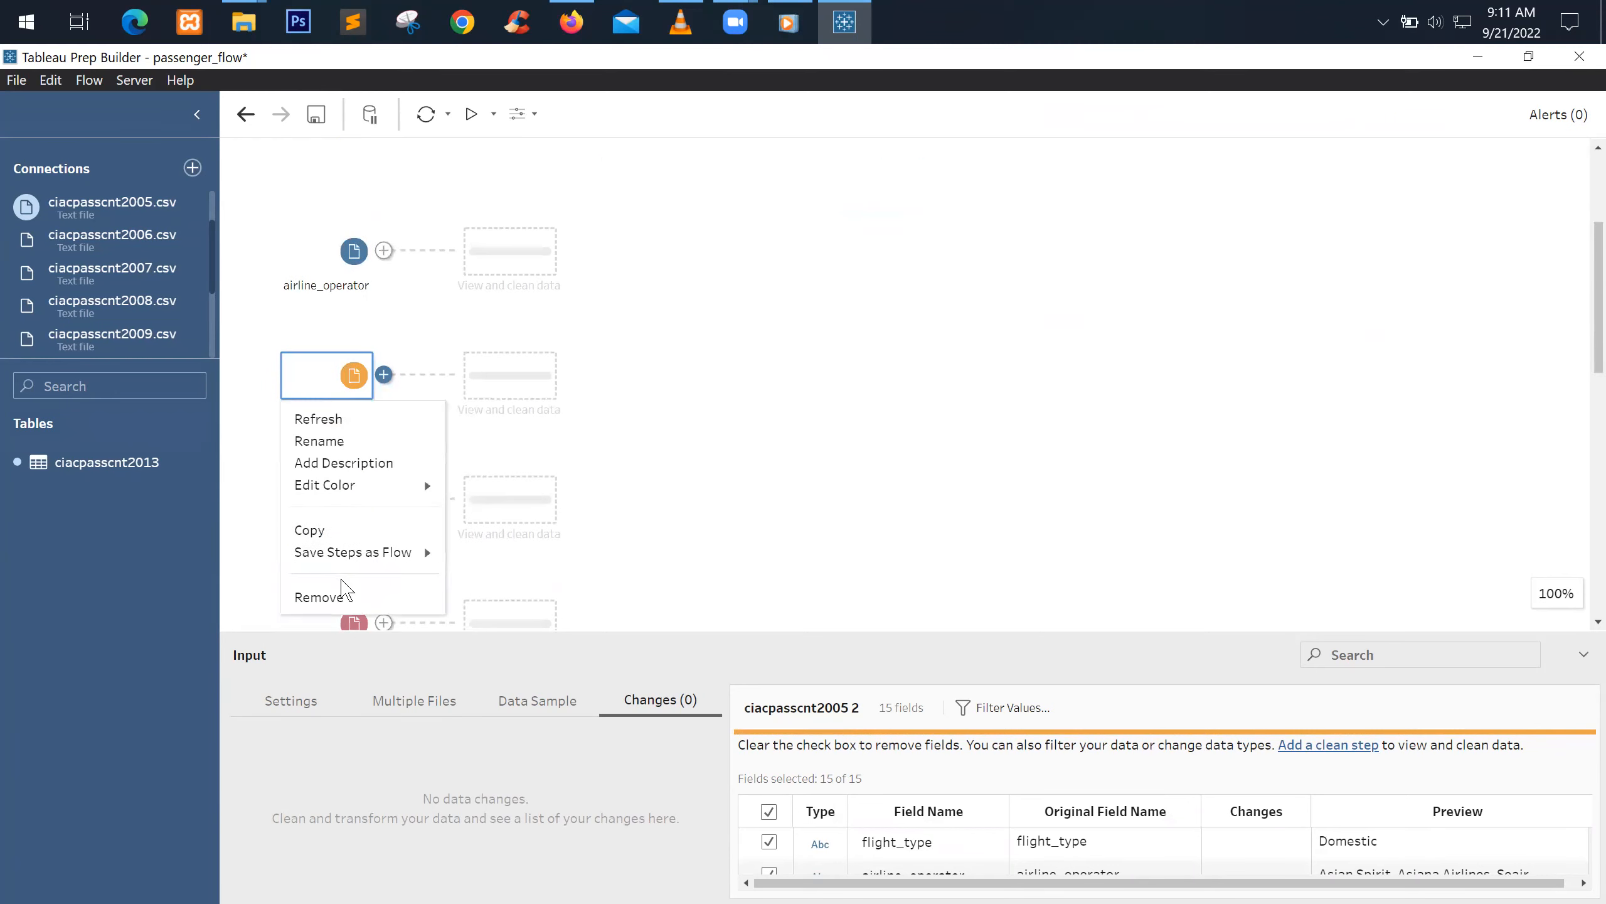
click(341, 597)
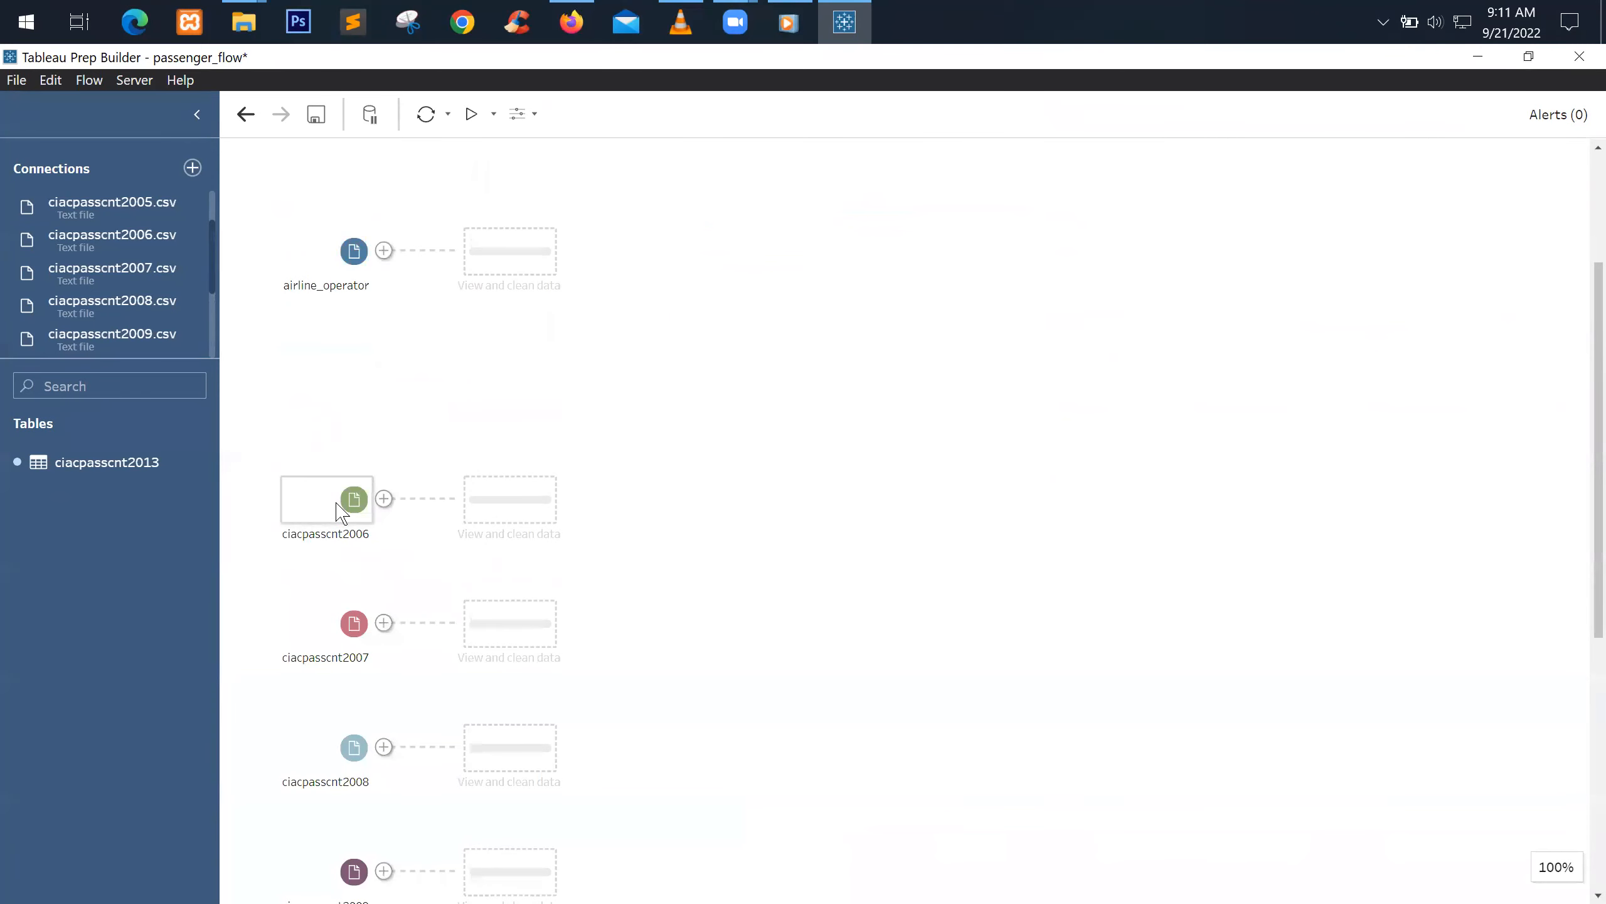
Inspect the ciacpasscnt2006 input and scroll through the flow
click(341, 513)
scroll(341, 481, down, 6)
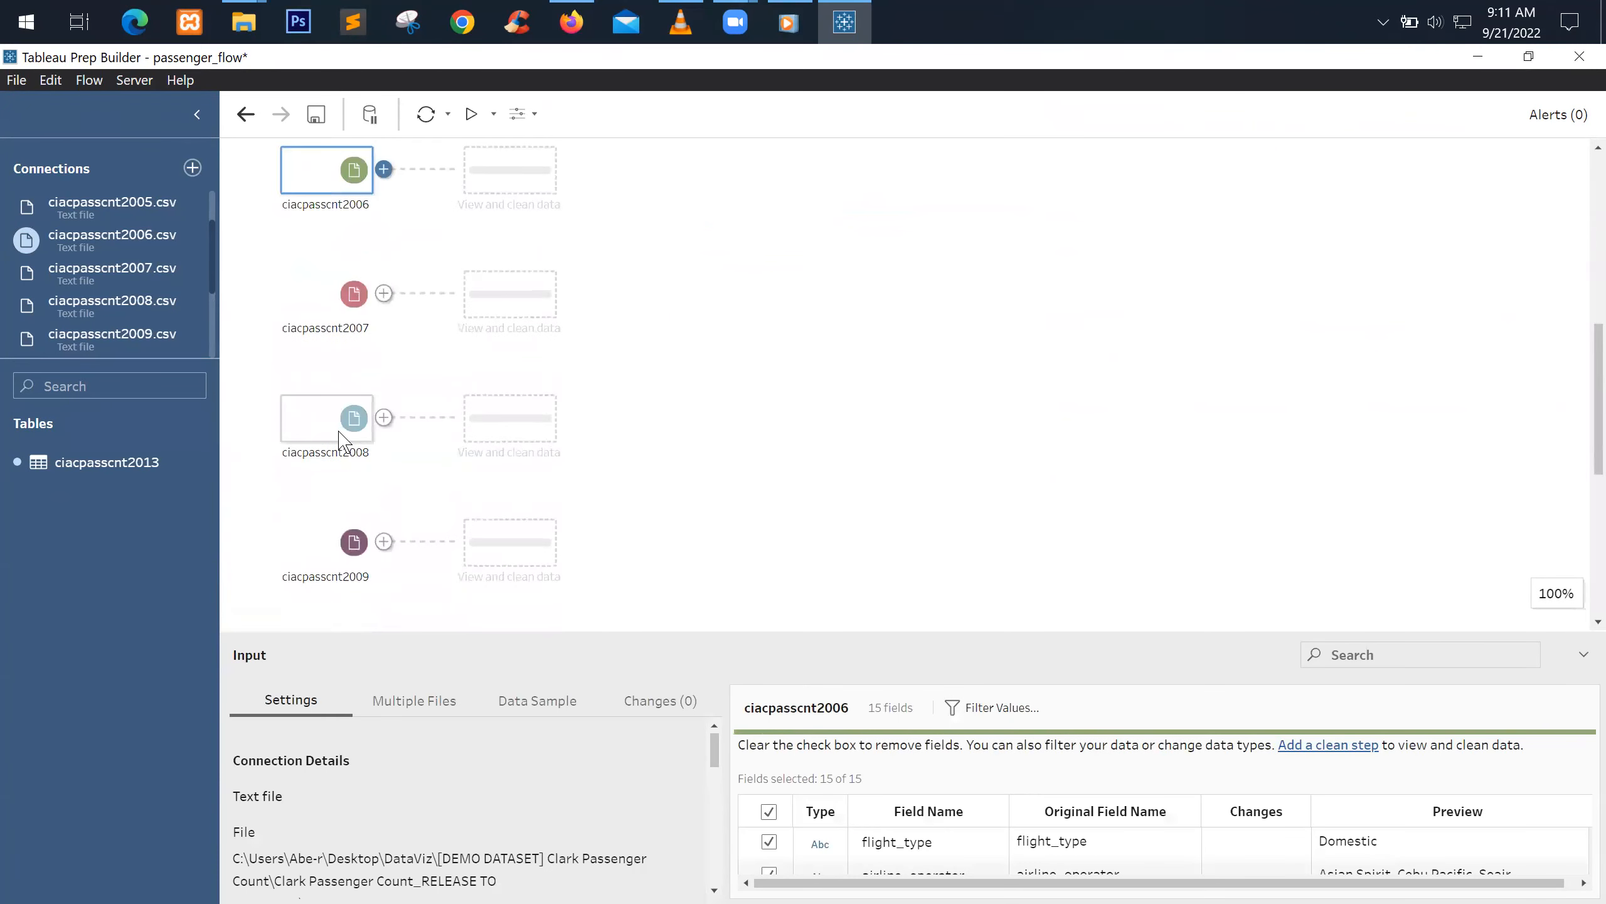
scroll(339, 438, down, 8)
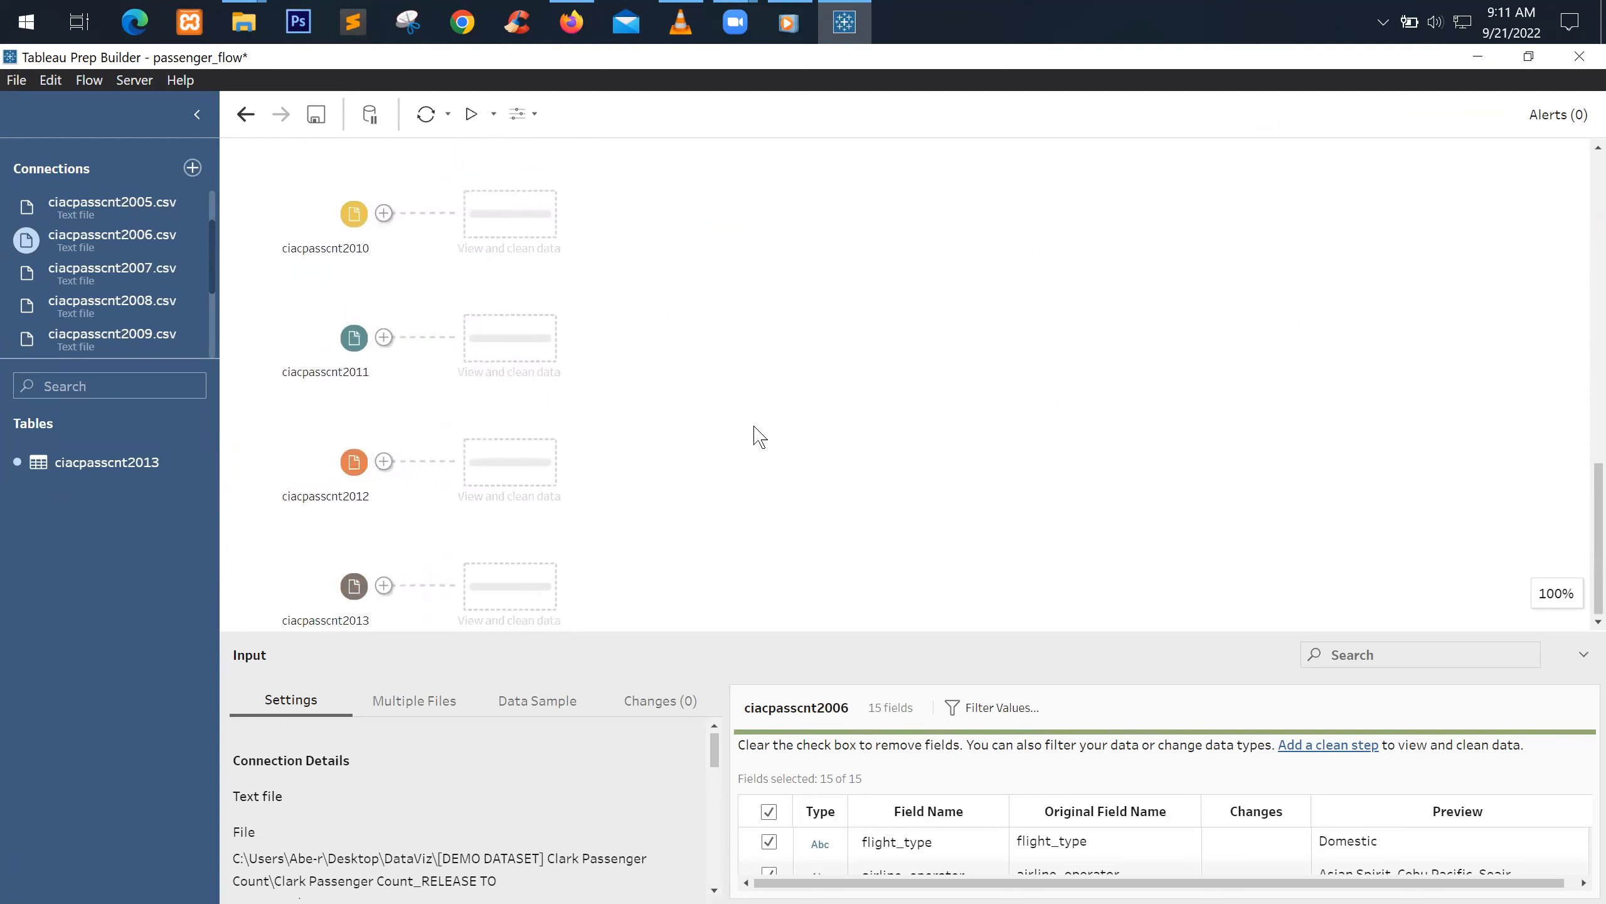
scroll(679, 324, up, 10)
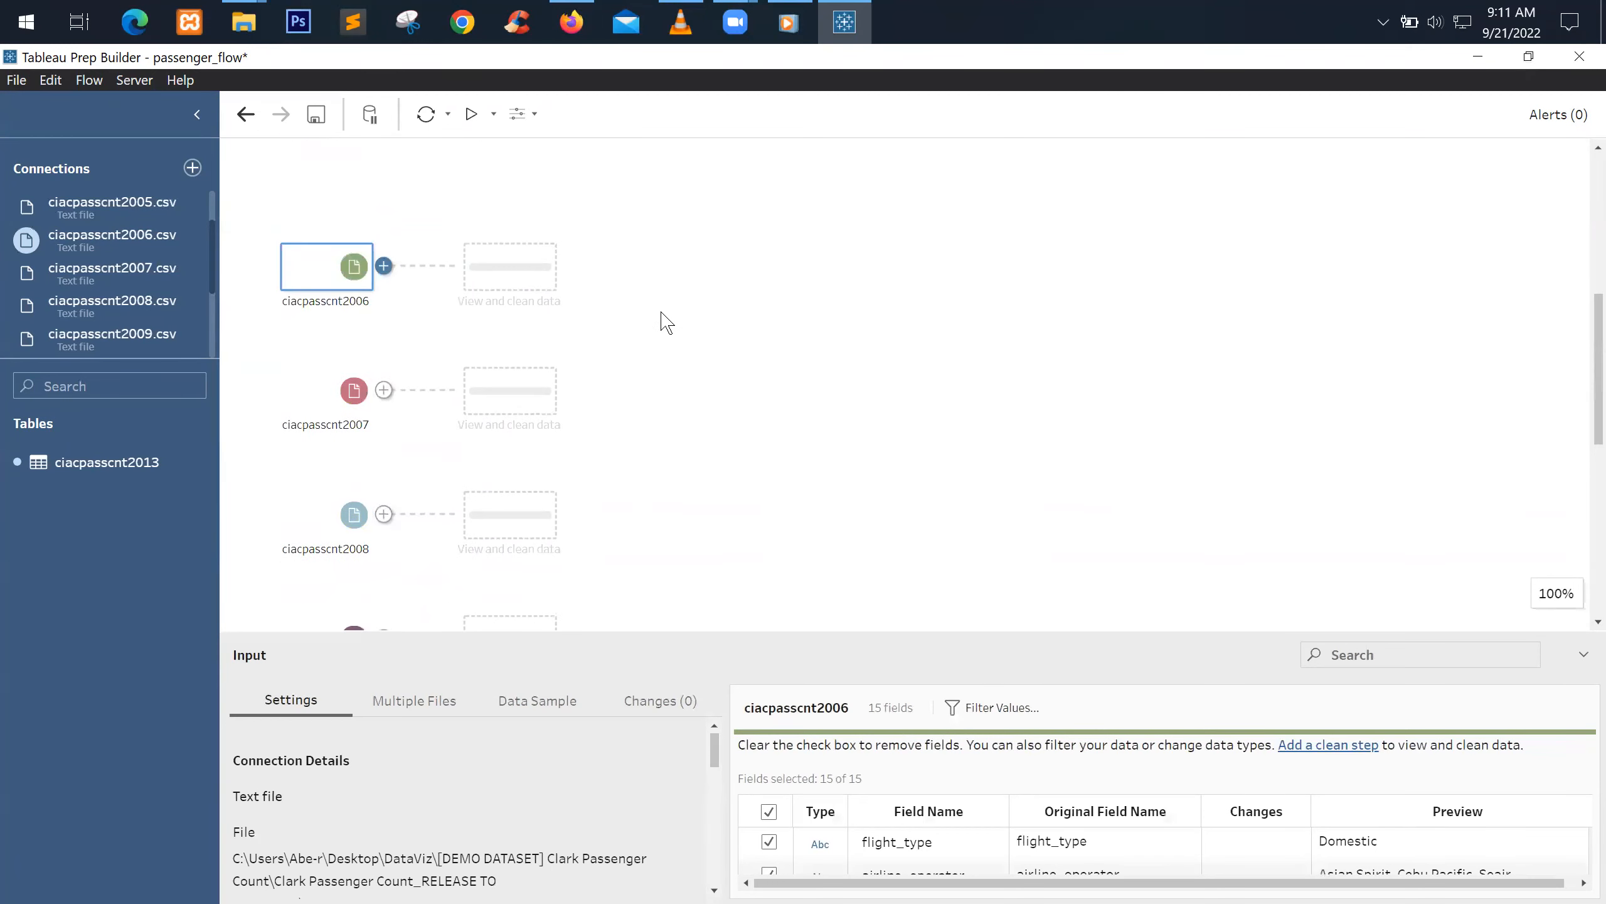
scroll(670, 335, up, 10)
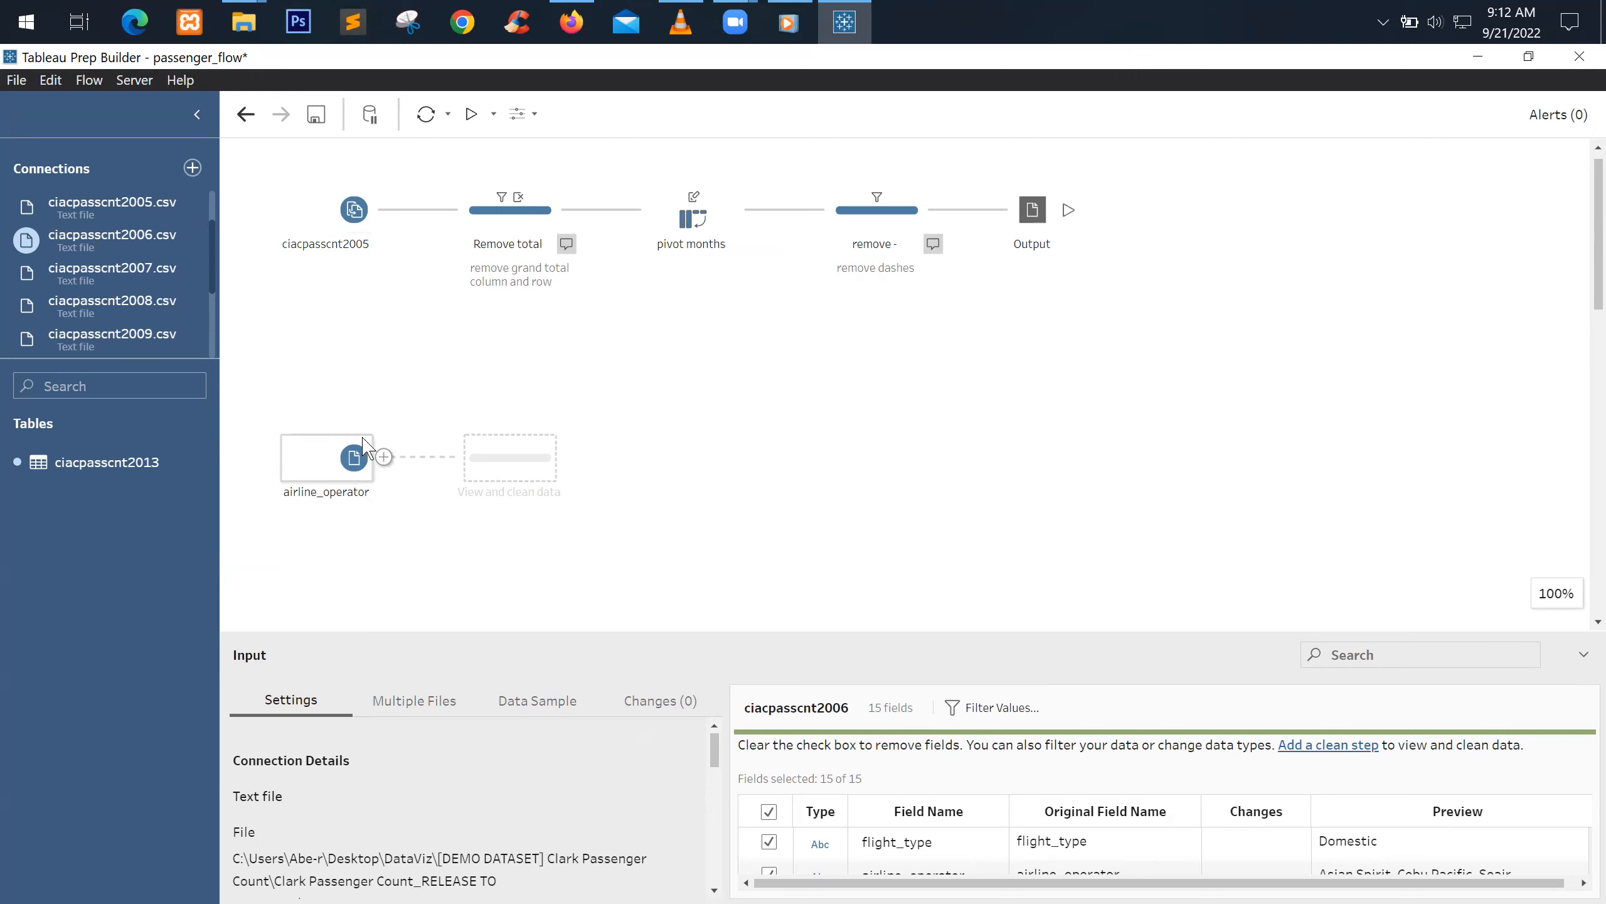
Review the field lists of the ciacpasscnt2005 and airline_operator inputs
click(333, 227)
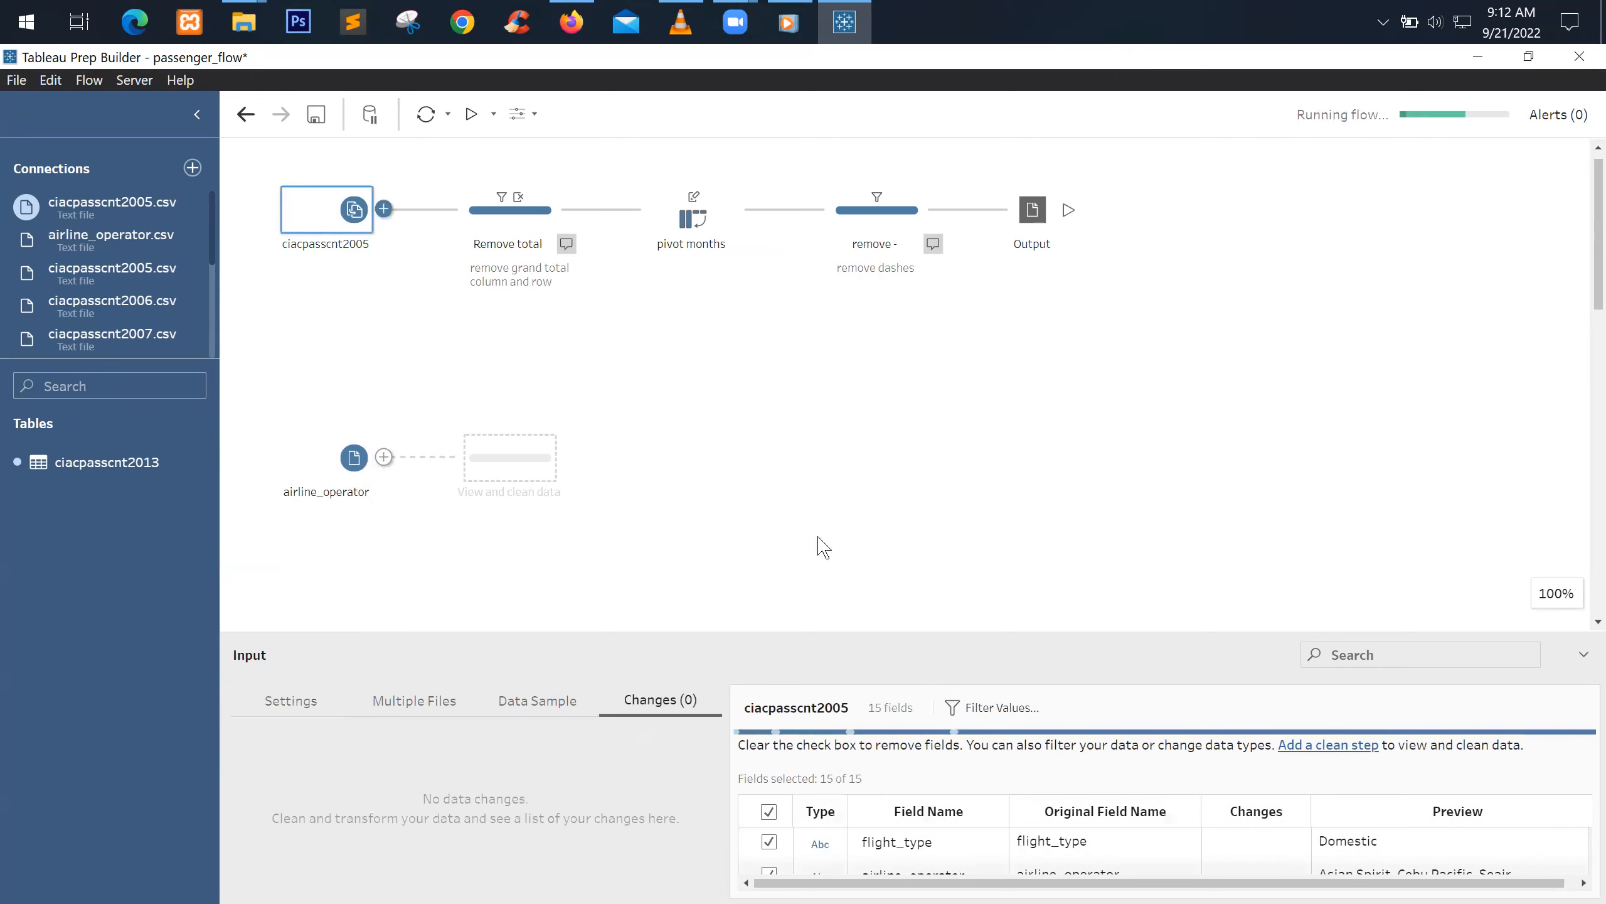
drag(927, 636, 930, 518)
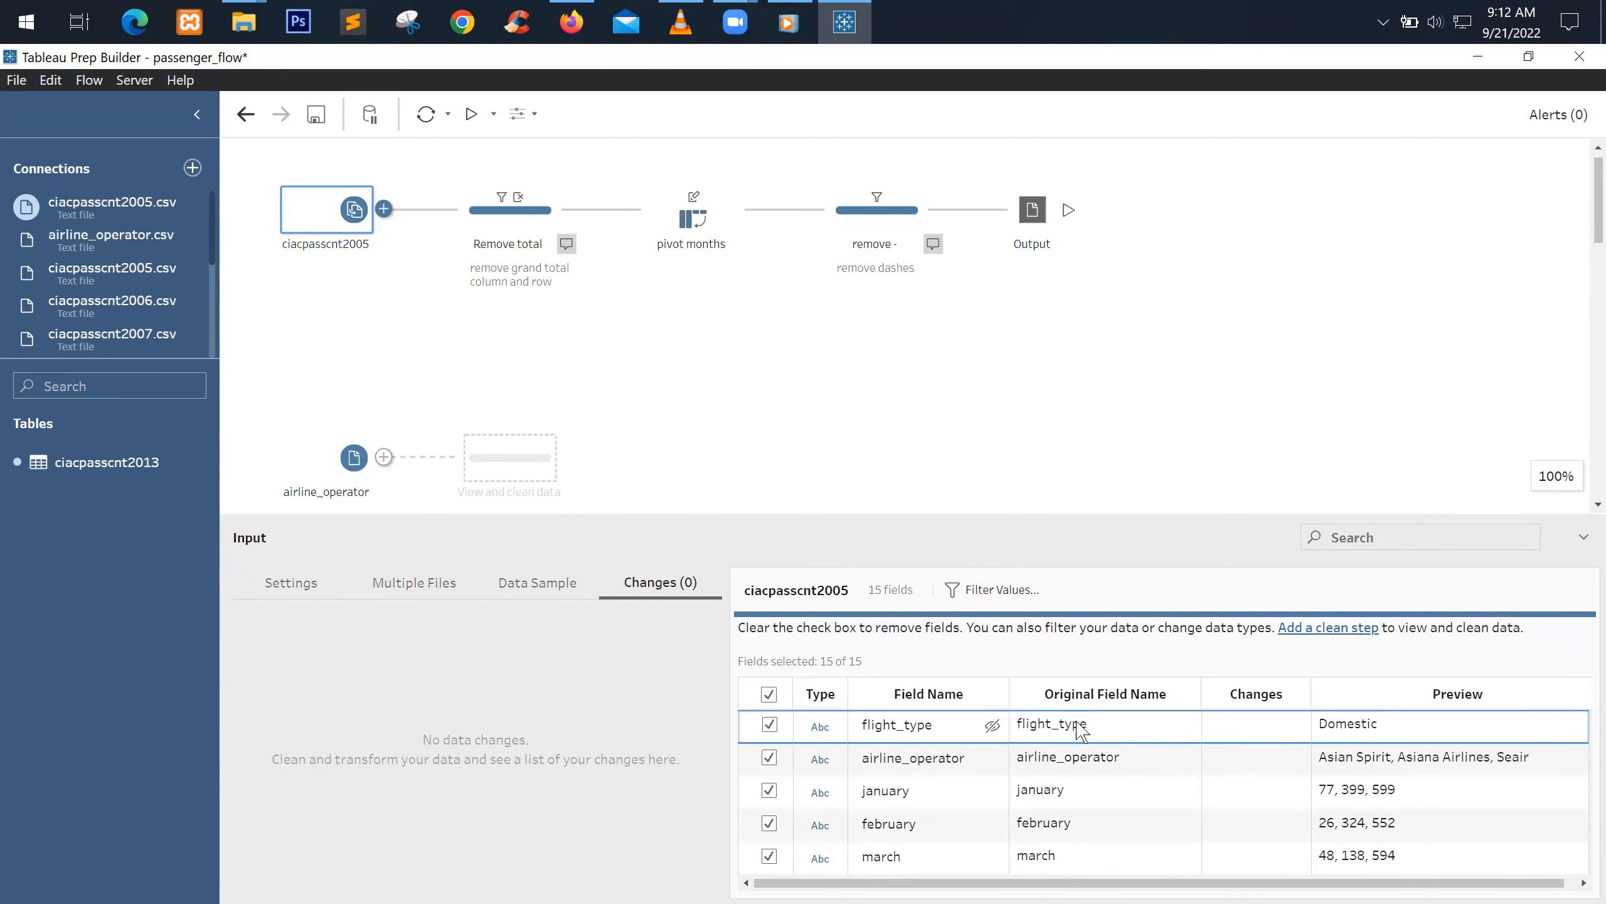
click(354, 468)
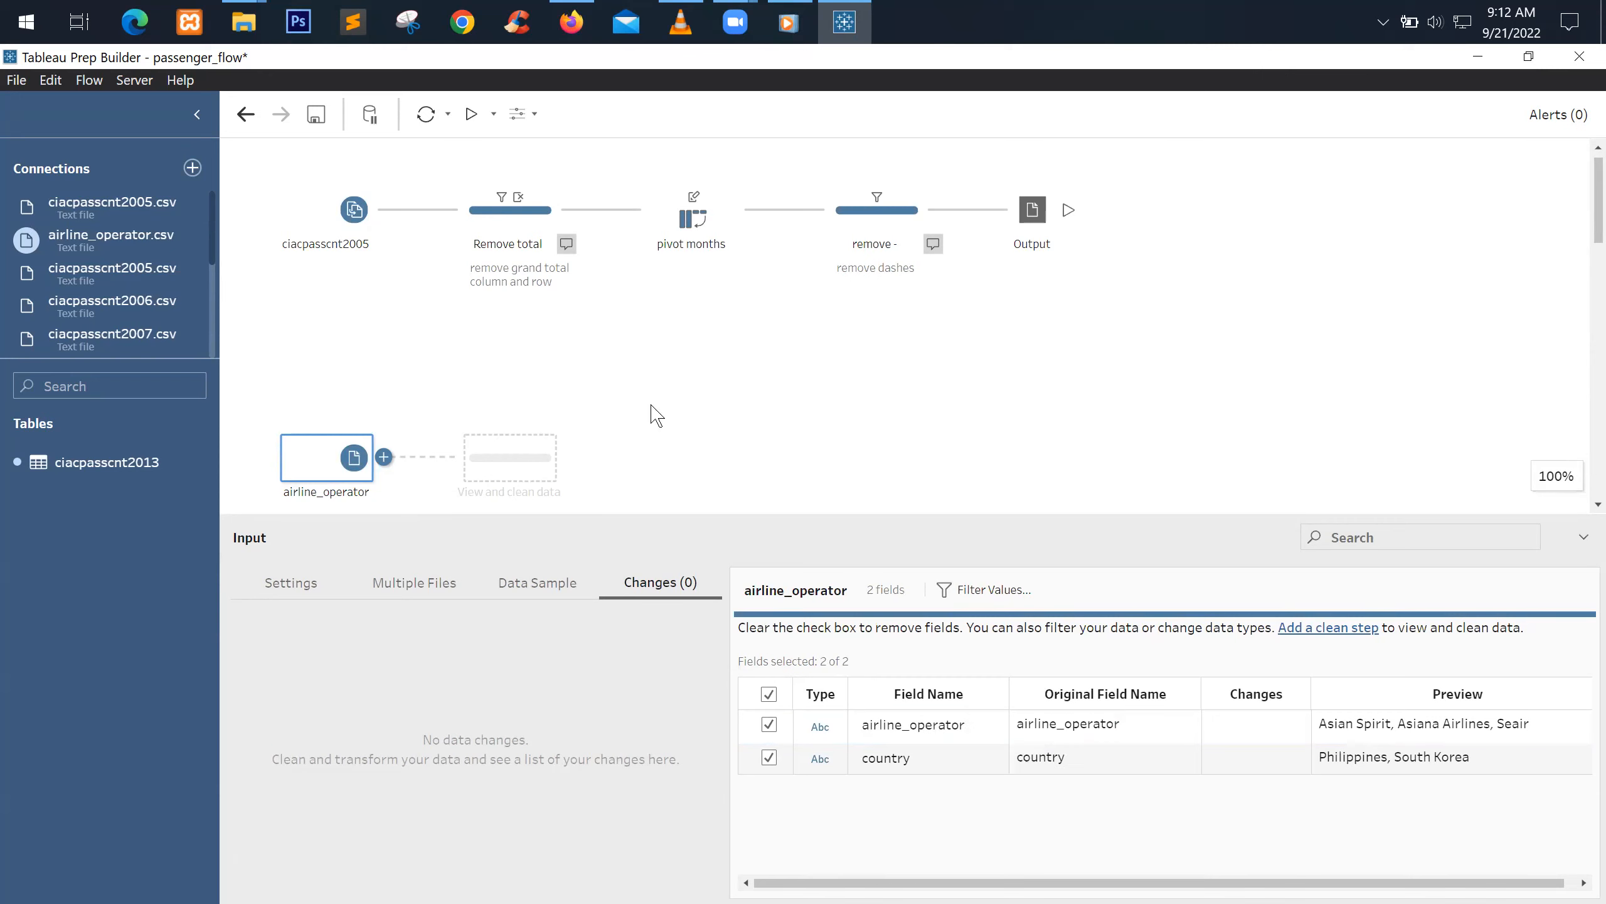
scroll(651, 411, down, 5)
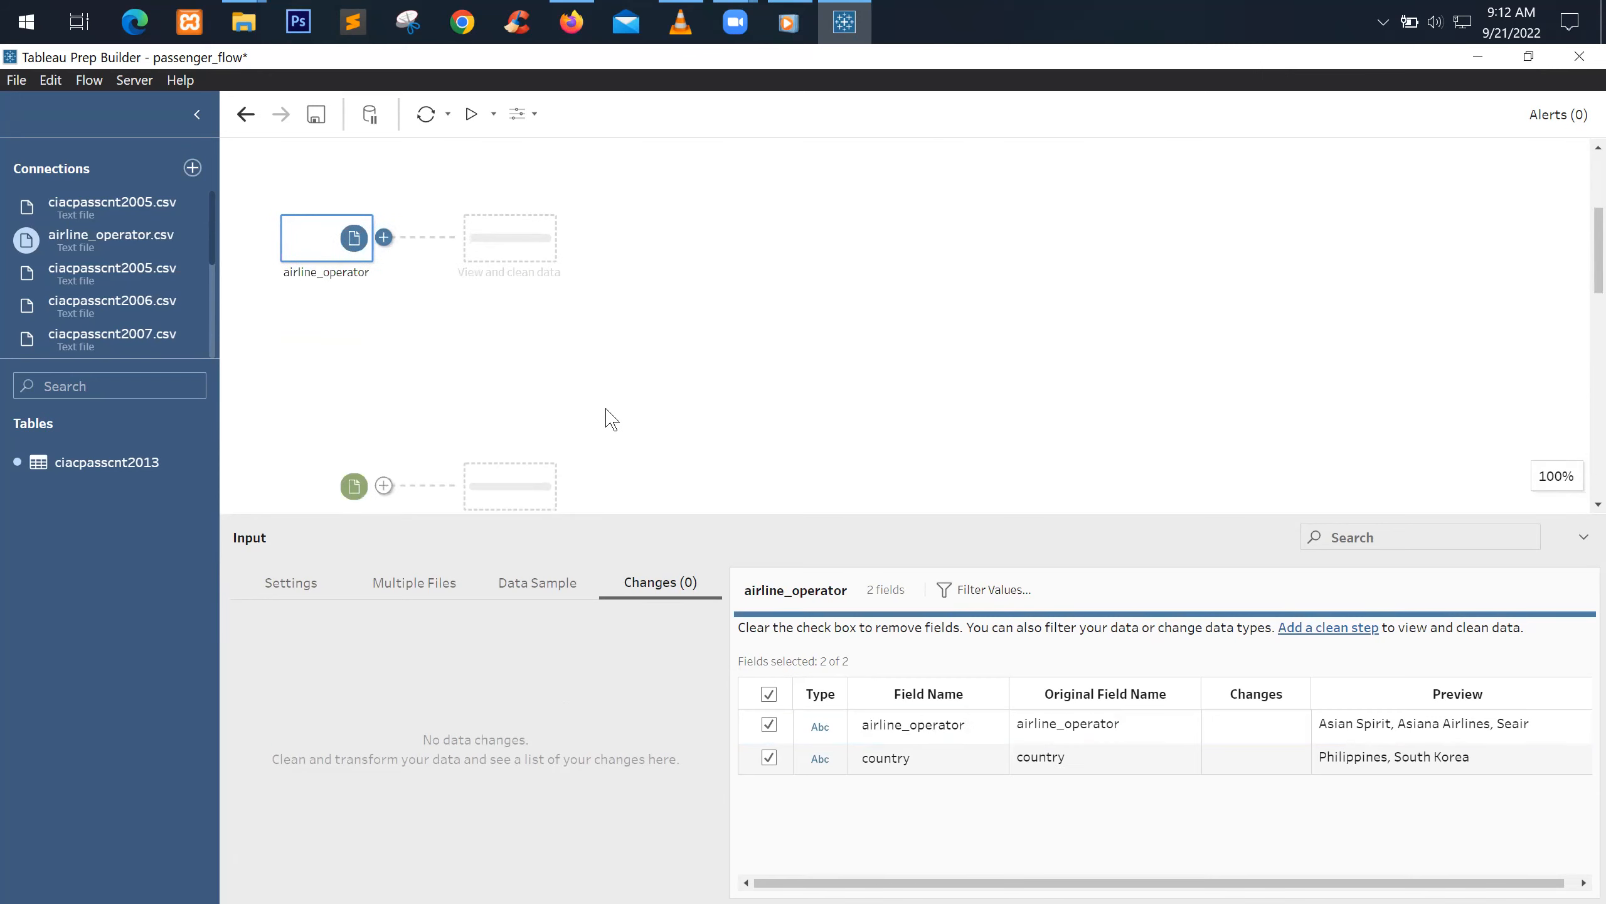
scroll(407, 288, up, 5)
scroll(380, 278, down, 4)
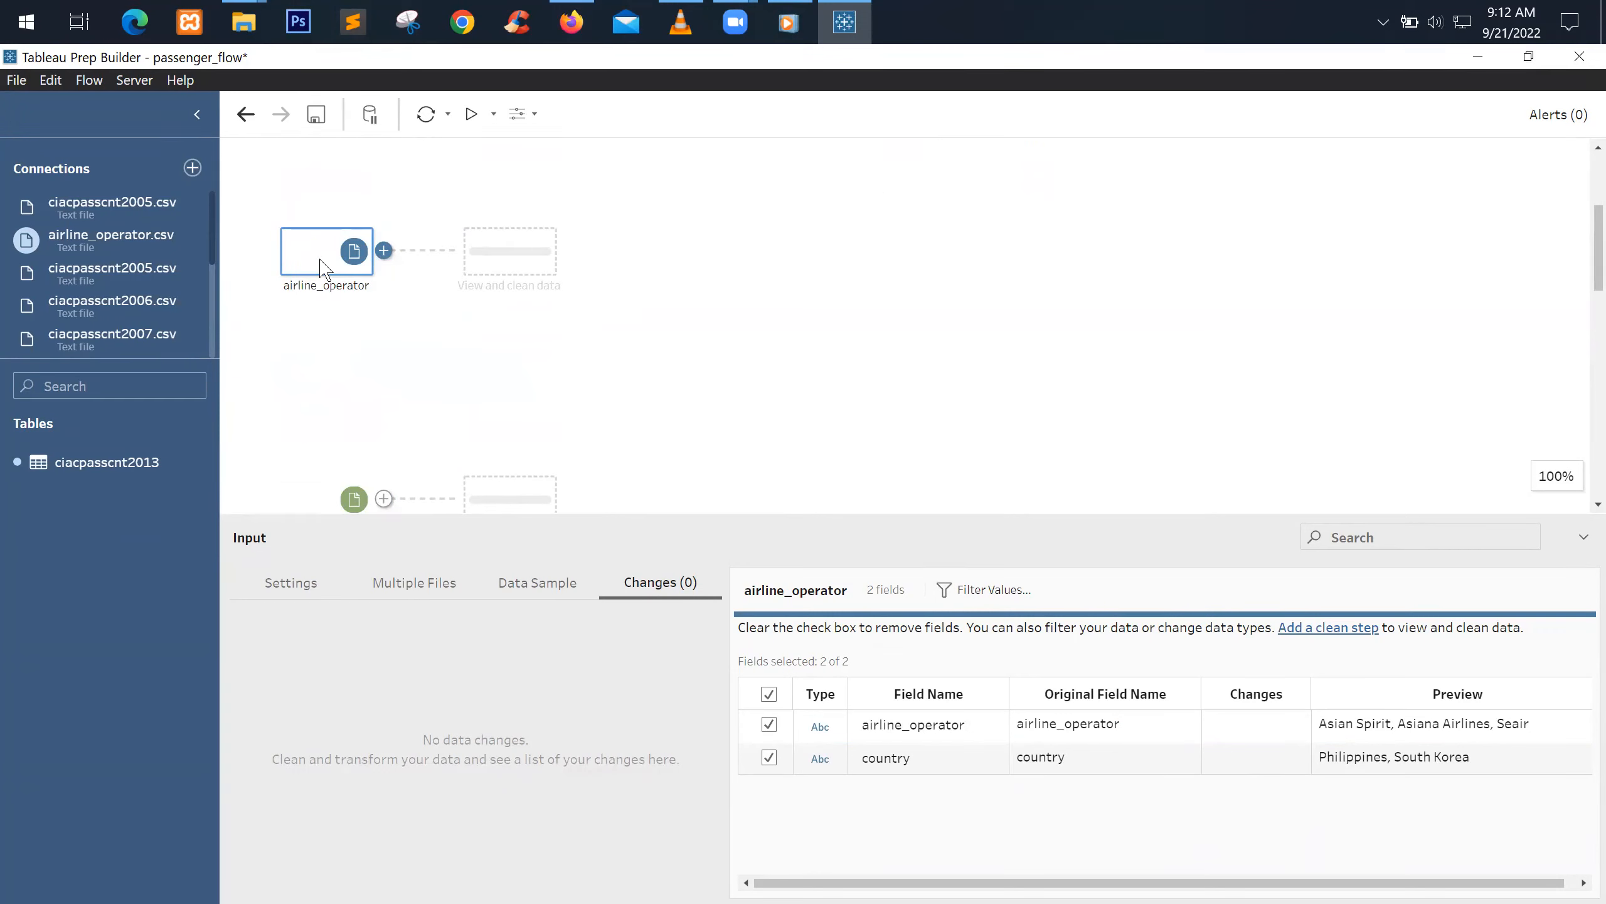
scroll(323, 259, up, 5)
scroll(319, 352, down, 3)
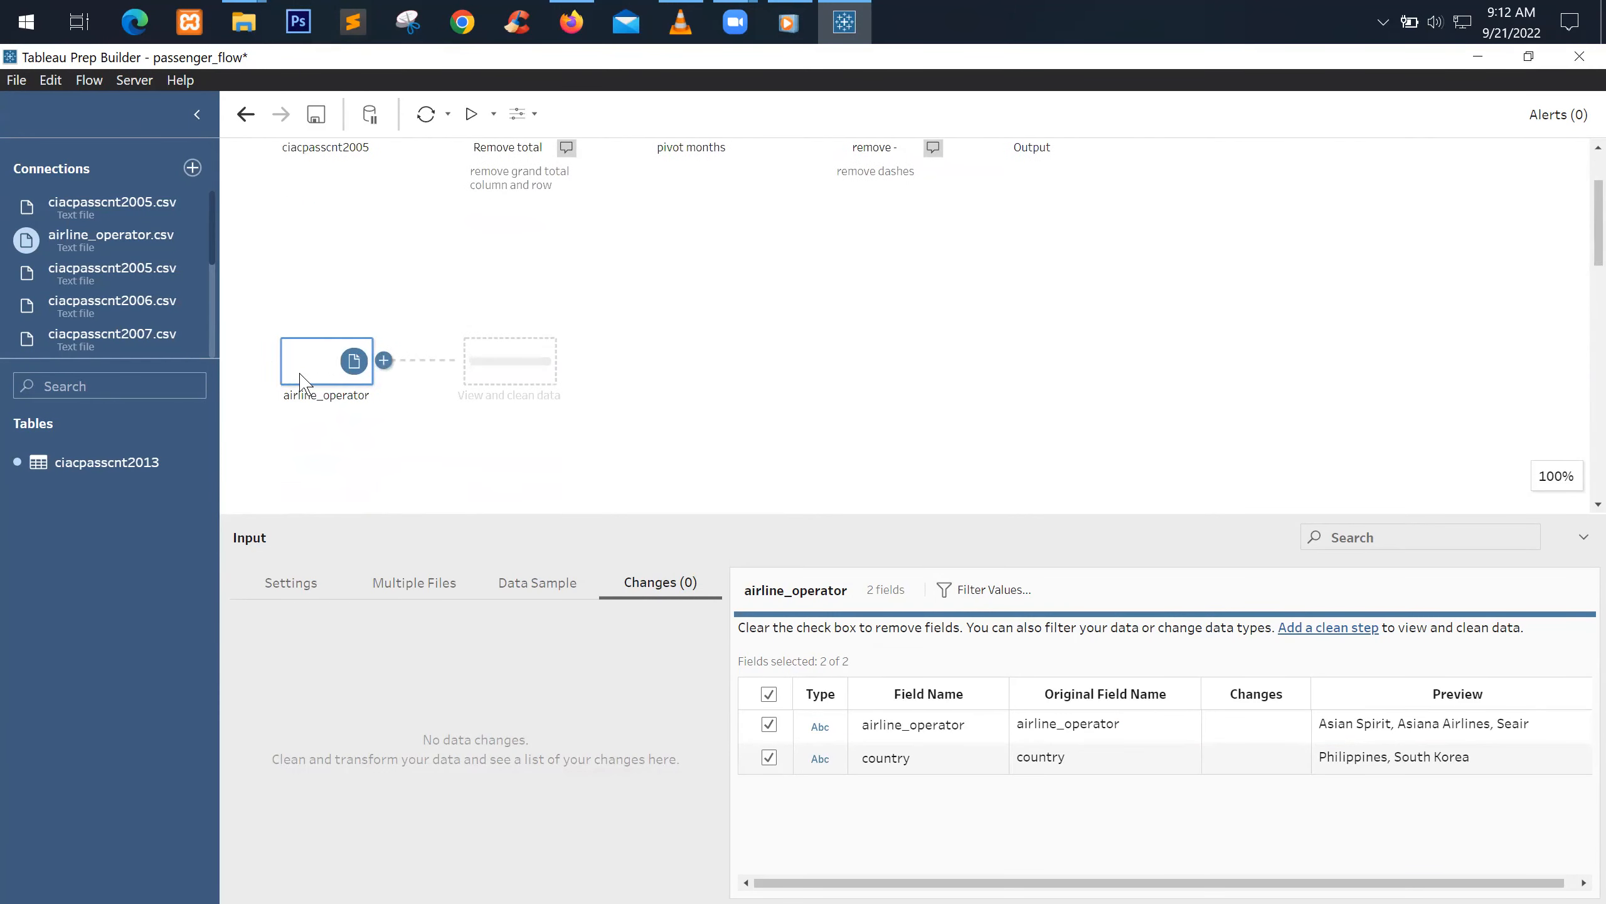
right_click(318, 375)
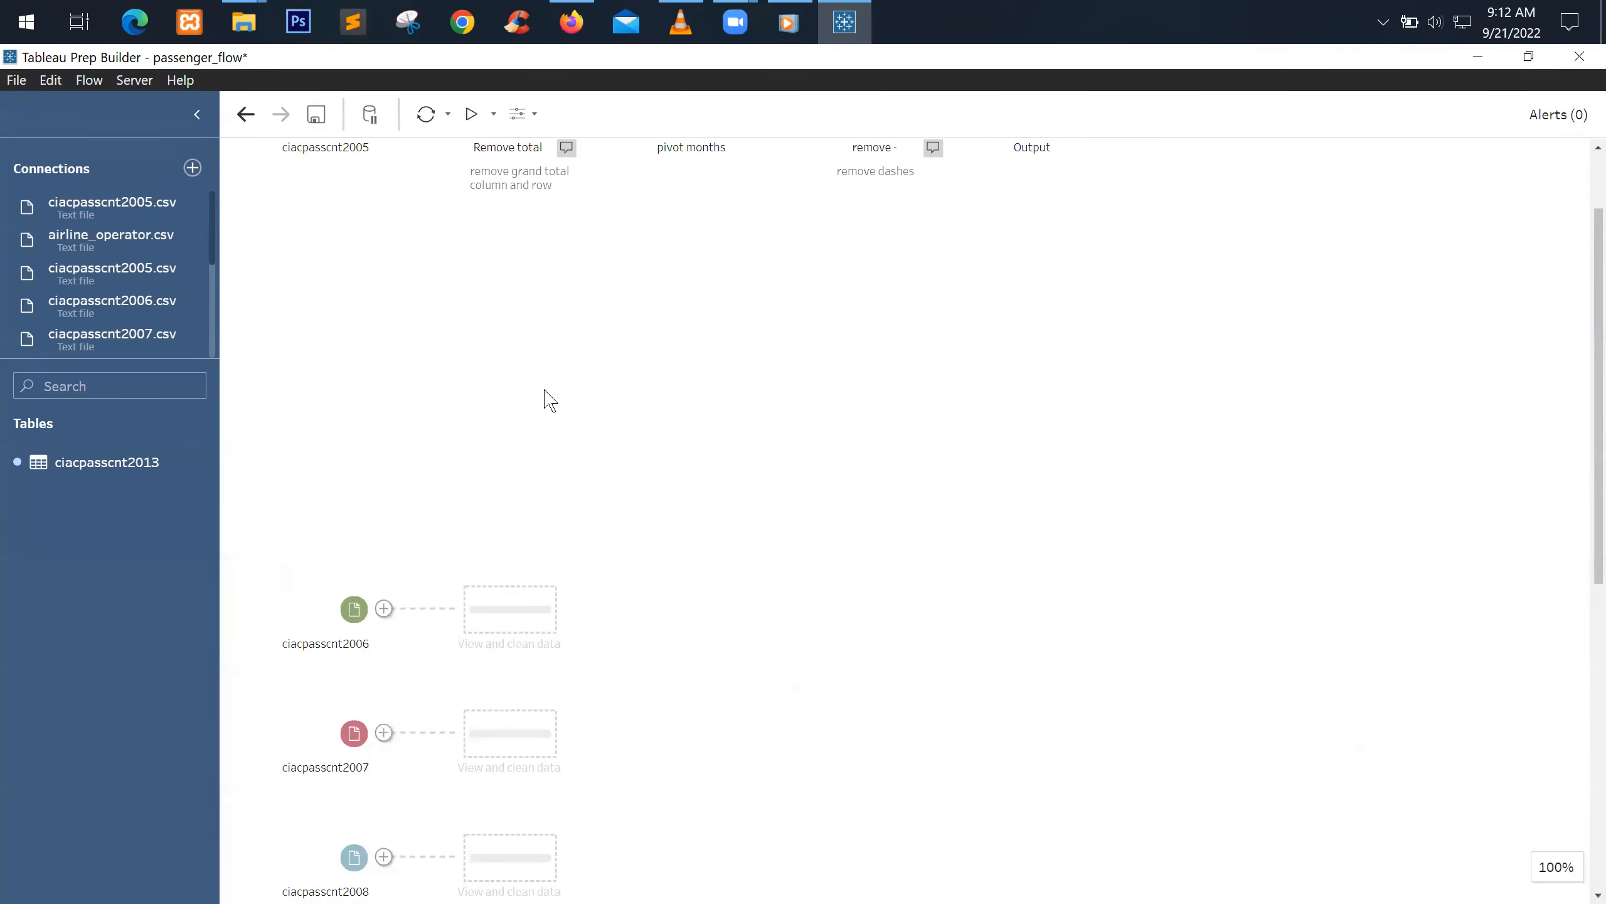
Check the ciacpasscnt2006 and 2007 inputs and rearrange the loose input nodes
click(333, 617)
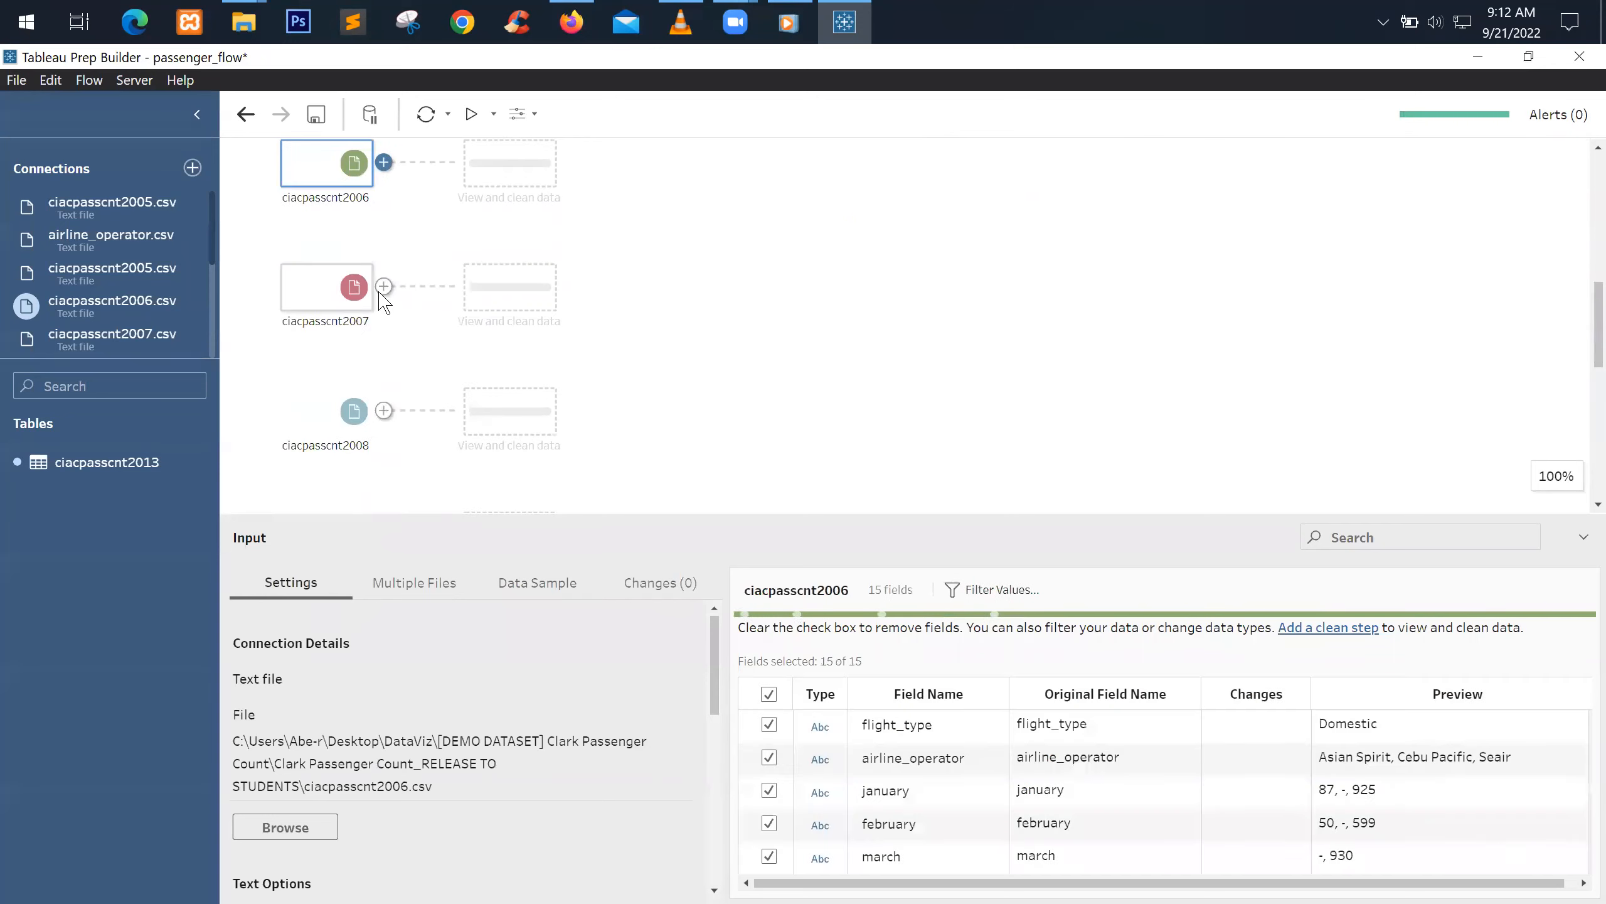
click(349, 287)
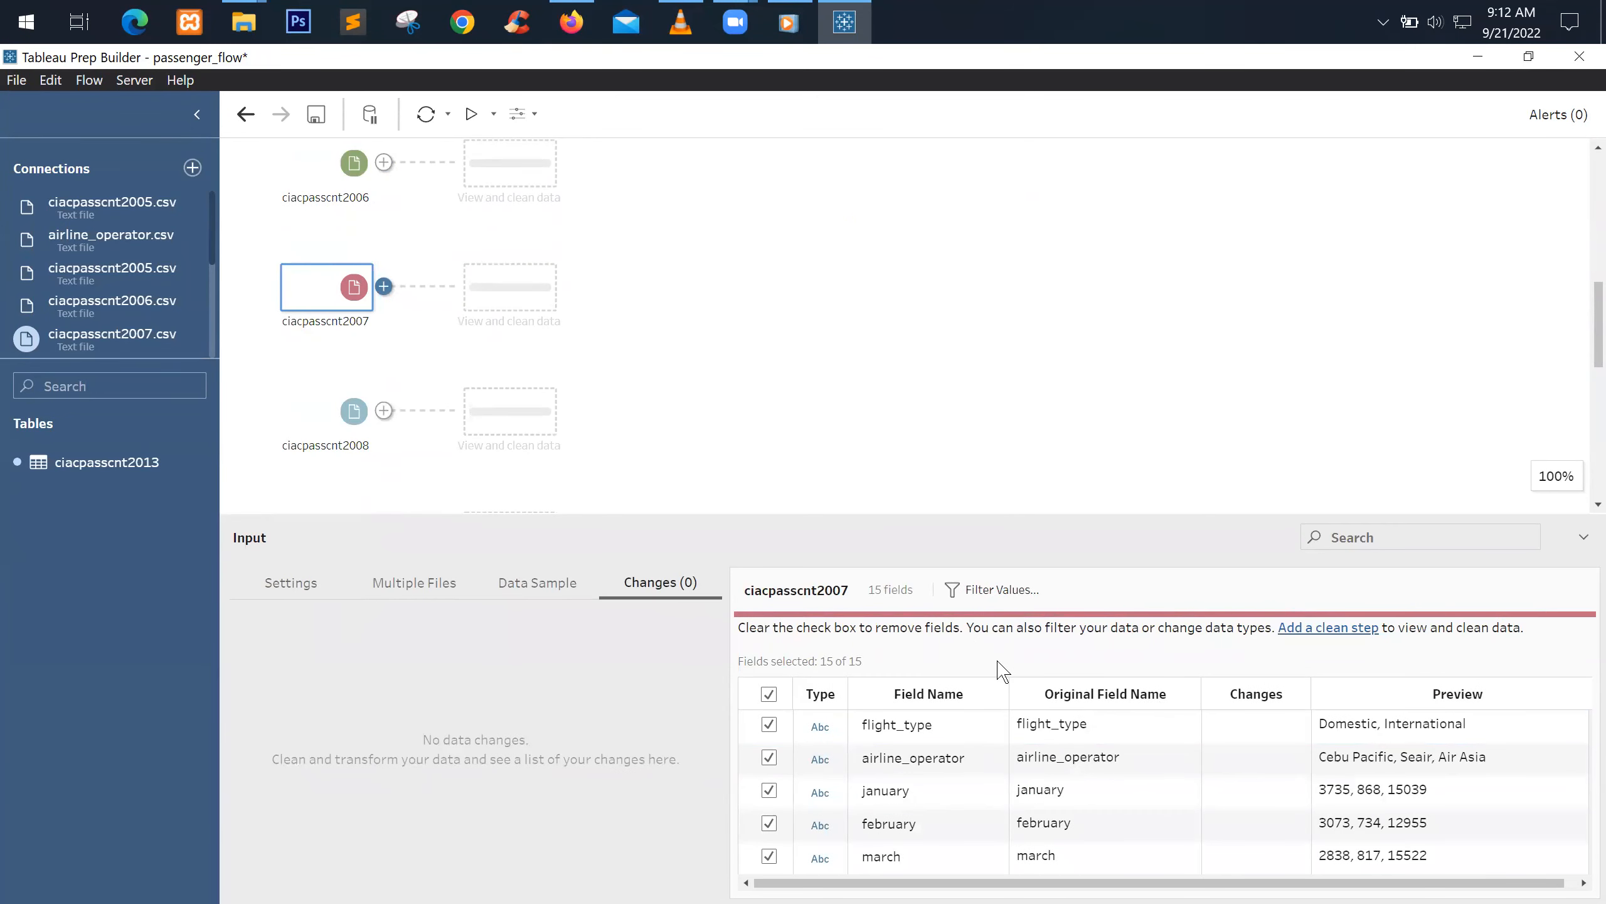
scroll(736, 323, up, 3)
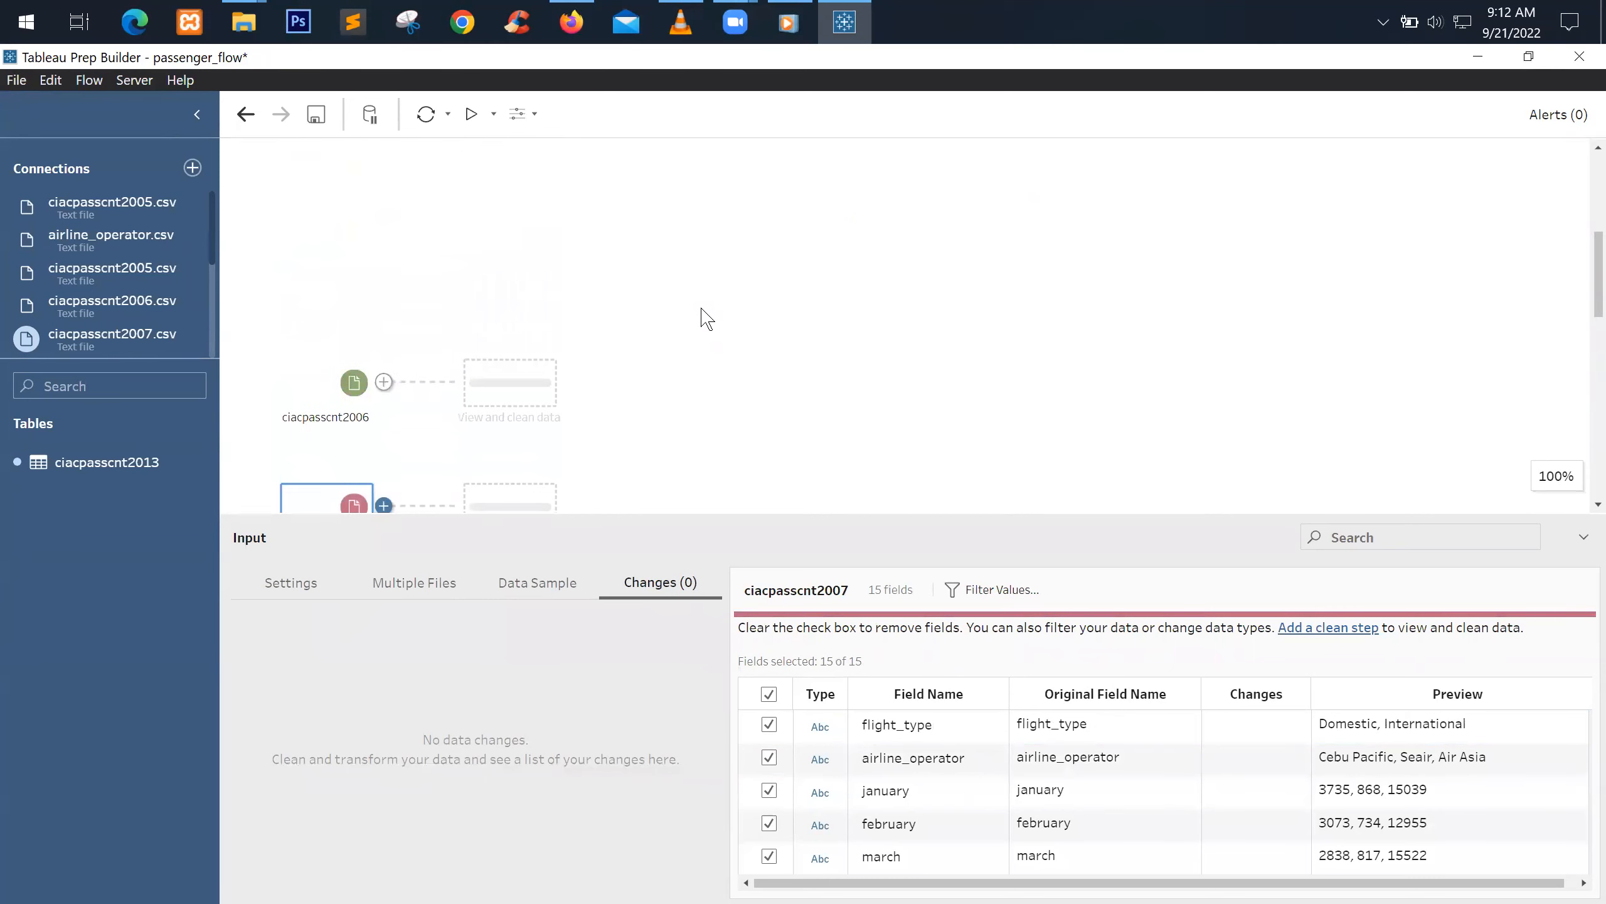
drag(337, 385, 375, 278)
scroll(437, 408, up, 3)
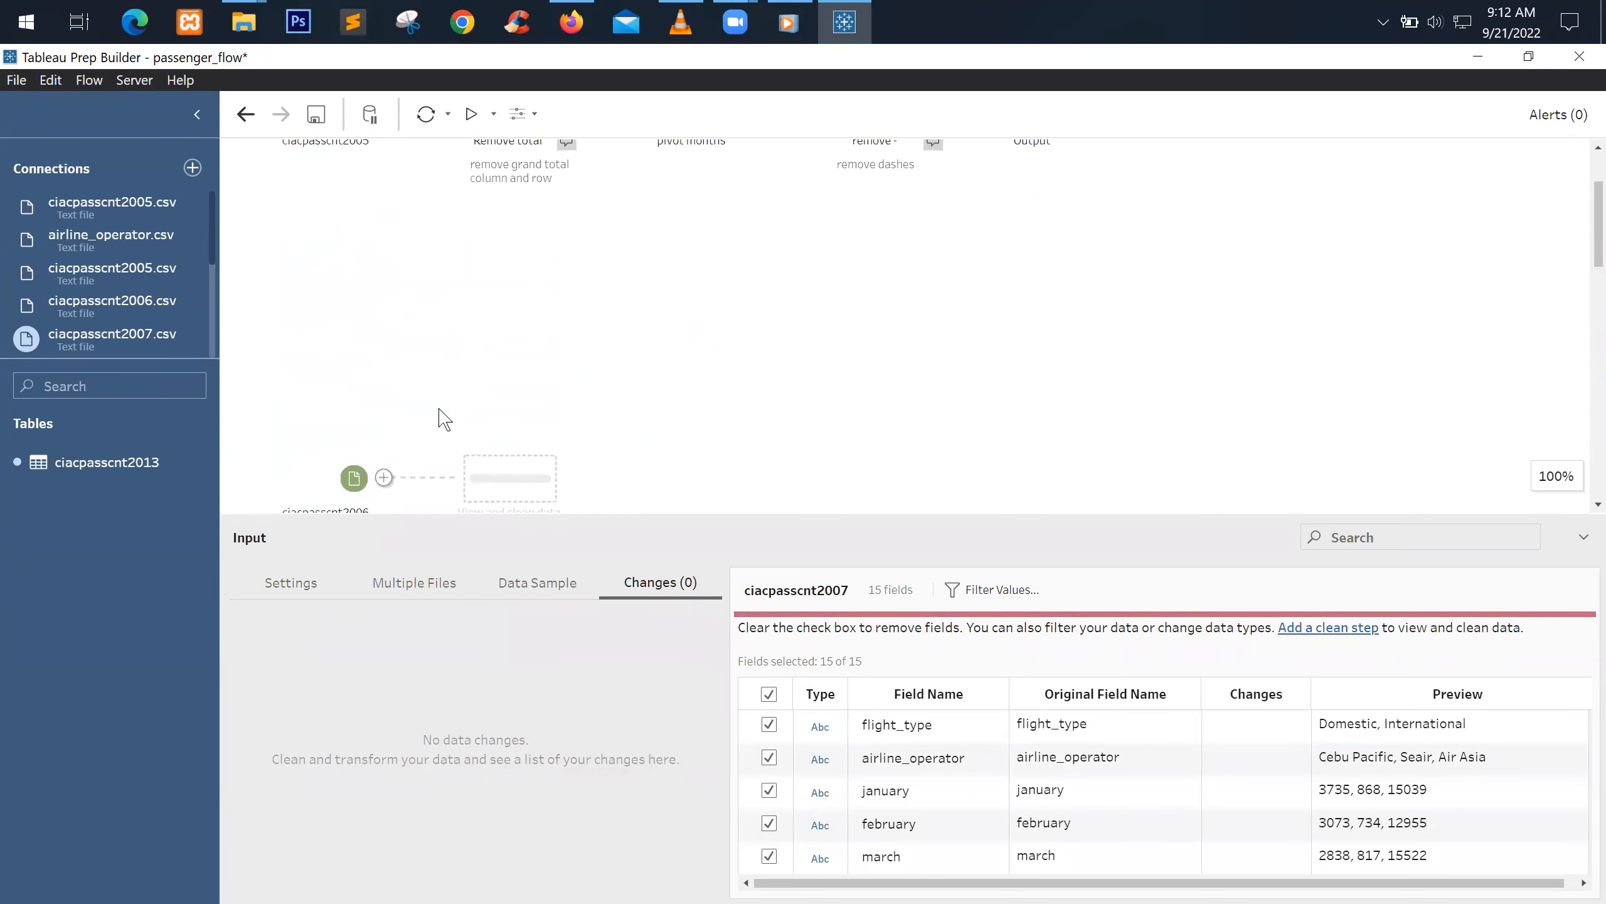
drag(352, 489, 357, 239)
scroll(581, 365, down, 2)
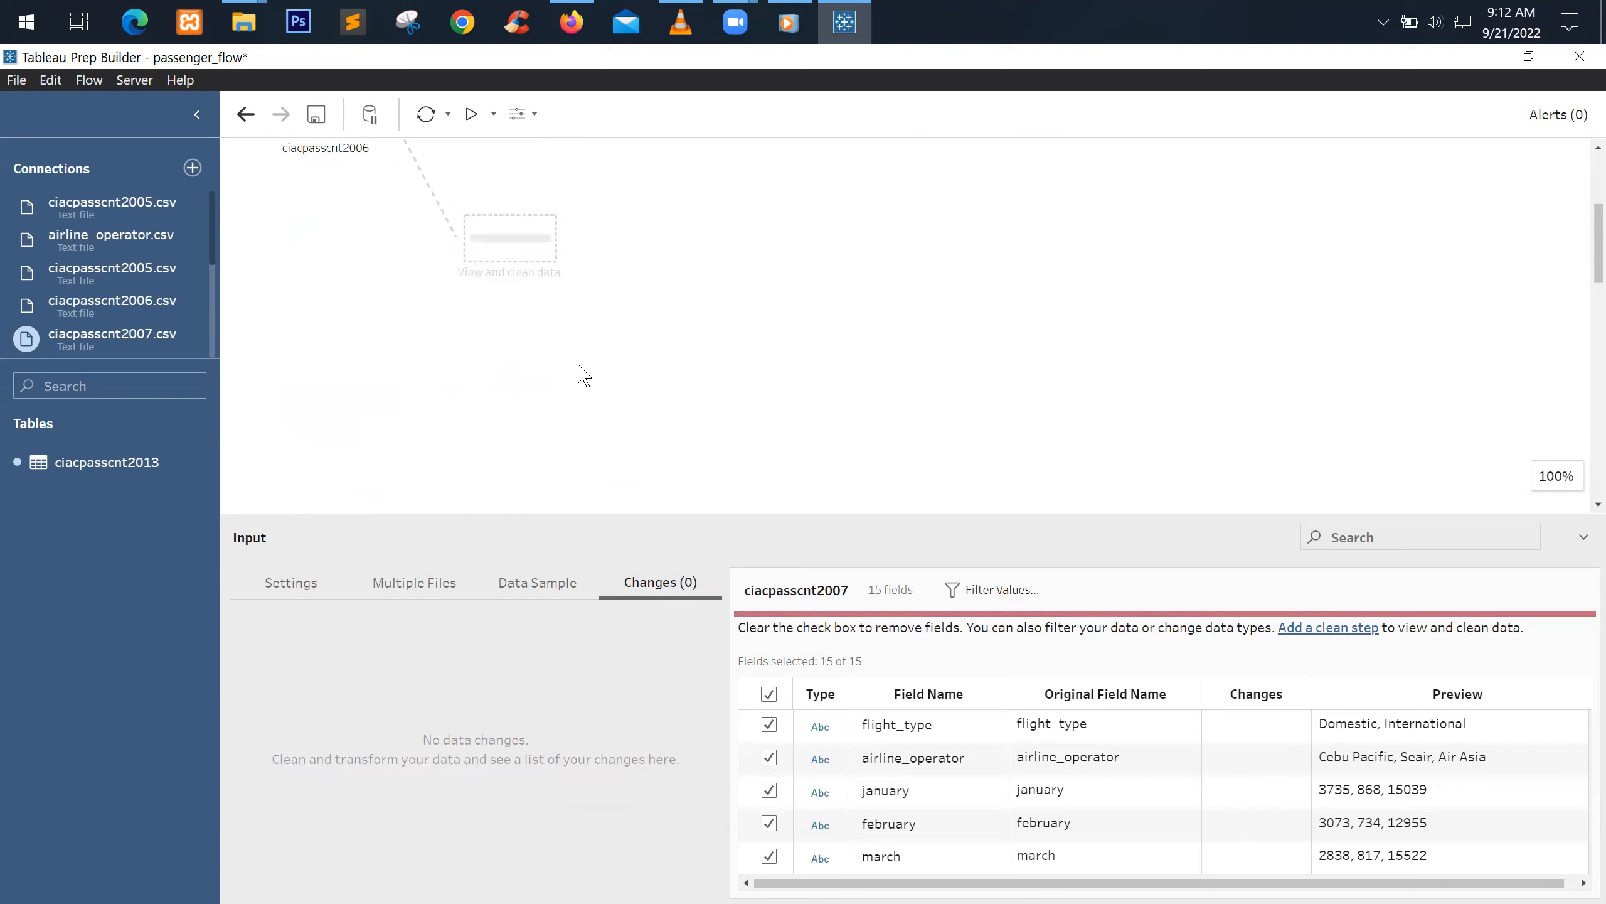
drag(354, 471, 379, 205)
scroll(540, 354, up, 3)
drag(538, 513, 538, 727)
drag(352, 450, 580, 775)
scroll(471, 396, down, 5)
Move the ciacpasscnt2008–2013 inputs up beneath ciacpasscnt2007
click(365, 474)
click(285, 347)
scroll(749, 733, up, 8)
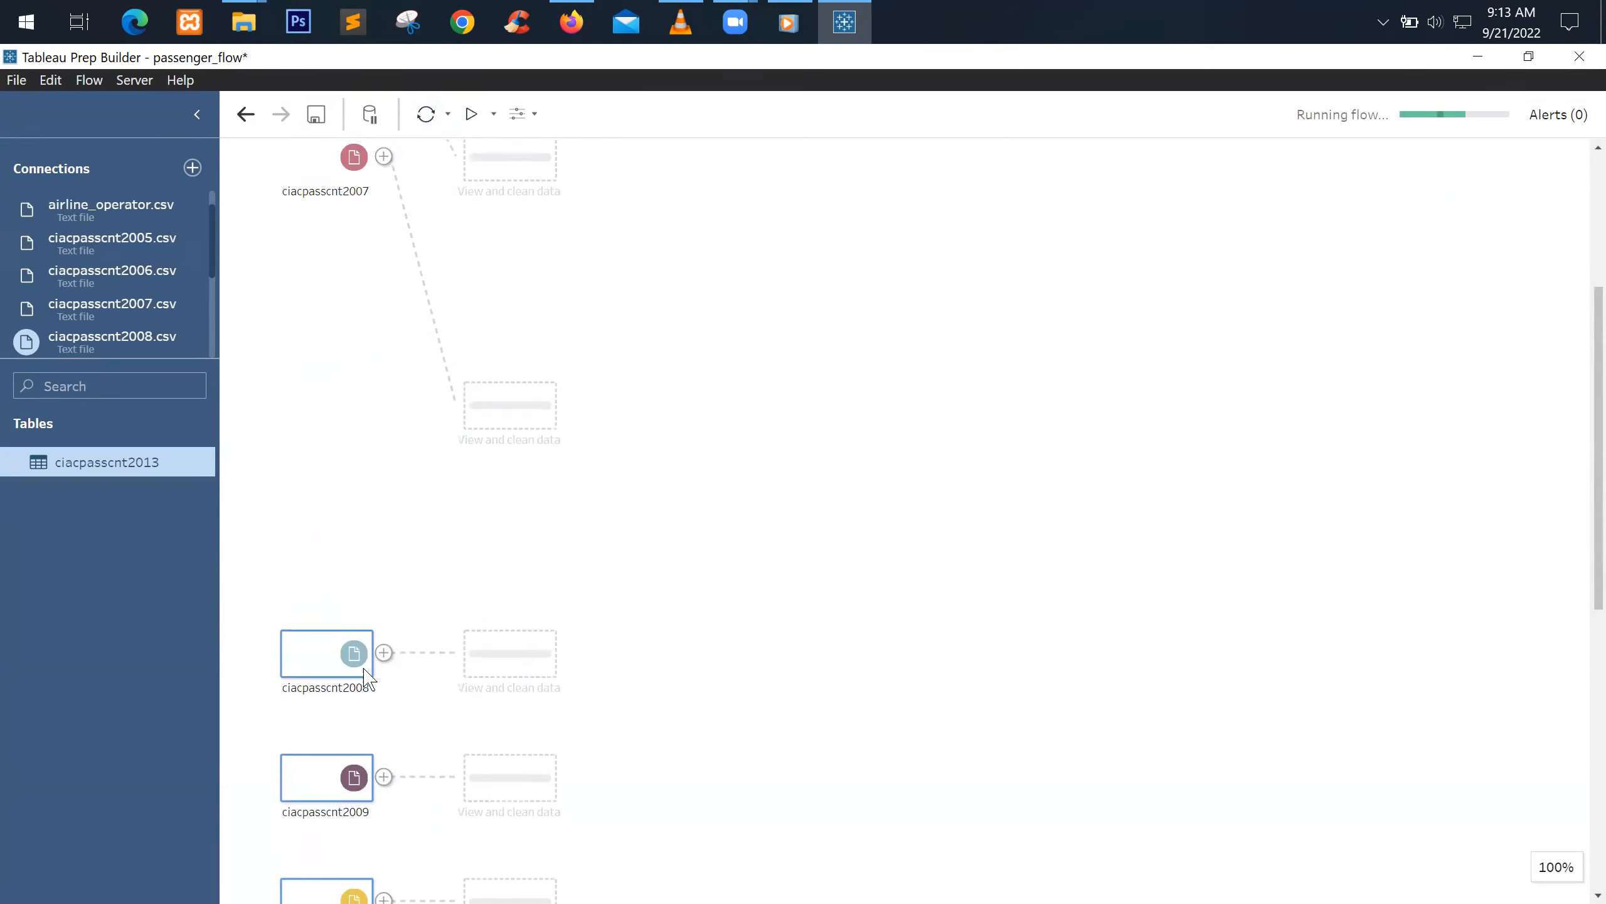
drag(339, 625, 377, 293)
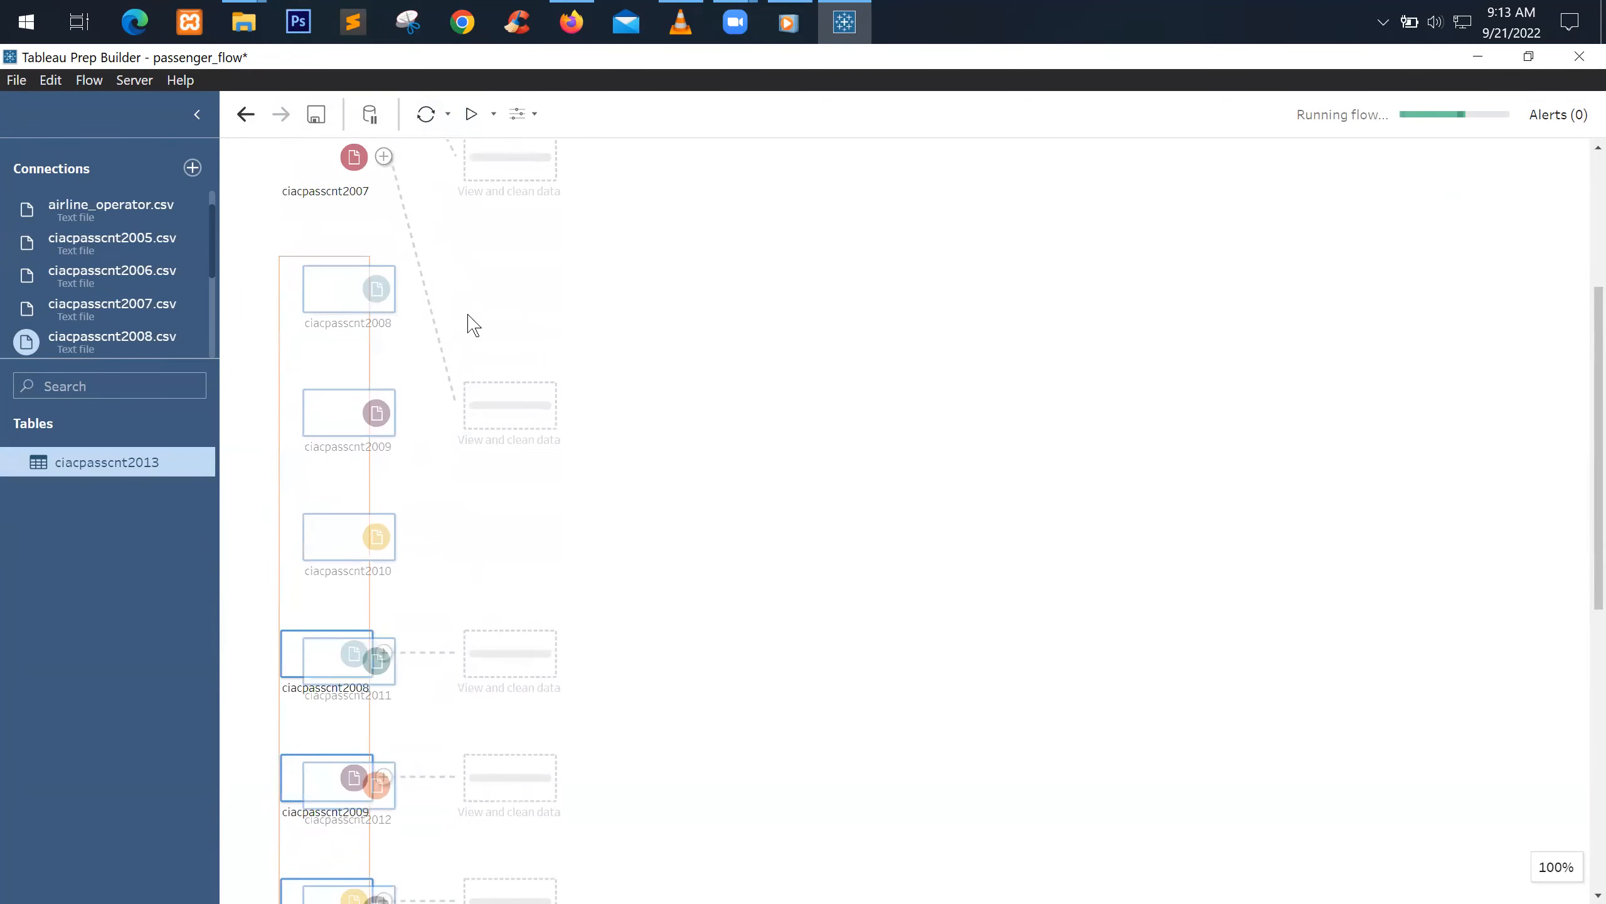
click(949, 337)
scroll(723, 368, up, 1)
scroll(726, 375, up, 3)
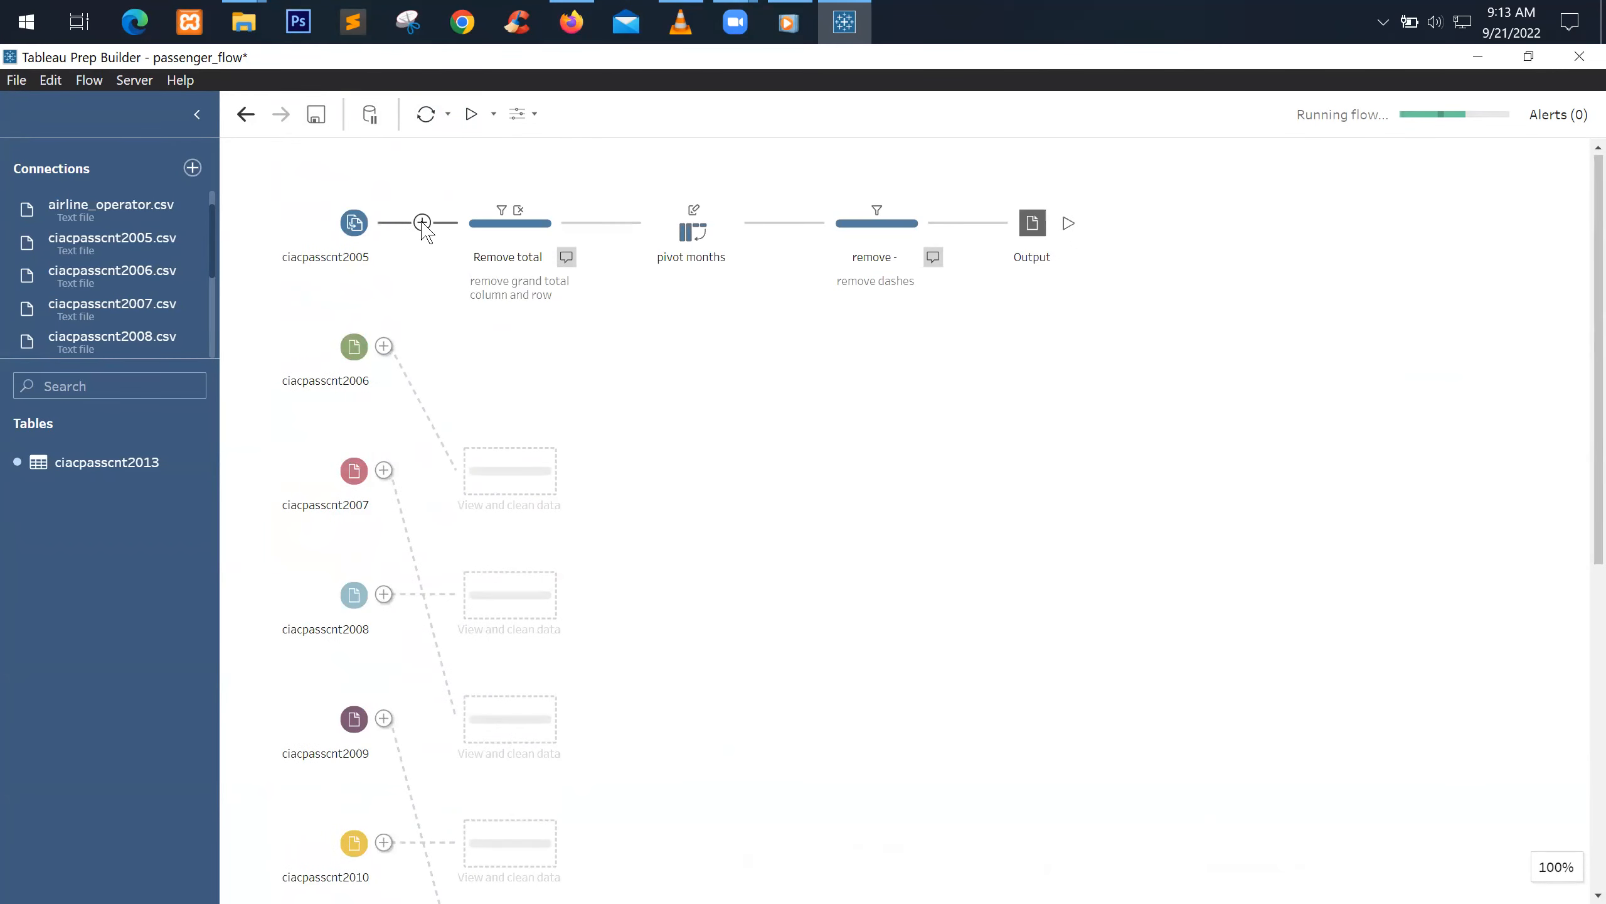
Insert Union 1 after ciacpasscnt2005, ahead of Remove total
click(422, 223)
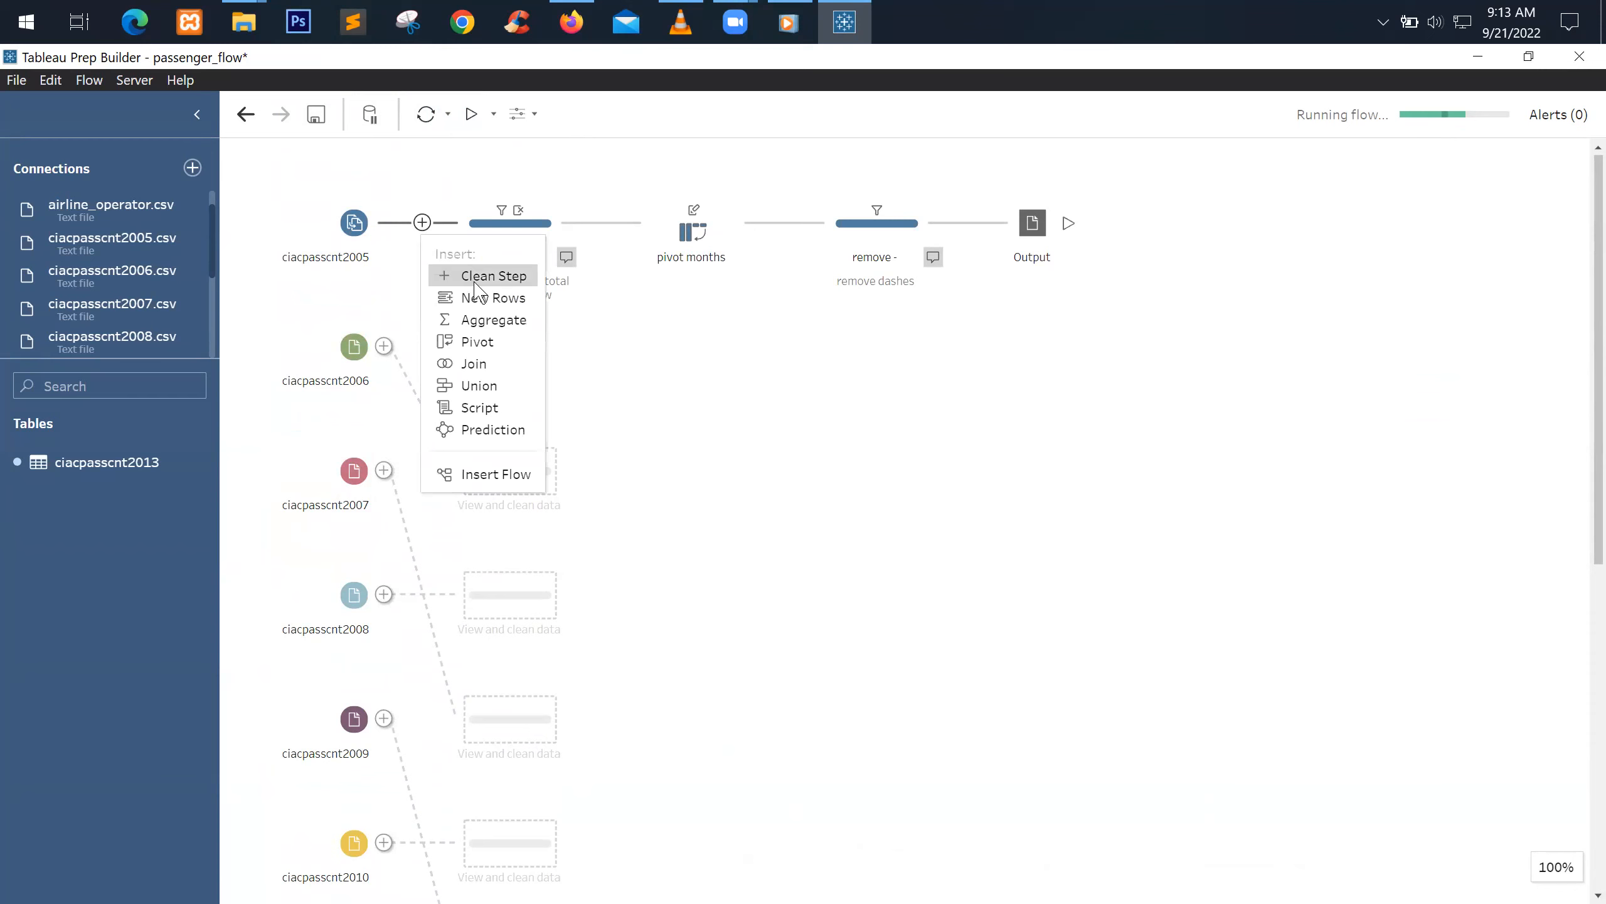
click(498, 387)
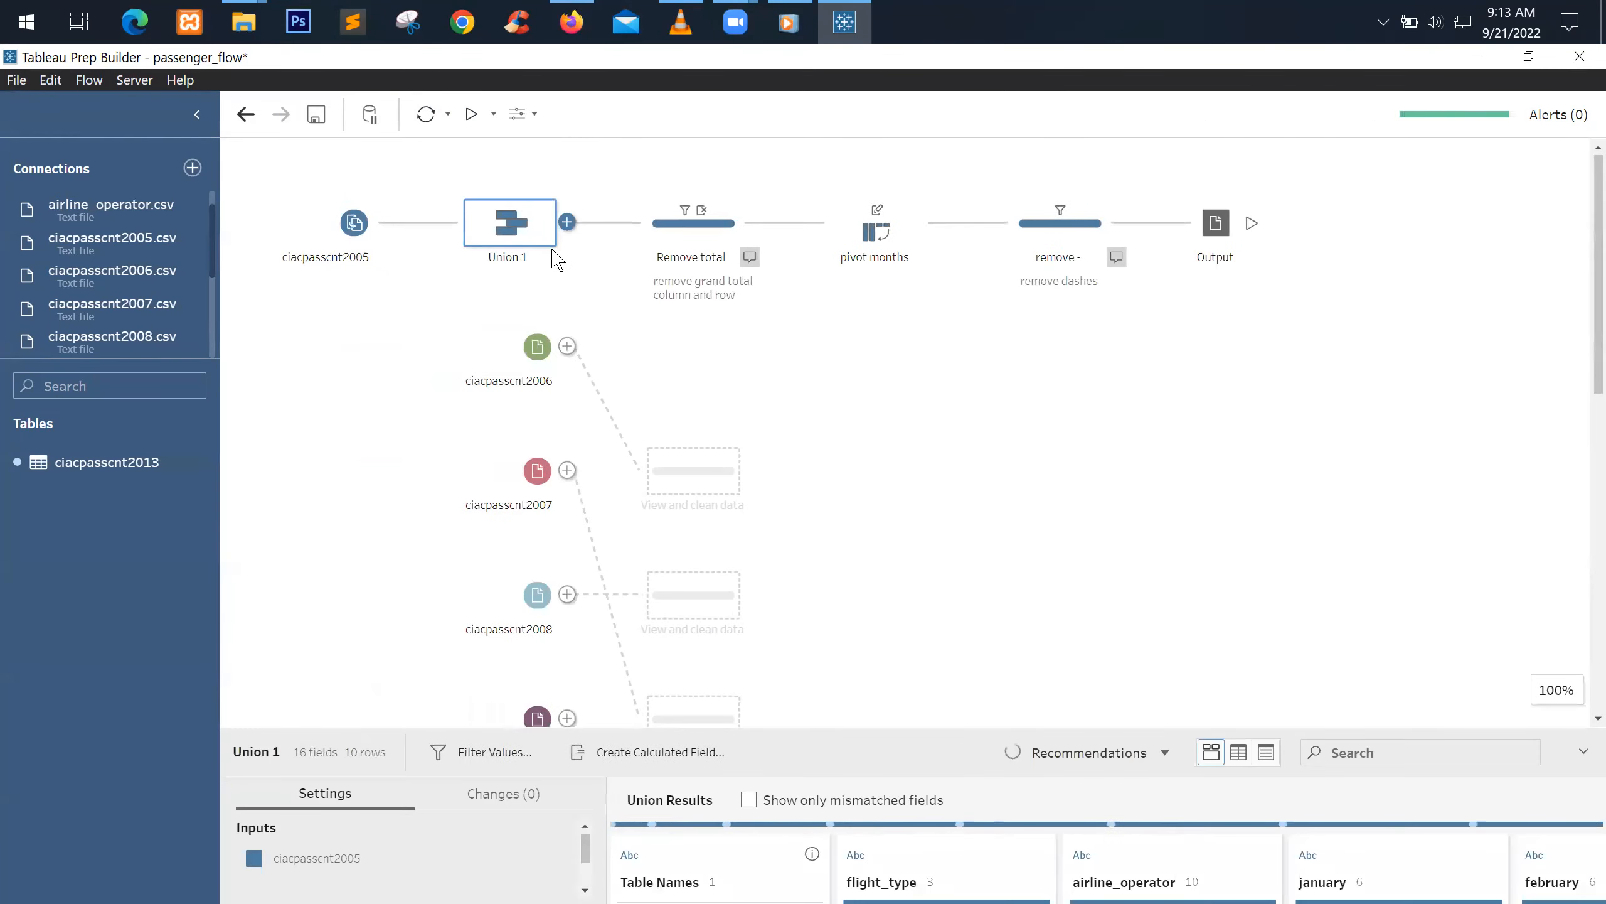
drag(359, 319, 627, 611)
scroll(626, 610, up, 10)
drag(537, 367, 528, 219)
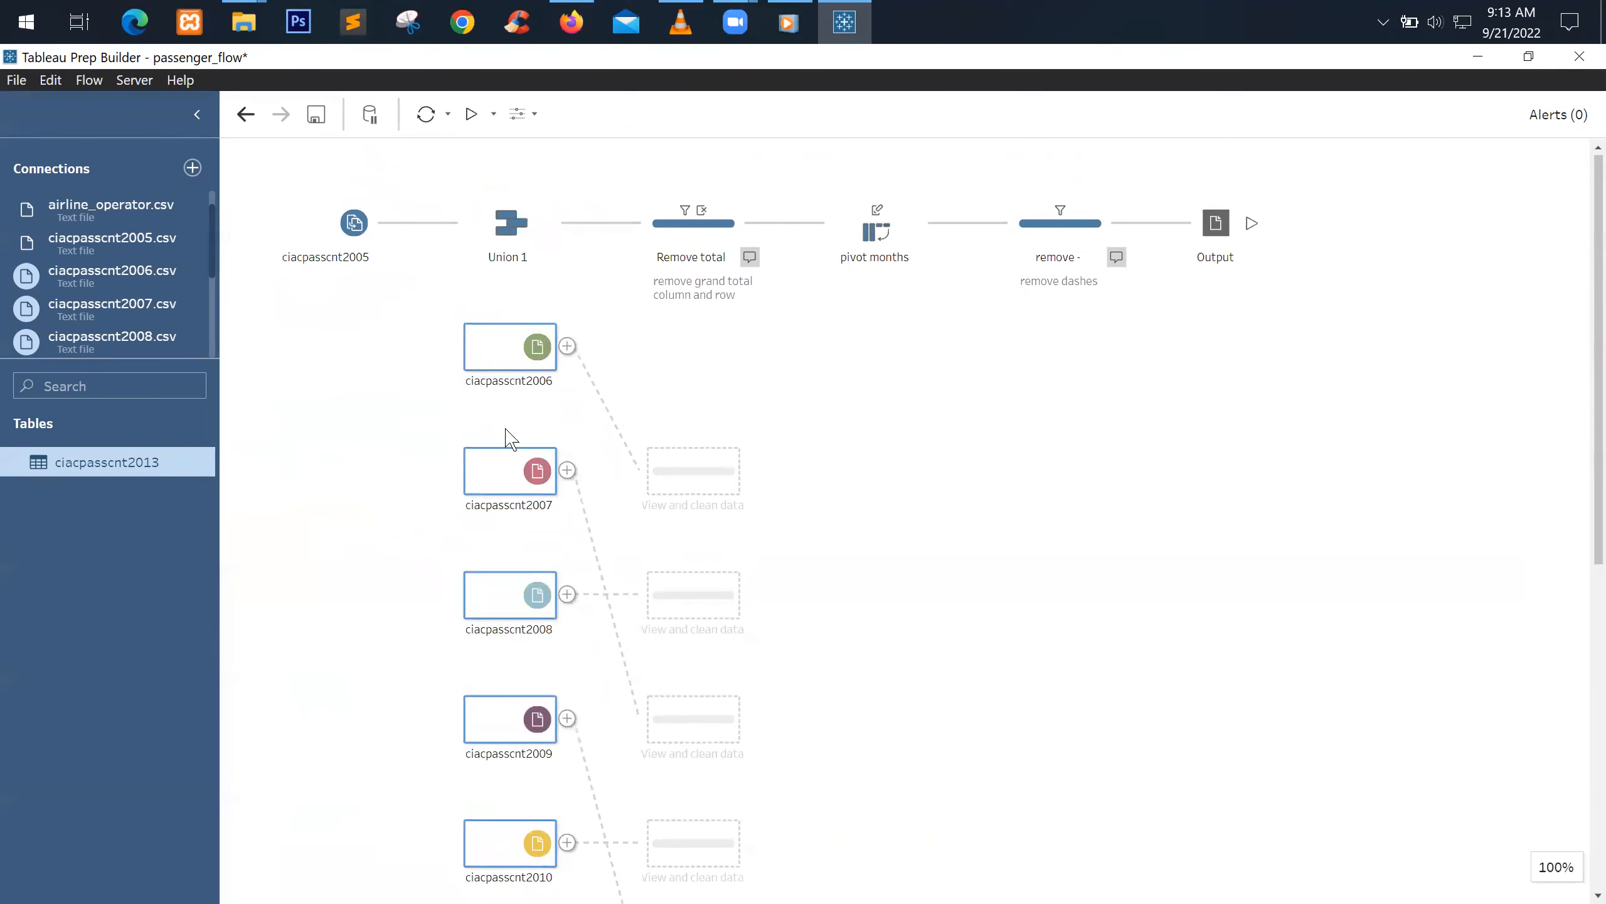
Add ciacpasscnt2006, 2007, 2008 and 2009 to Union 1
drag(509, 359, 506, 253)
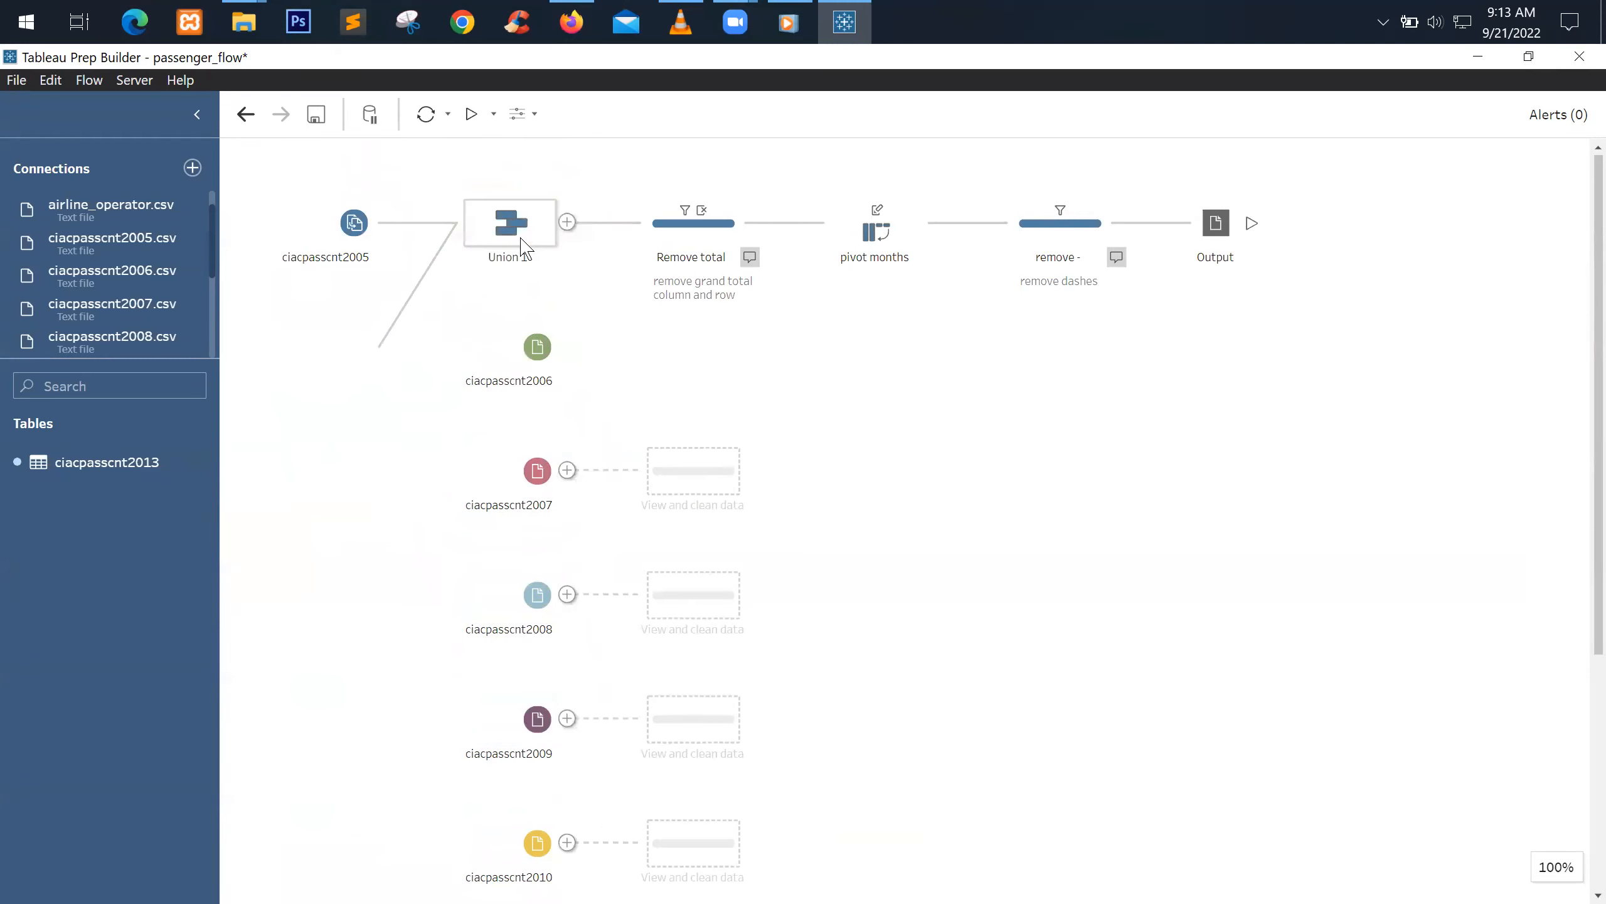
drag(535, 471, 515, 253)
drag(479, 763, 518, 354)
drag(537, 842, 611, 443)
scroll(667, 438, down, 3)
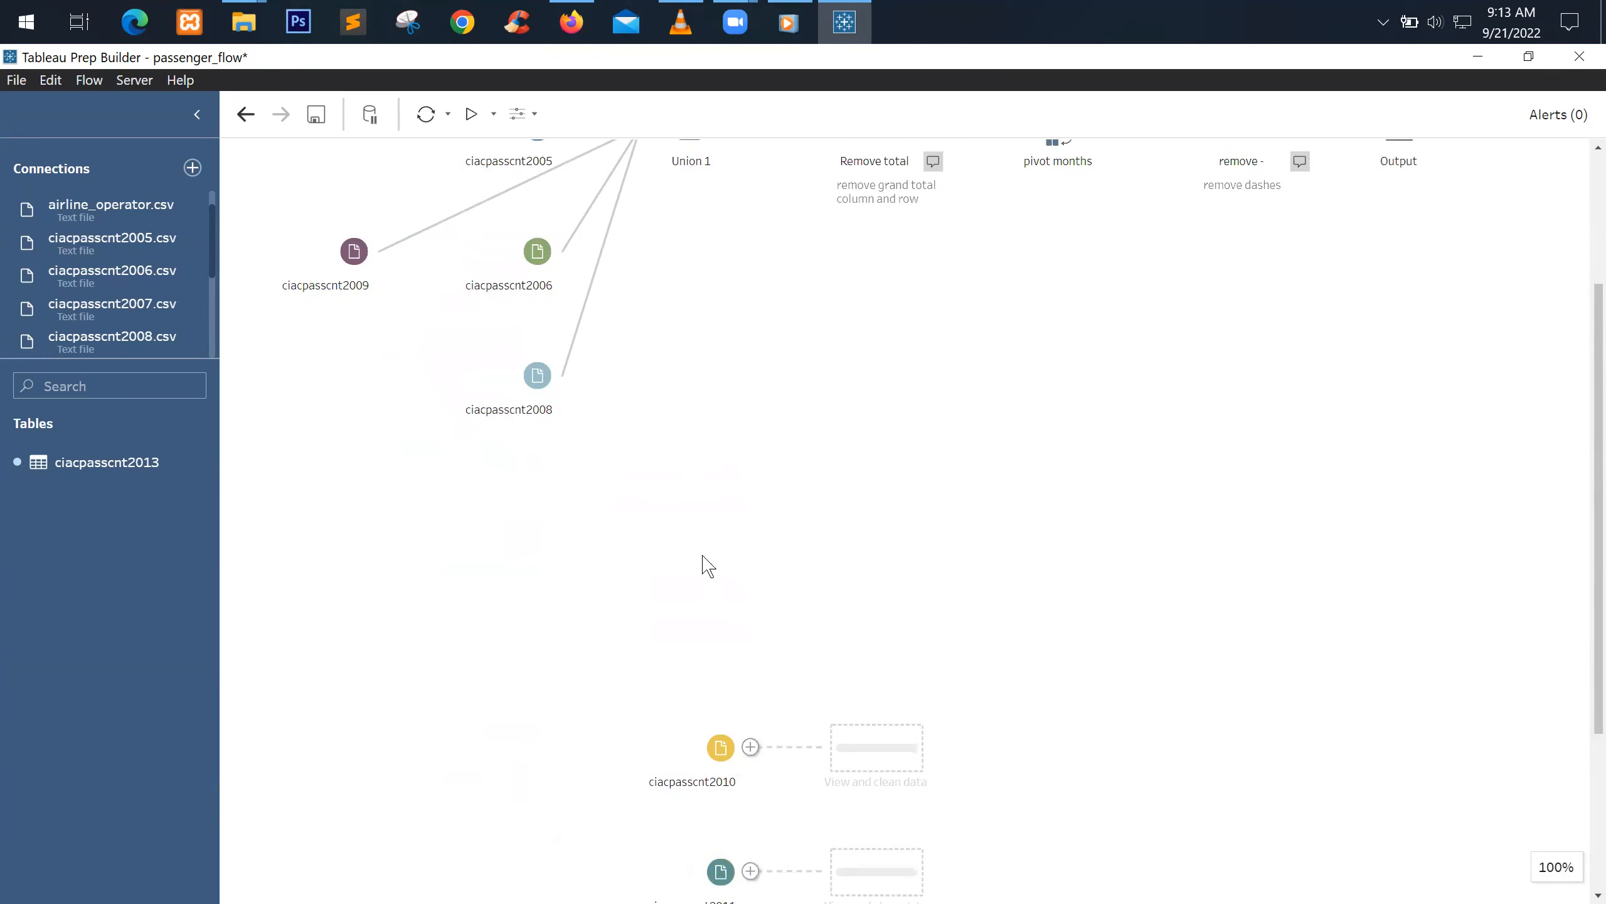
scroll(702, 563, up, 3)
scroll(703, 550, down, 3)
Bring the ciacpasscnt2010–2013 nodes closer and add each one to Union 1
drag(571, 403, 782, 858)
drag(693, 486, 688, 198)
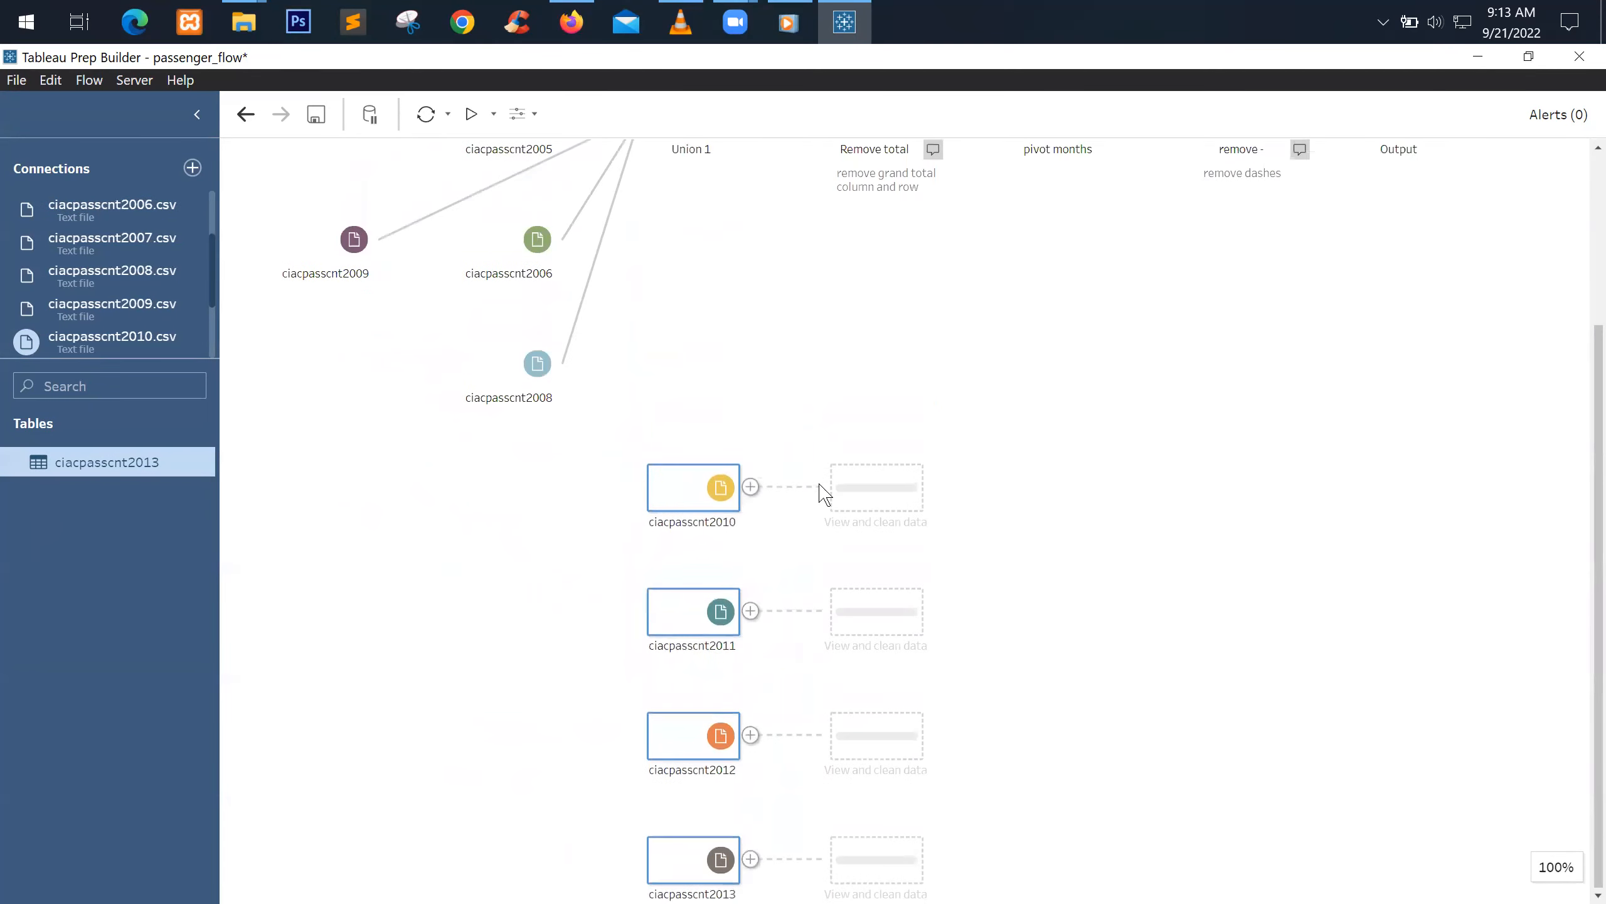
scroll(822, 430, up, 2)
drag(663, 610, 698, 243)
drag(692, 849, 710, 375)
scroll(714, 481, down, 3)
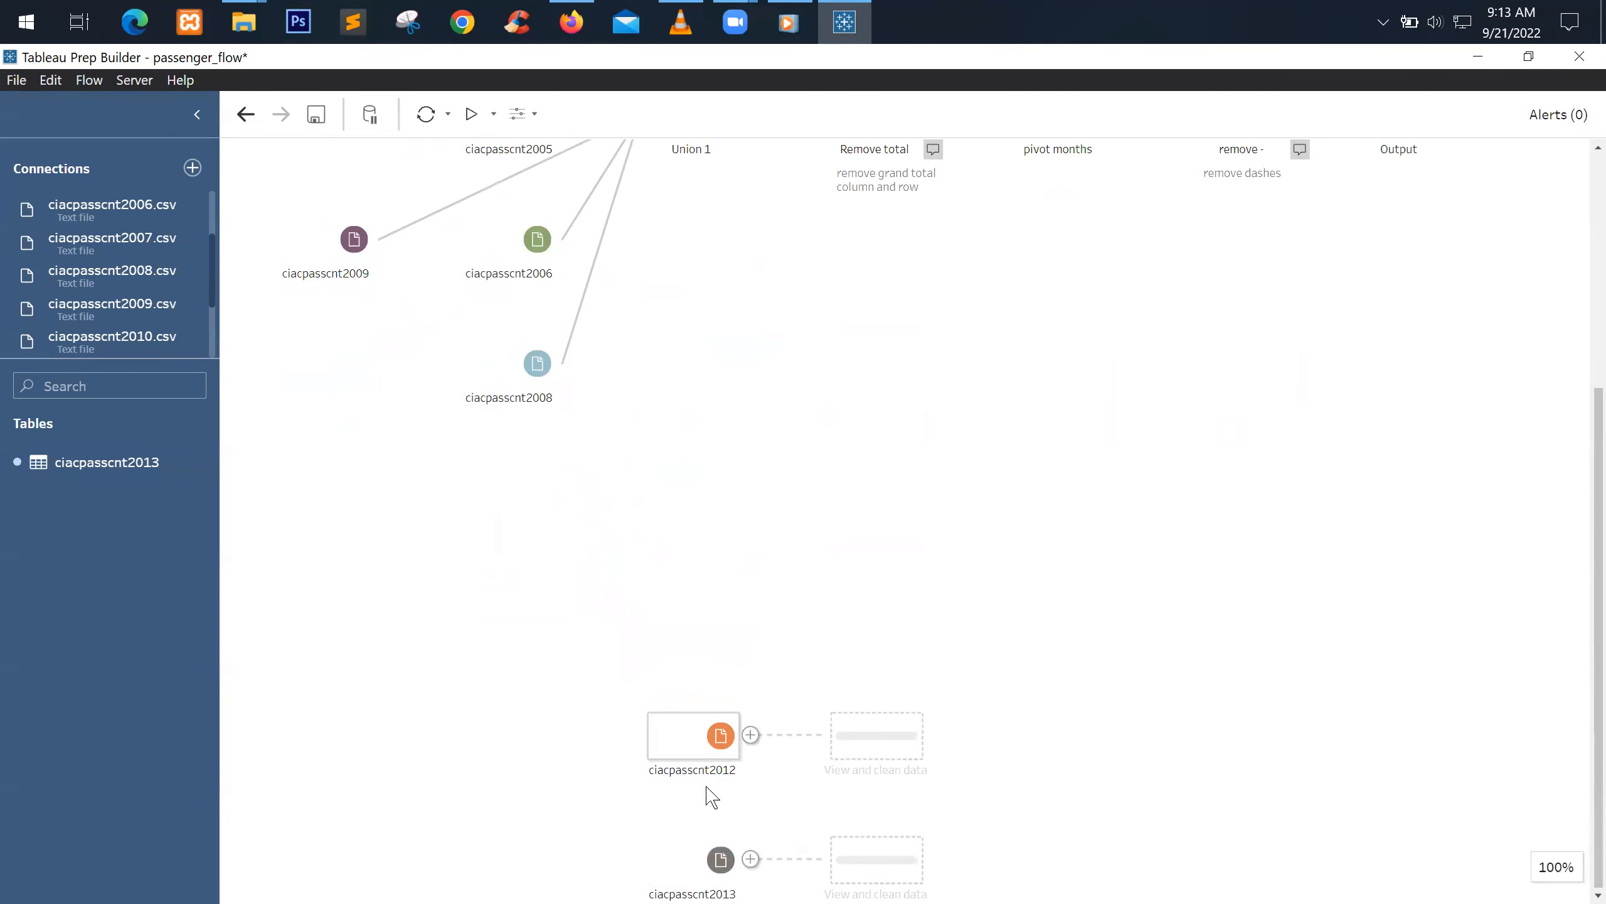
drag(719, 736, 747, 397)
drag(724, 854, 760, 472)
scroll(824, 424, up, 3)
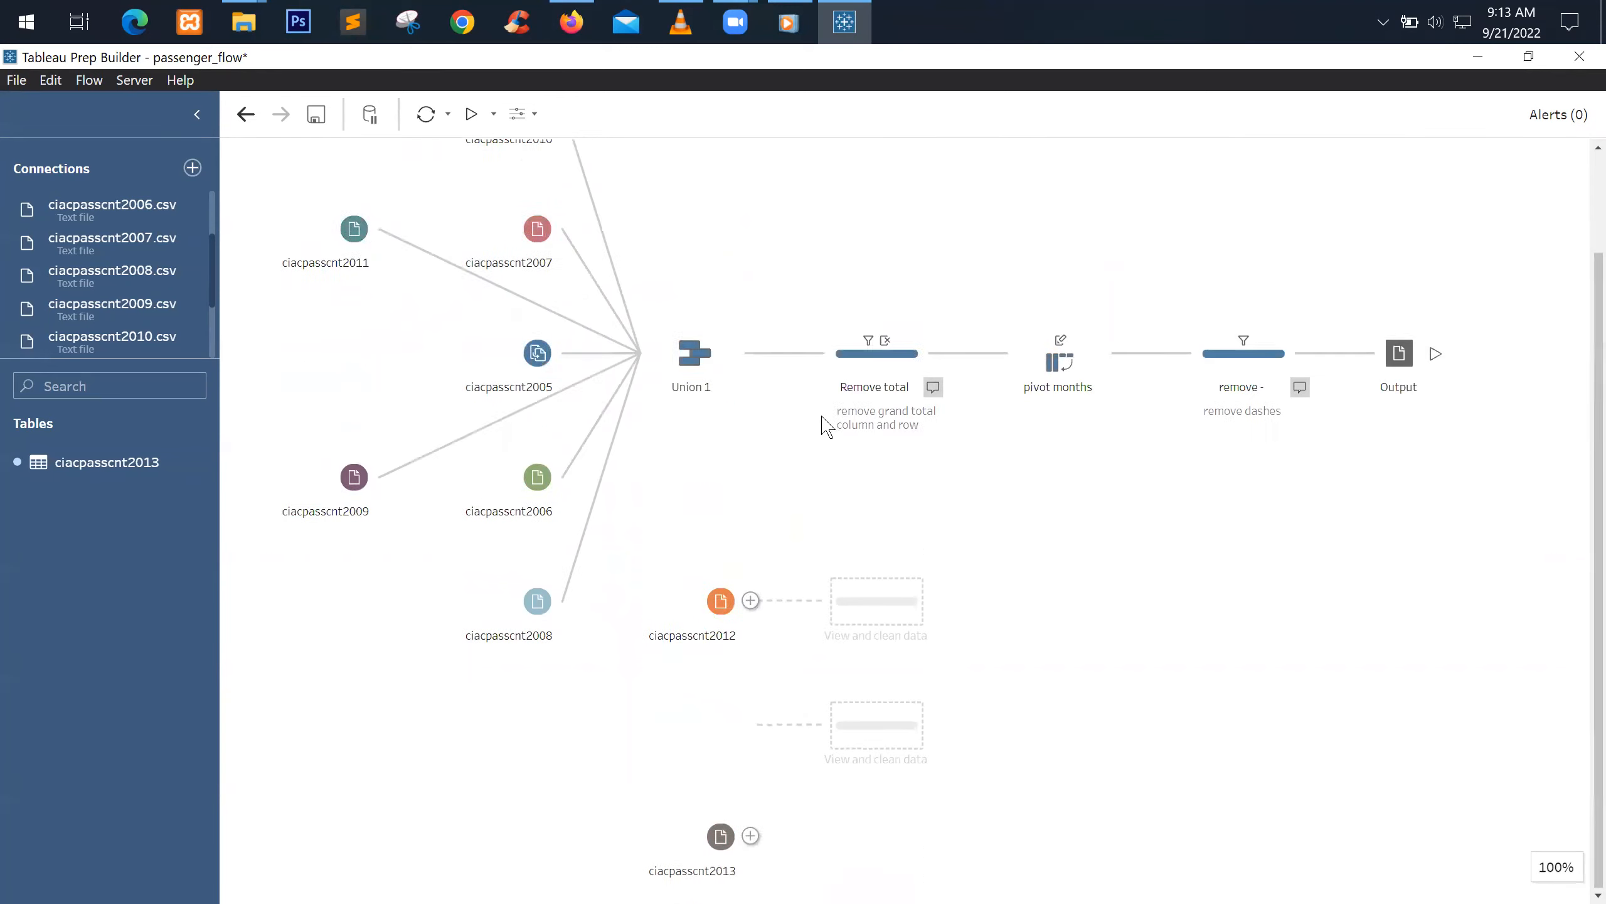
drag(721, 725, 696, 471)
drag(725, 854, 716, 485)
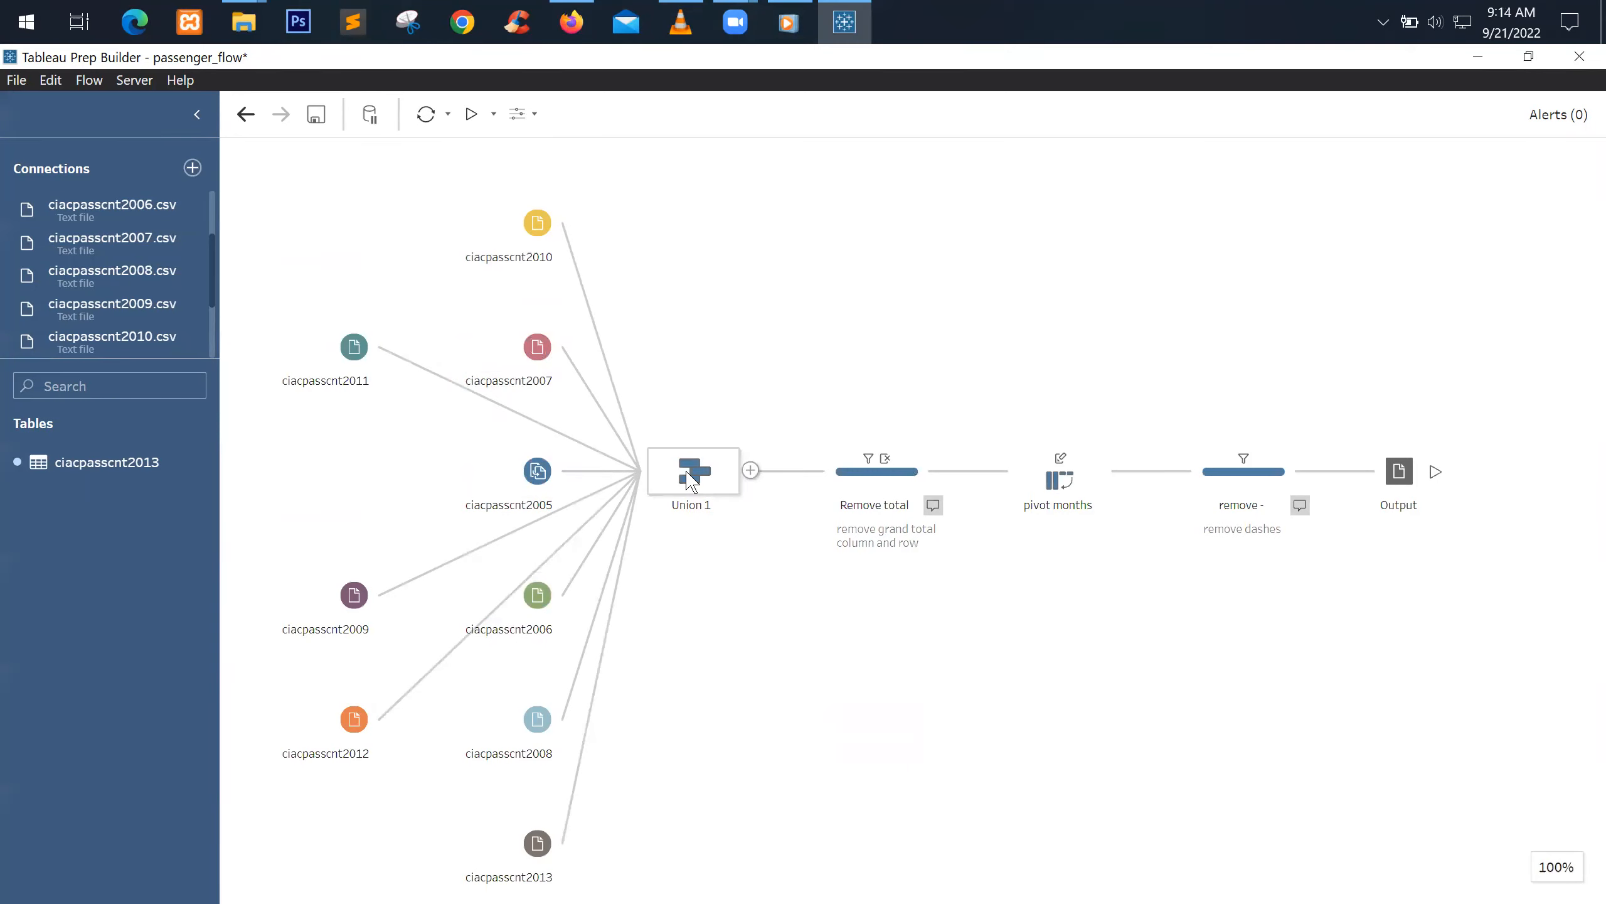
click(536, 222)
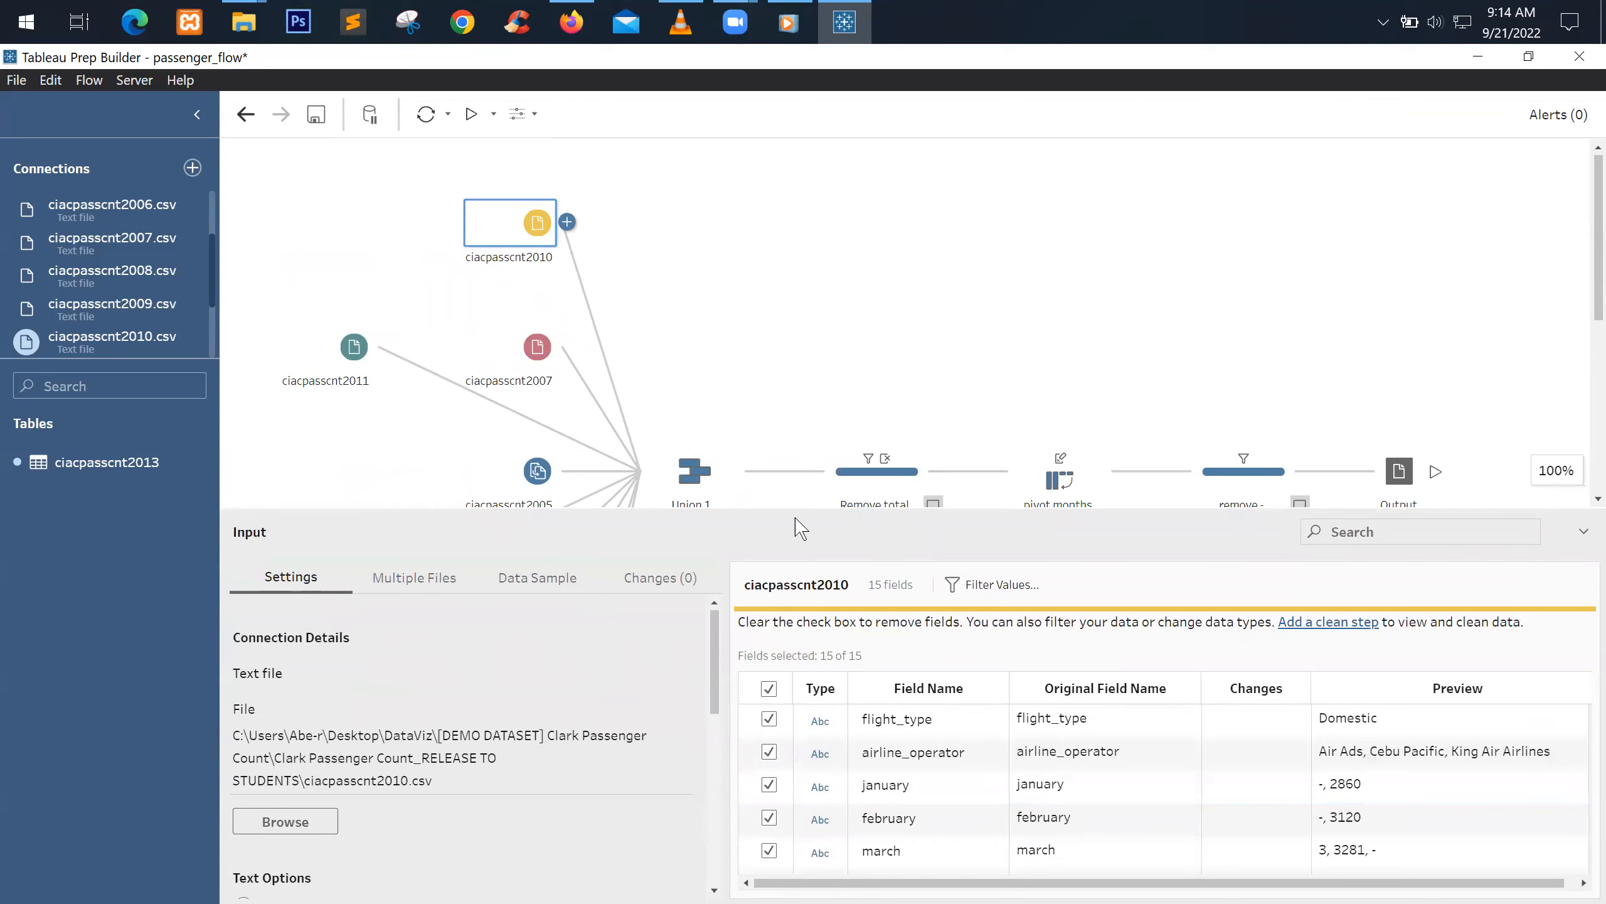
Shrink the ciacpasscnt2010 Input pane to reveal more of the flow
drag(804, 513, 782, 743)
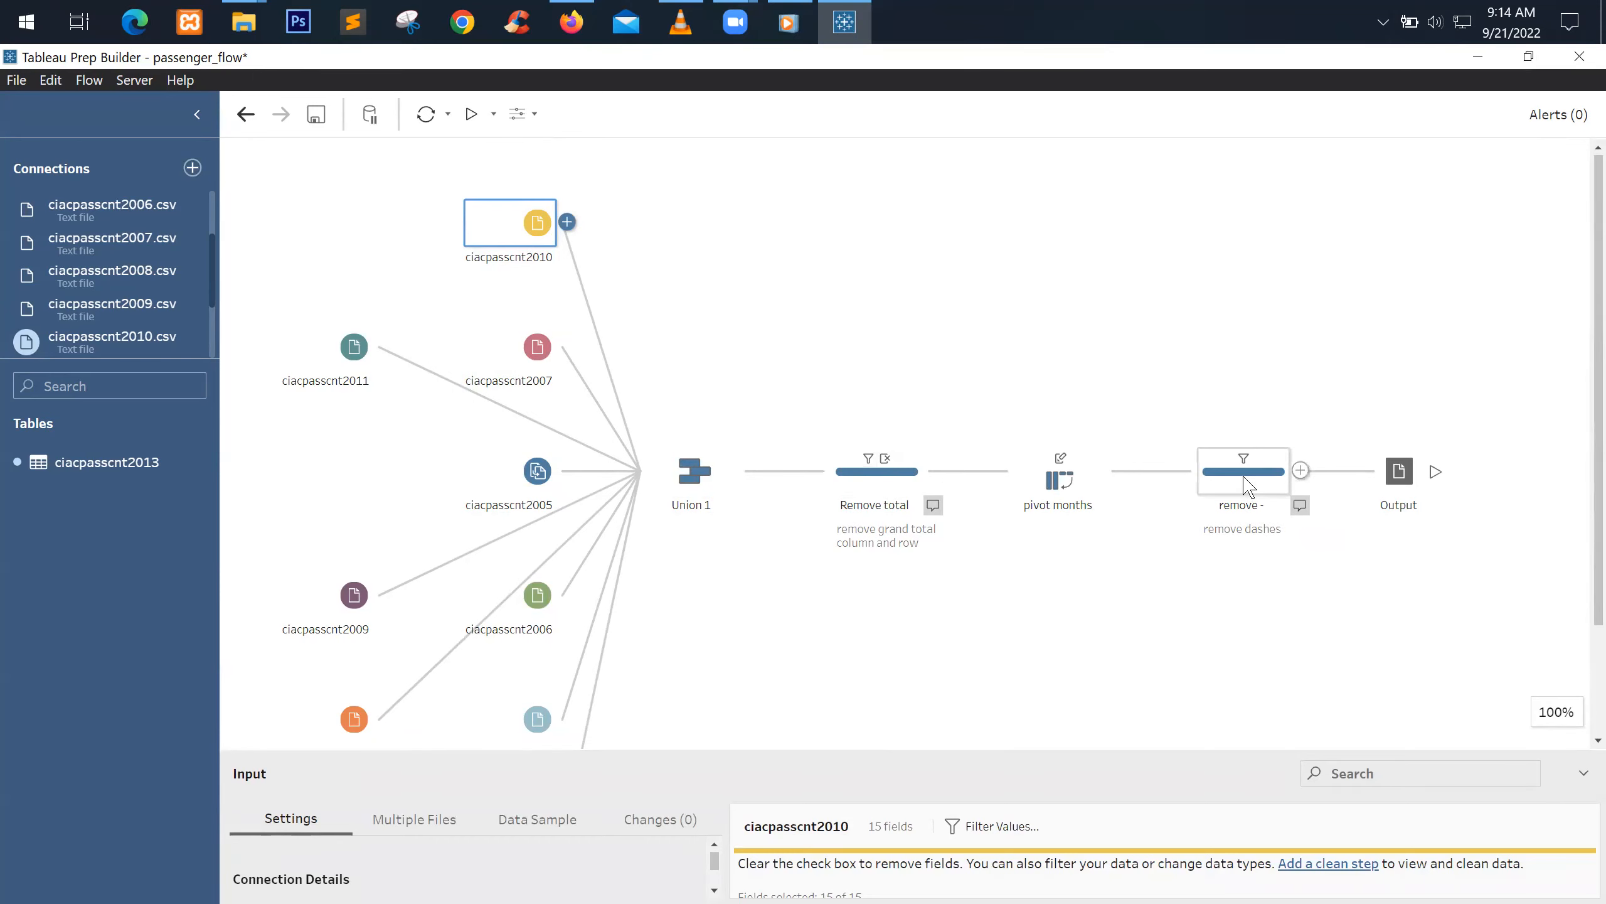
Preview the unioned passenger counts in the enlarged Output pane, then show ciacpasscnt2005's settings
click(1403, 478)
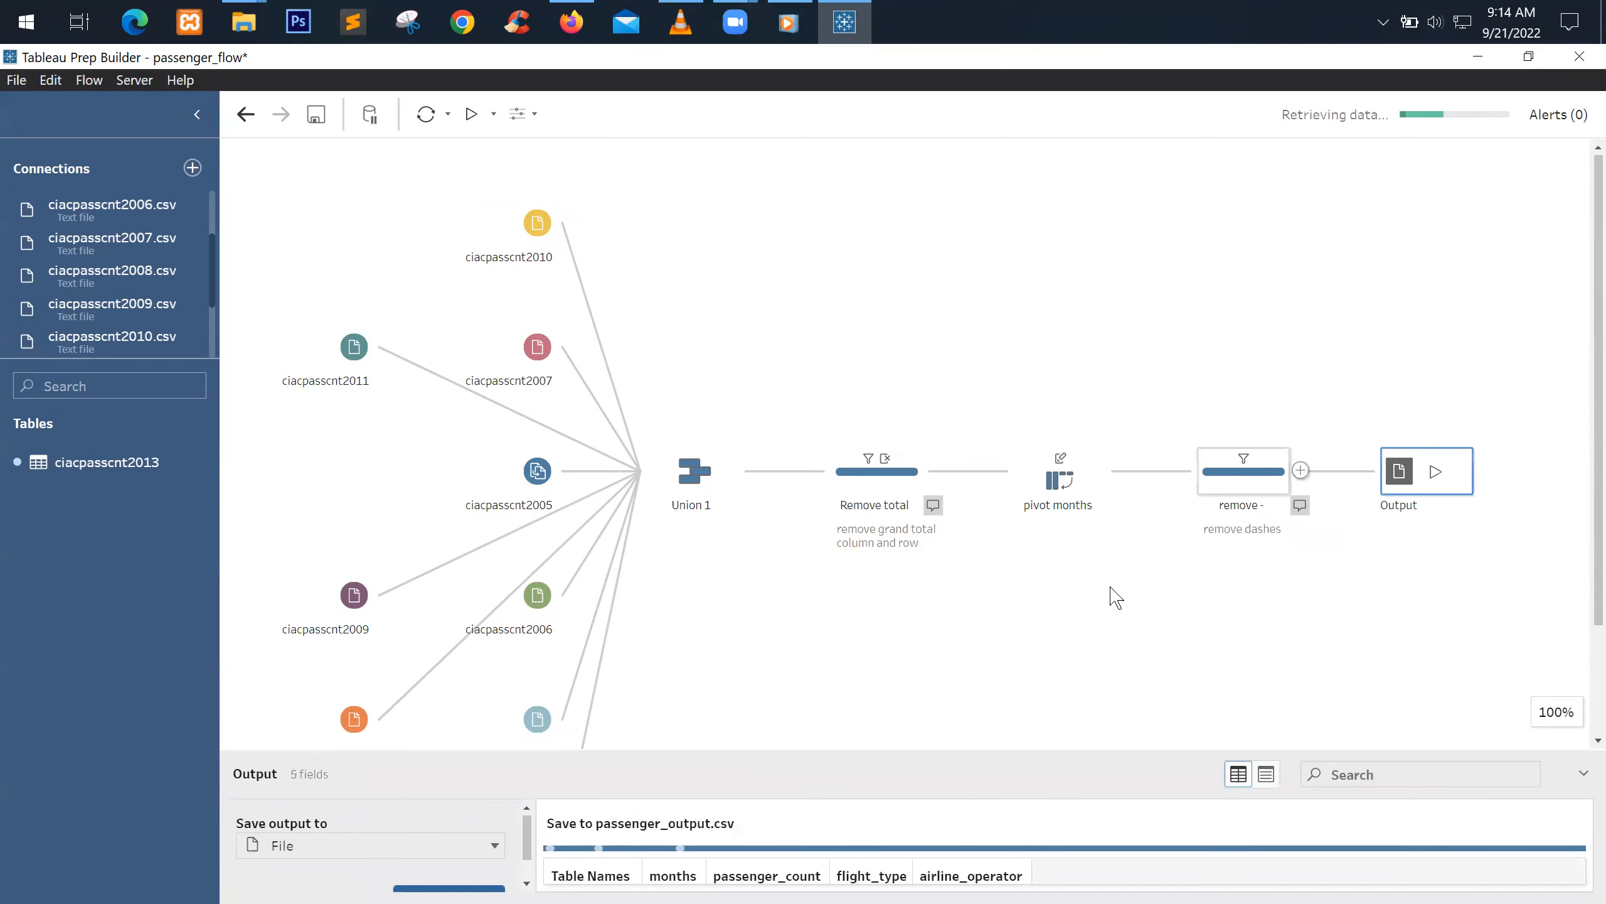
drag(980, 753, 1076, 301)
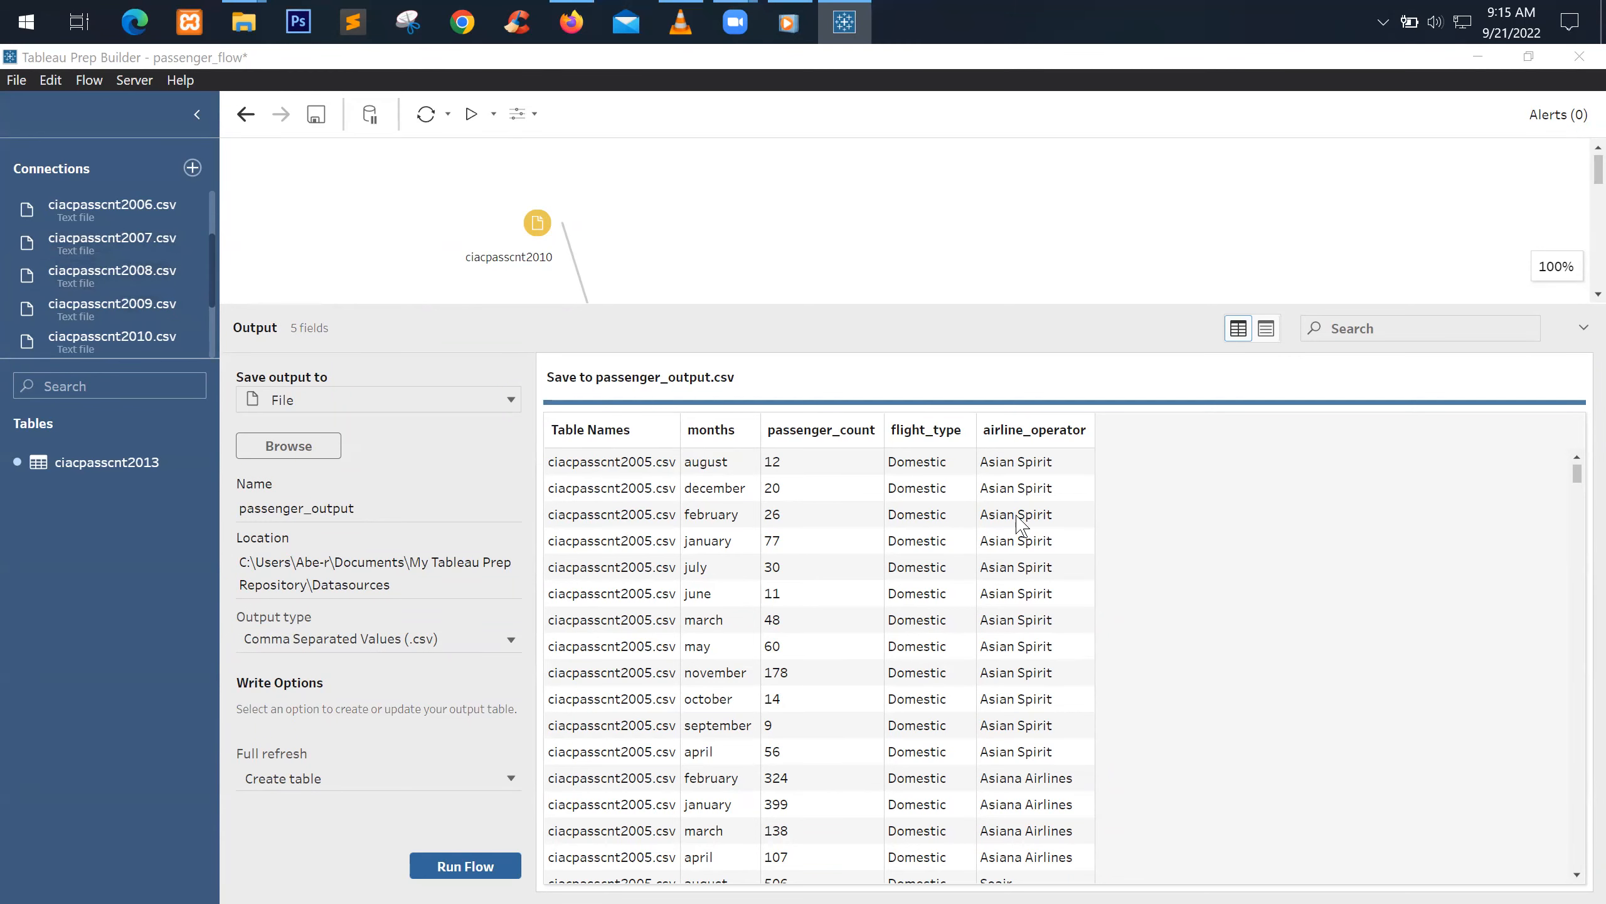
scroll(667, 563, down, 3)
scroll(666, 559, up, 3)
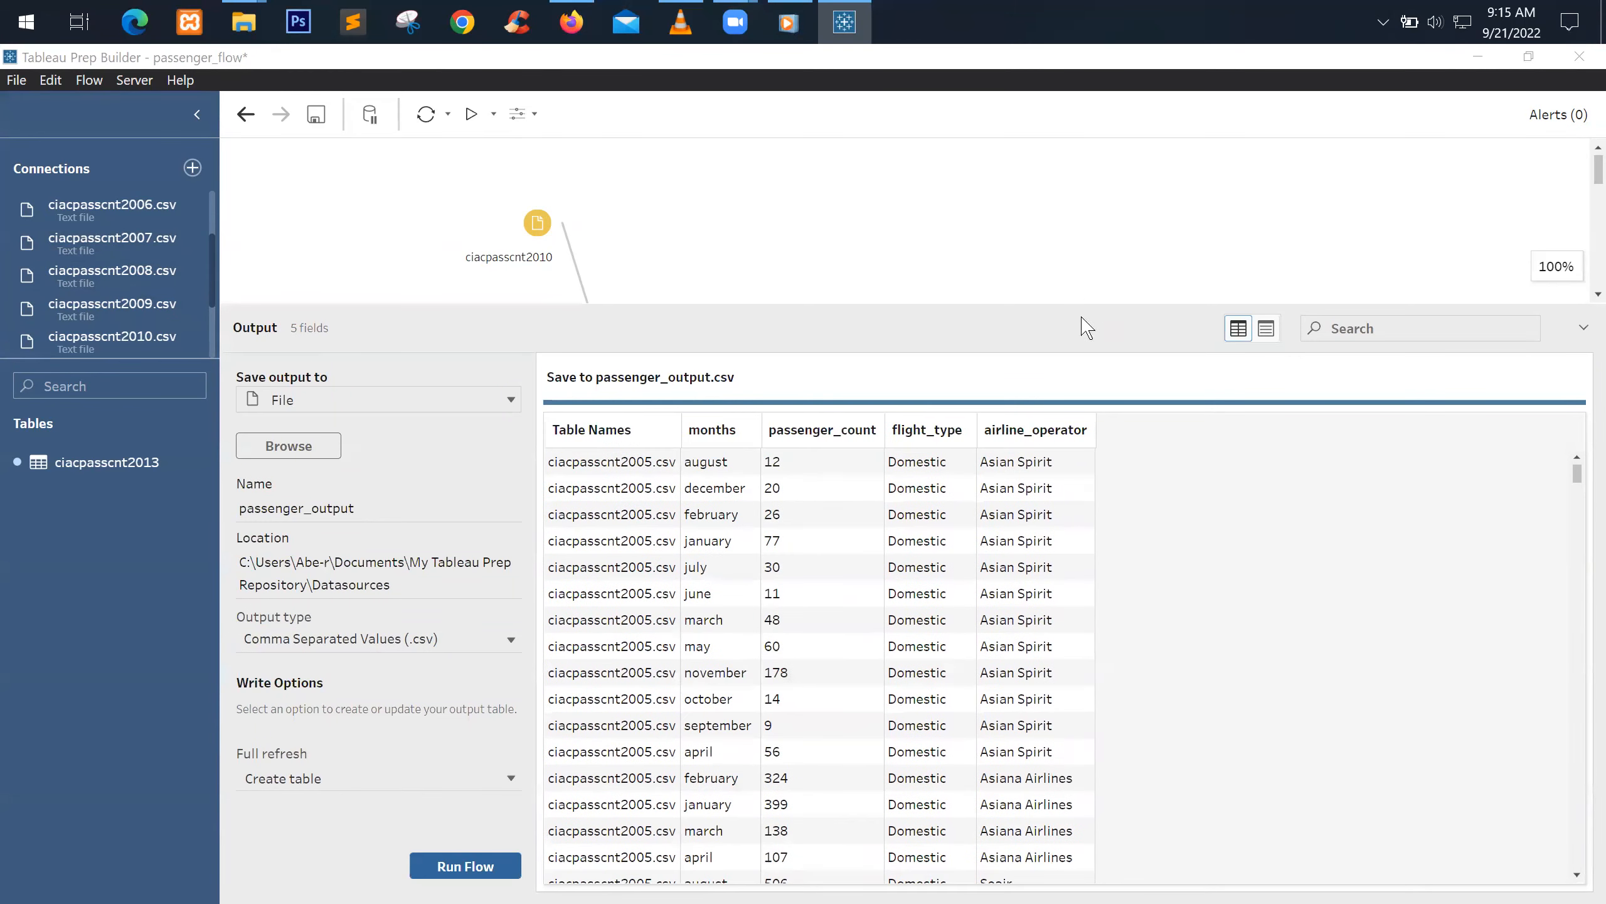
drag(1093, 303, 1047, 556)
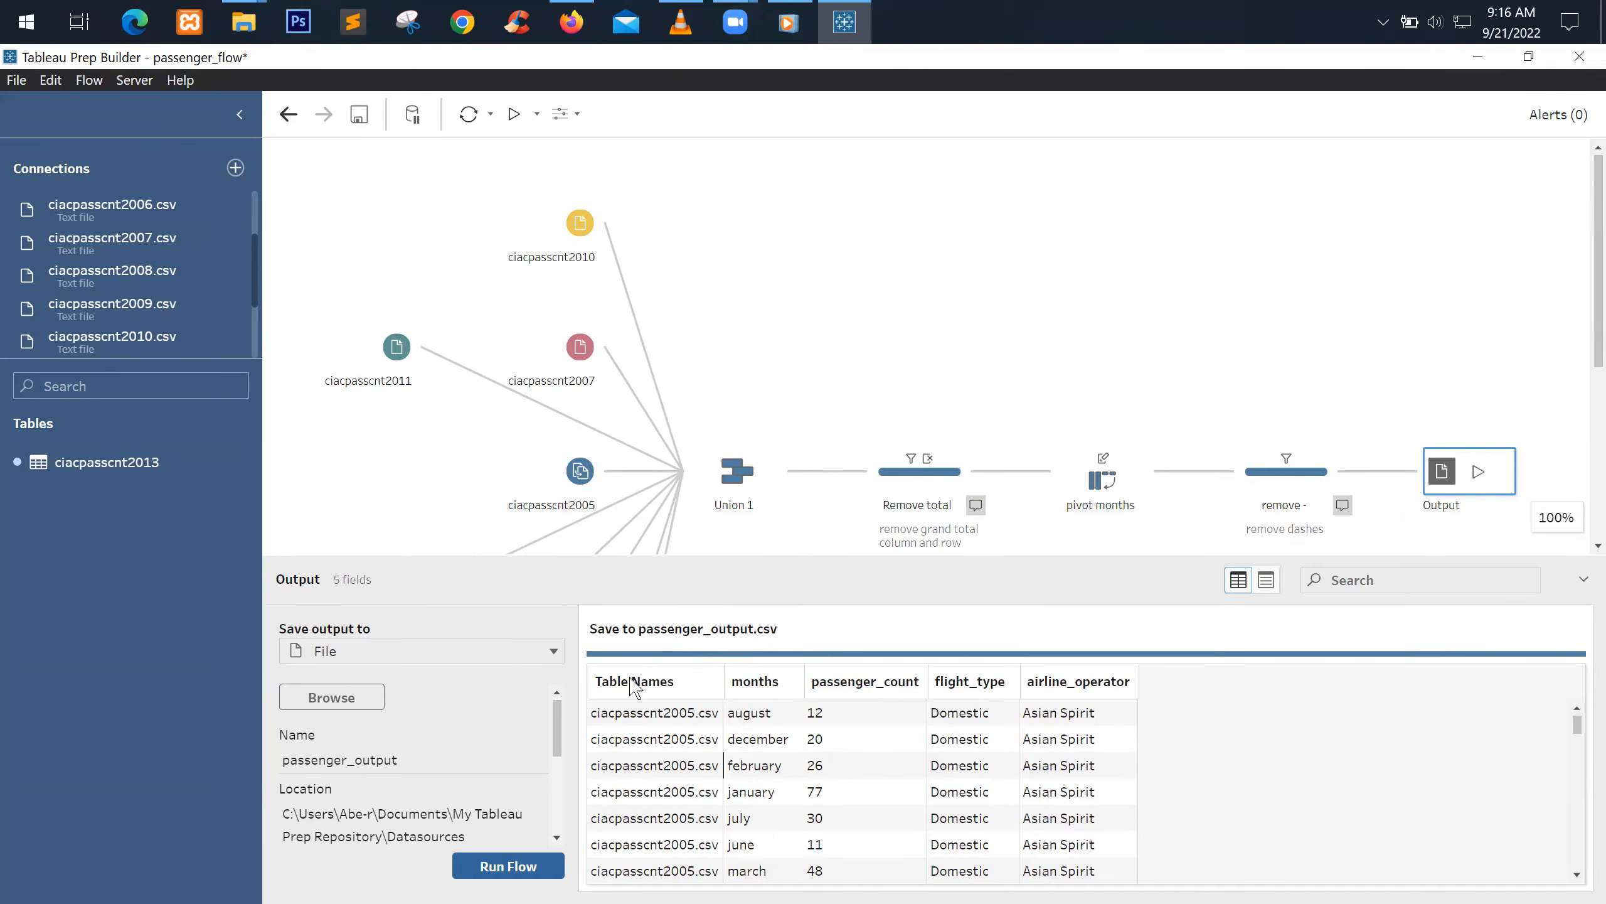
click(773, 251)
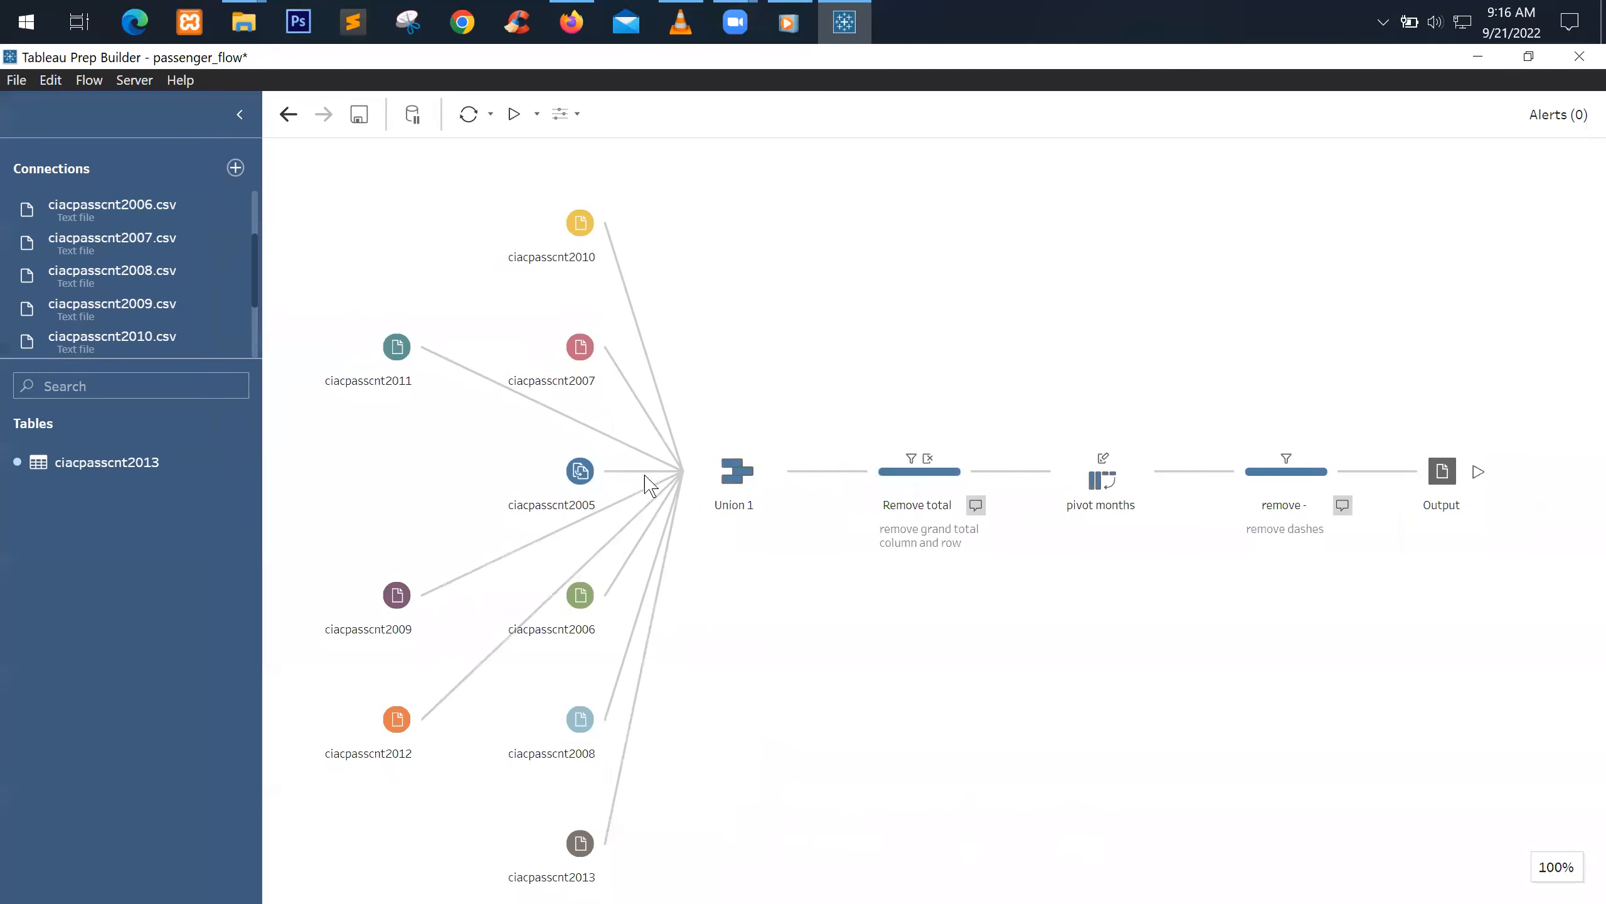
click(557, 468)
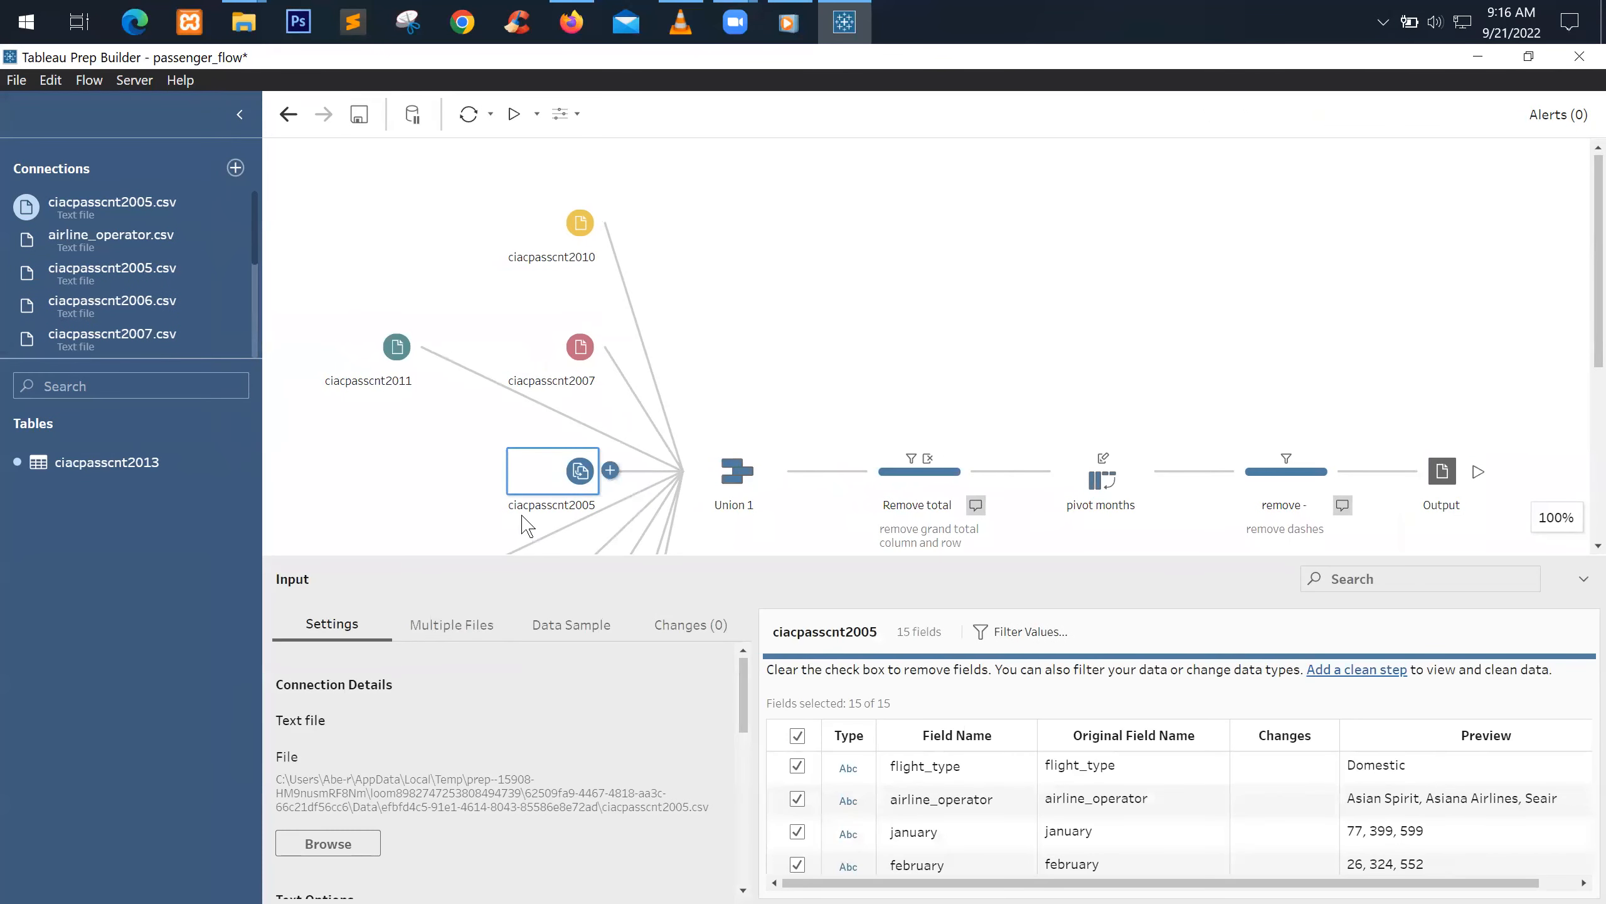
Confirm ciacpasscnt2005 uses single table rather than wildcard union, then close its pane
scroll(567, 418, down, 2)
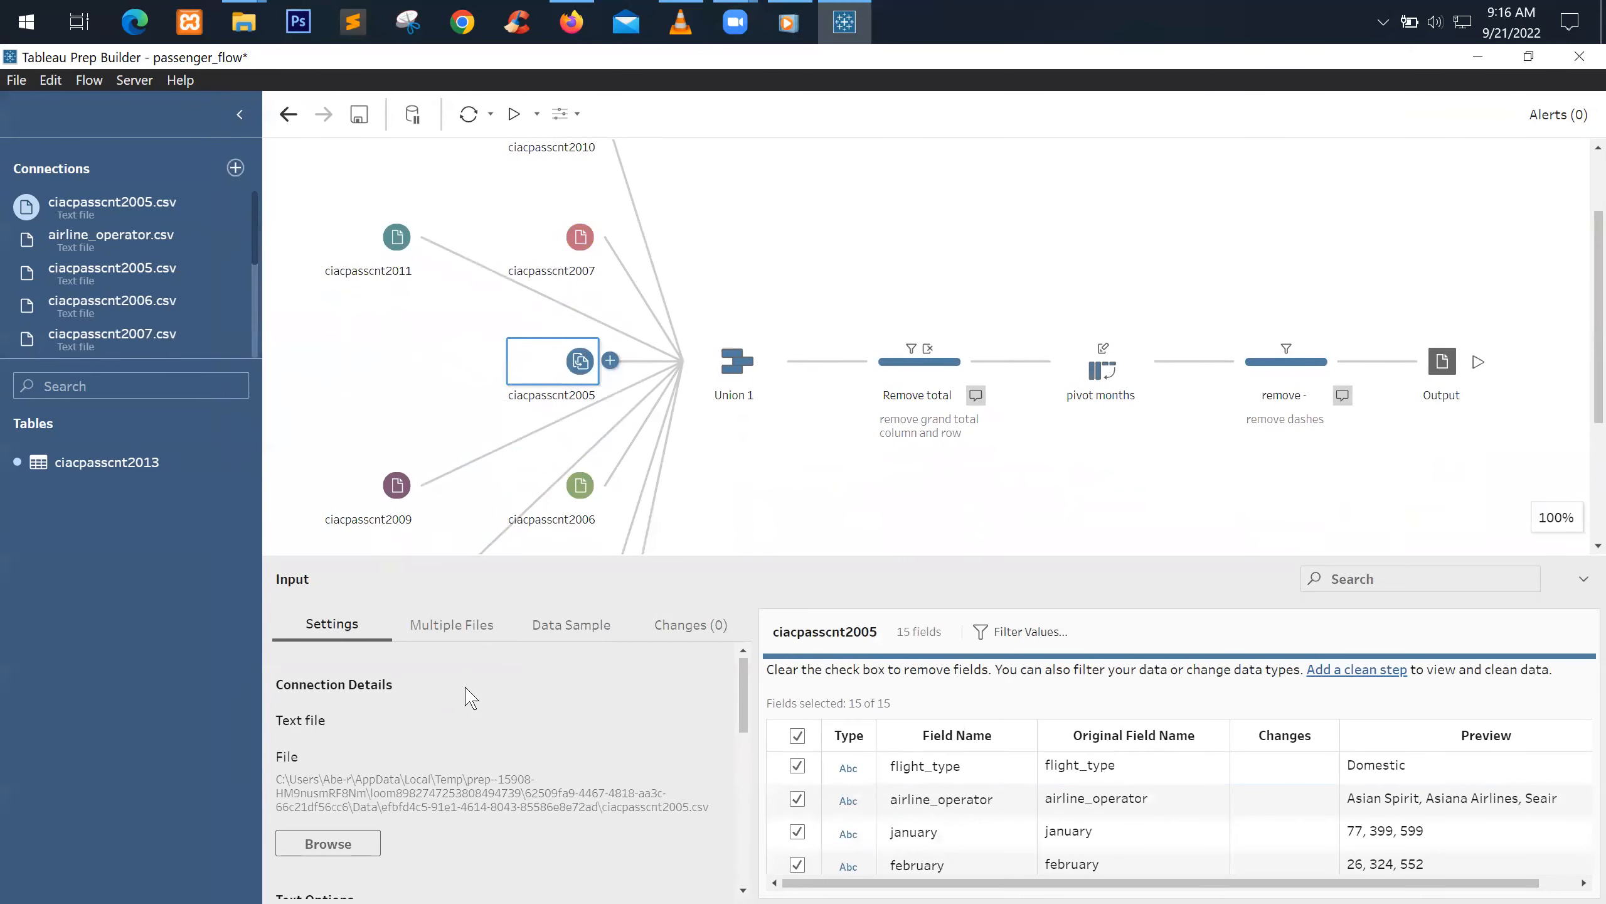
click(455, 624)
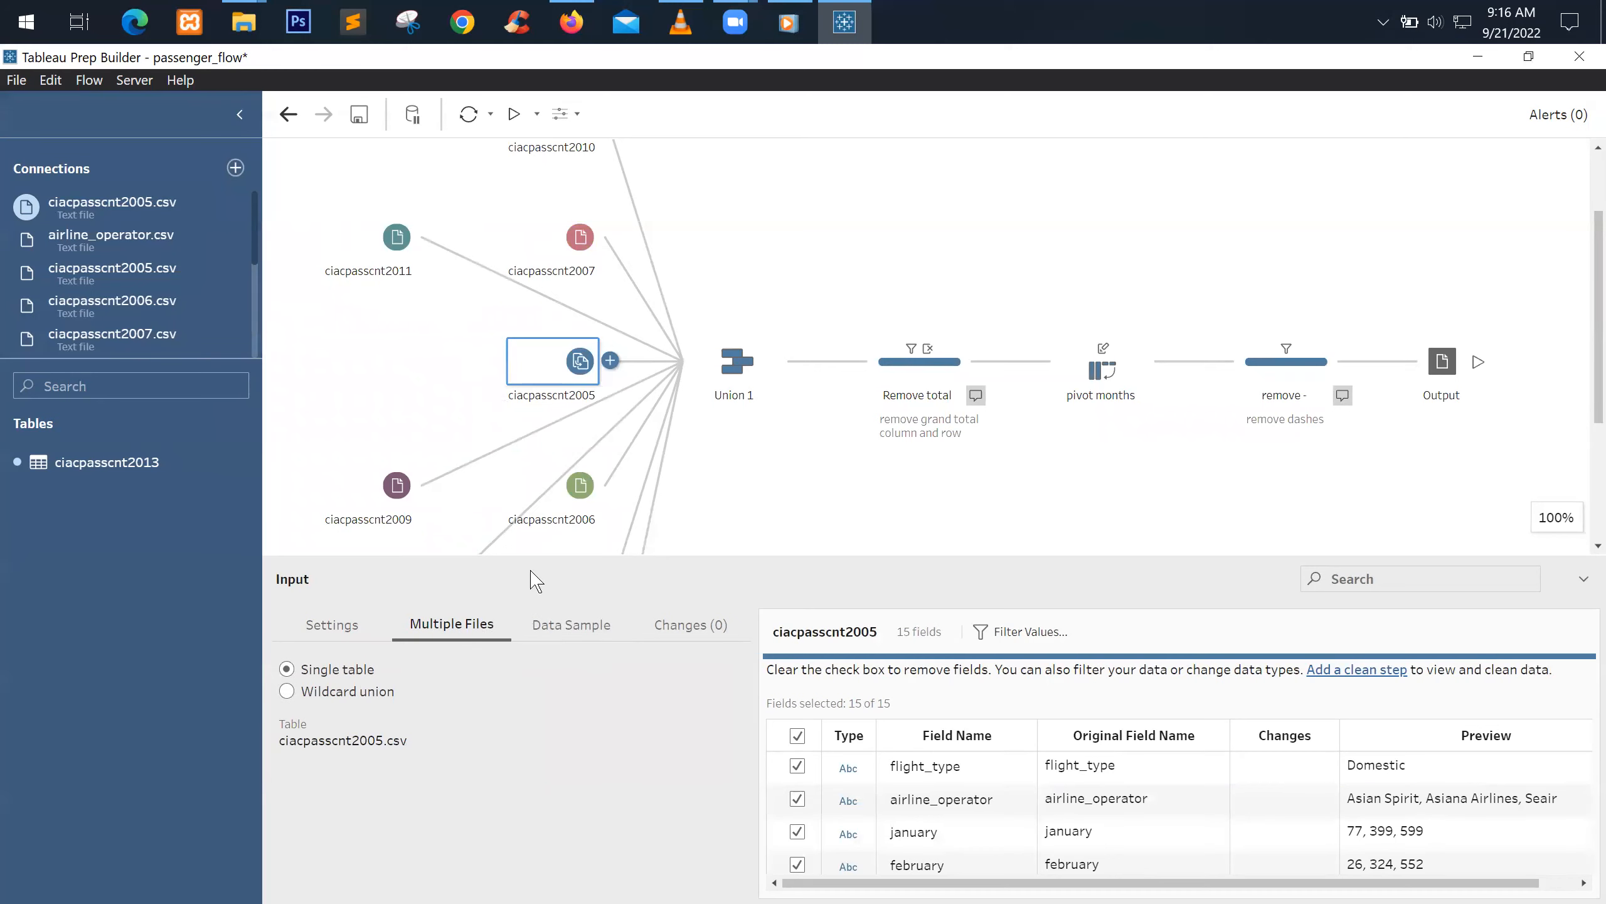
drag(550, 568, 524, 728)
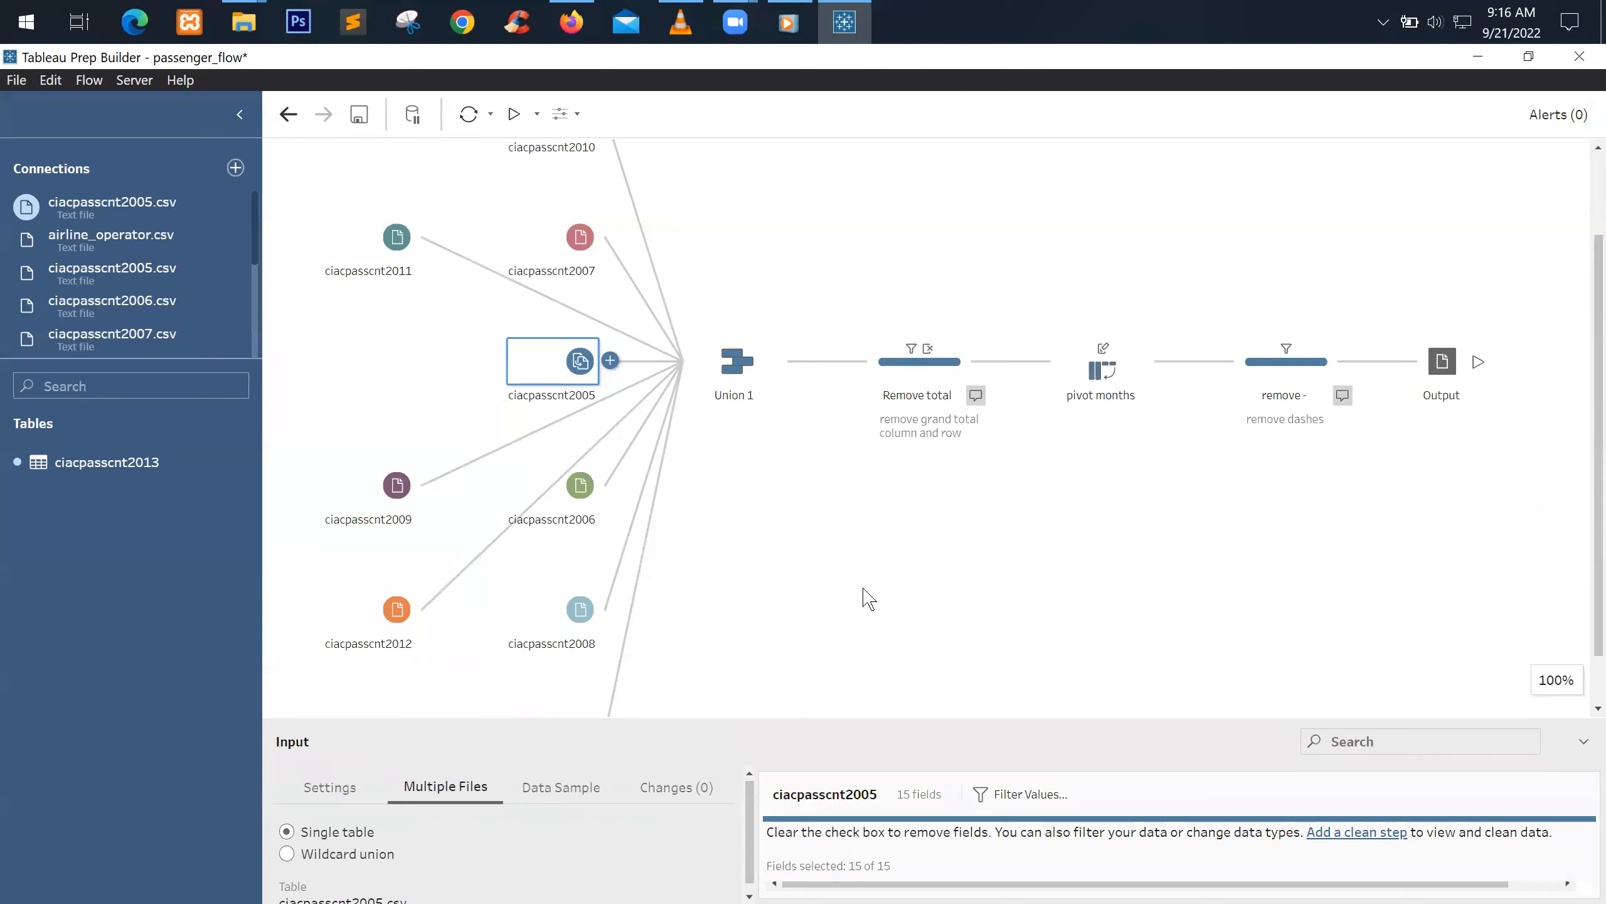
click(864, 599)
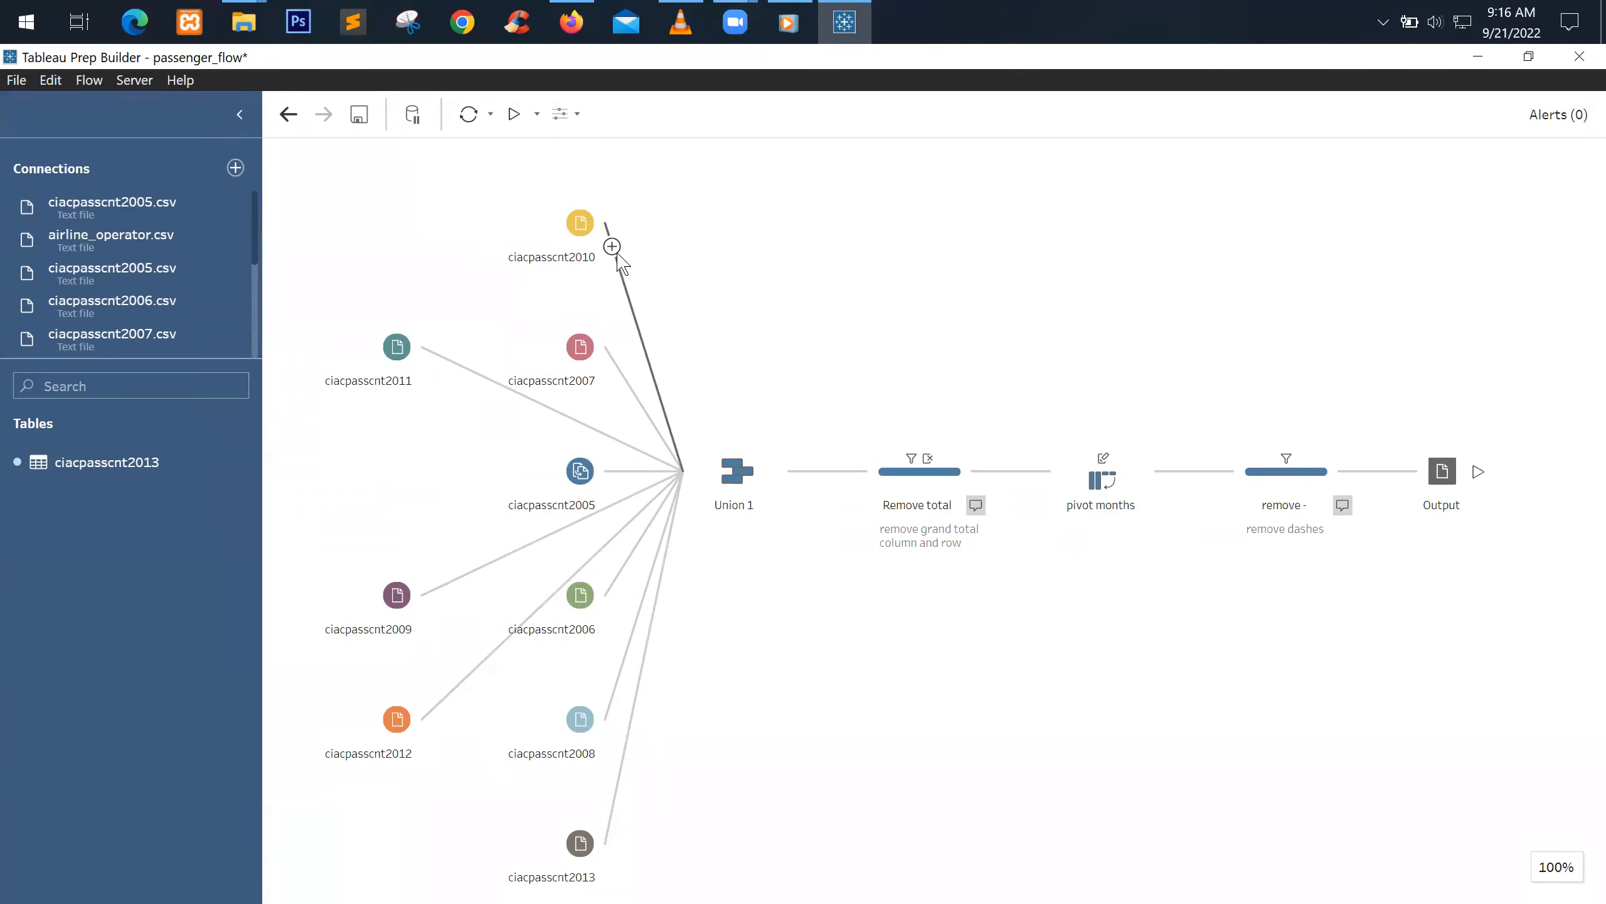
Reopen ciacpasscnt2005's Input pane and review its Multiple Files and Settings tabs
scroll(248, 322, down, 3)
scroll(110, 243, up, 3)
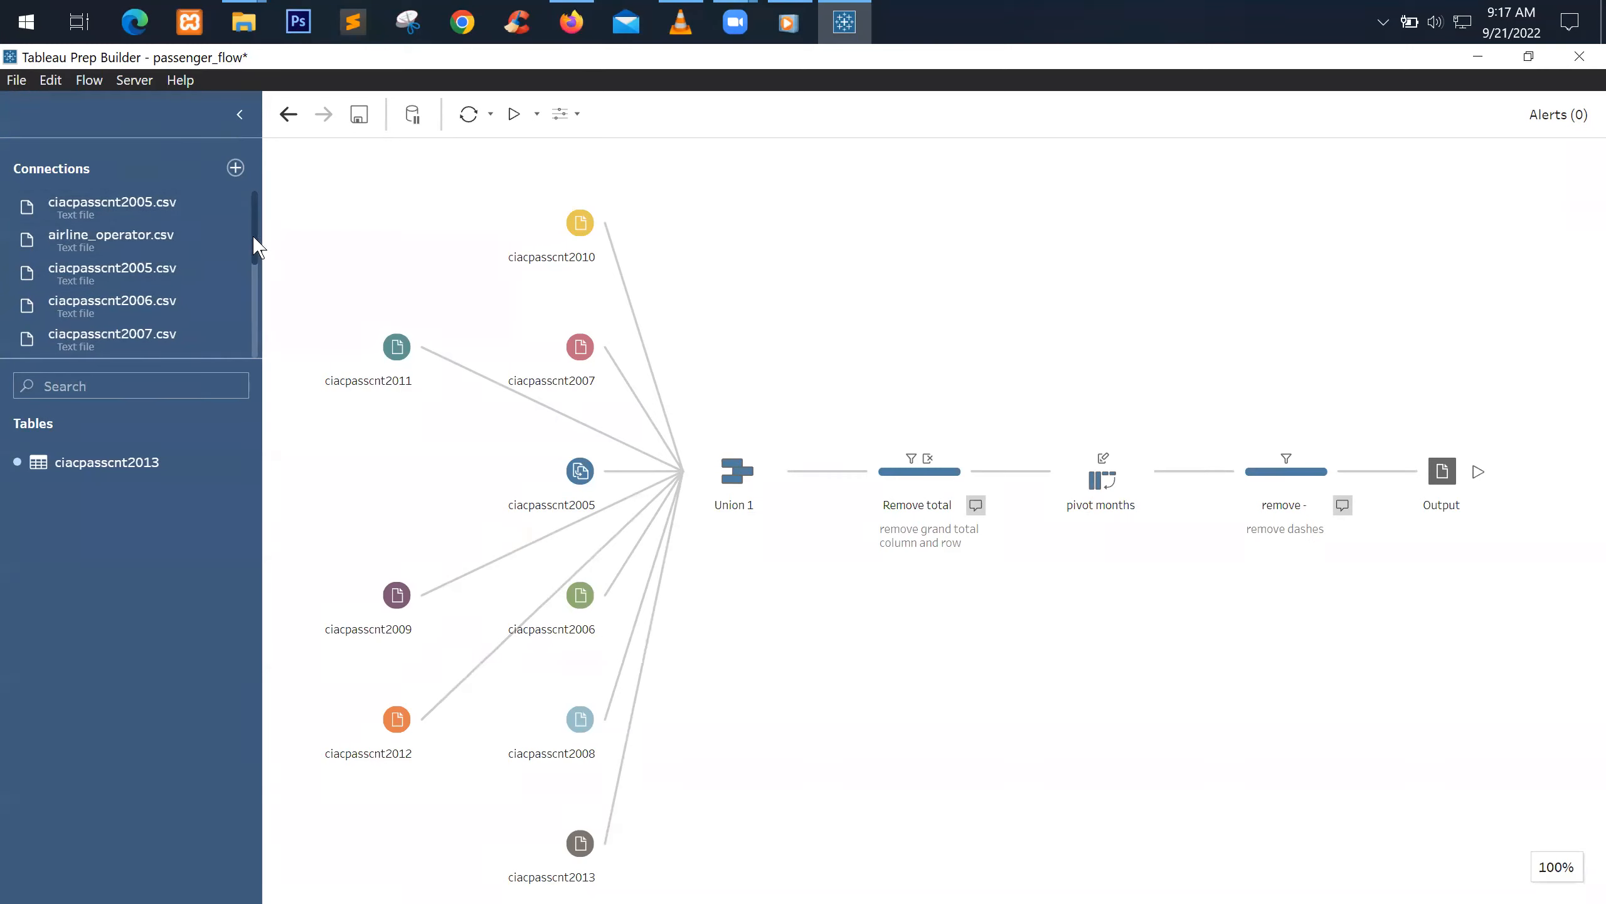
drag(256, 247, 263, 355)
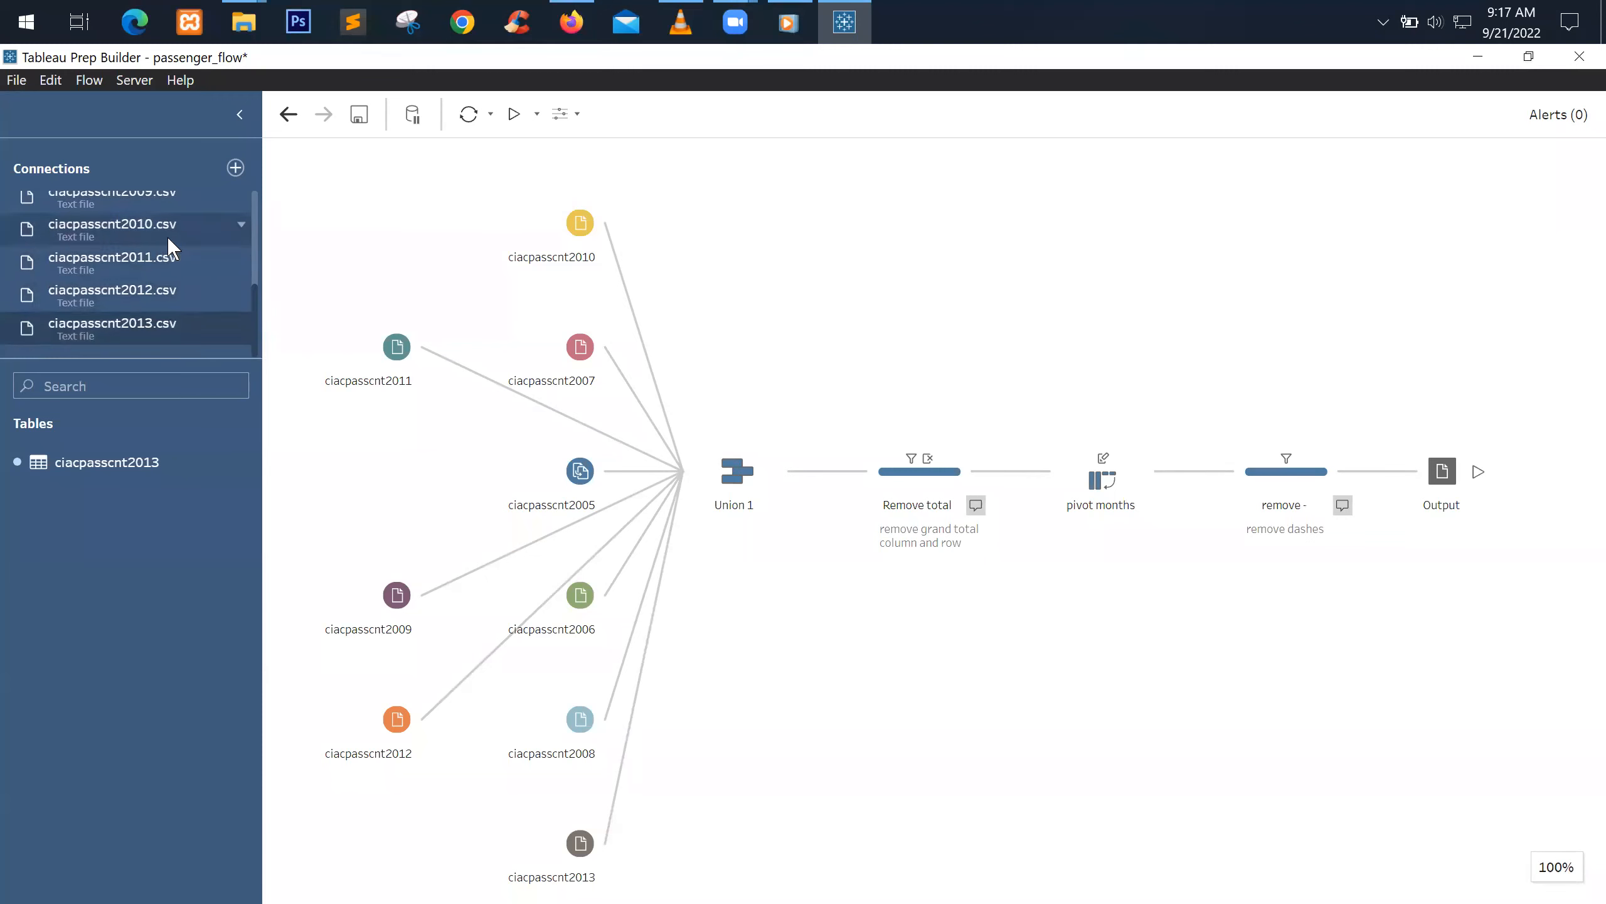
scroll(170, 238, up, 5)
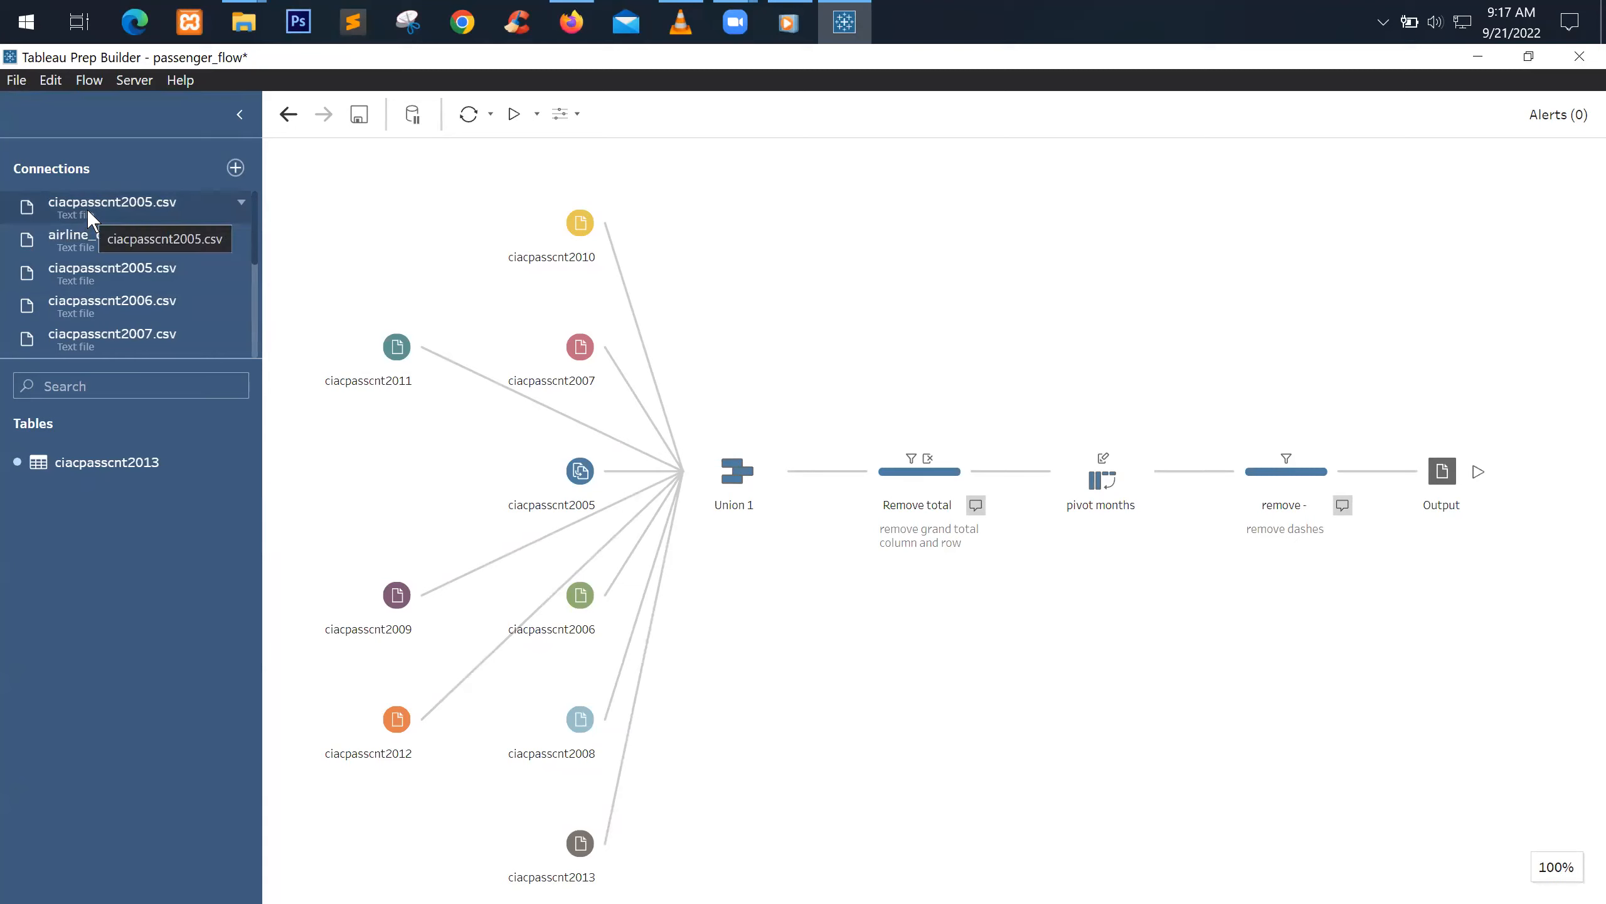
click(567, 478)
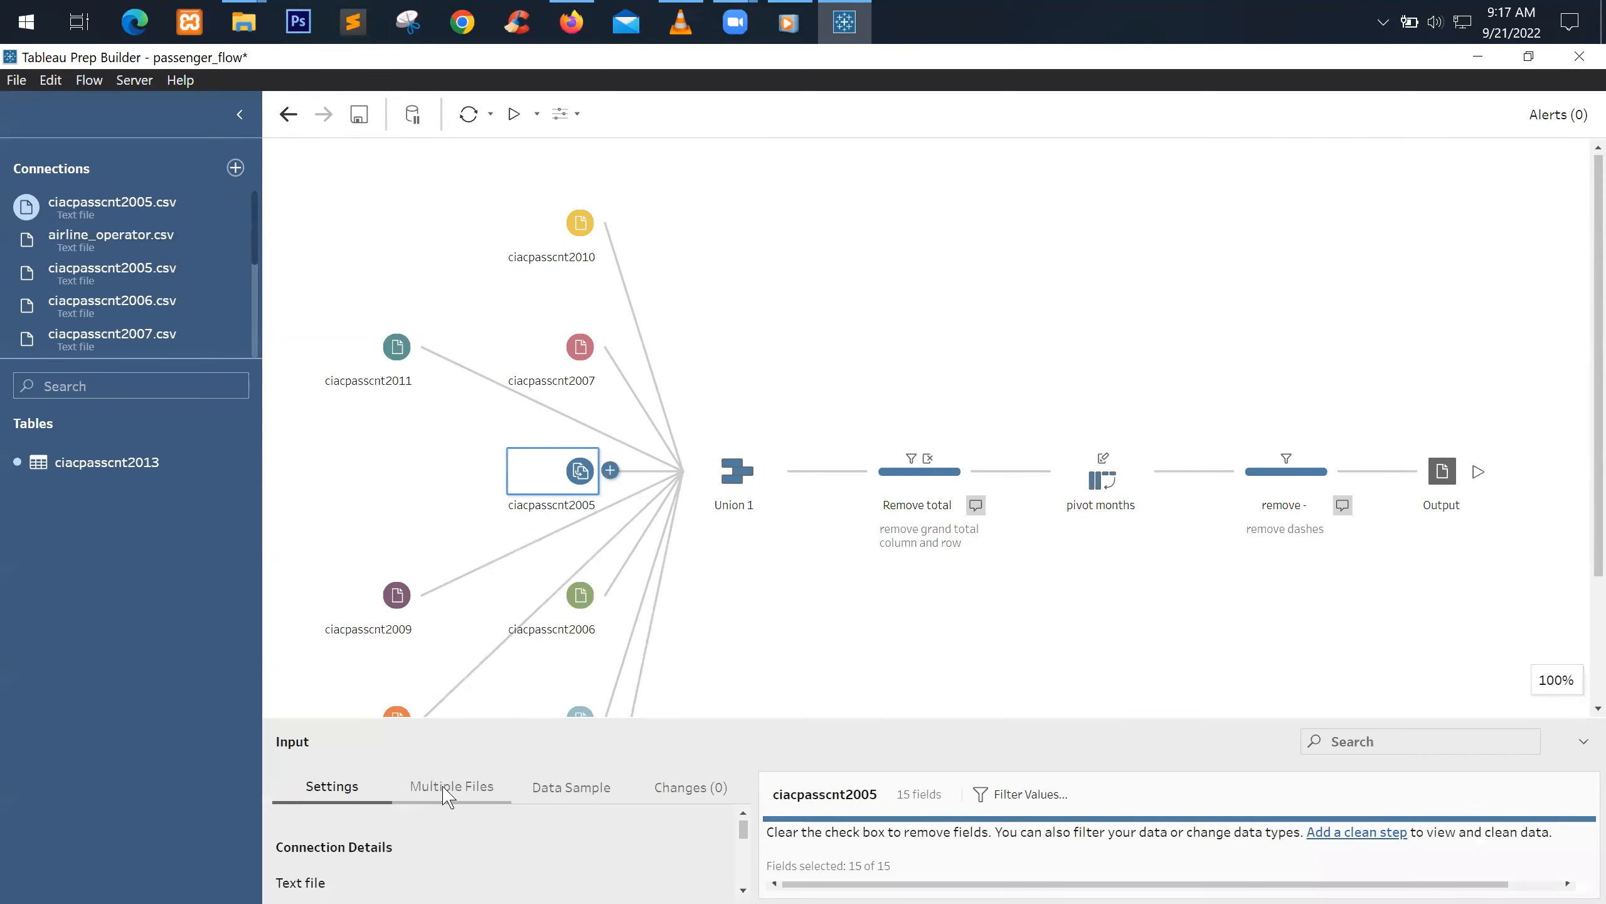
drag(573, 722, 592, 555)
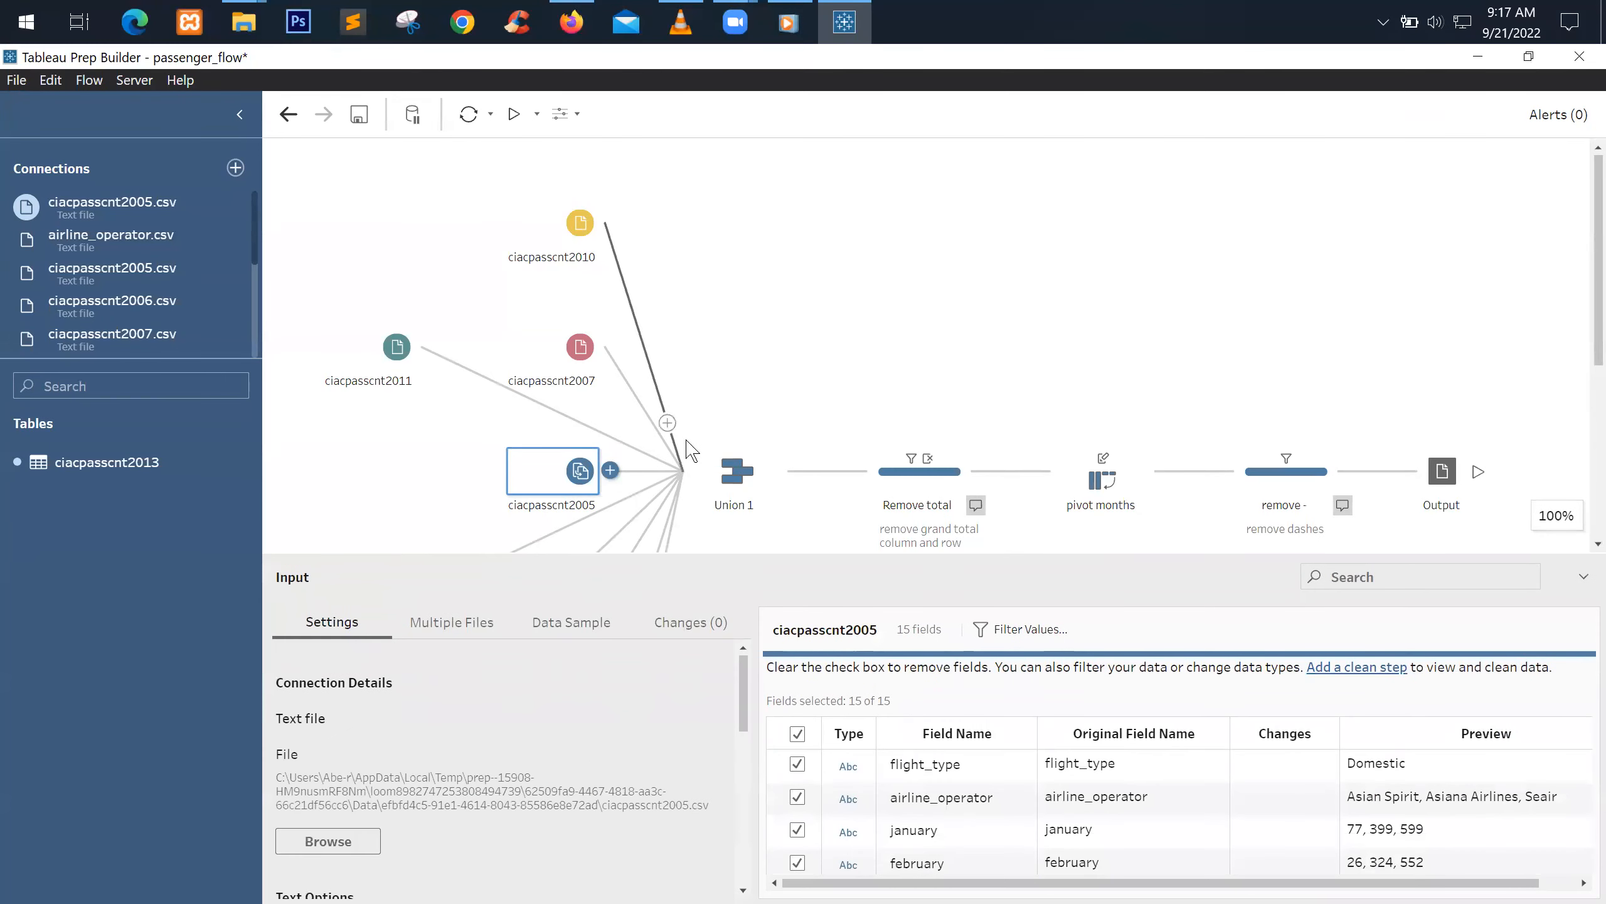
click(422, 626)
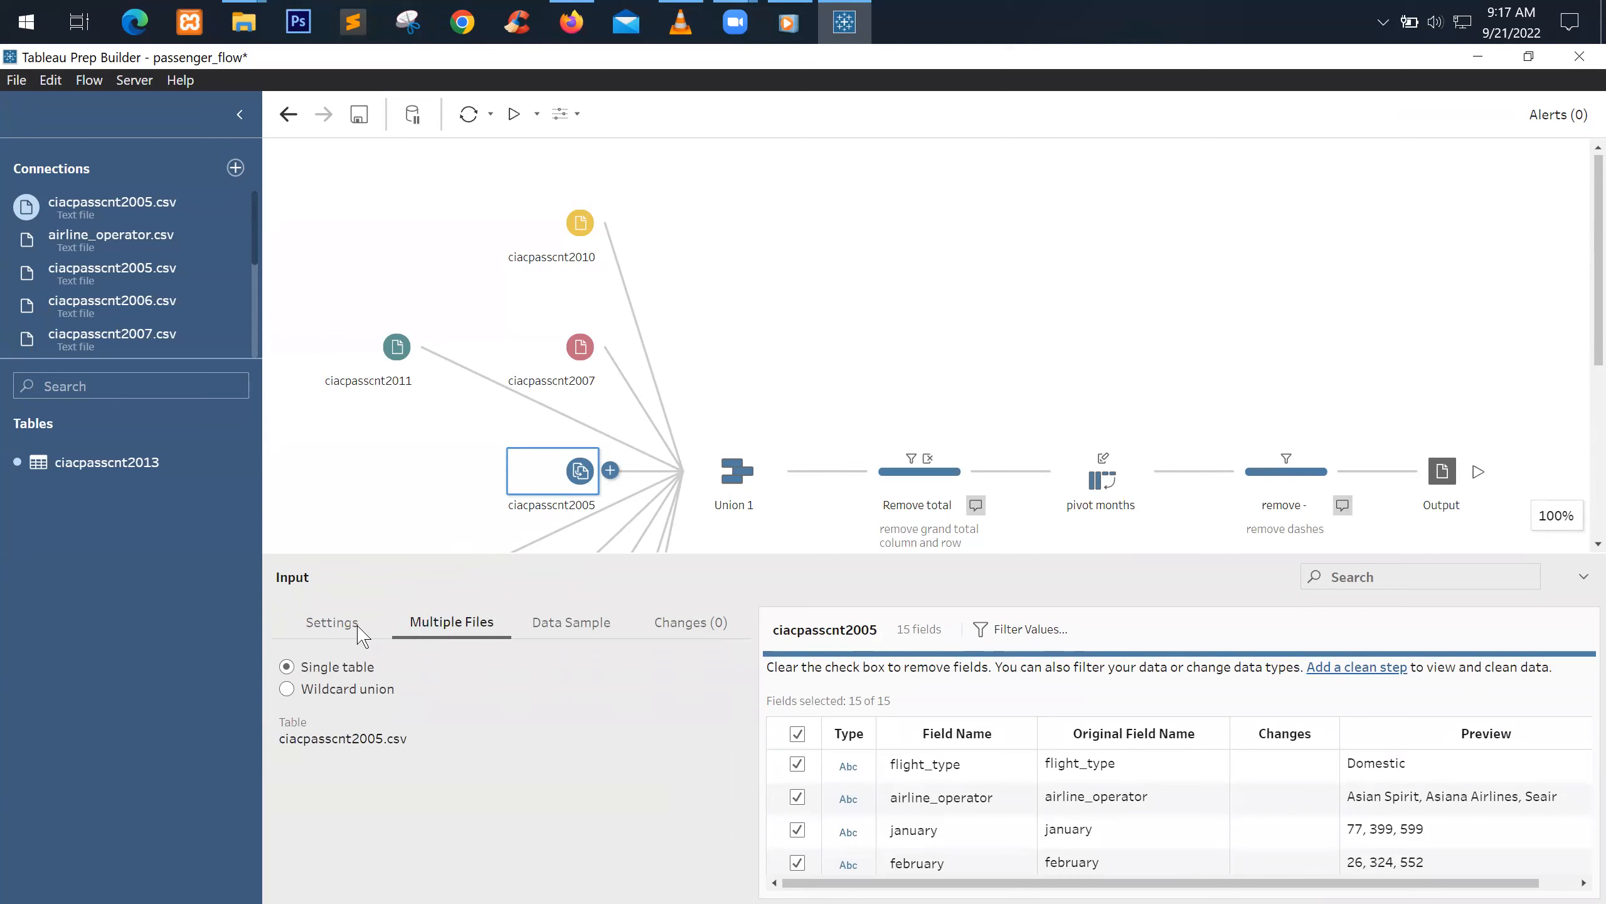
click(316, 622)
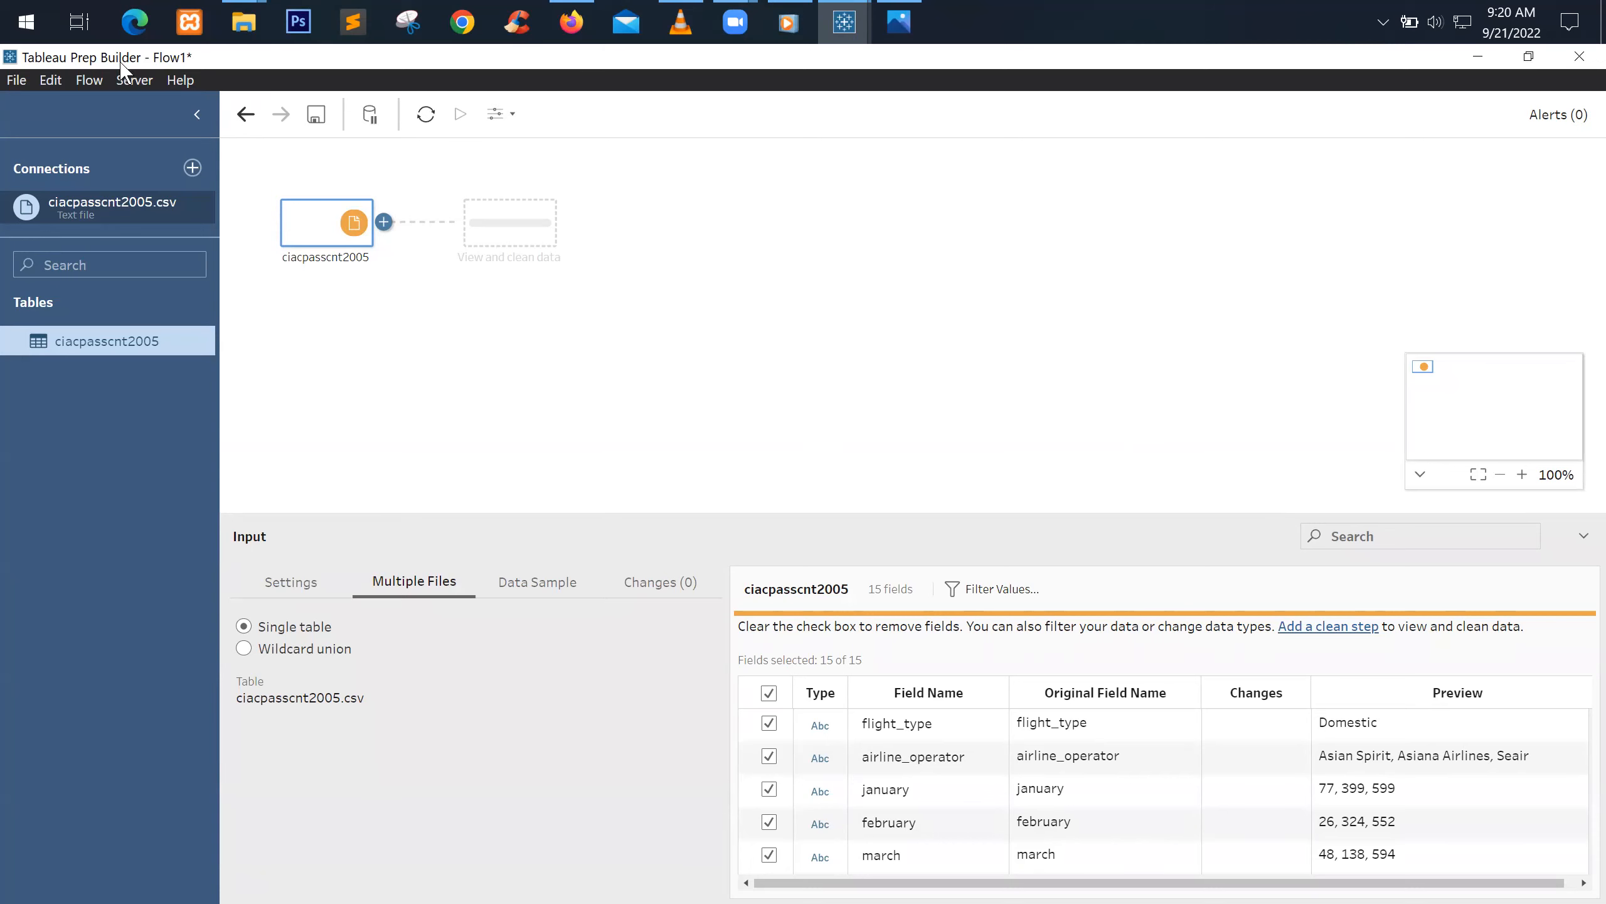
Close Flow1 with Don't Save, then switch to File Explorer
click(10, 84)
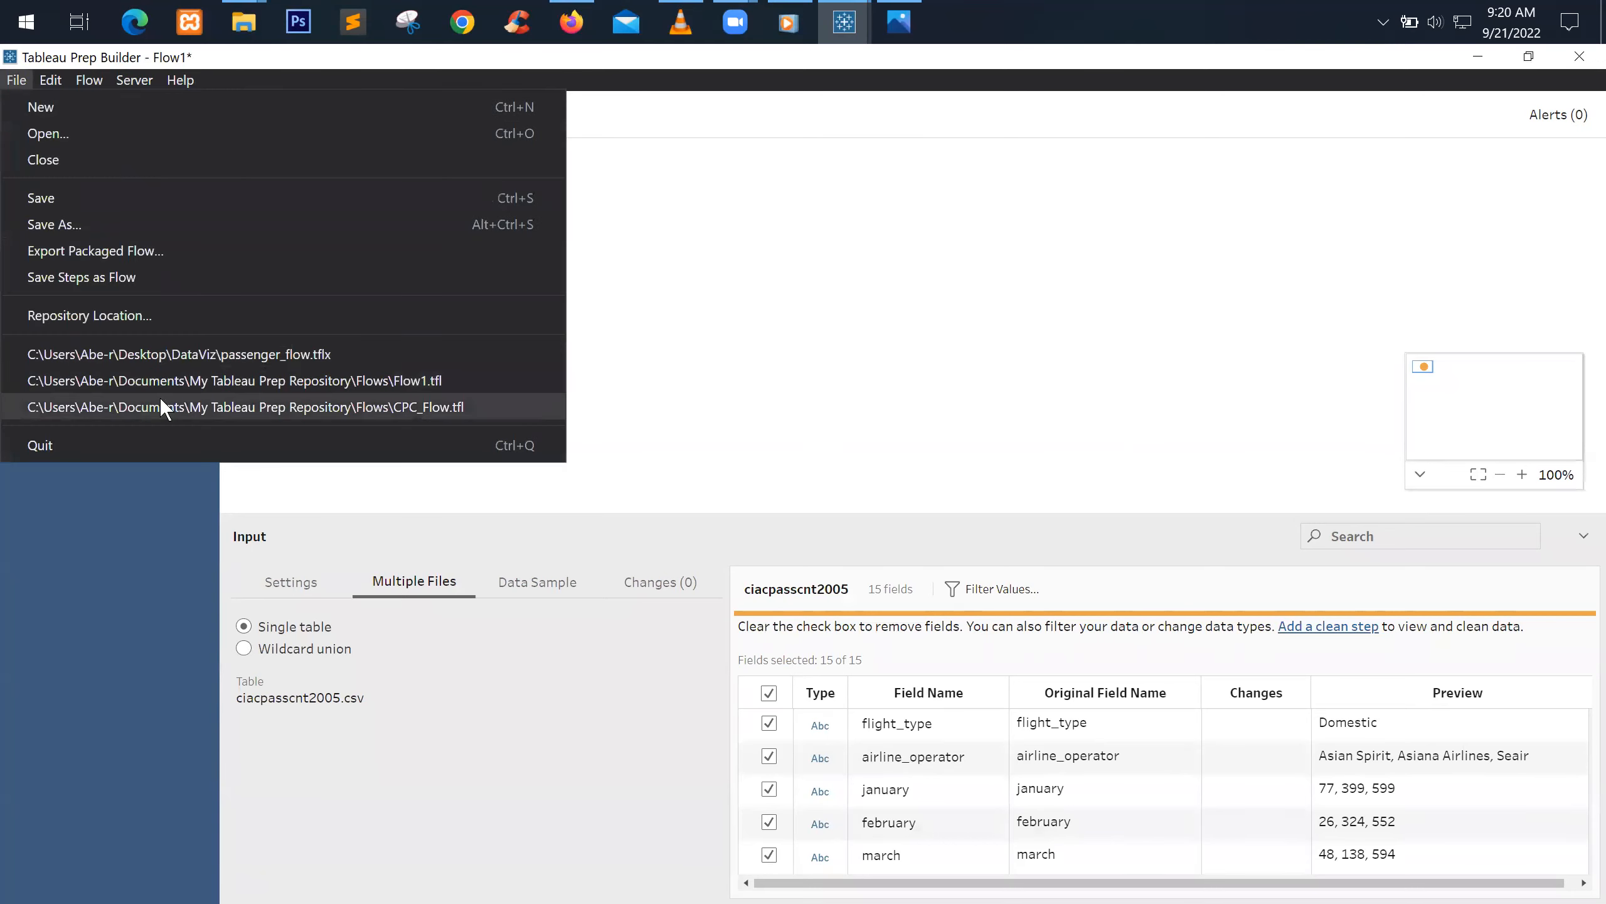
click(881, 389)
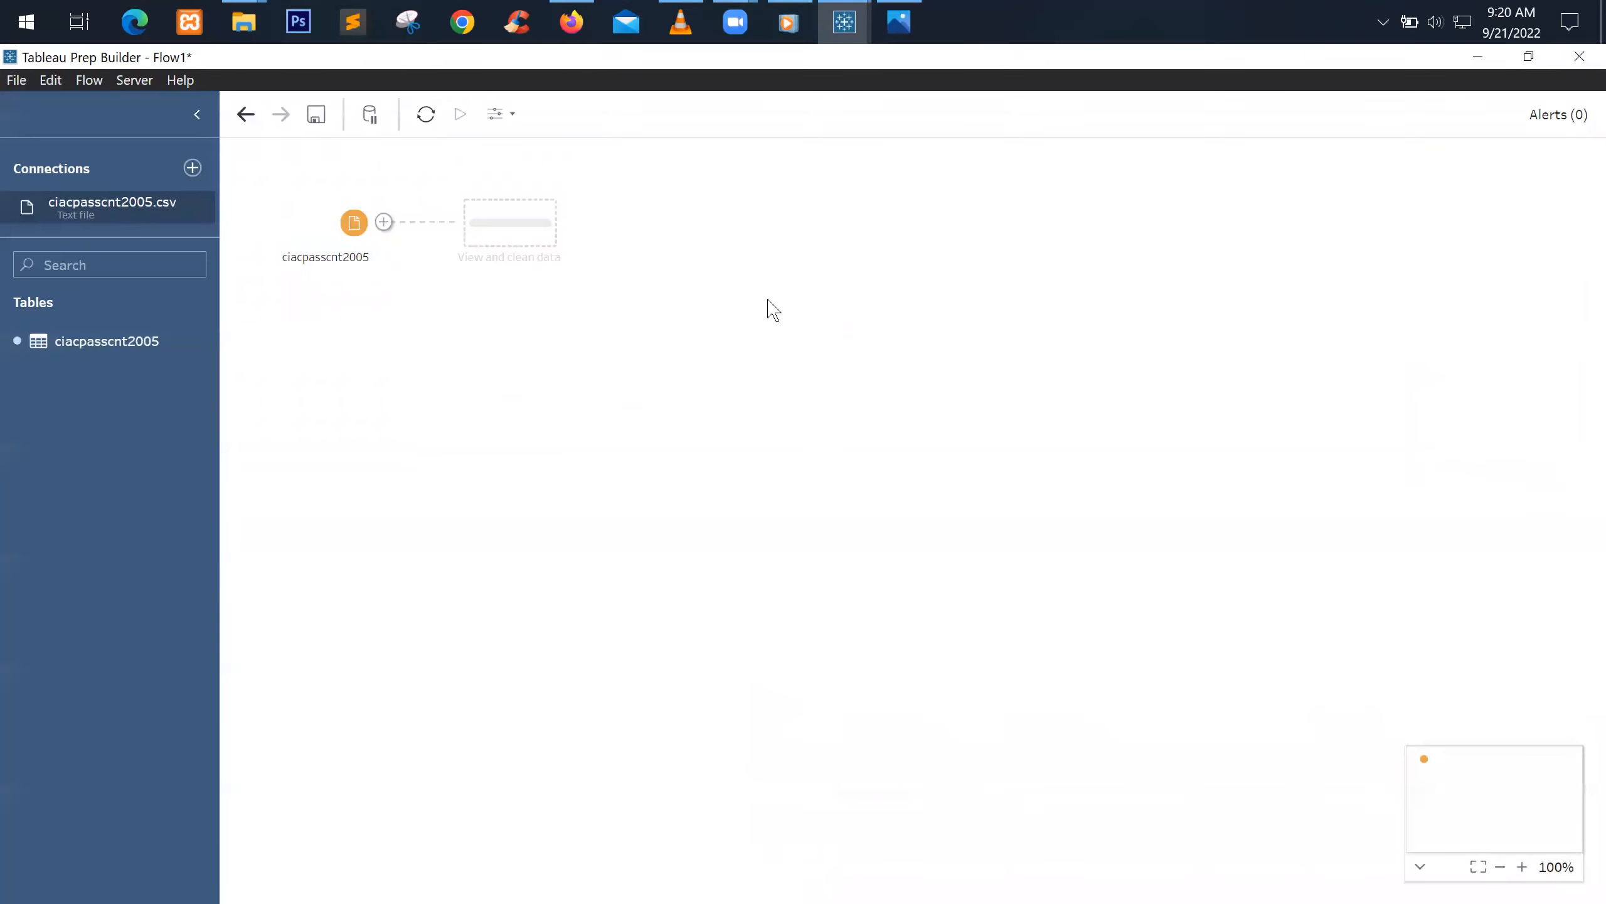
click(1578, 63)
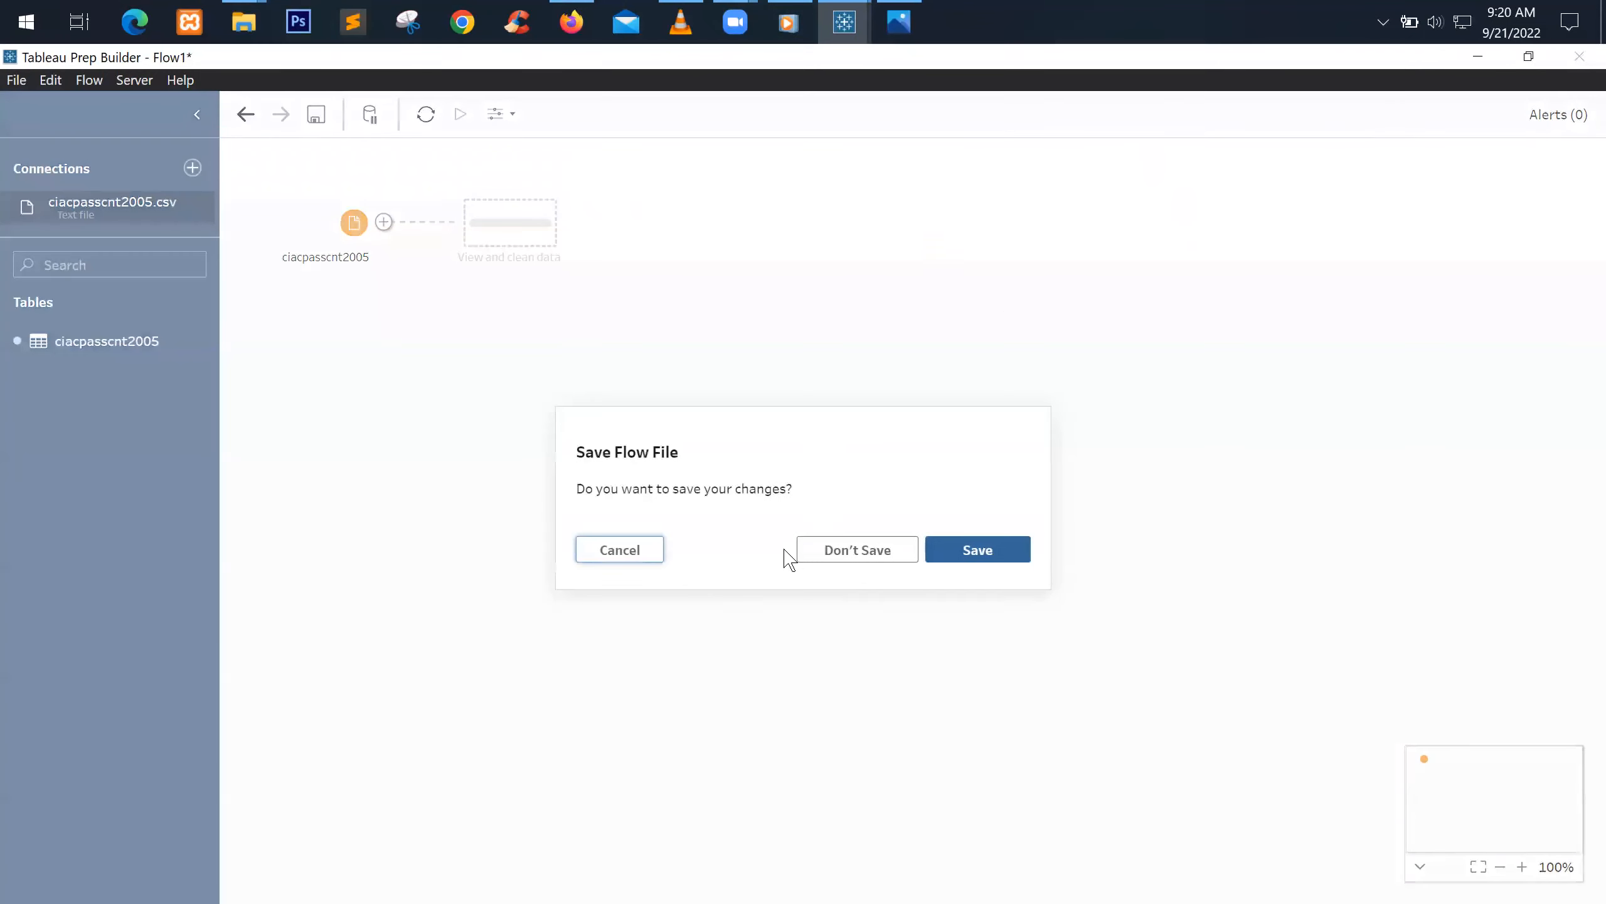
click(842, 562)
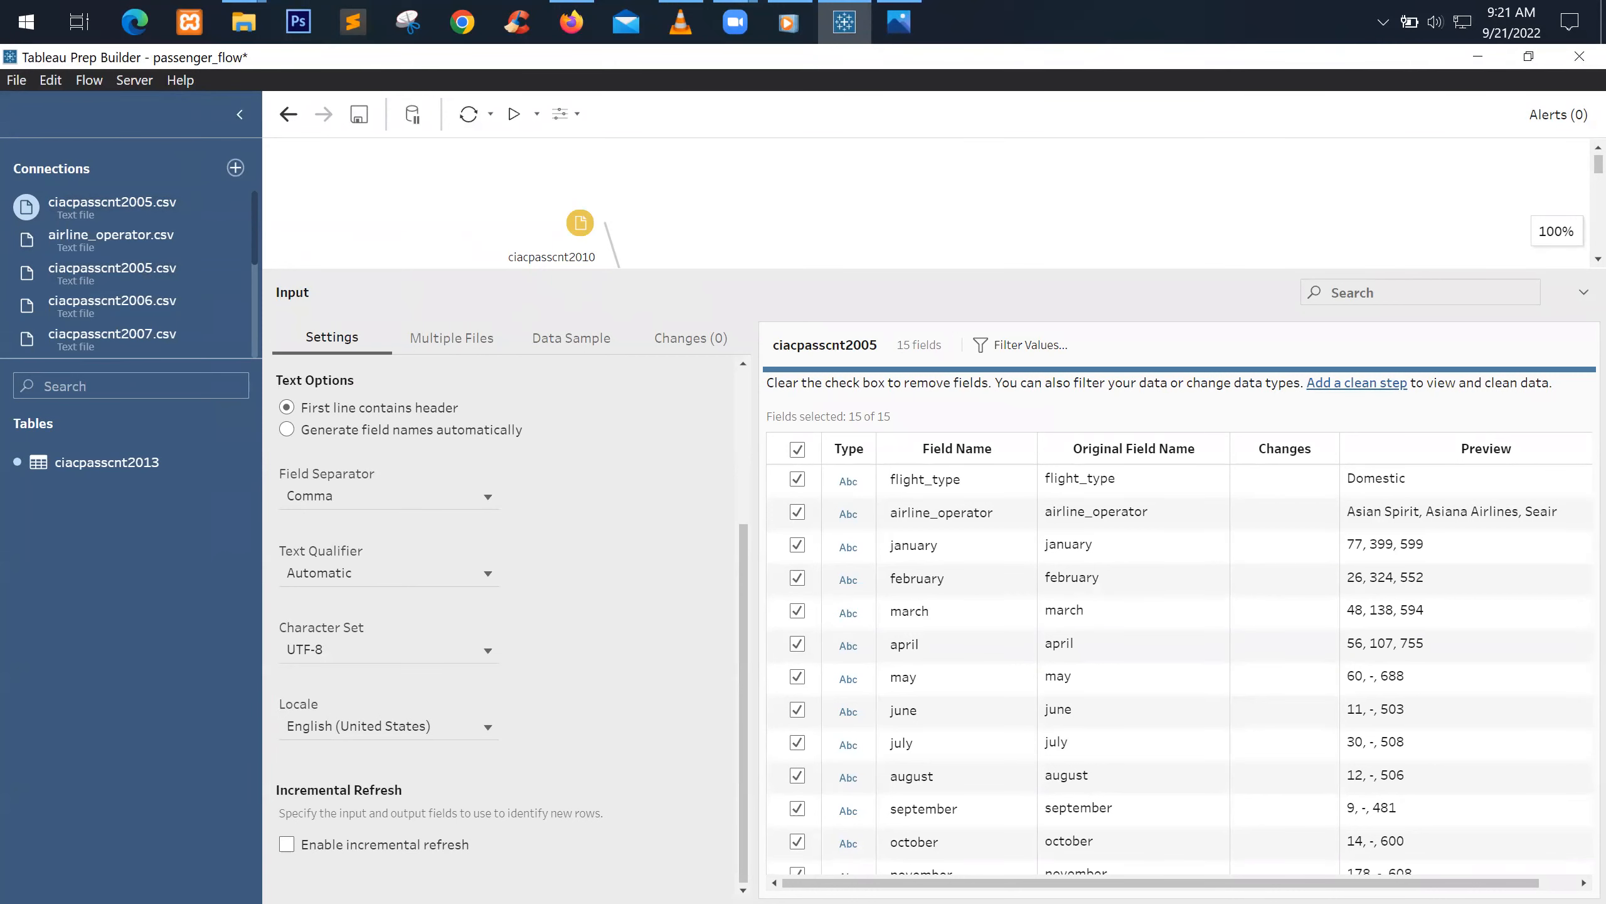
key(alt+Tab)
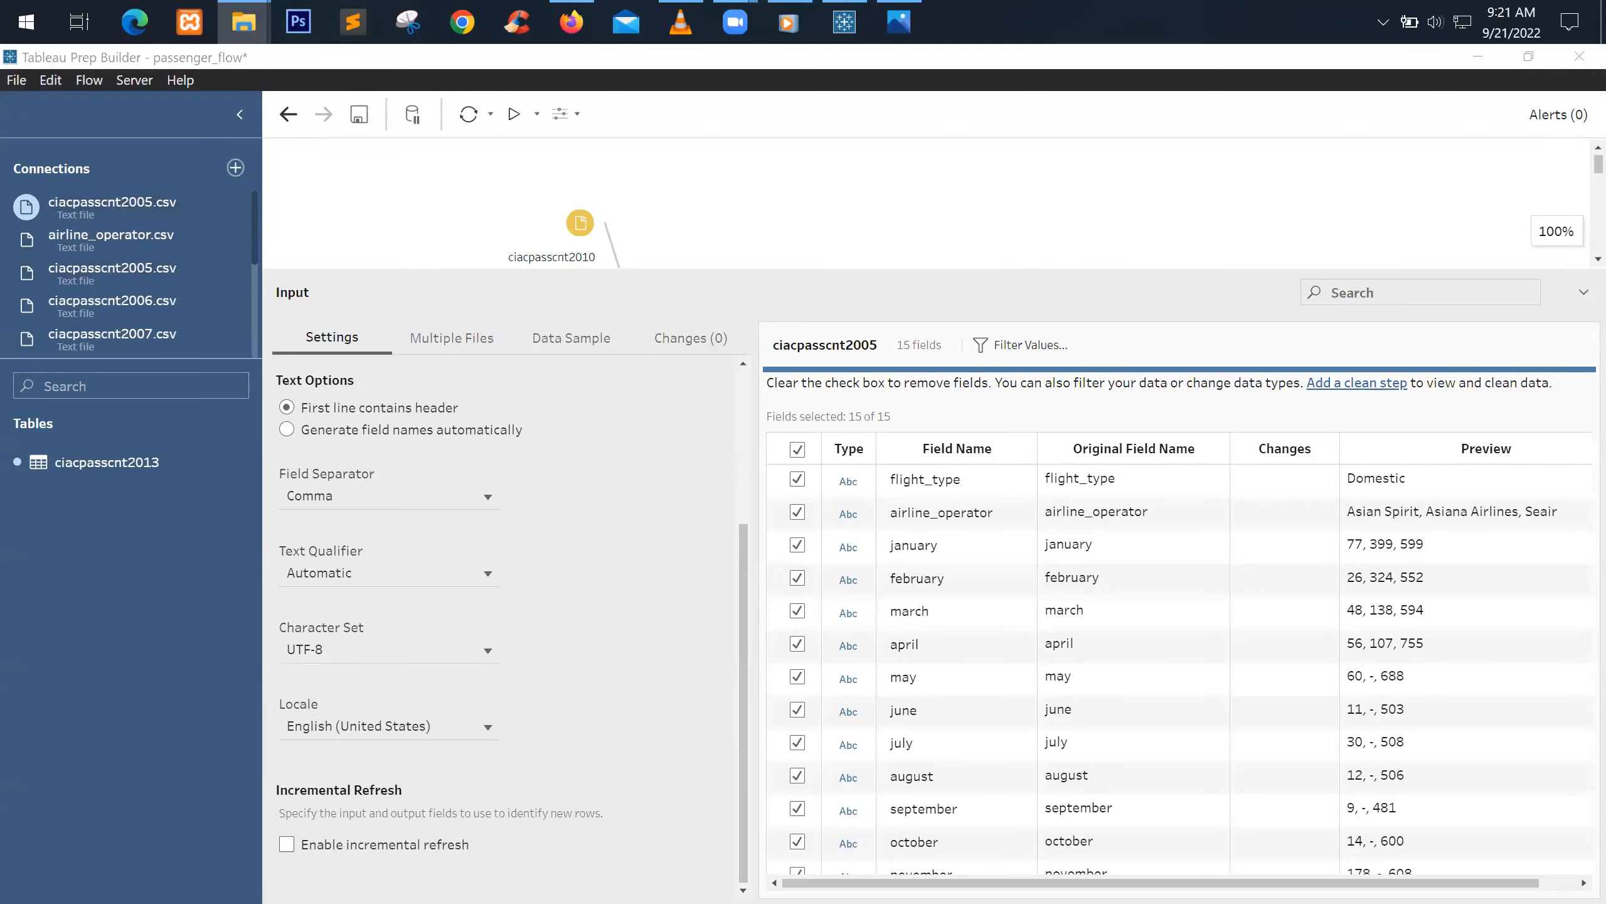
View the input's Multiple Files options, then close passenger_flow choosing Don't Save
click(476, 335)
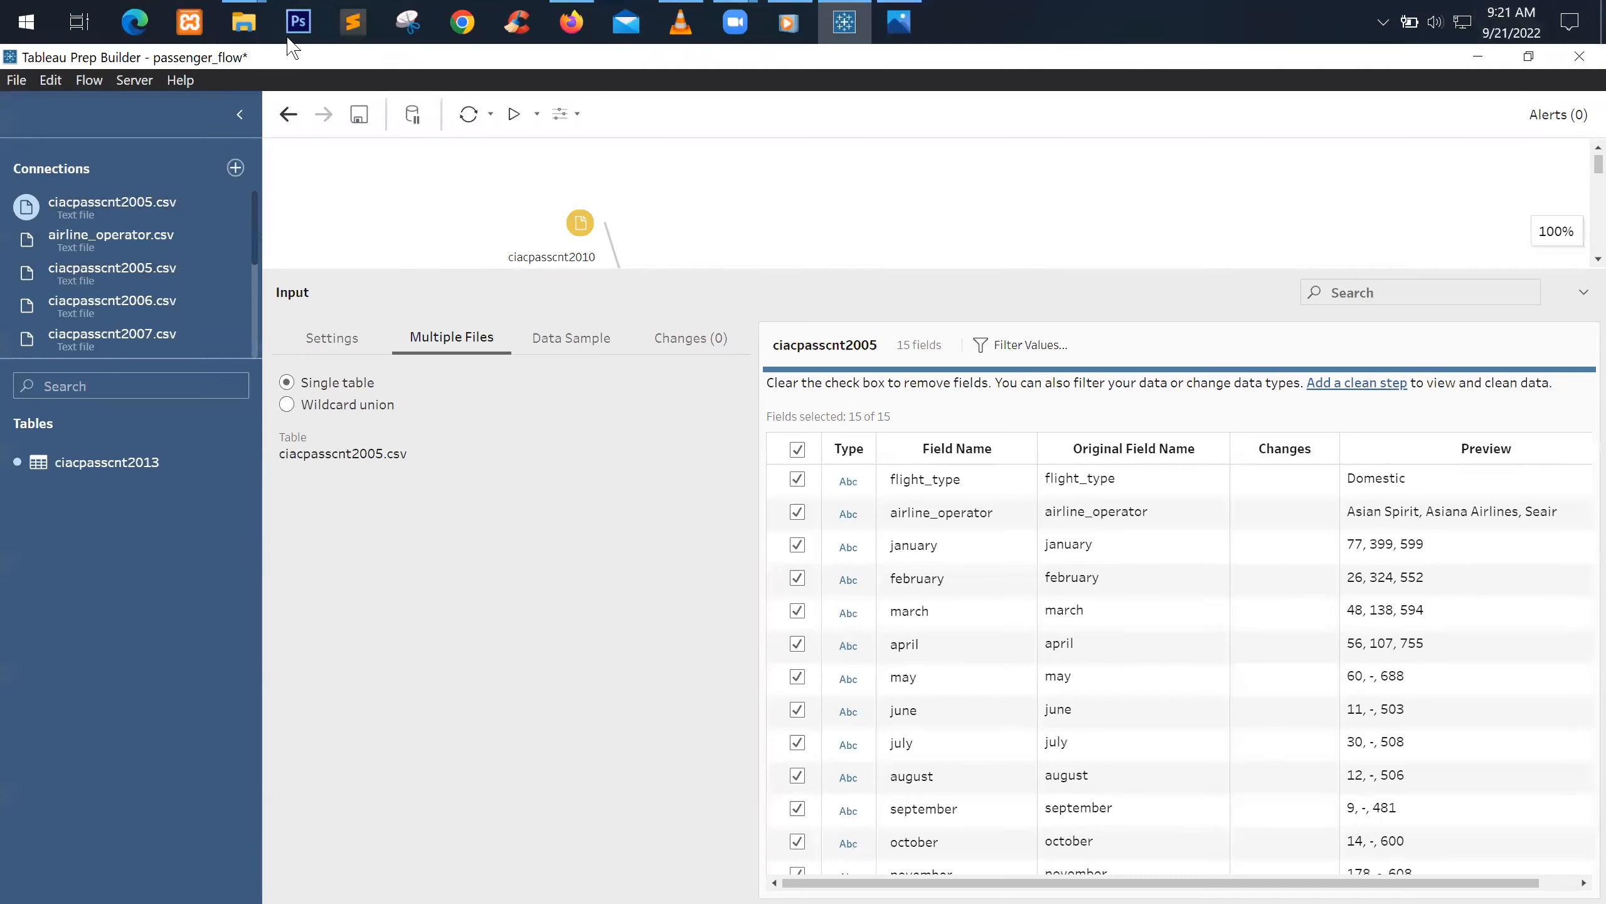
click(15, 80)
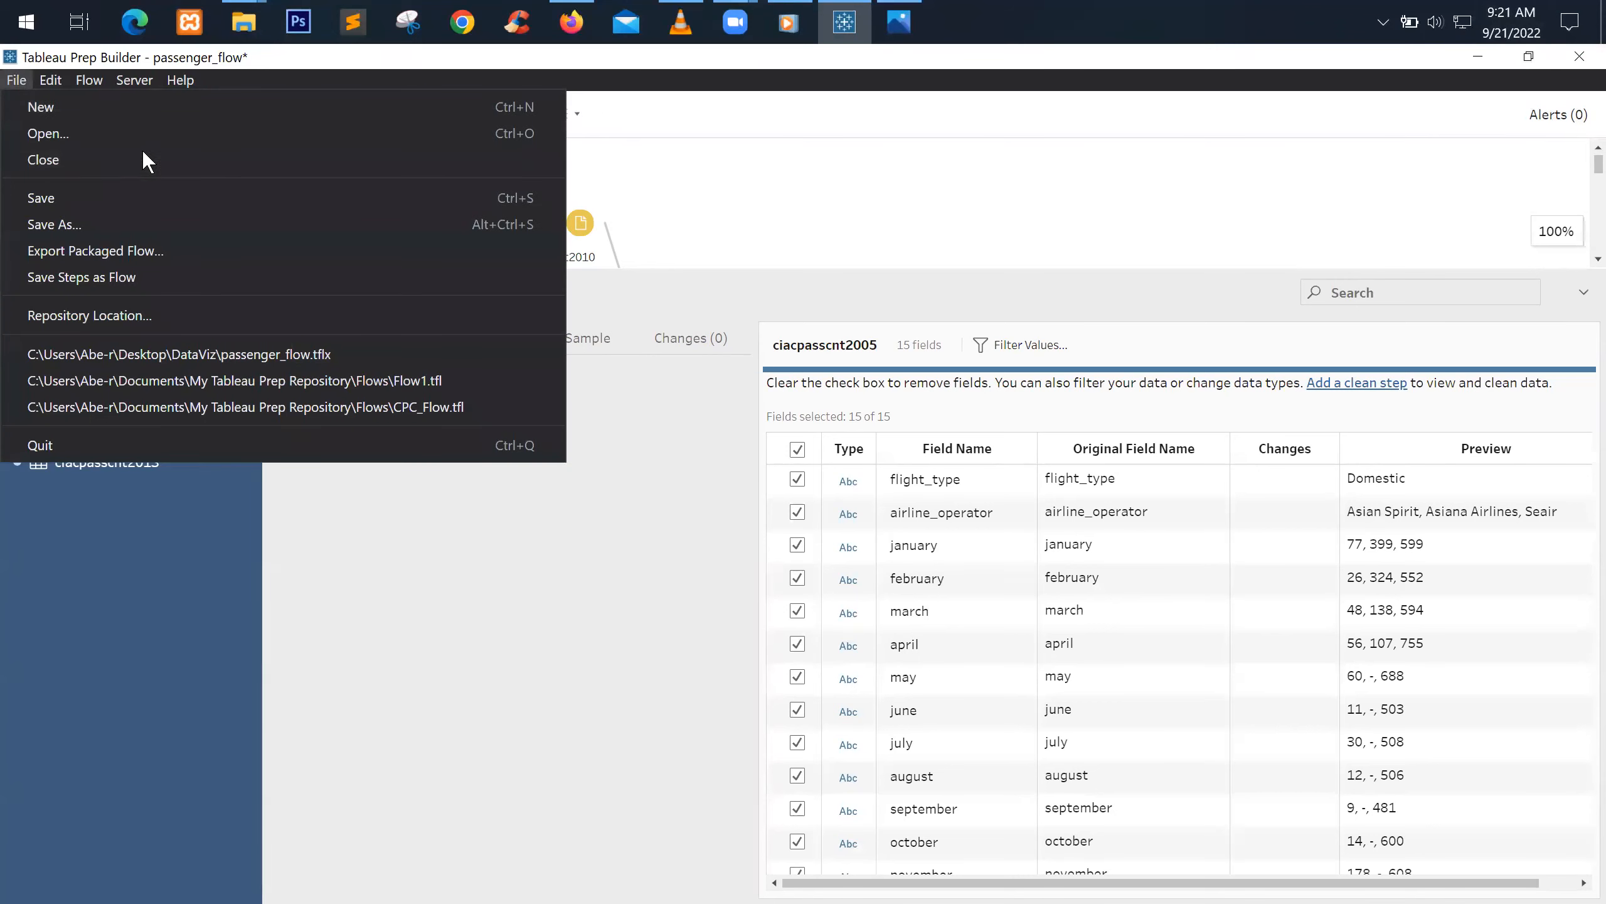
click(78, 168)
click(1580, 55)
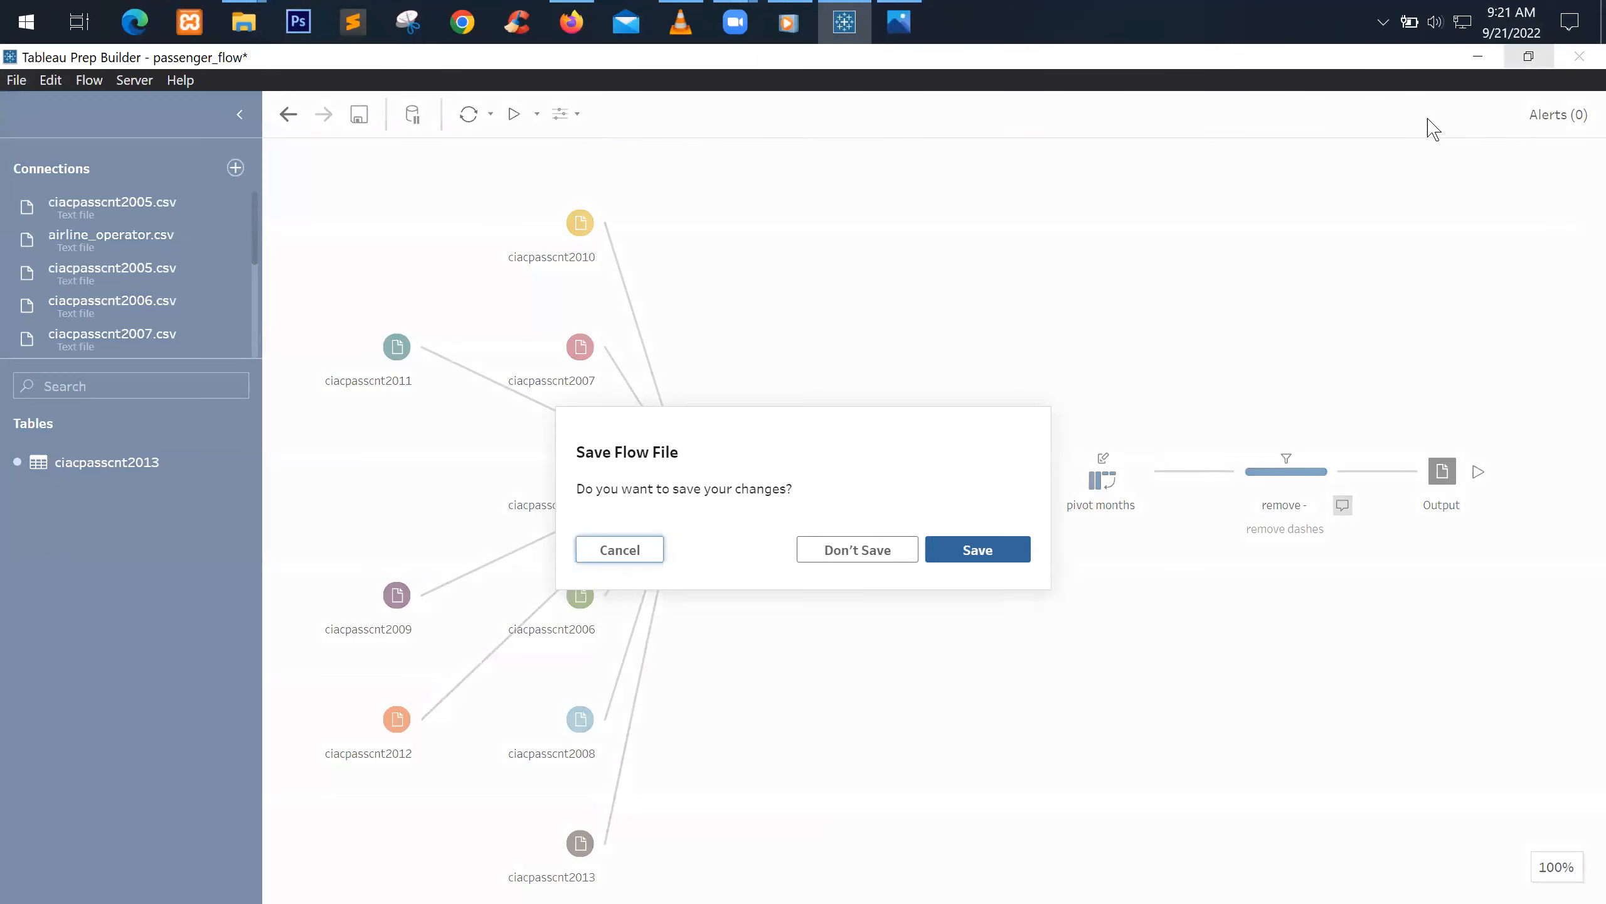
click(854, 550)
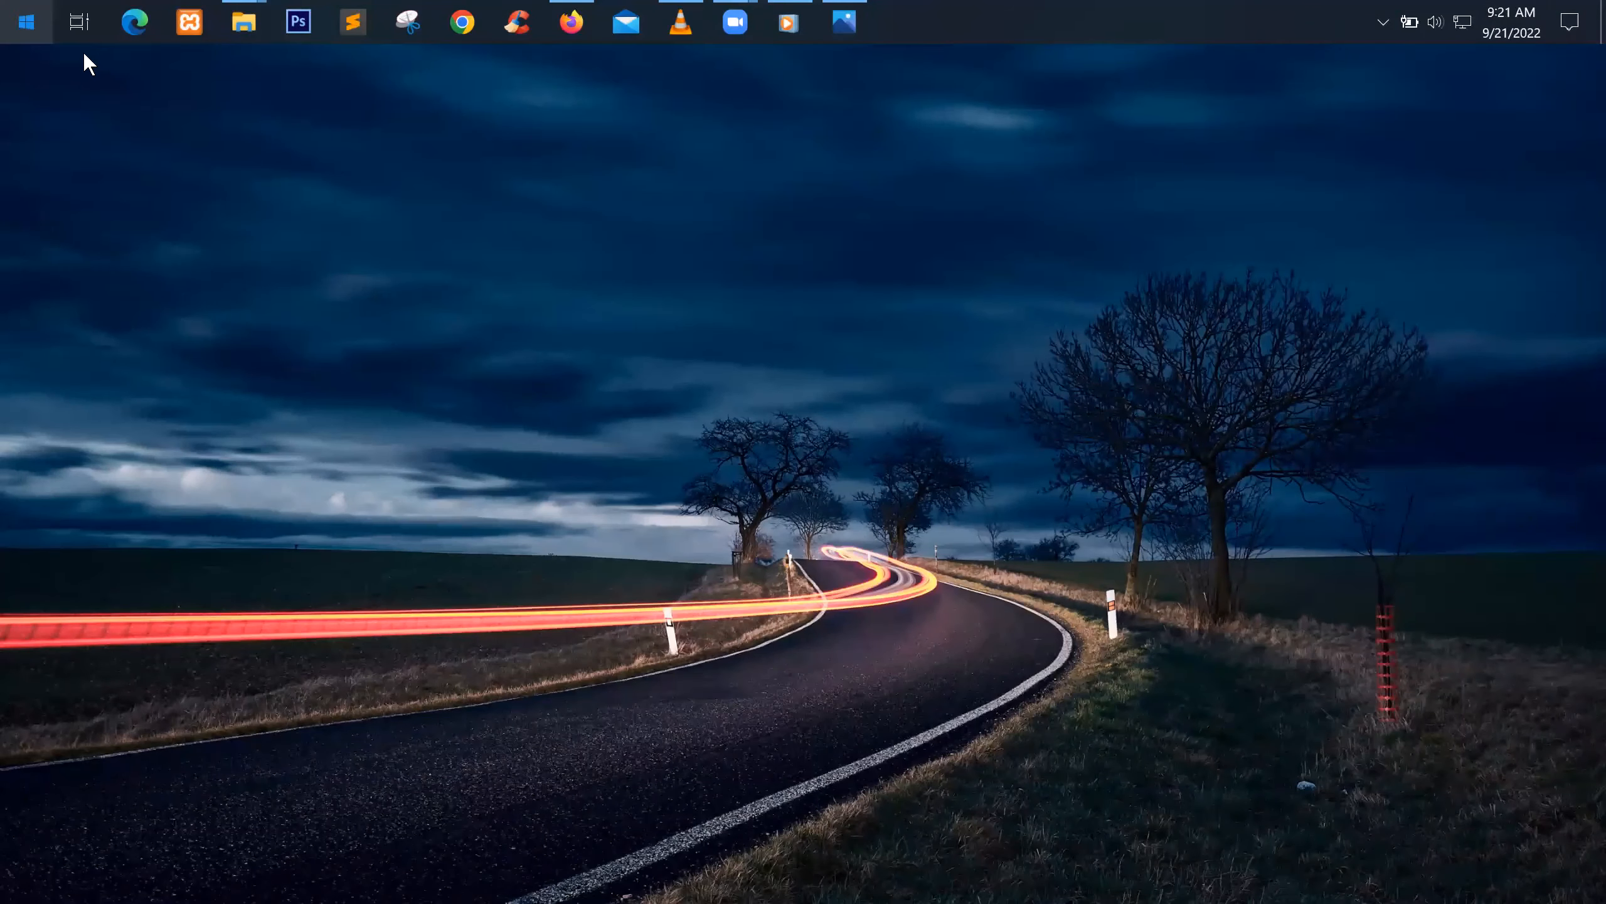
Relaunch Tableau Prep Builder, dismiss File Recovery, maximize, and follow Update to 2022.2.2 Now
key(super)
click(557, 715)
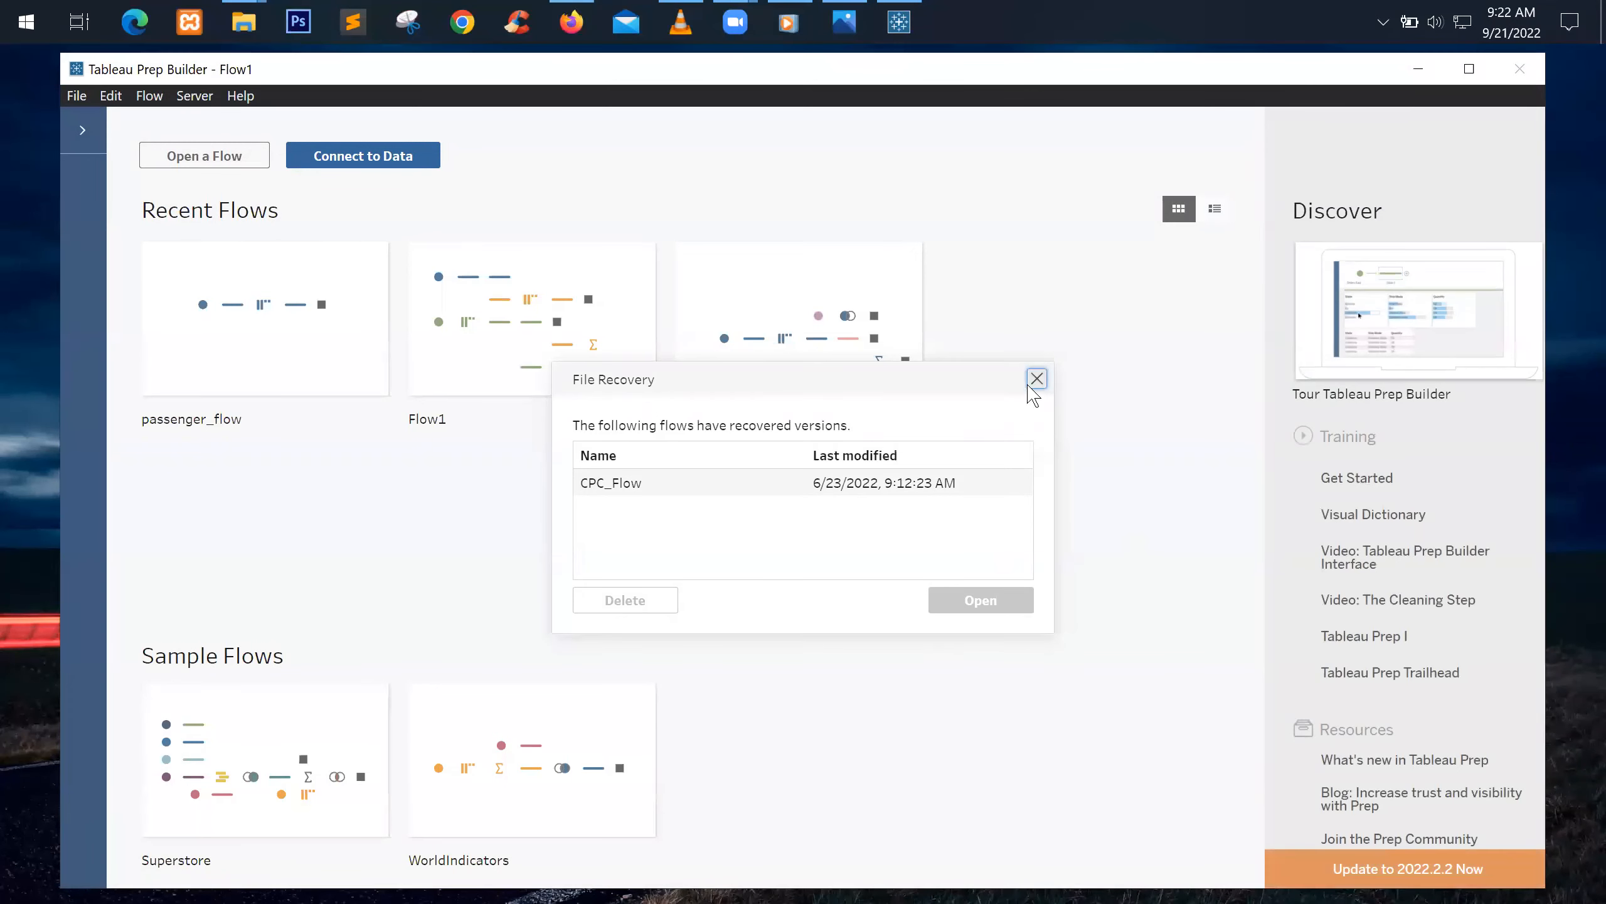
click(1036, 379)
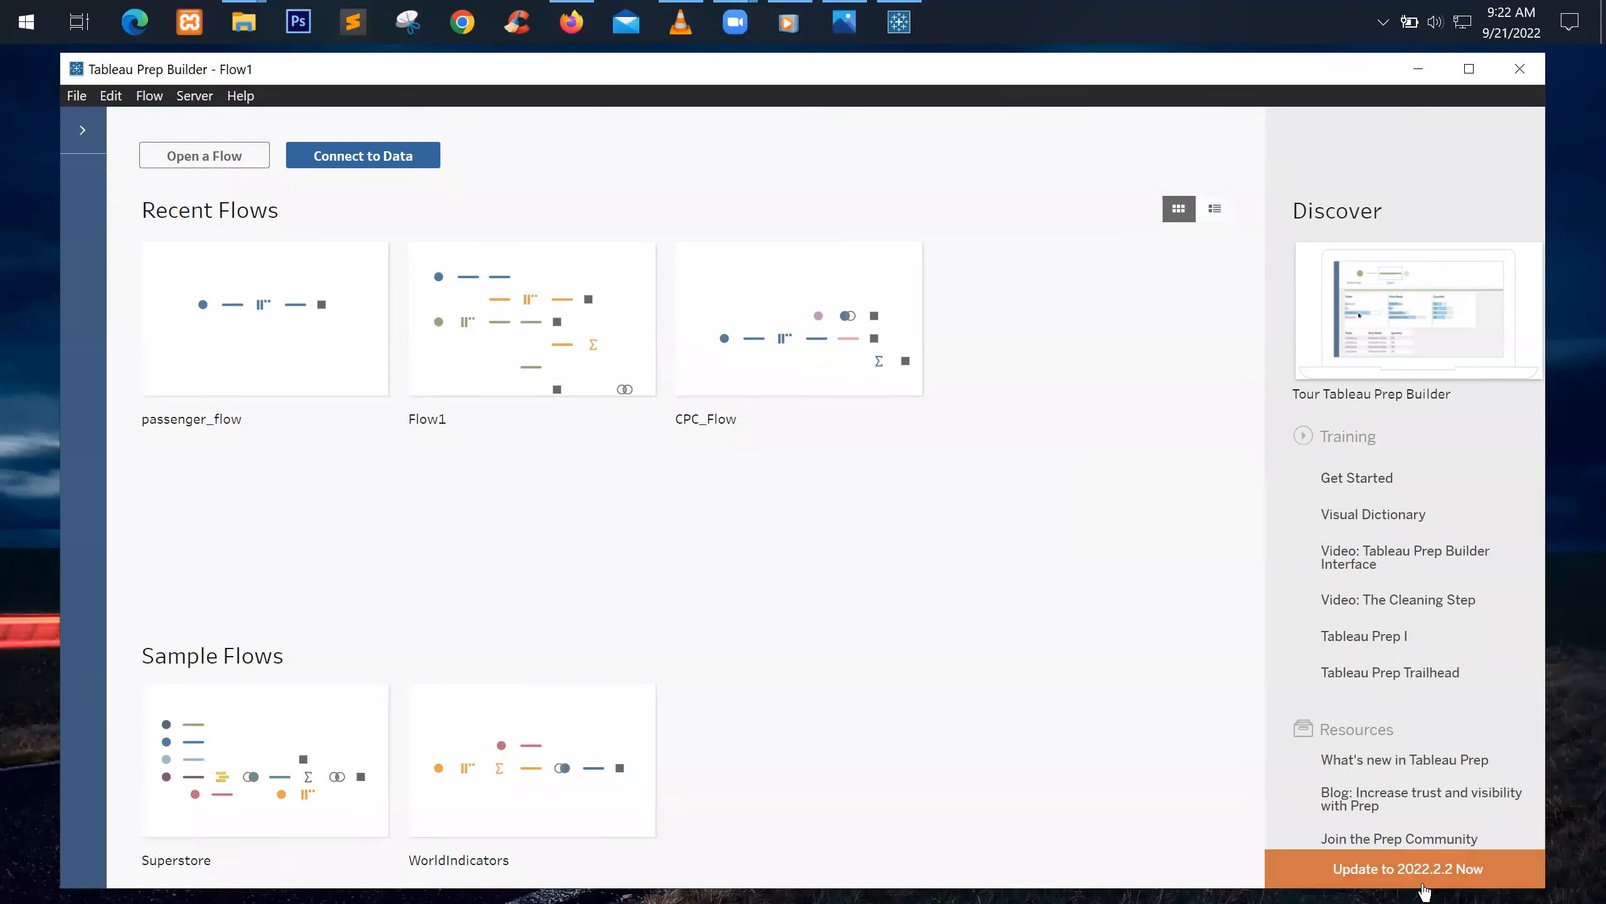
click(1469, 69)
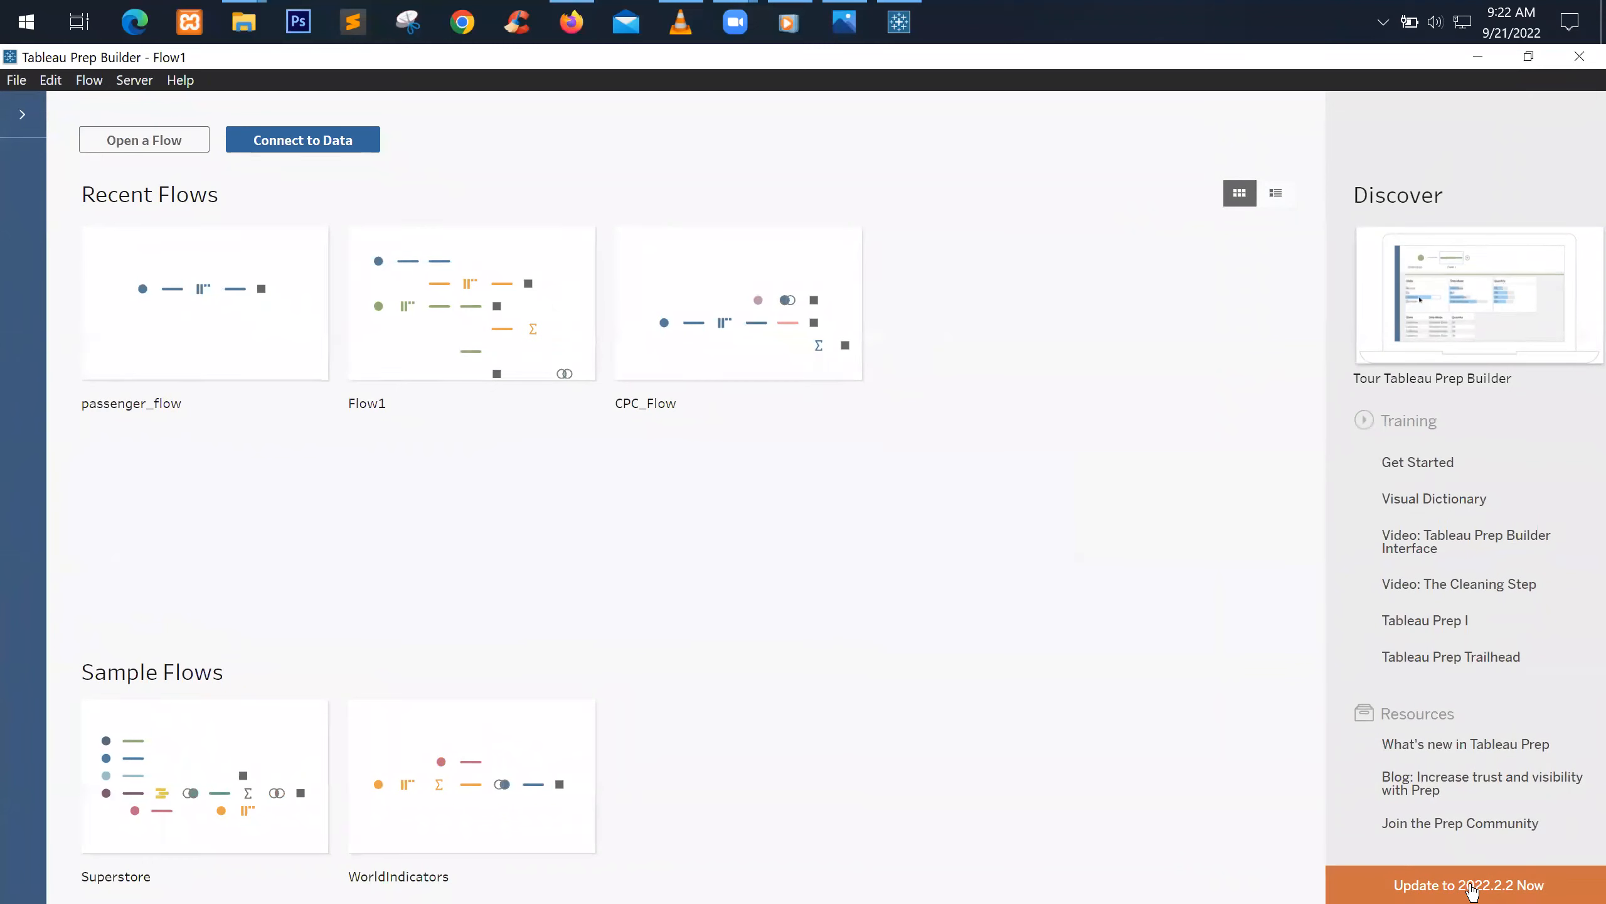
click(1469, 886)
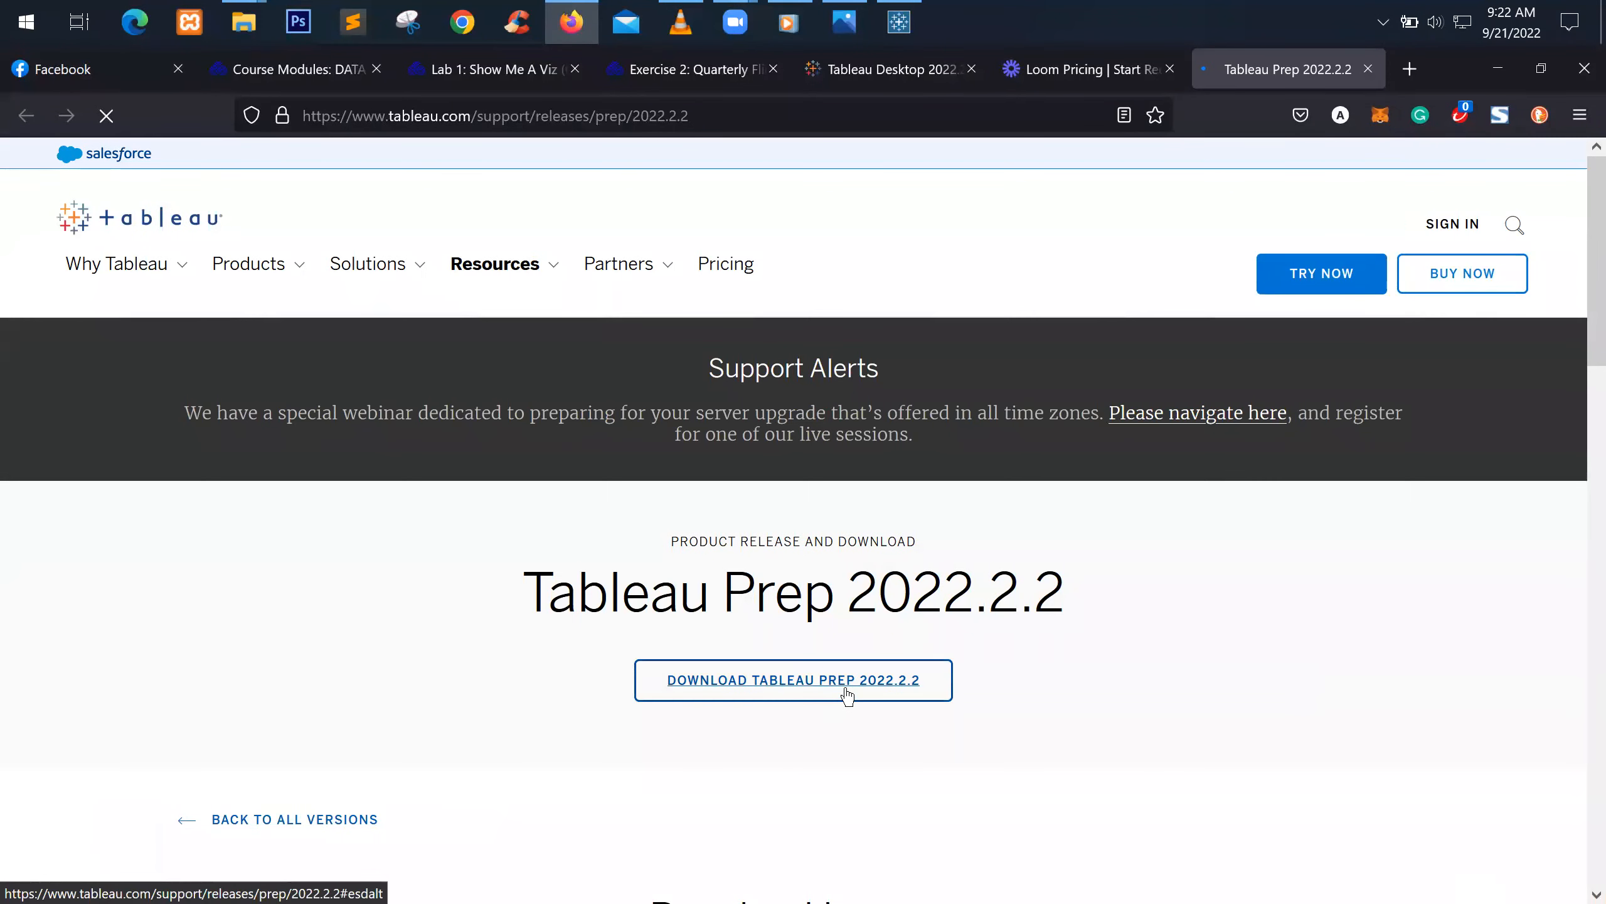
click(848, 690)
Download the TableauPrep-2022-2-2.exe installer and switch back to Tableau Prep Builder
scroll(853, 696, up, 3)
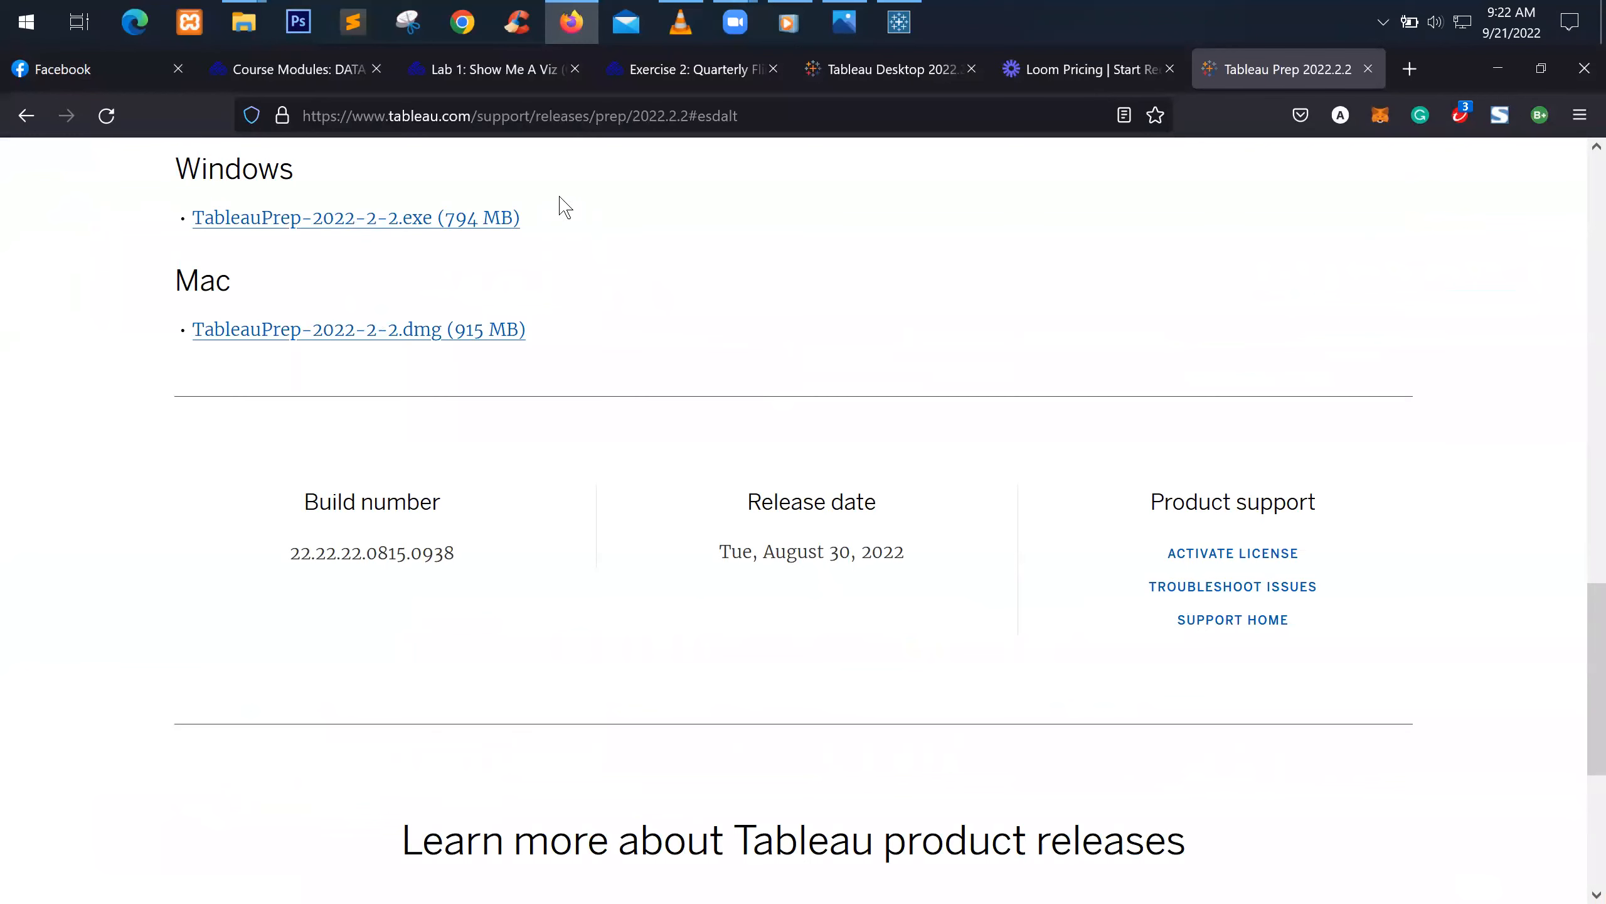
click(310, 219)
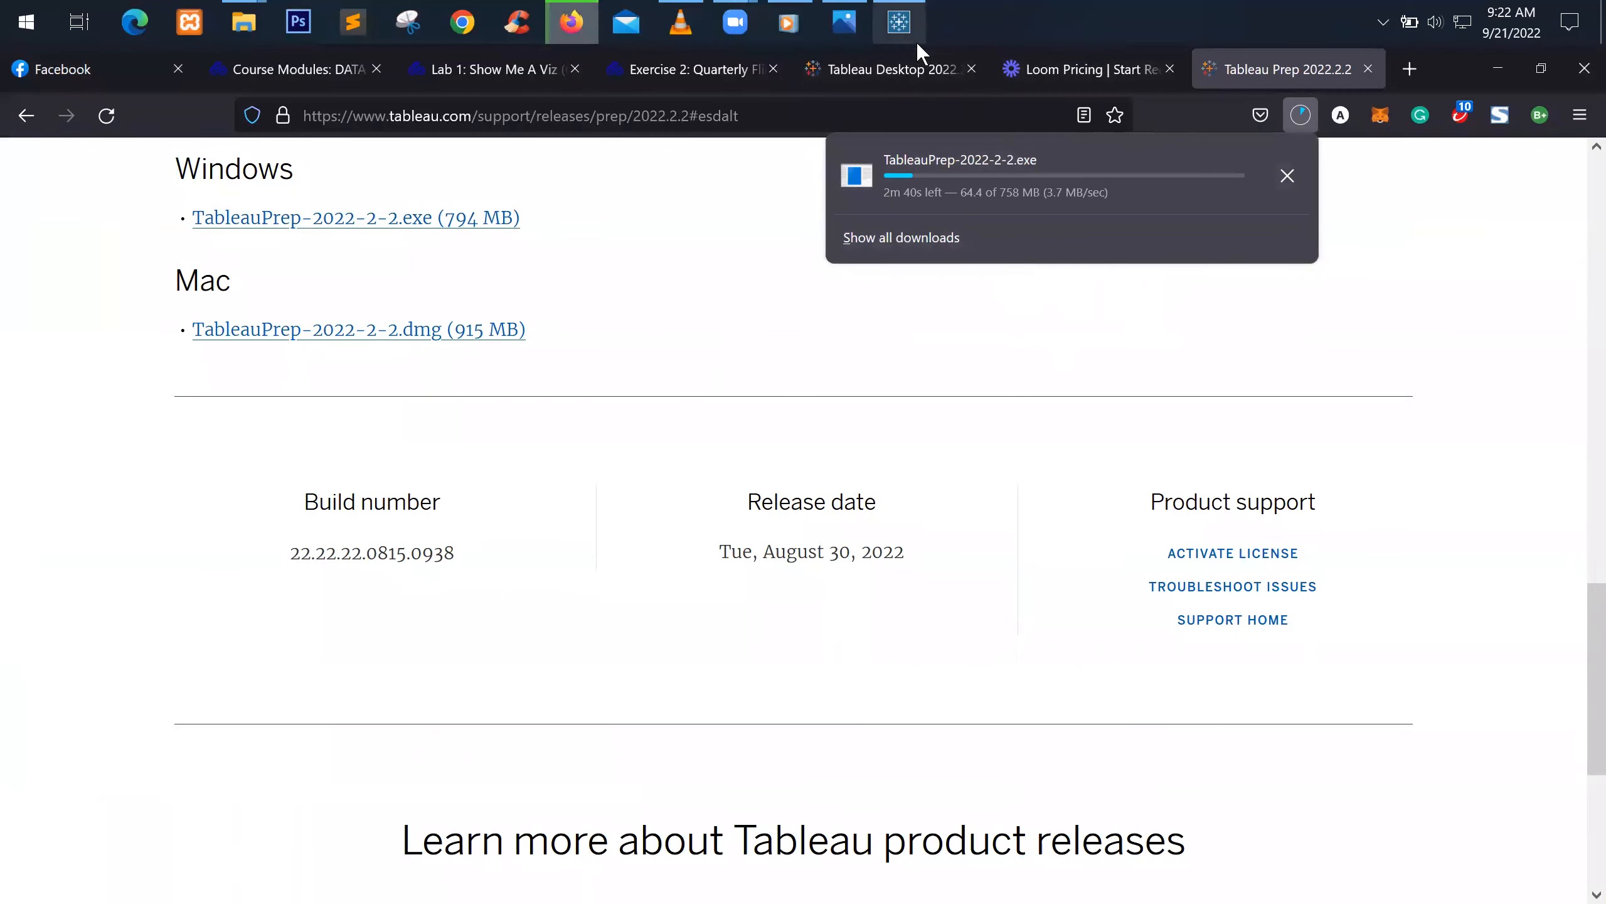
click(916, 19)
mouse_move(152, 302)
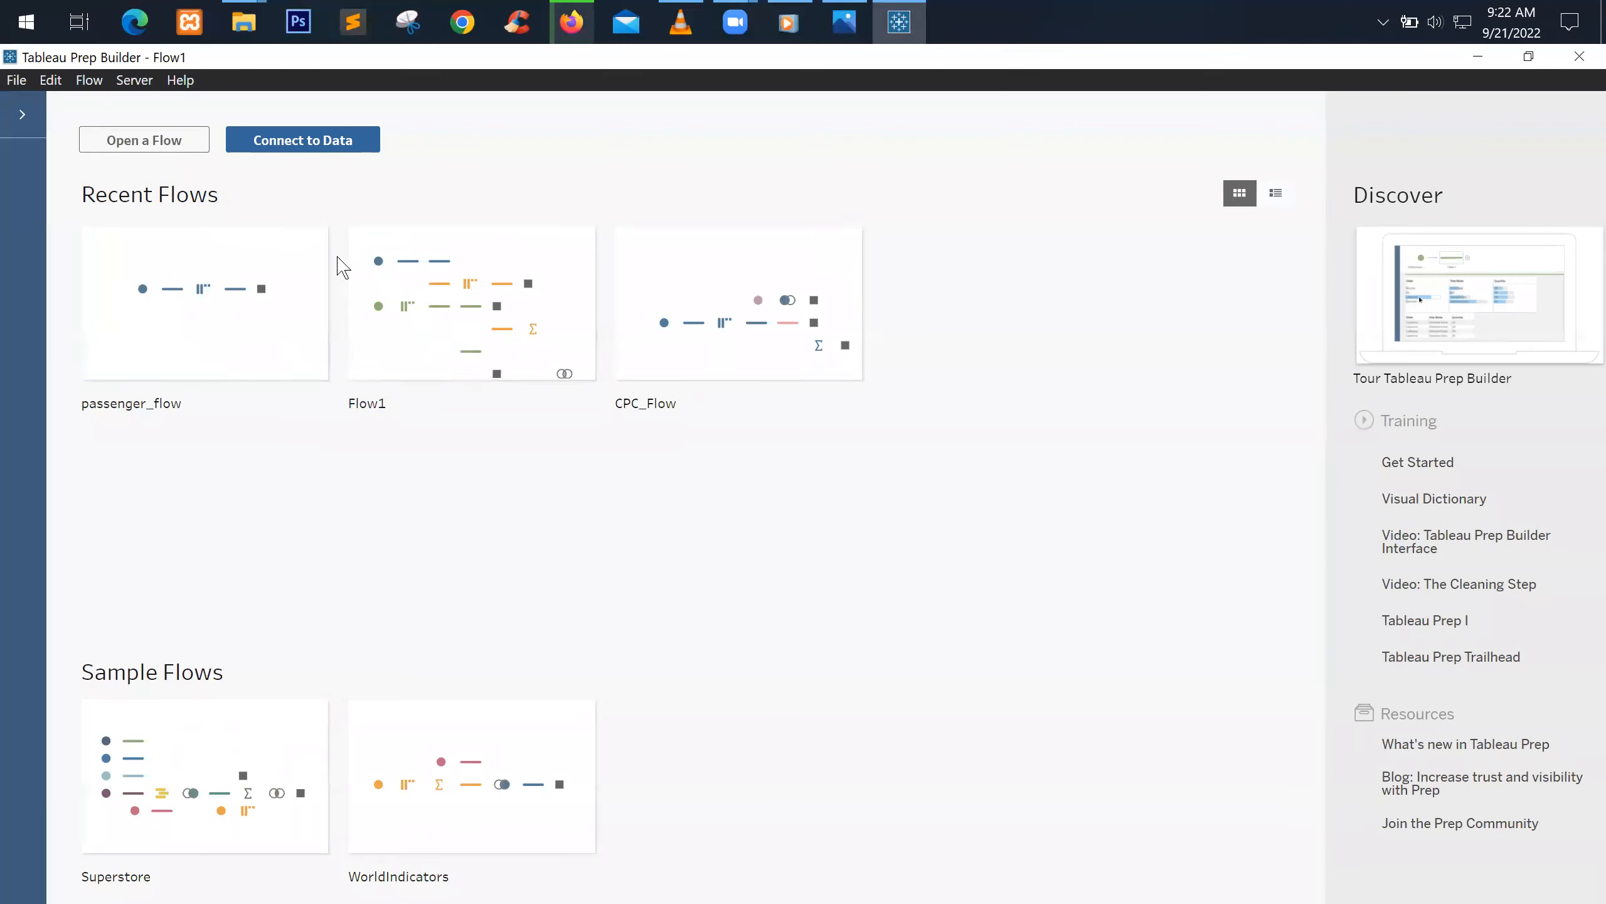
Reopen passenger_flow, minimize Firefox, and show the ciacpasscnt2005 input's Multiple Files options
click(209, 297)
click(569, 23)
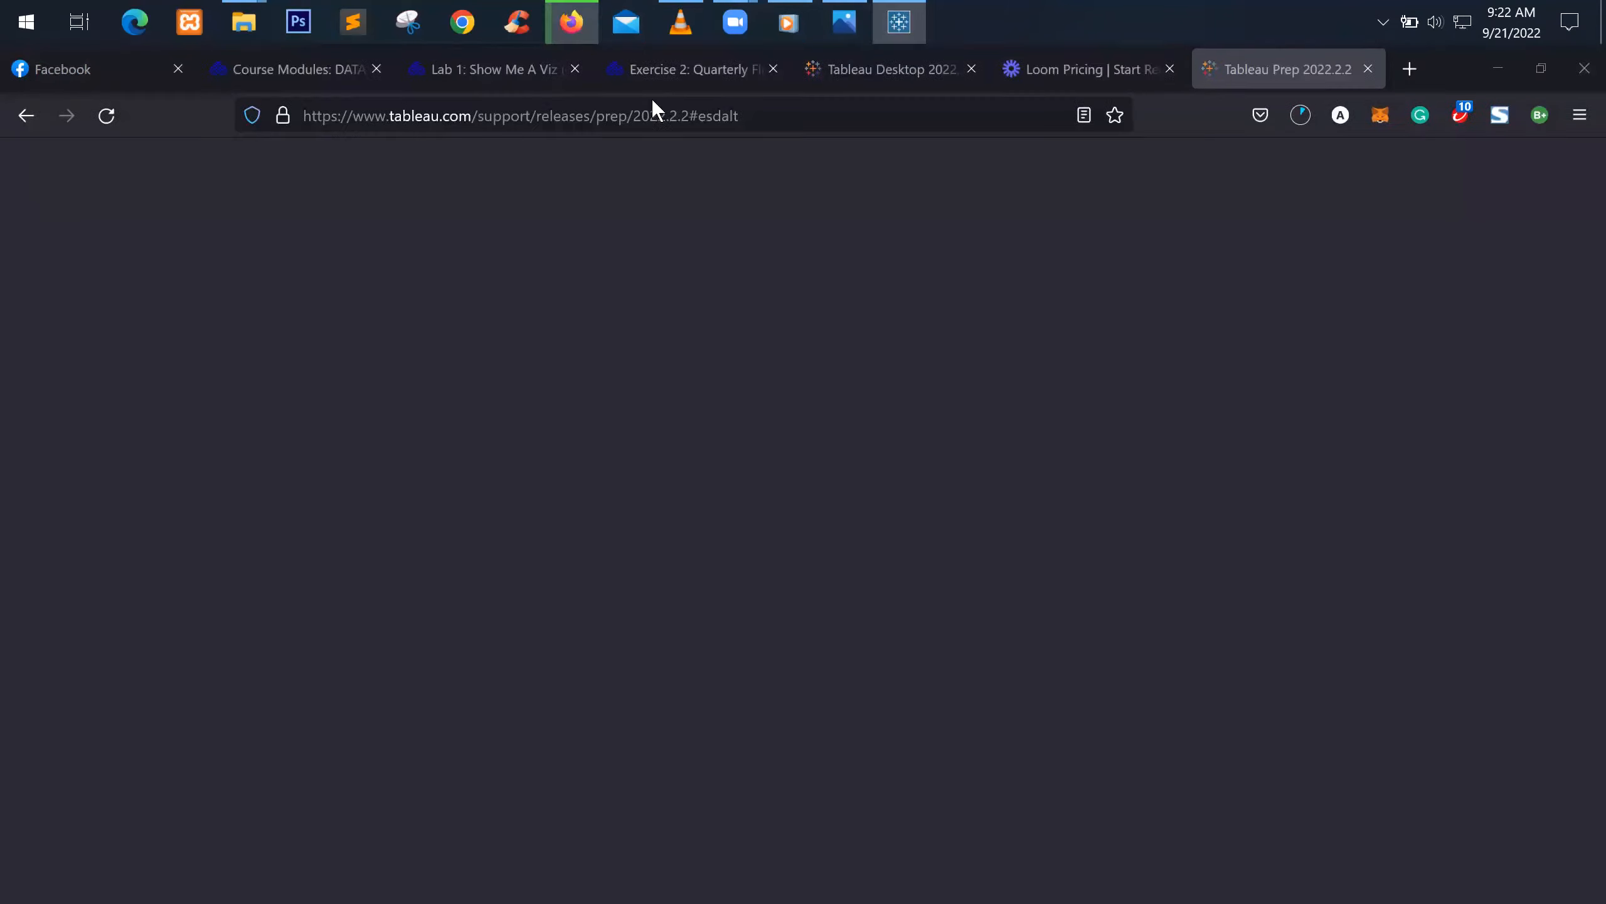
click(1496, 68)
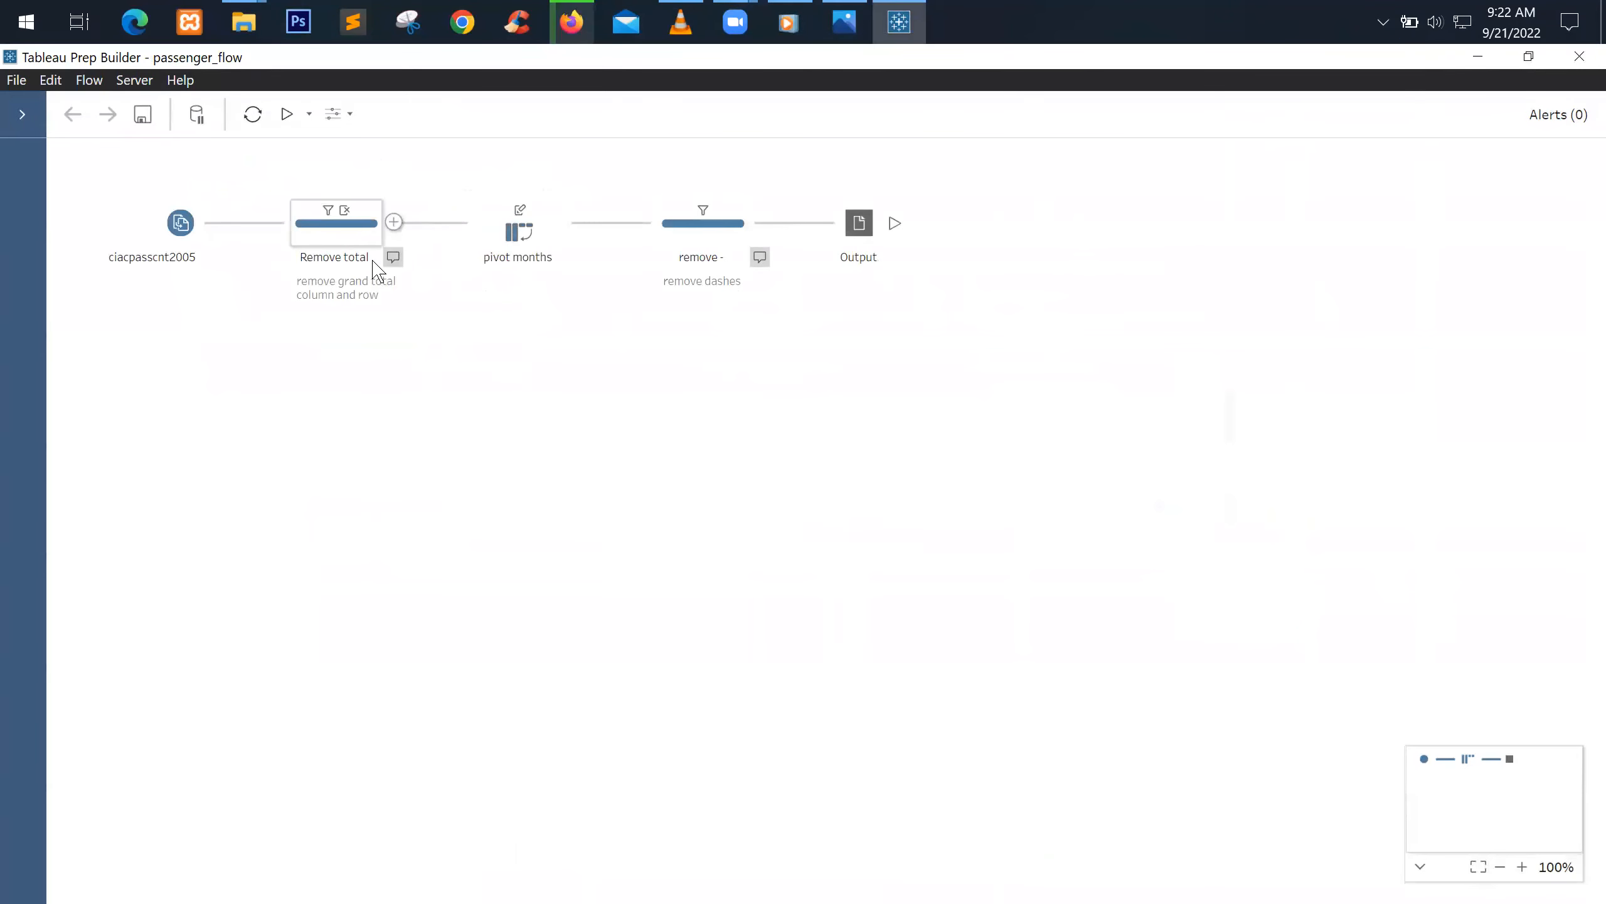
click(29, 118)
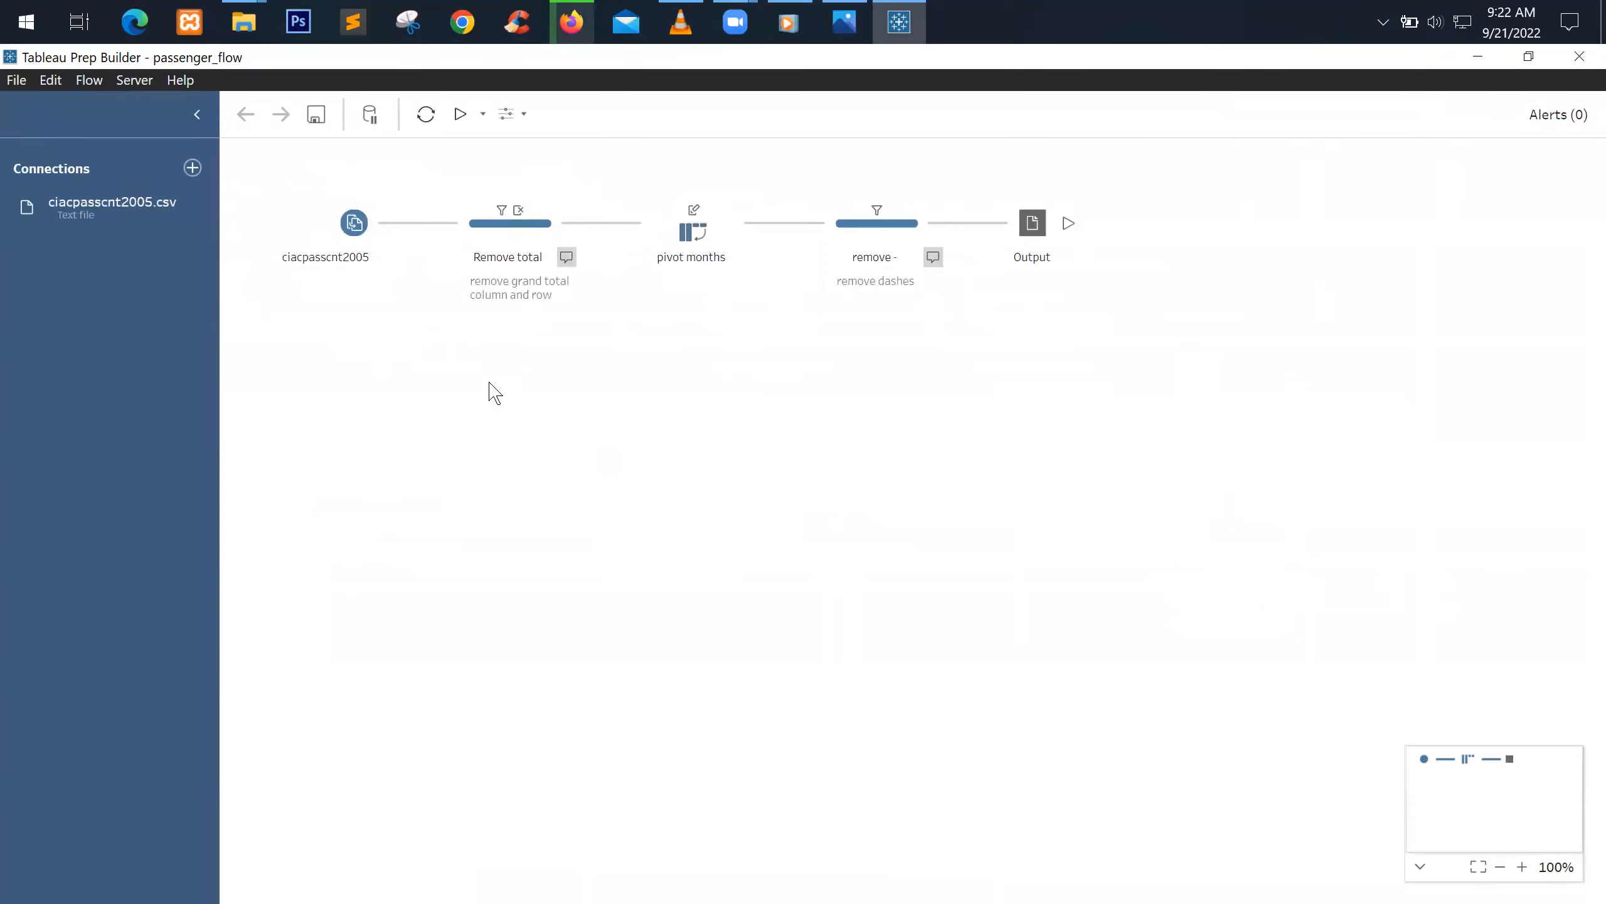
click(324, 244)
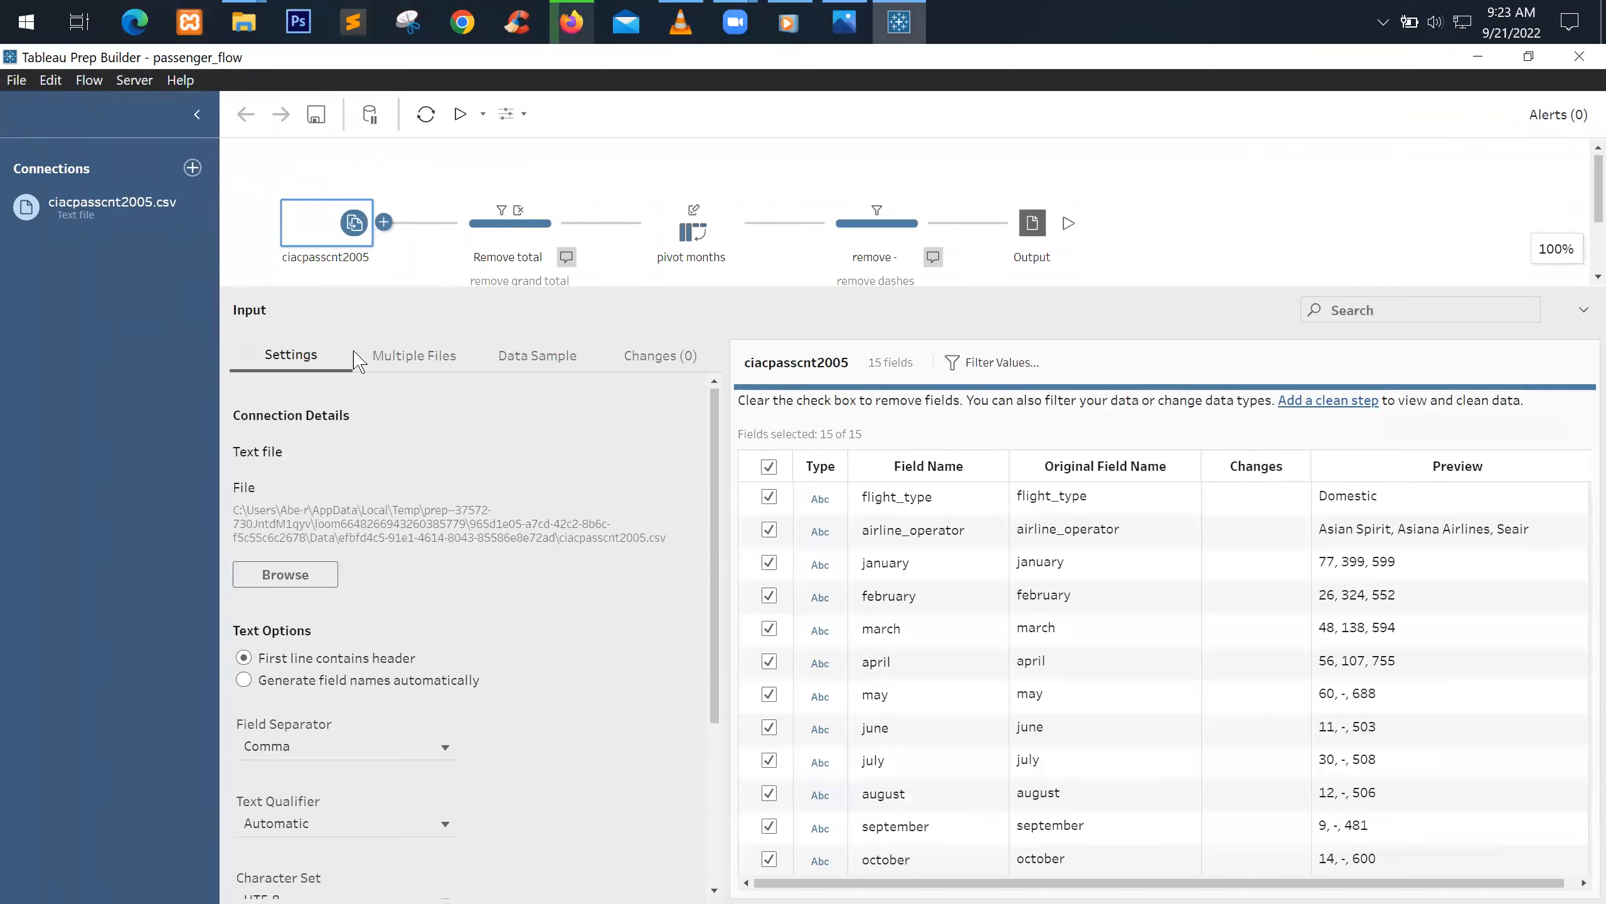
click(414, 370)
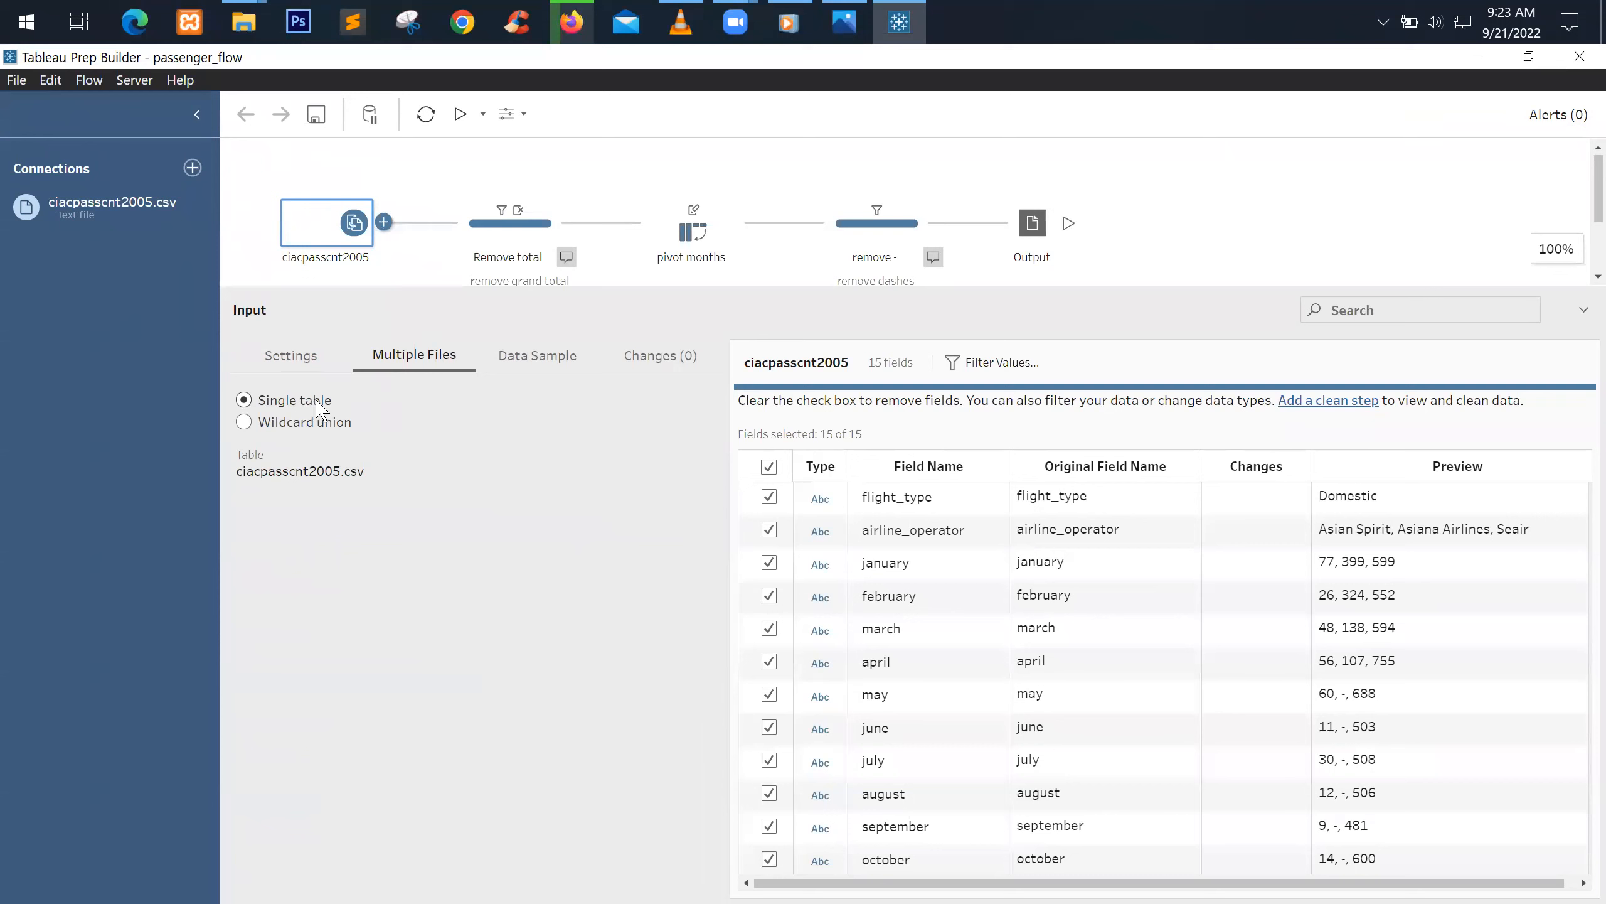
Switch ciacpasscnt2005 to Wildcard union and set Search in to its data folder
click(246, 423)
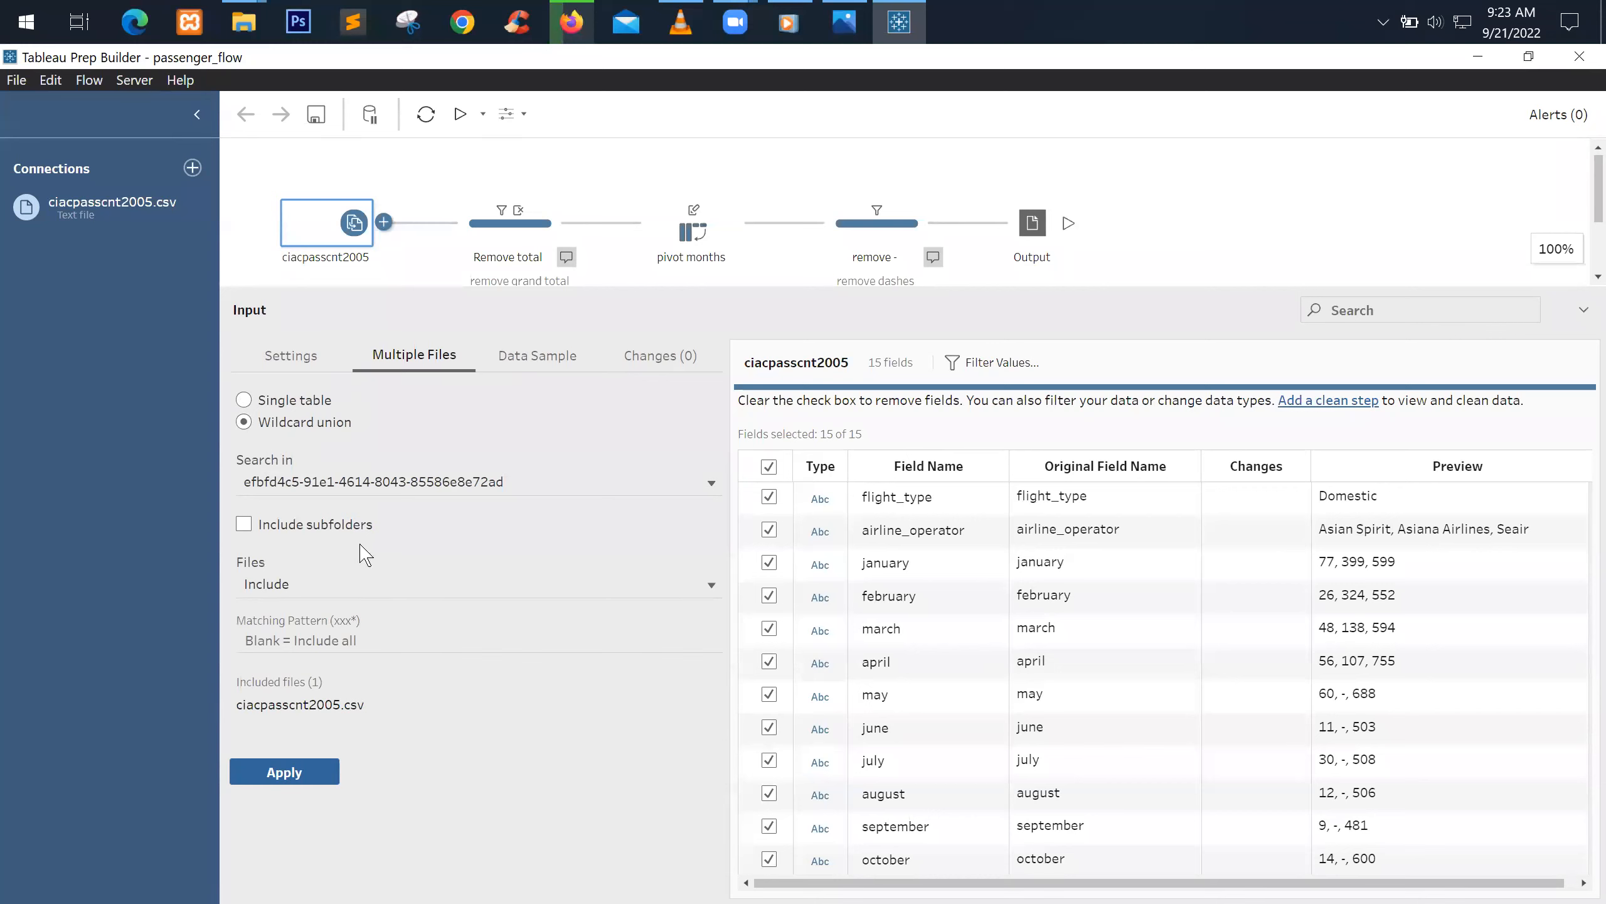
click(709, 485)
click(709, 485)
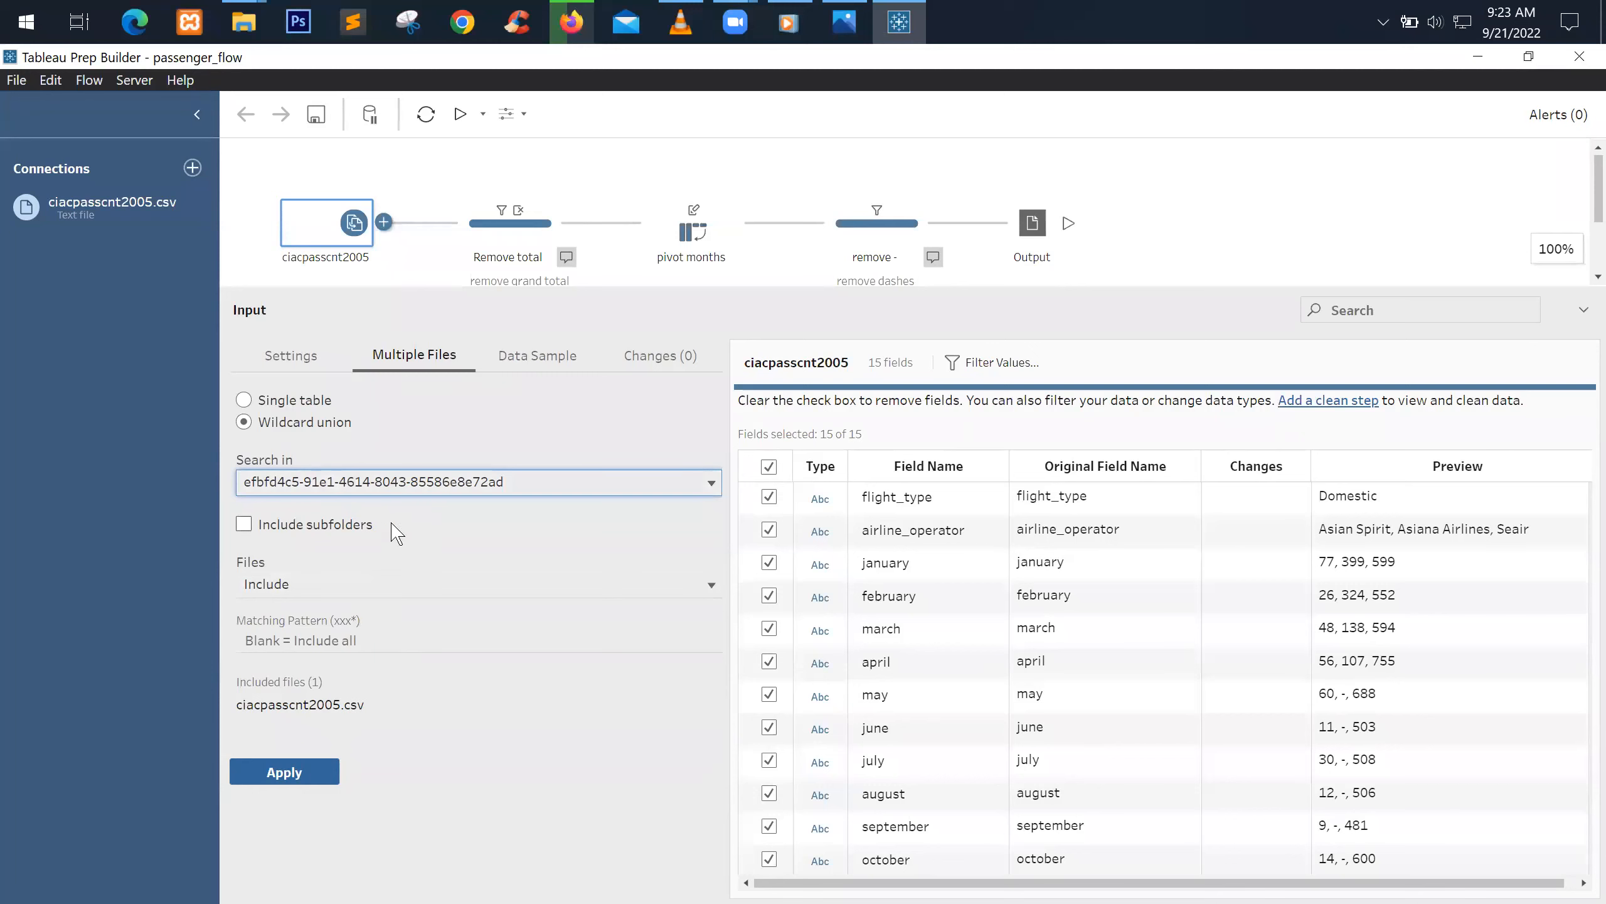
click(527, 488)
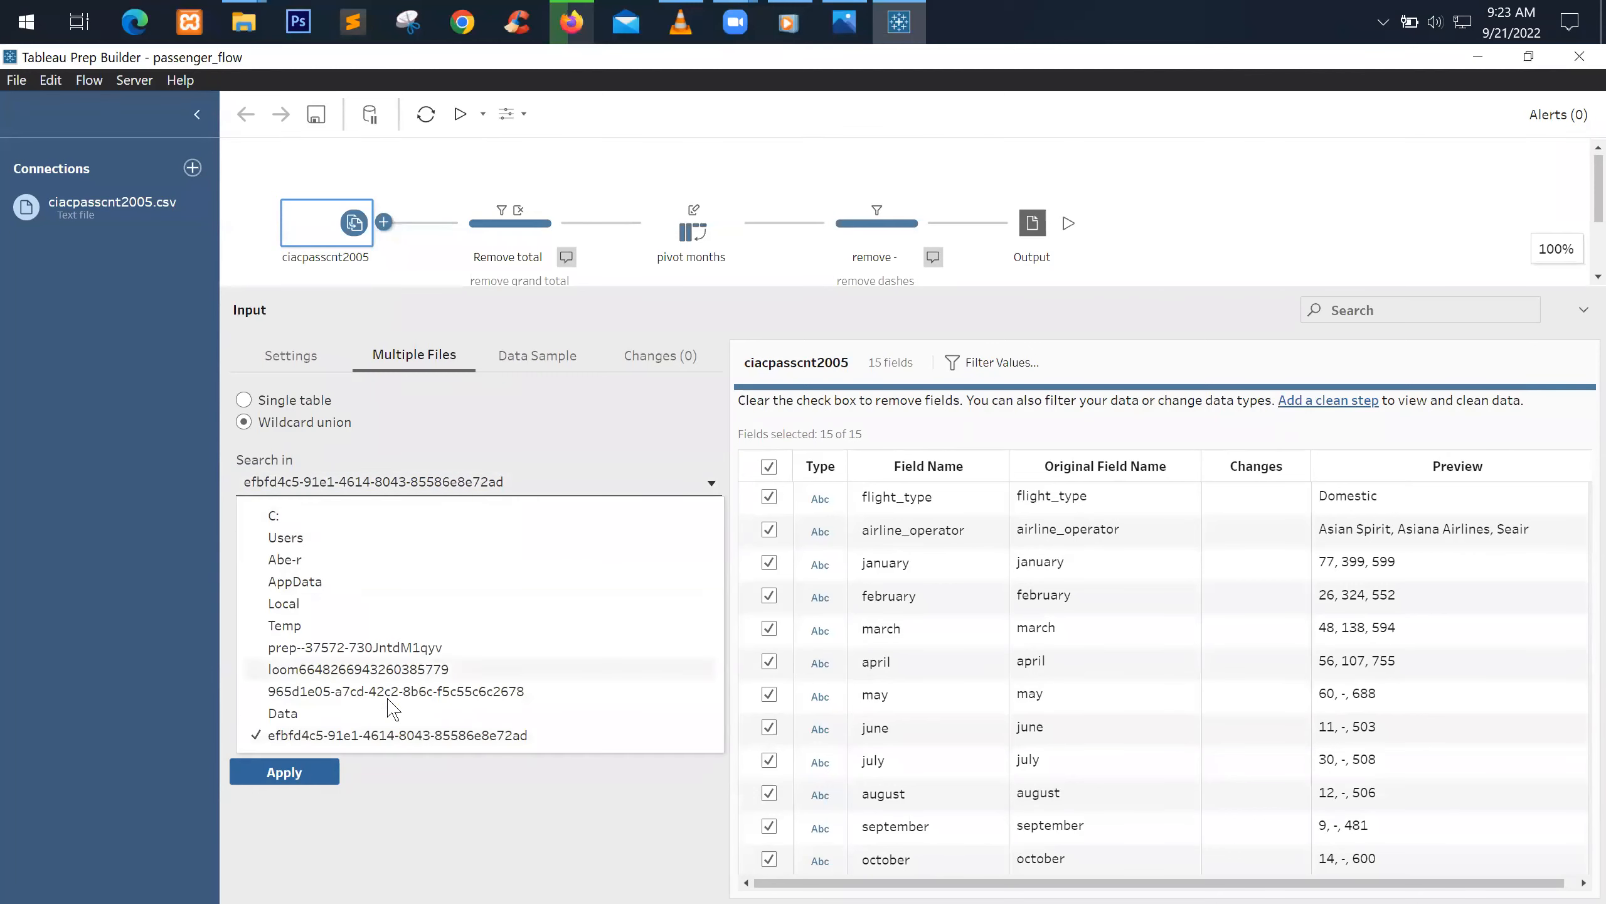
click(336, 561)
click(354, 497)
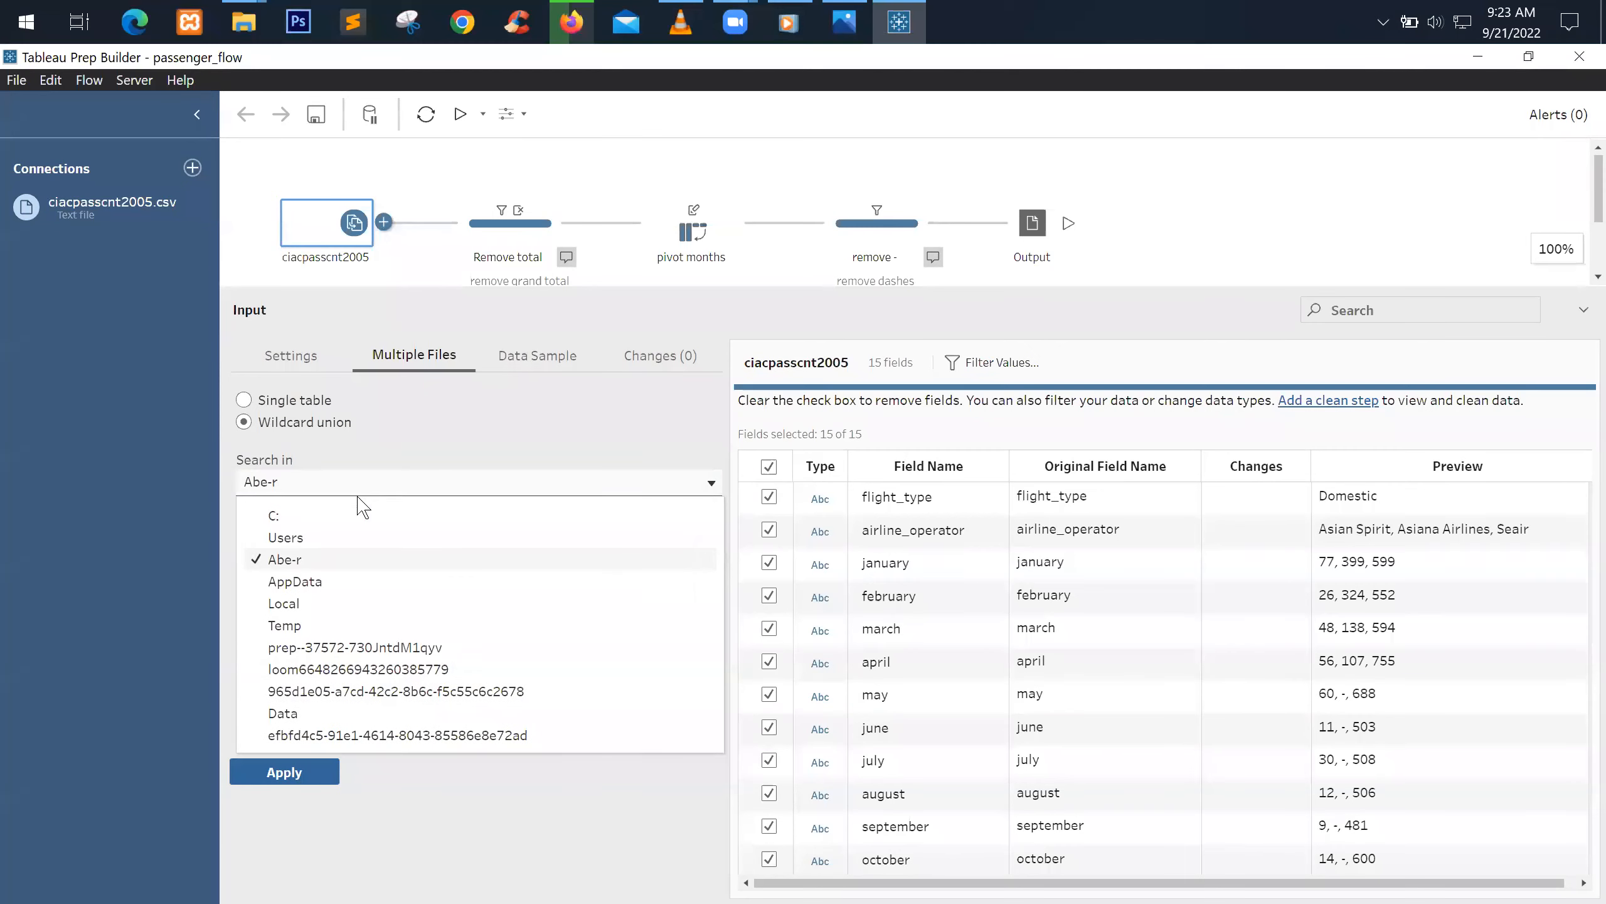
click(395, 735)
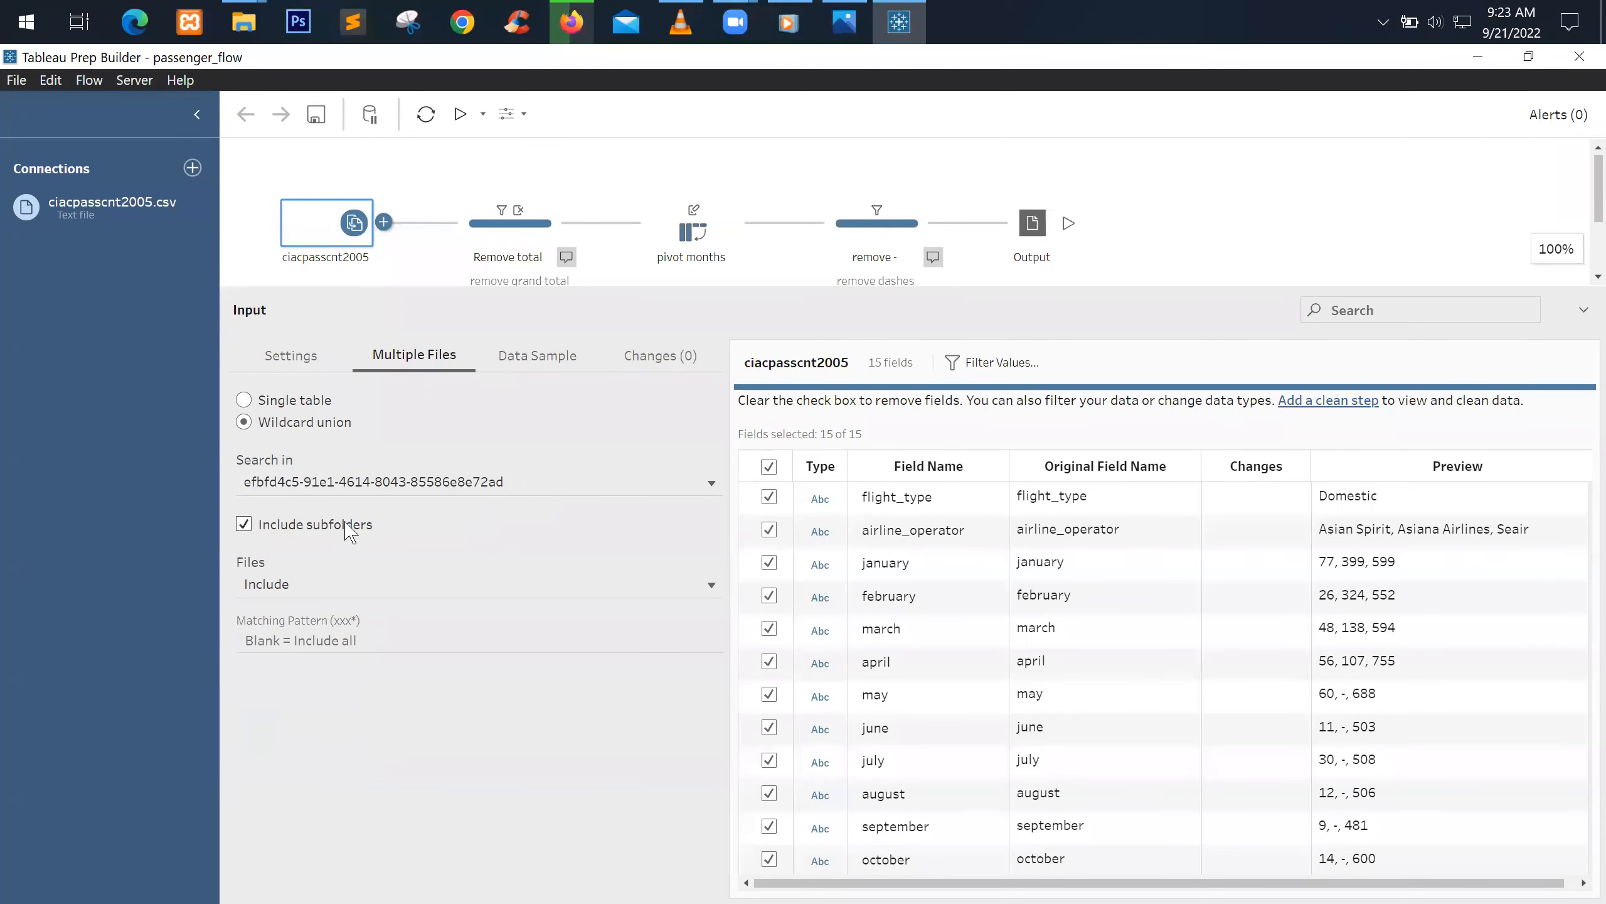
click(374, 583)
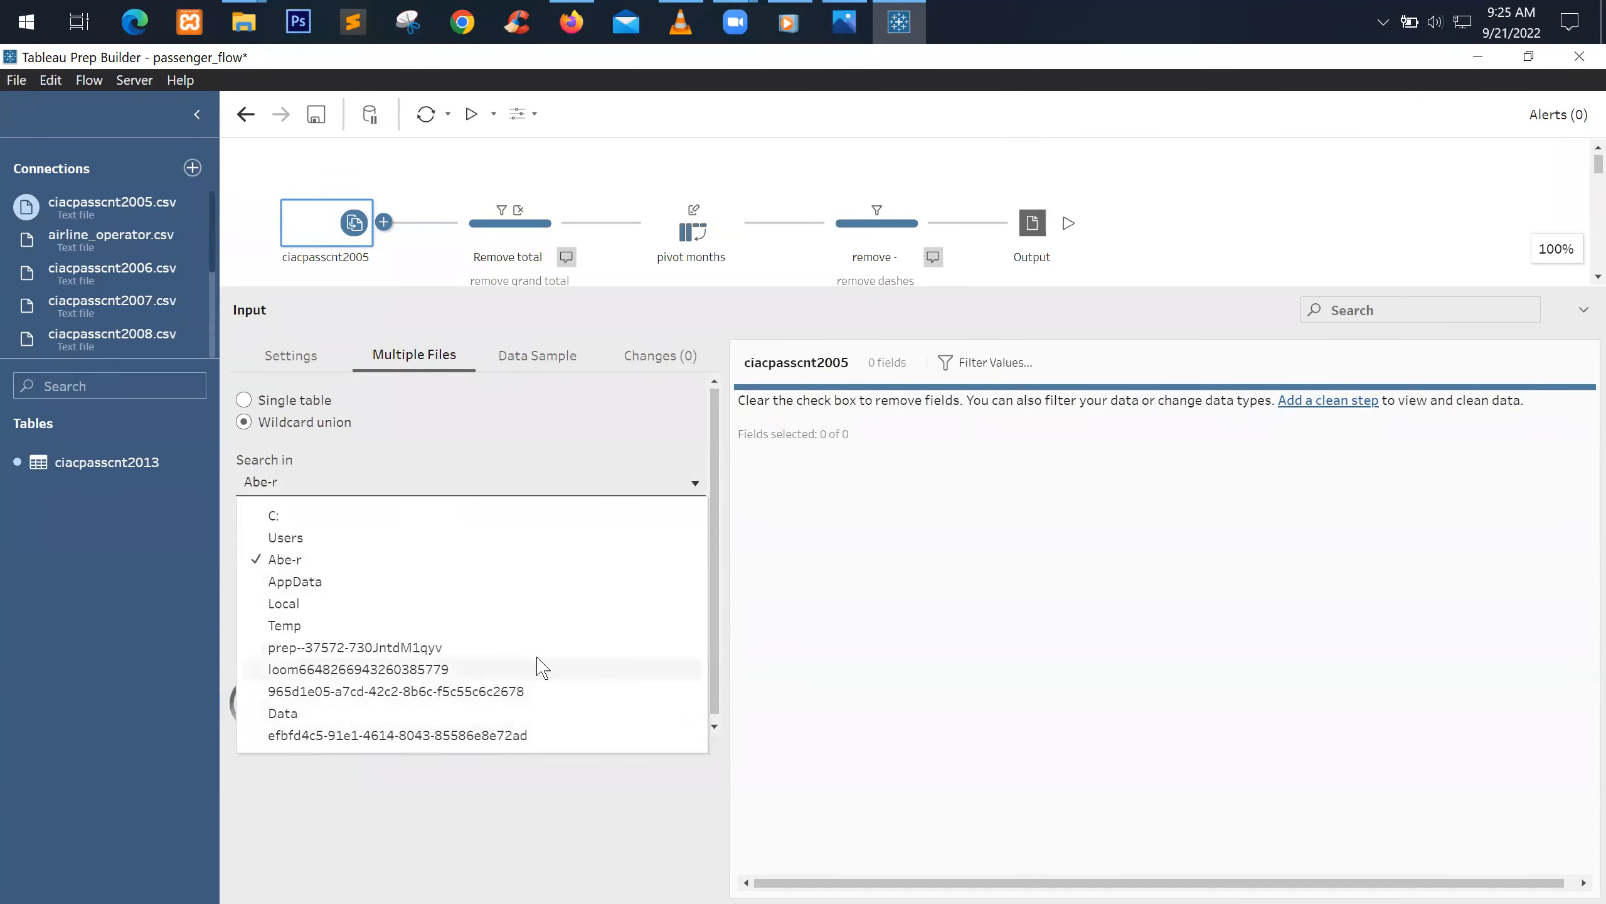
click(502, 735)
Tick Include subfolders, then open the downloaded installer's folder from Firefox's downloads list
click(382, 531)
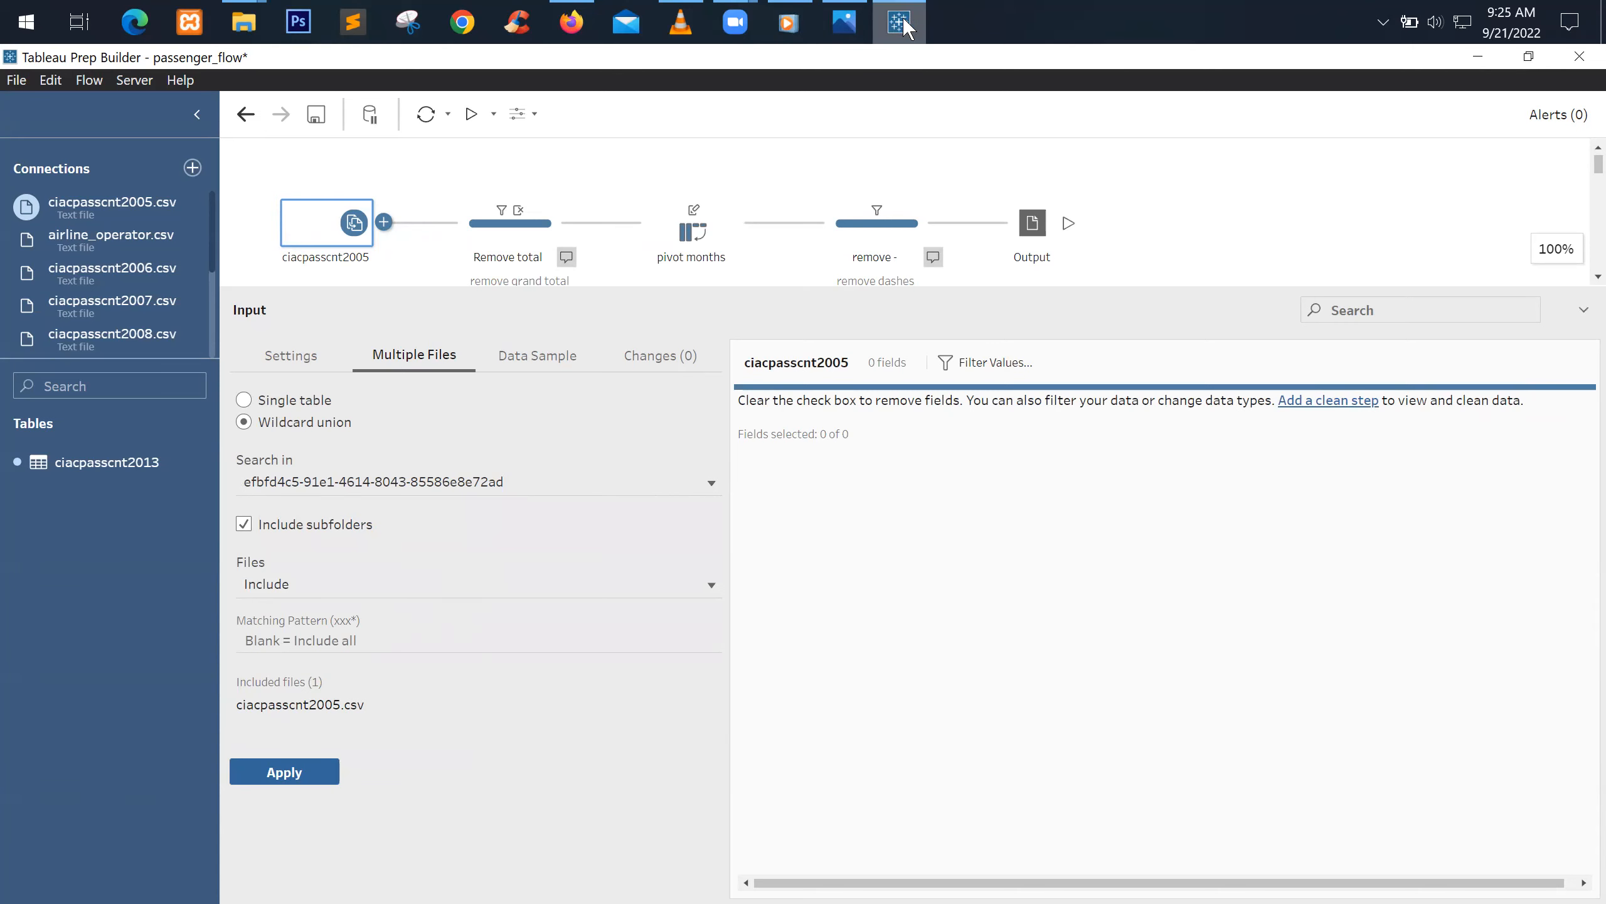
click(572, 22)
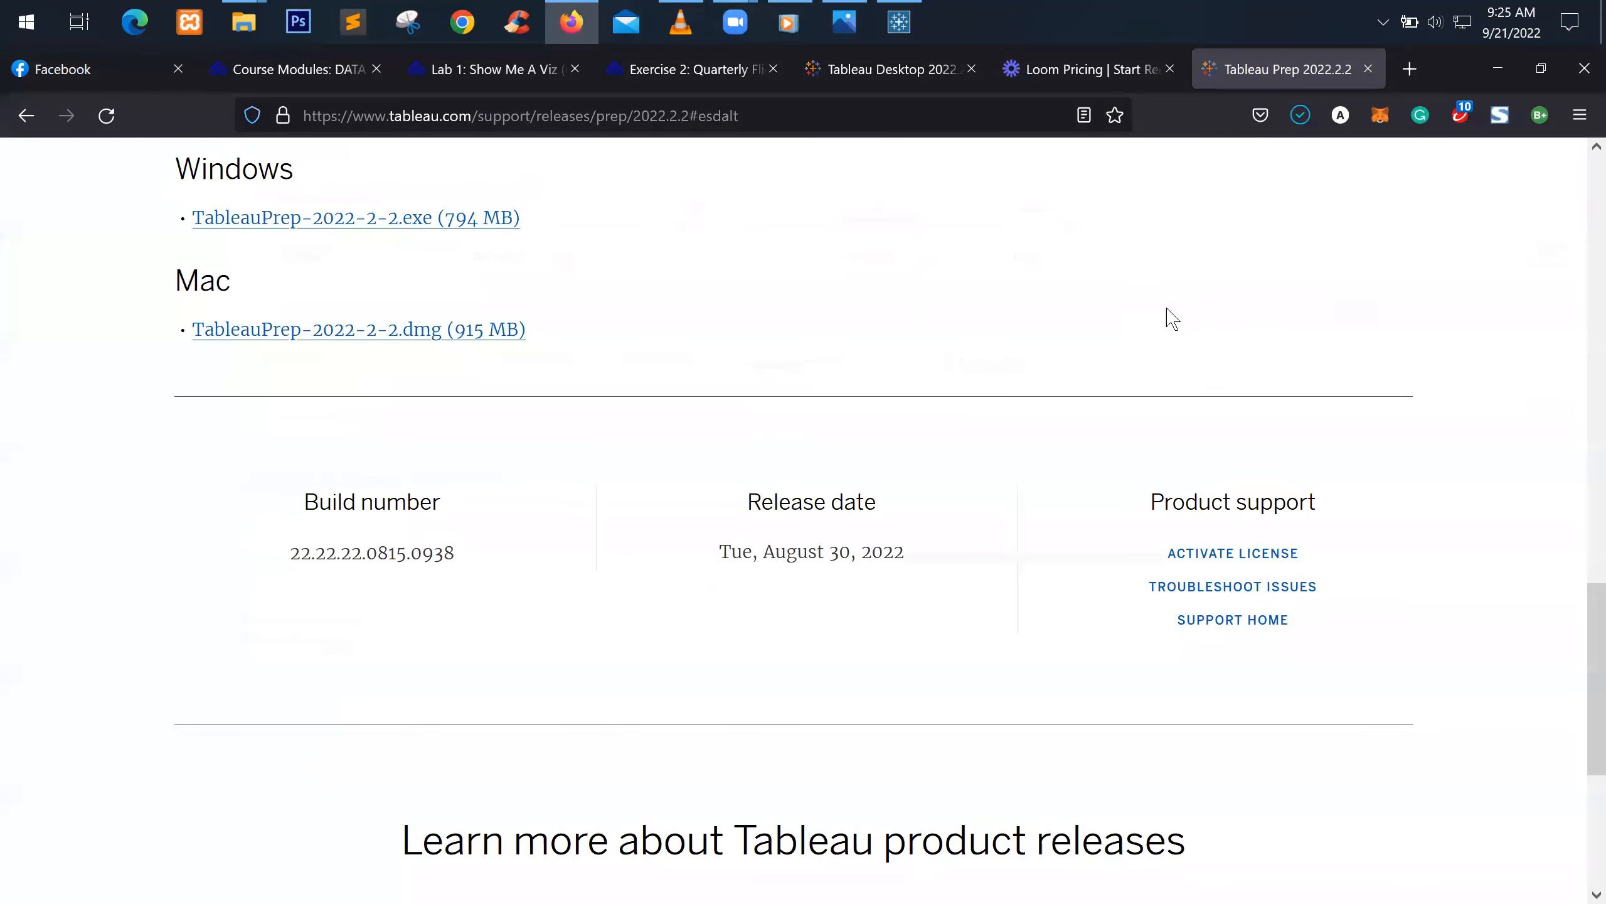
click(1300, 116)
click(1283, 172)
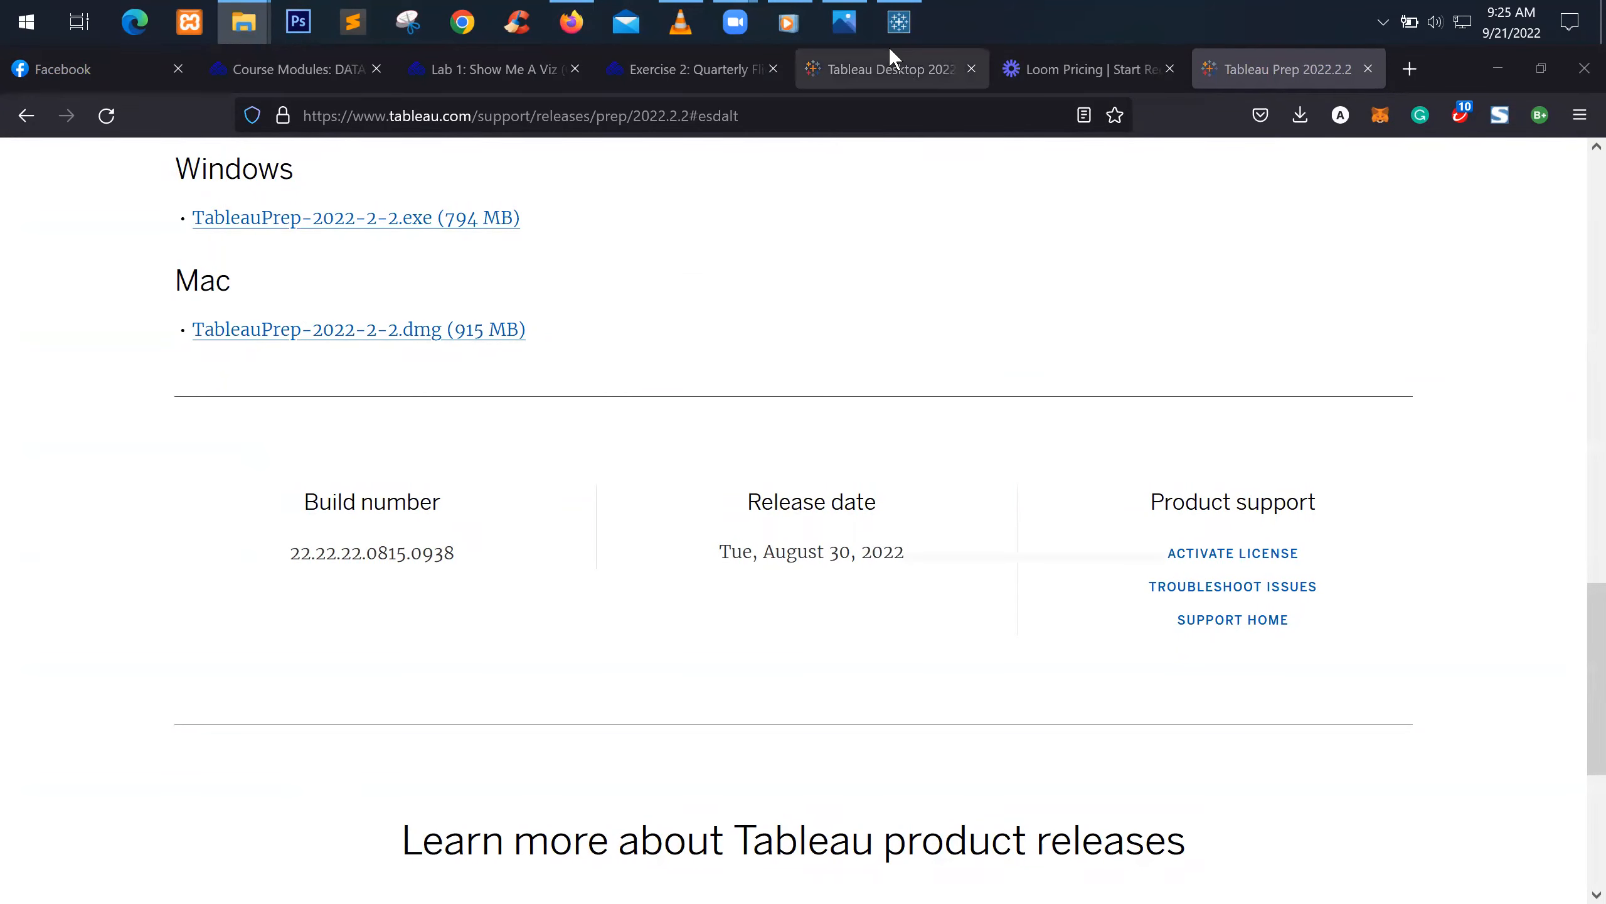
Close passenger_flow with Don't Save and minimize Firefox
click(899, 22)
click(1579, 57)
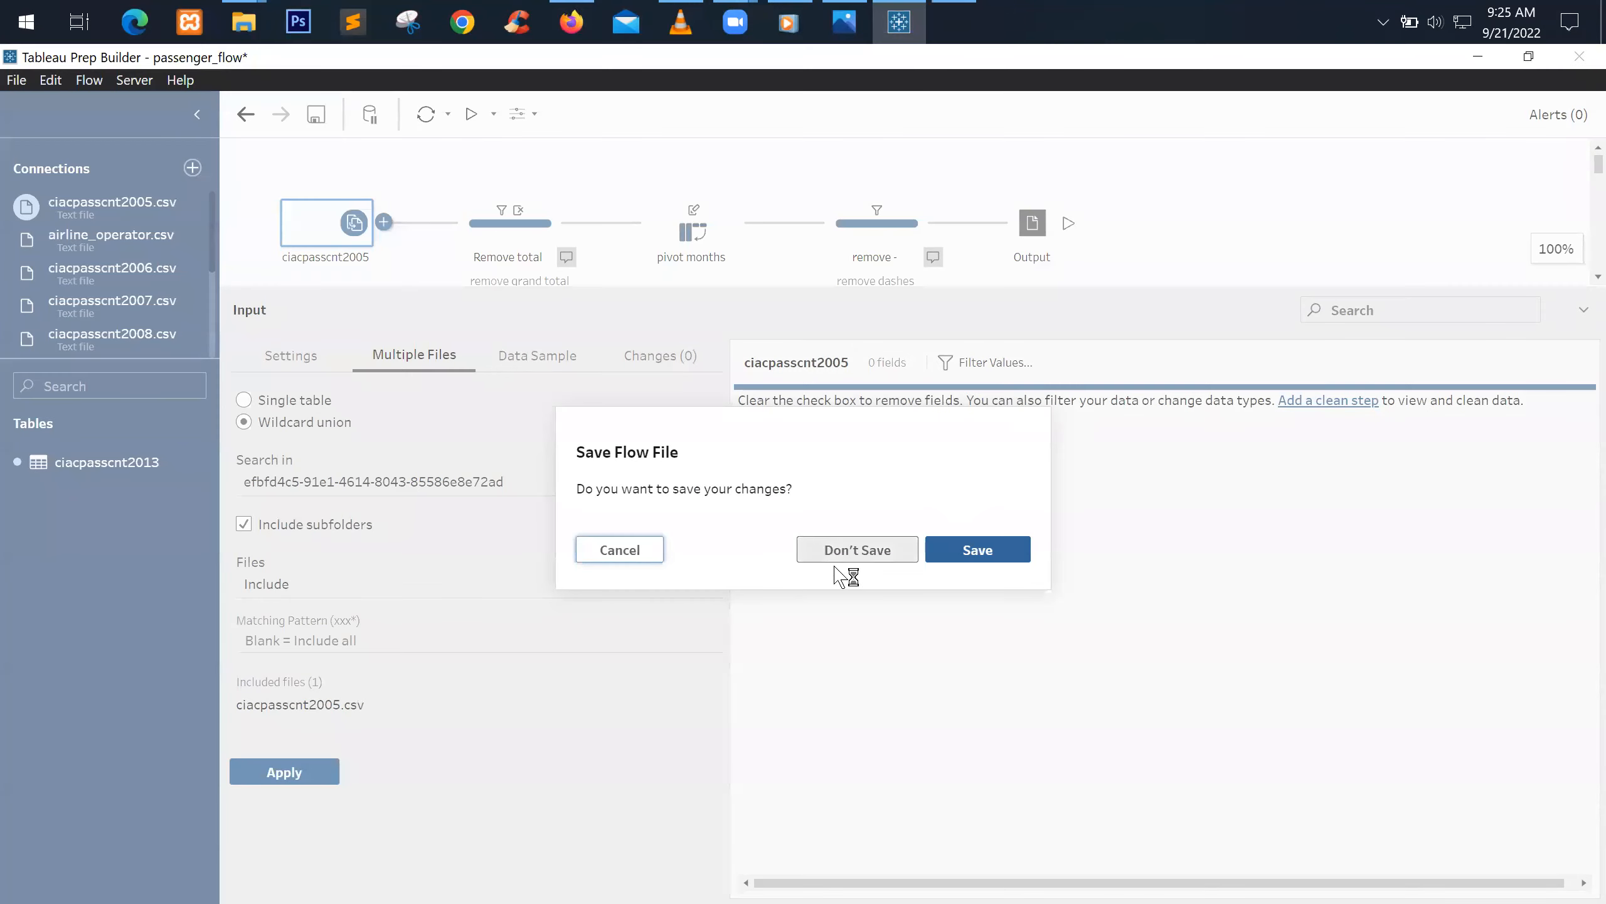
click(883, 560)
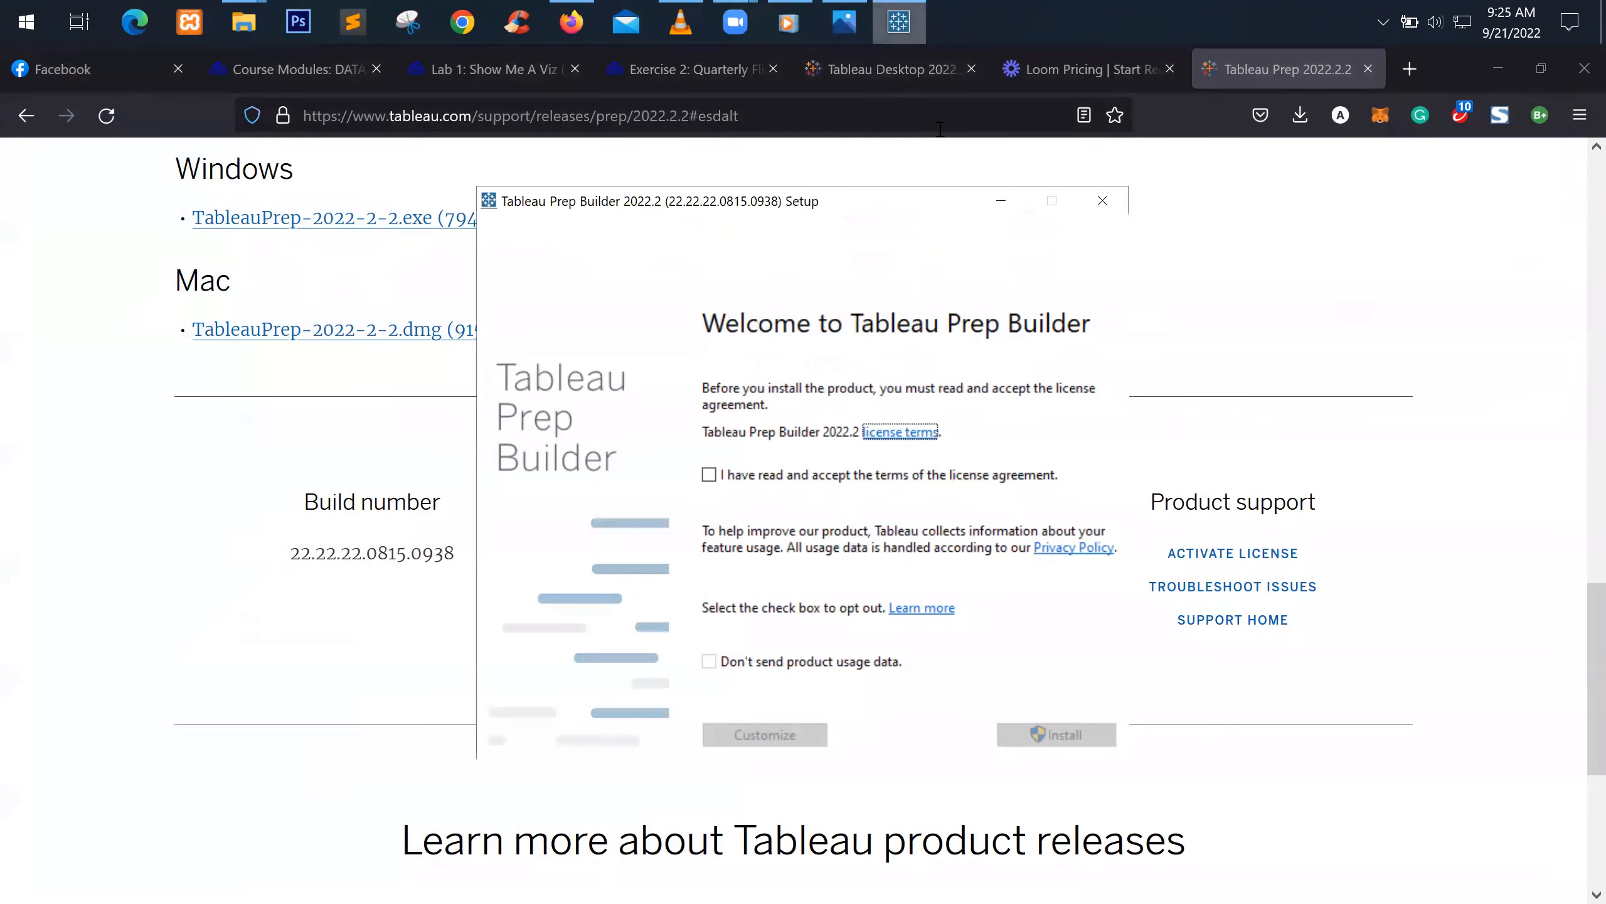
click(1498, 68)
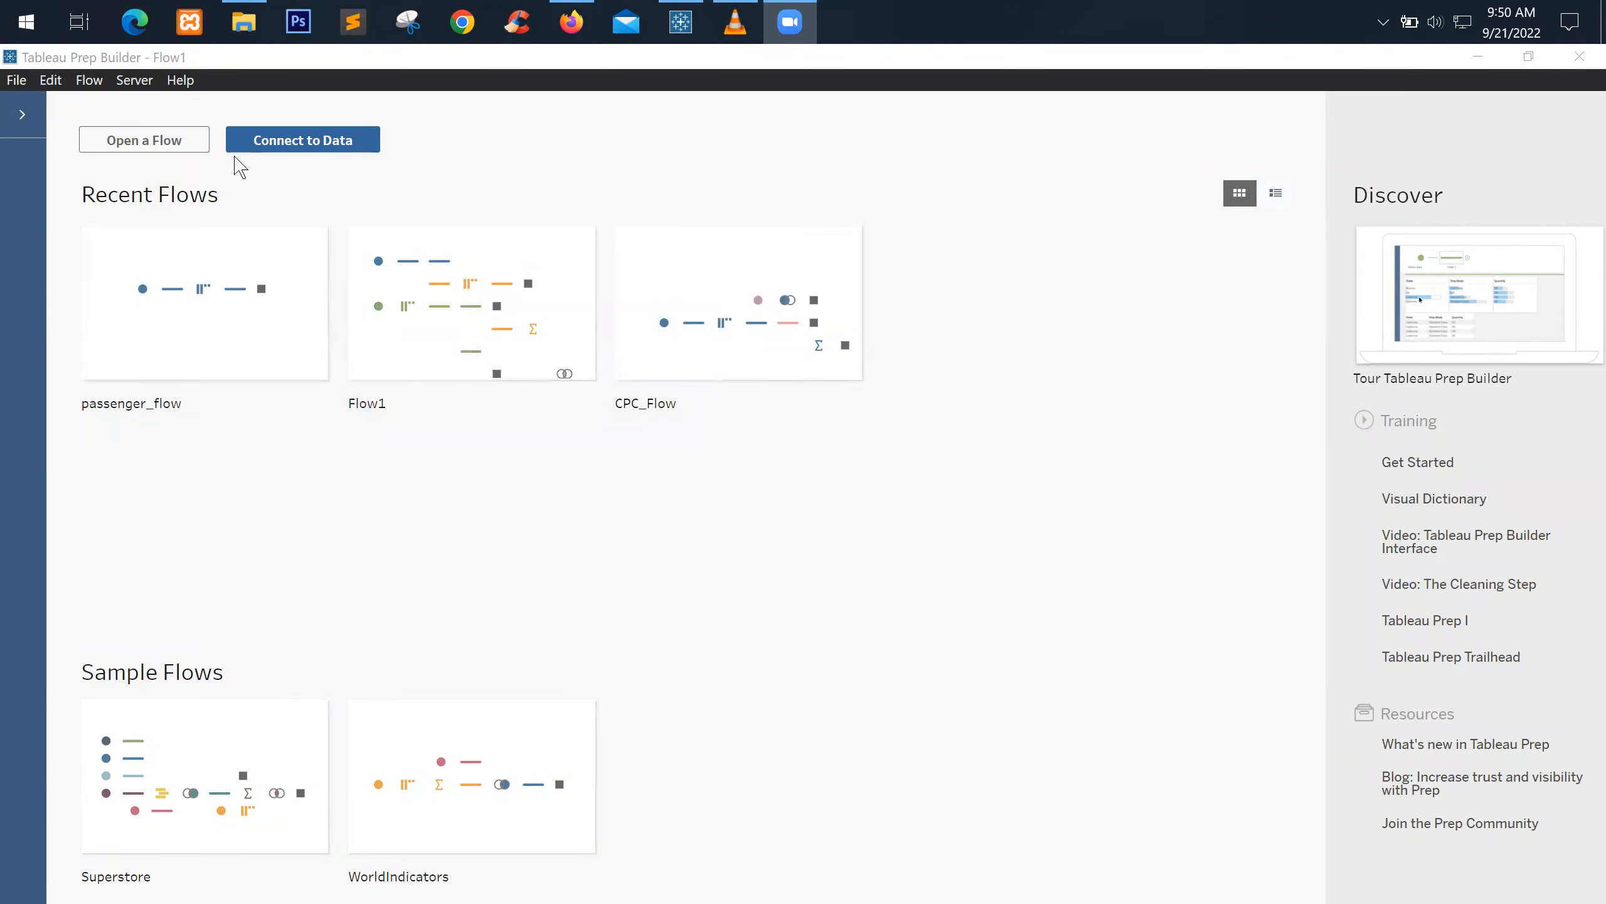
Confirm version 2022.2.2 in Help > About, then reopen passenger_flow and select ciacpasscnt2005
click(188, 81)
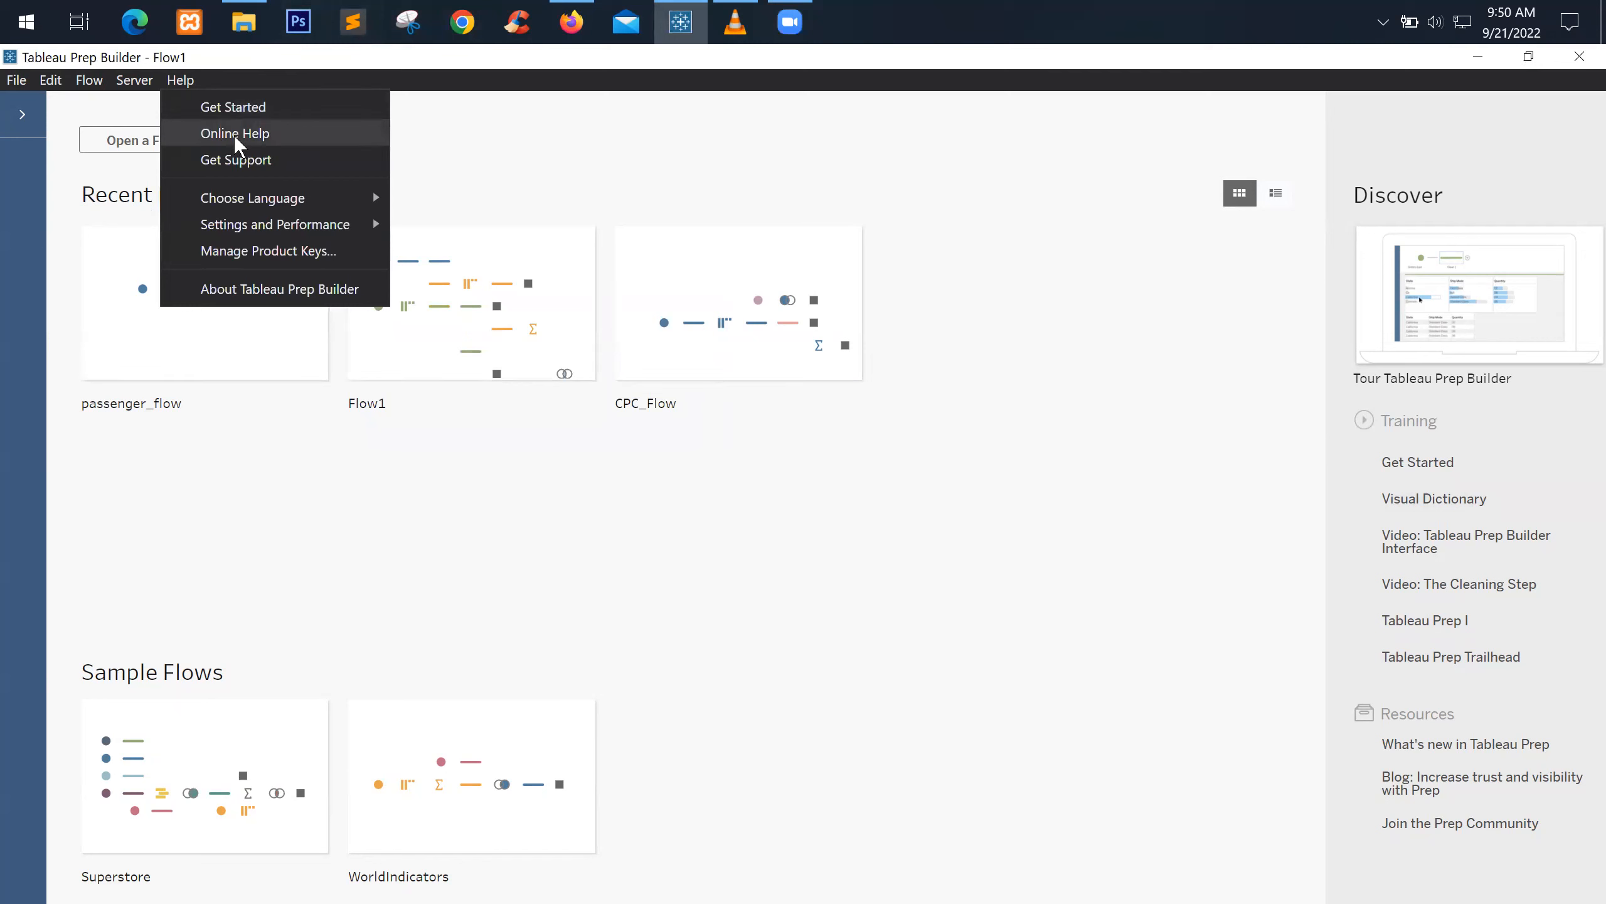
click(279, 290)
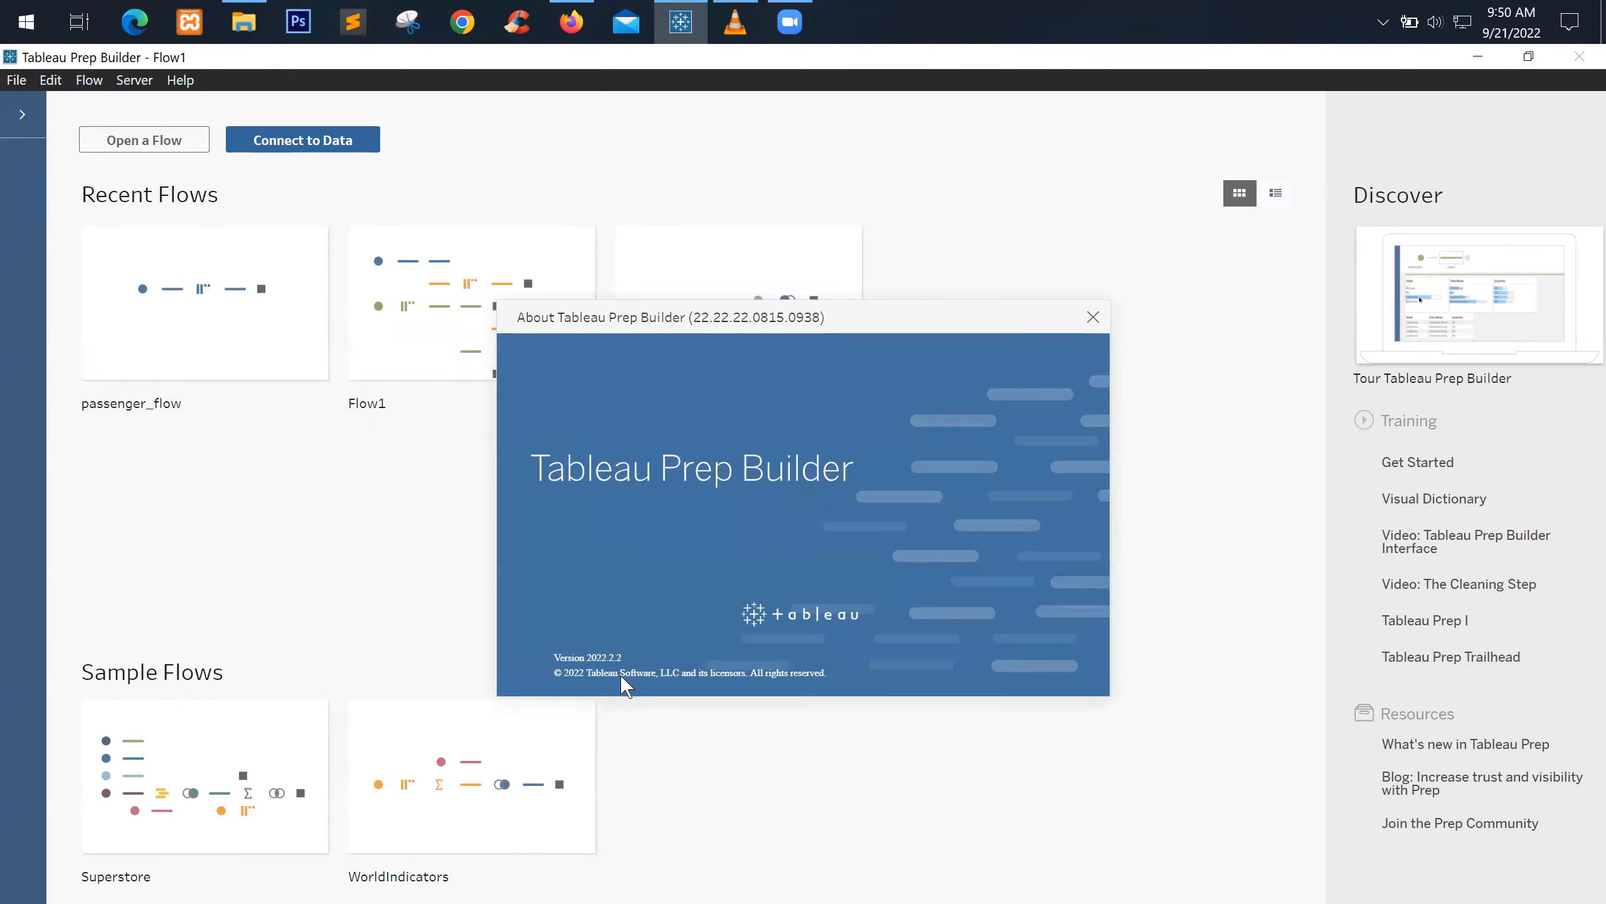
click(1093, 316)
click(170, 235)
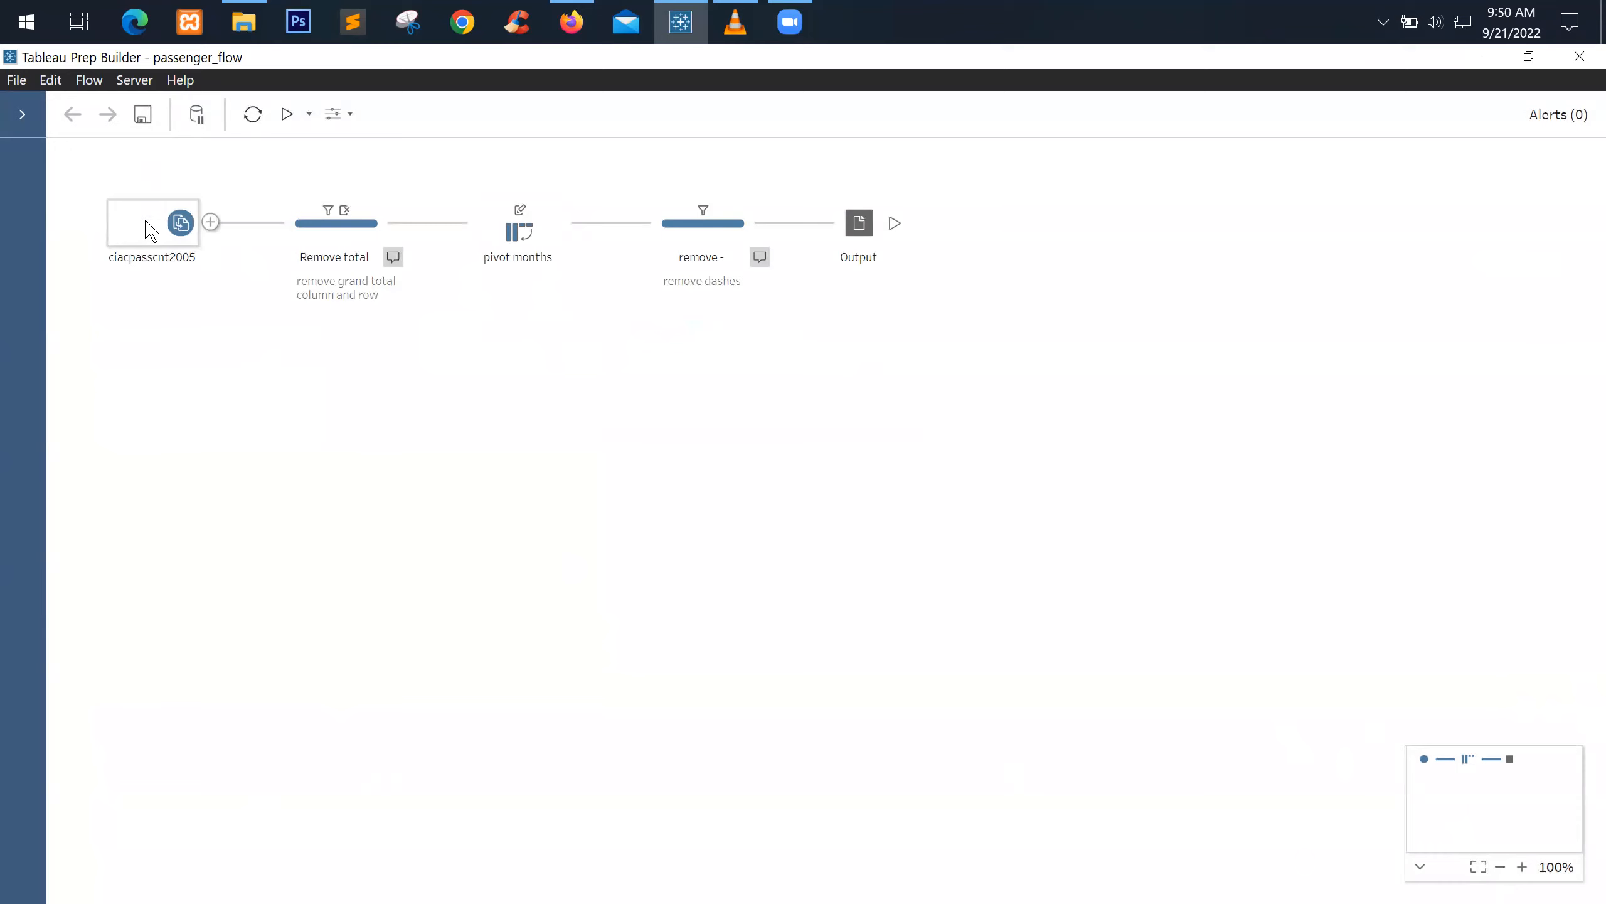
click(150, 231)
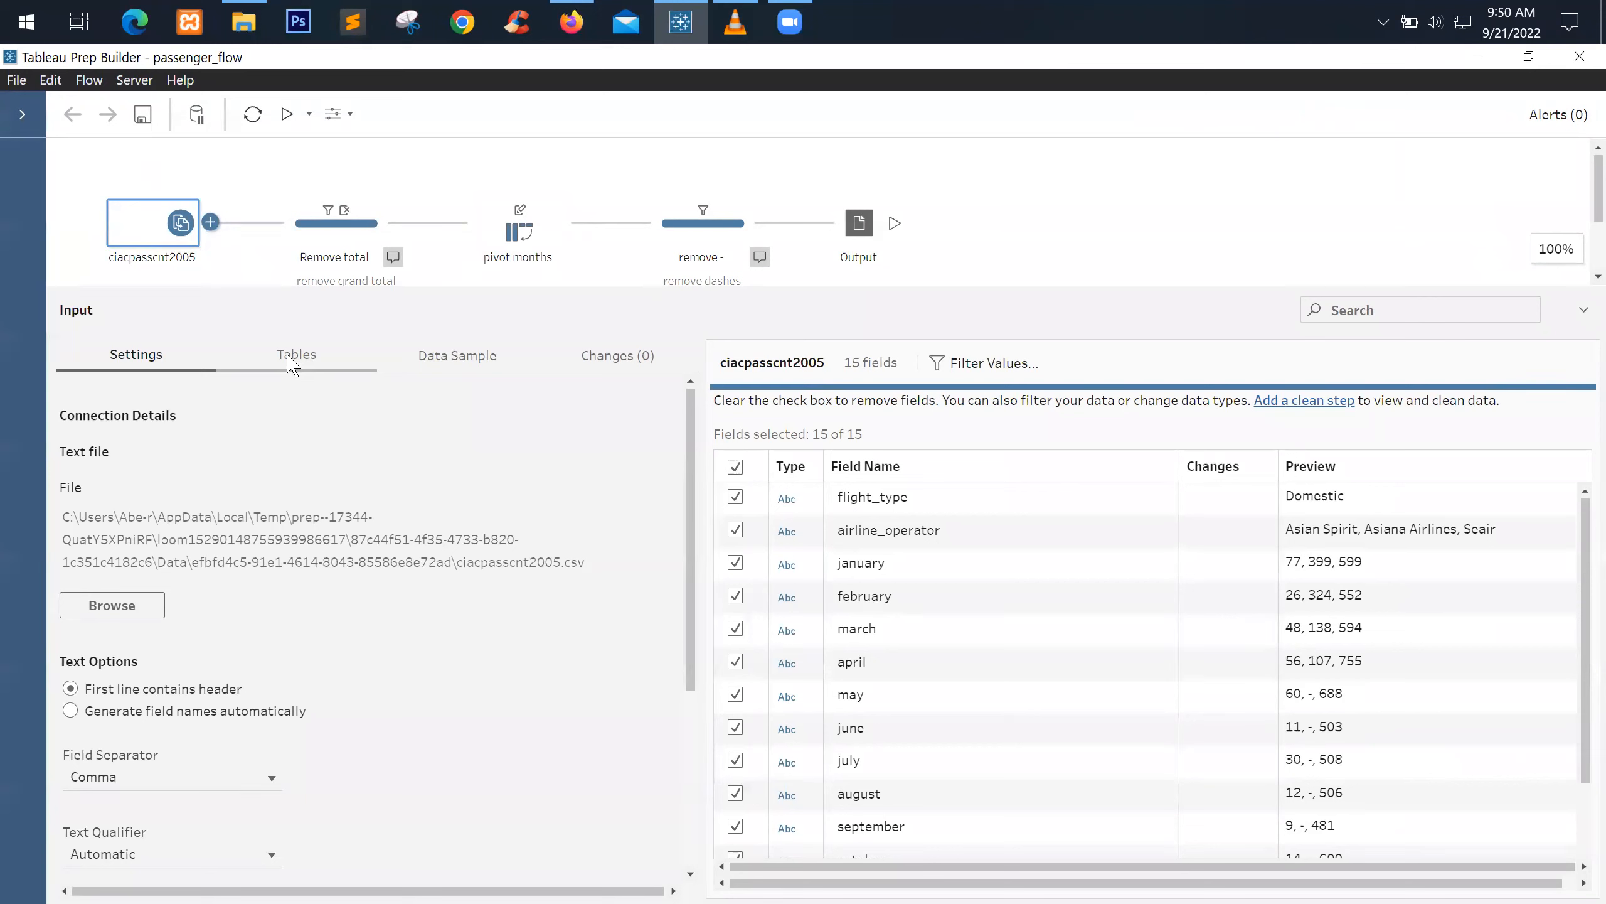
Set the ciacpasscnt2005 input's Tables option to Union multiple tables
click(310, 357)
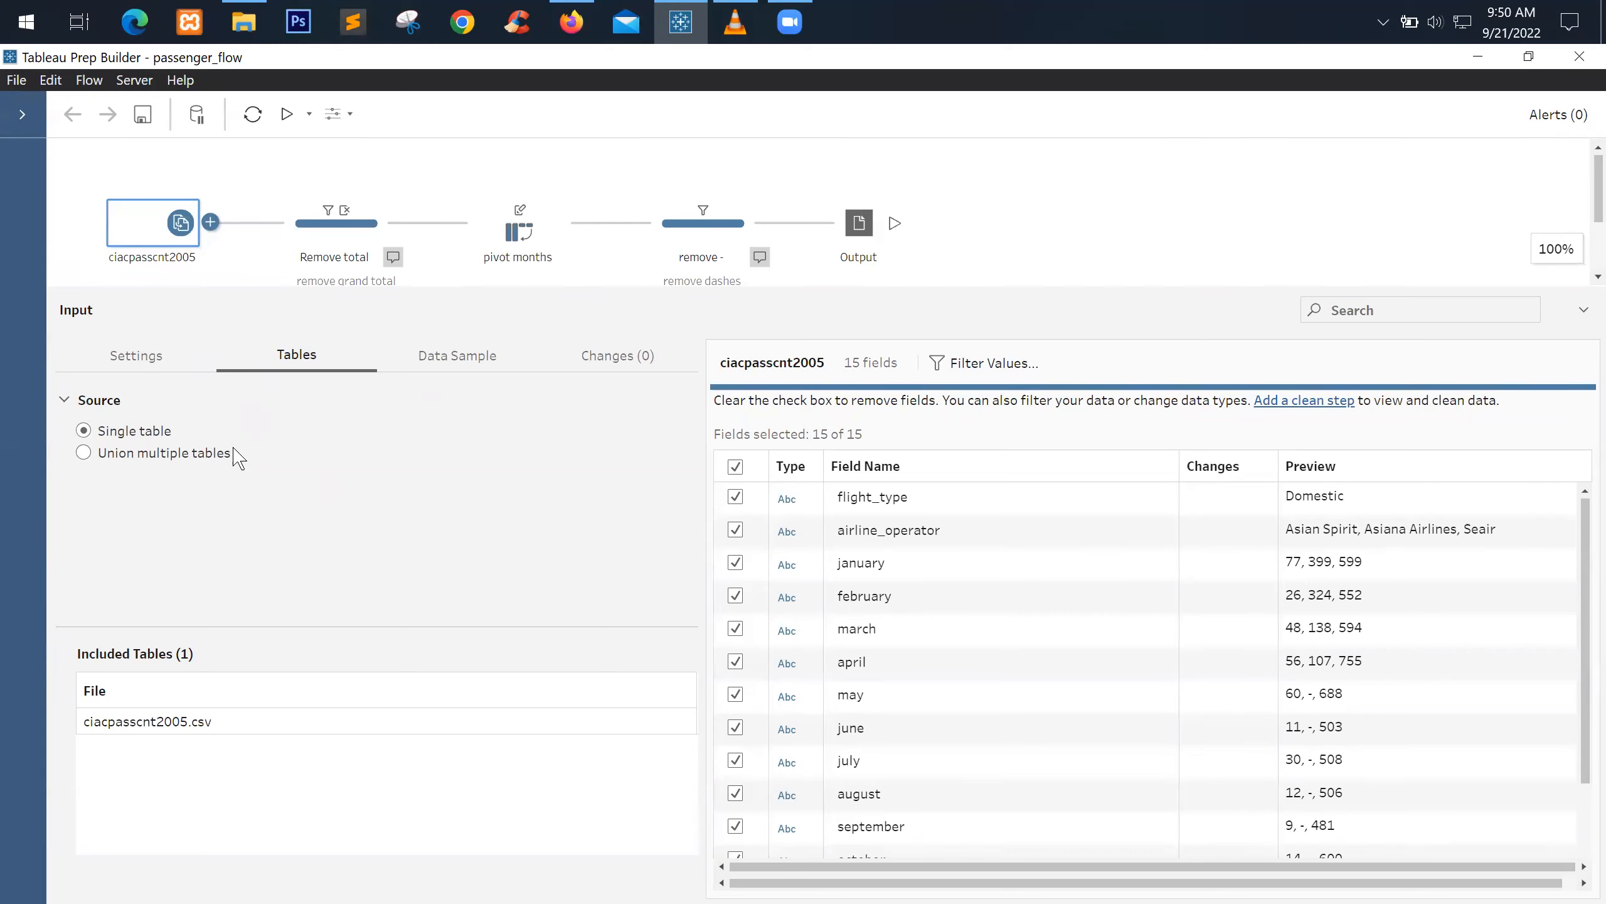
click(138, 455)
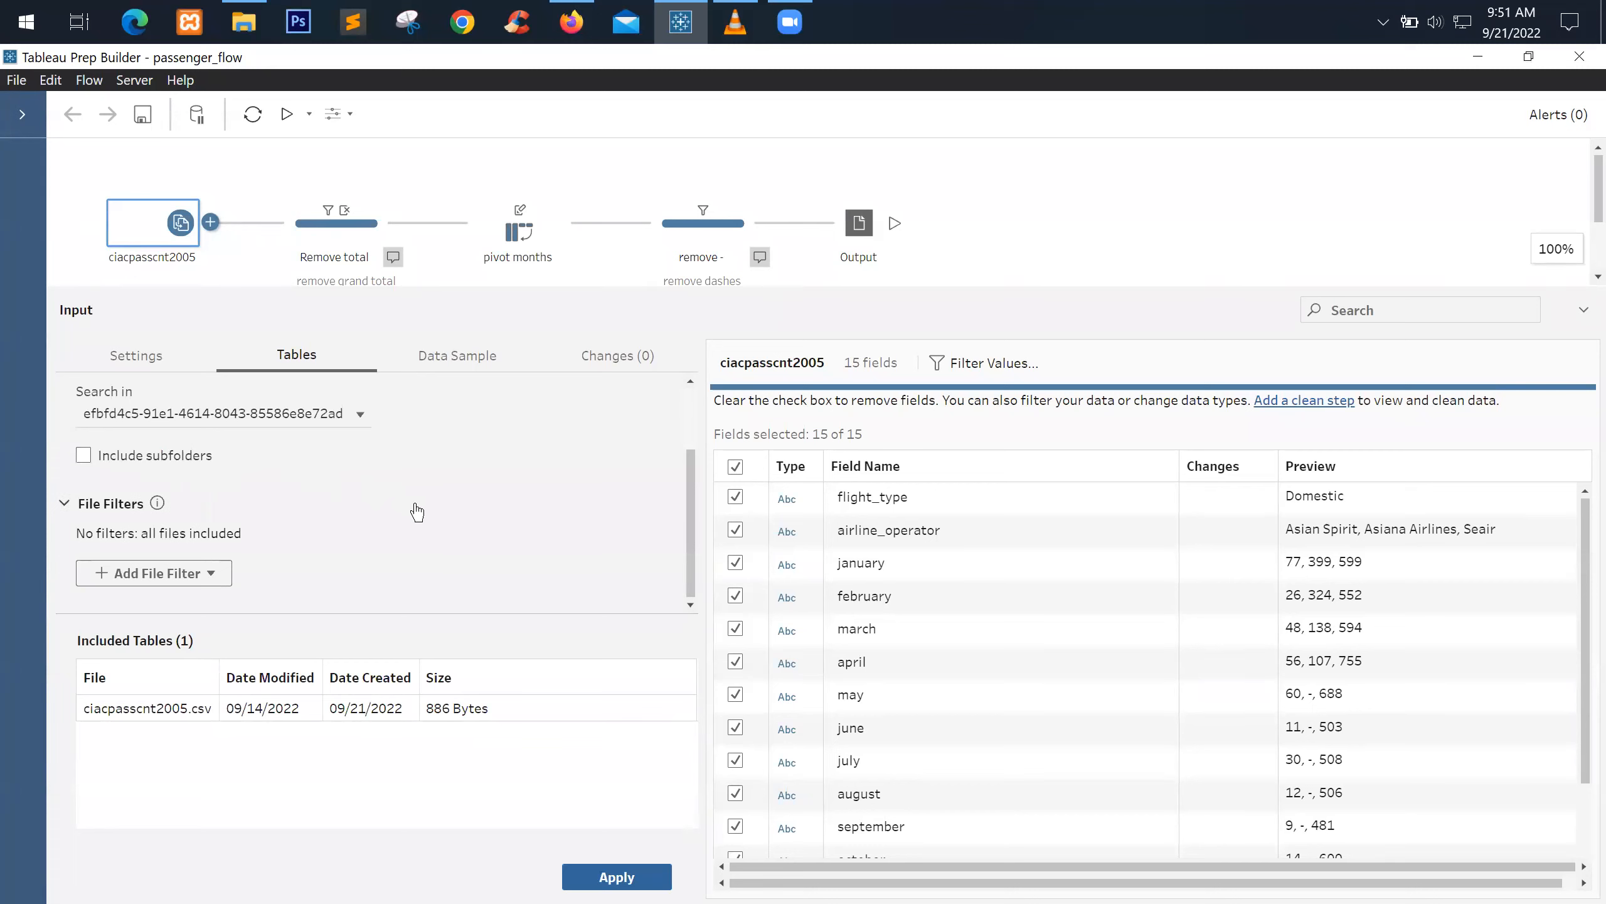
scroll(414, 511, up, 2)
scroll(412, 512, down, 2)
scroll(408, 521, up, 2)
scroll(314, 539, down, 2)
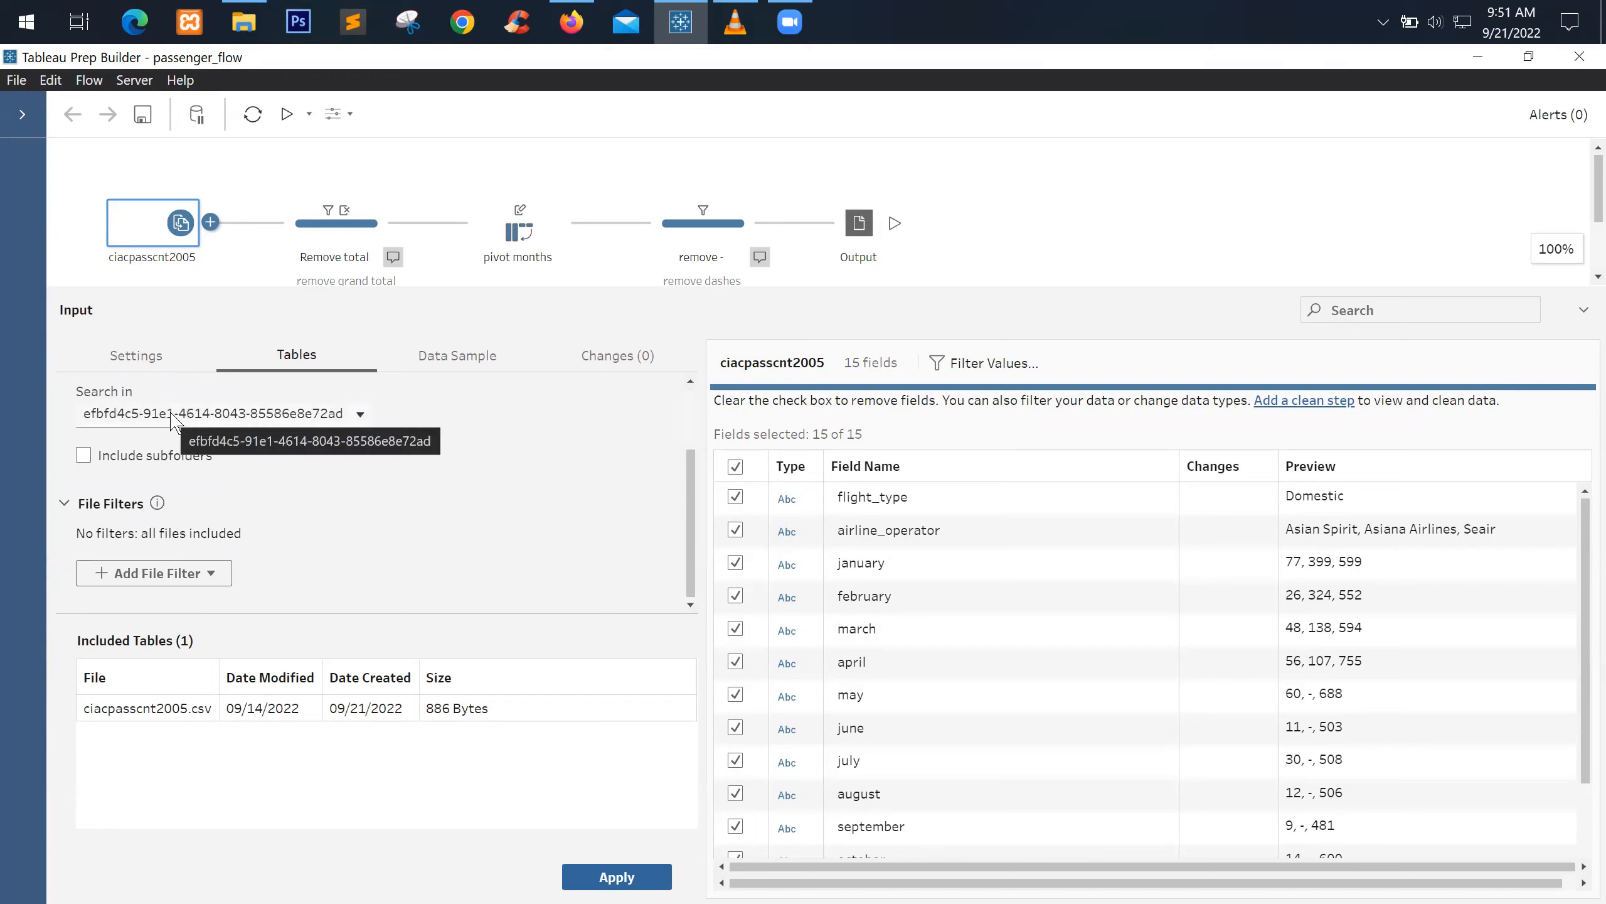
Review the Search in folder and file filter choices, leaving both unchanged
click(217, 420)
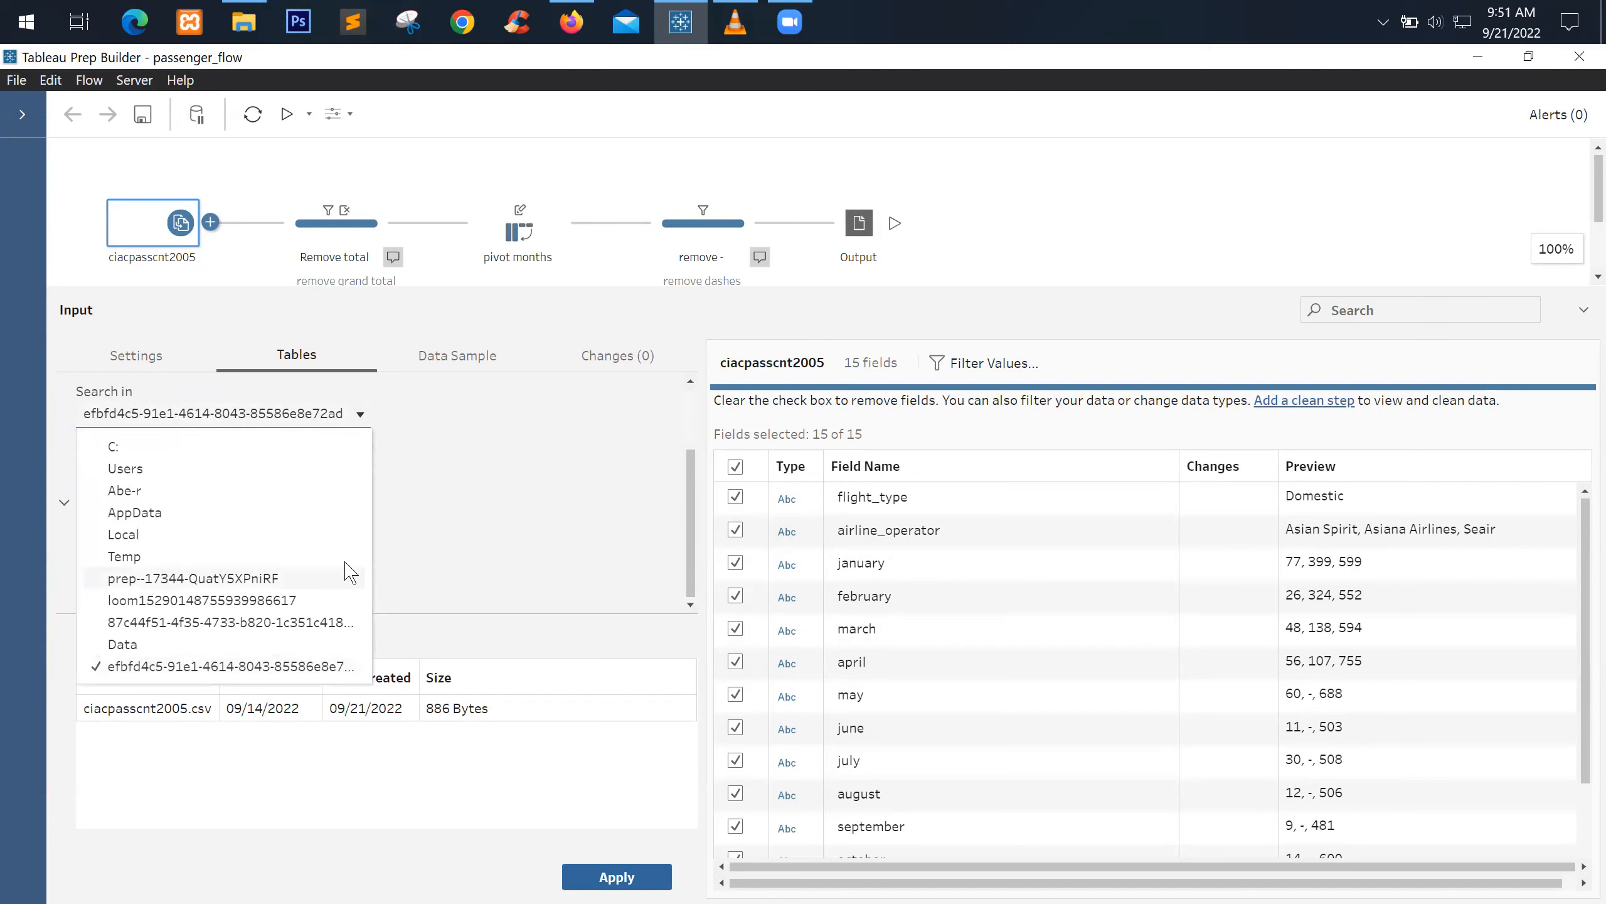
key(Escape)
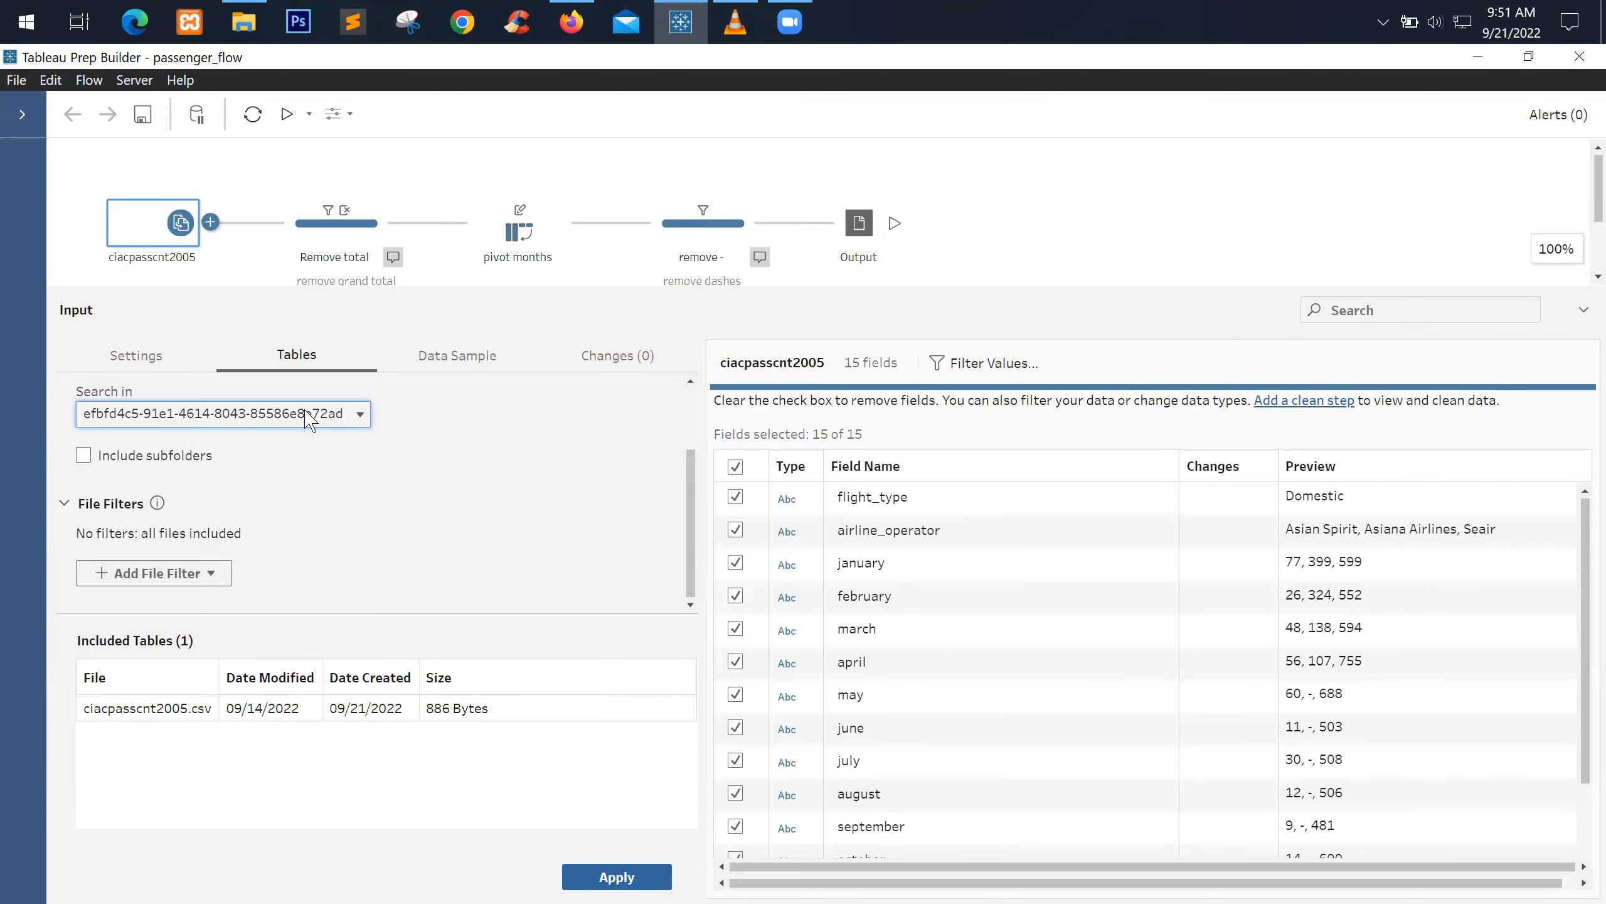
click(204, 573)
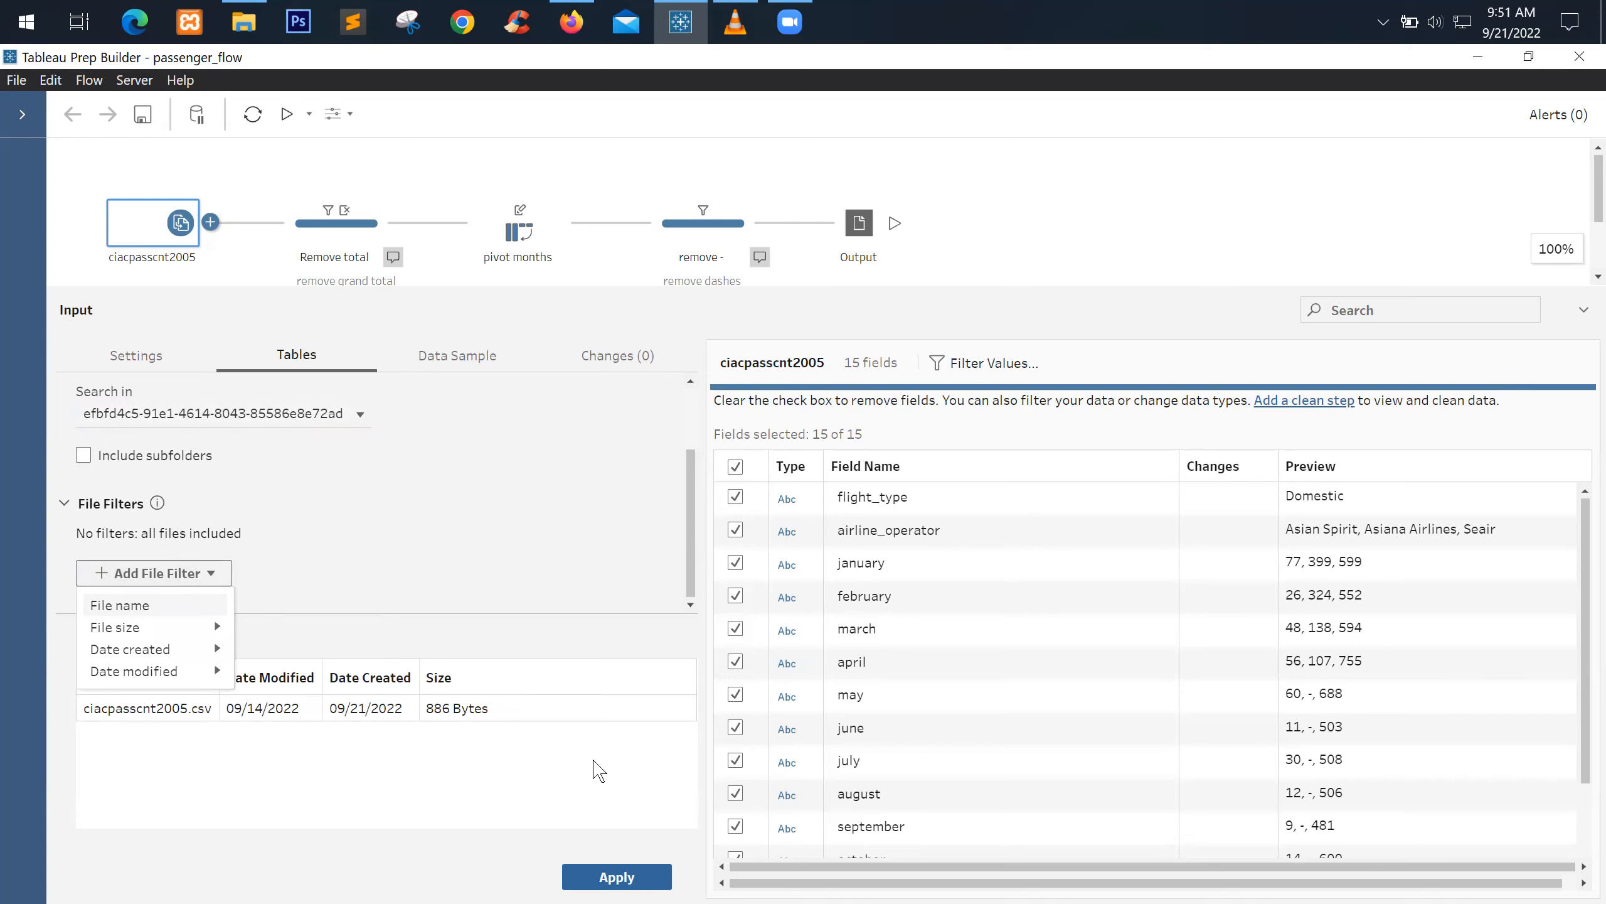
key(Escape)
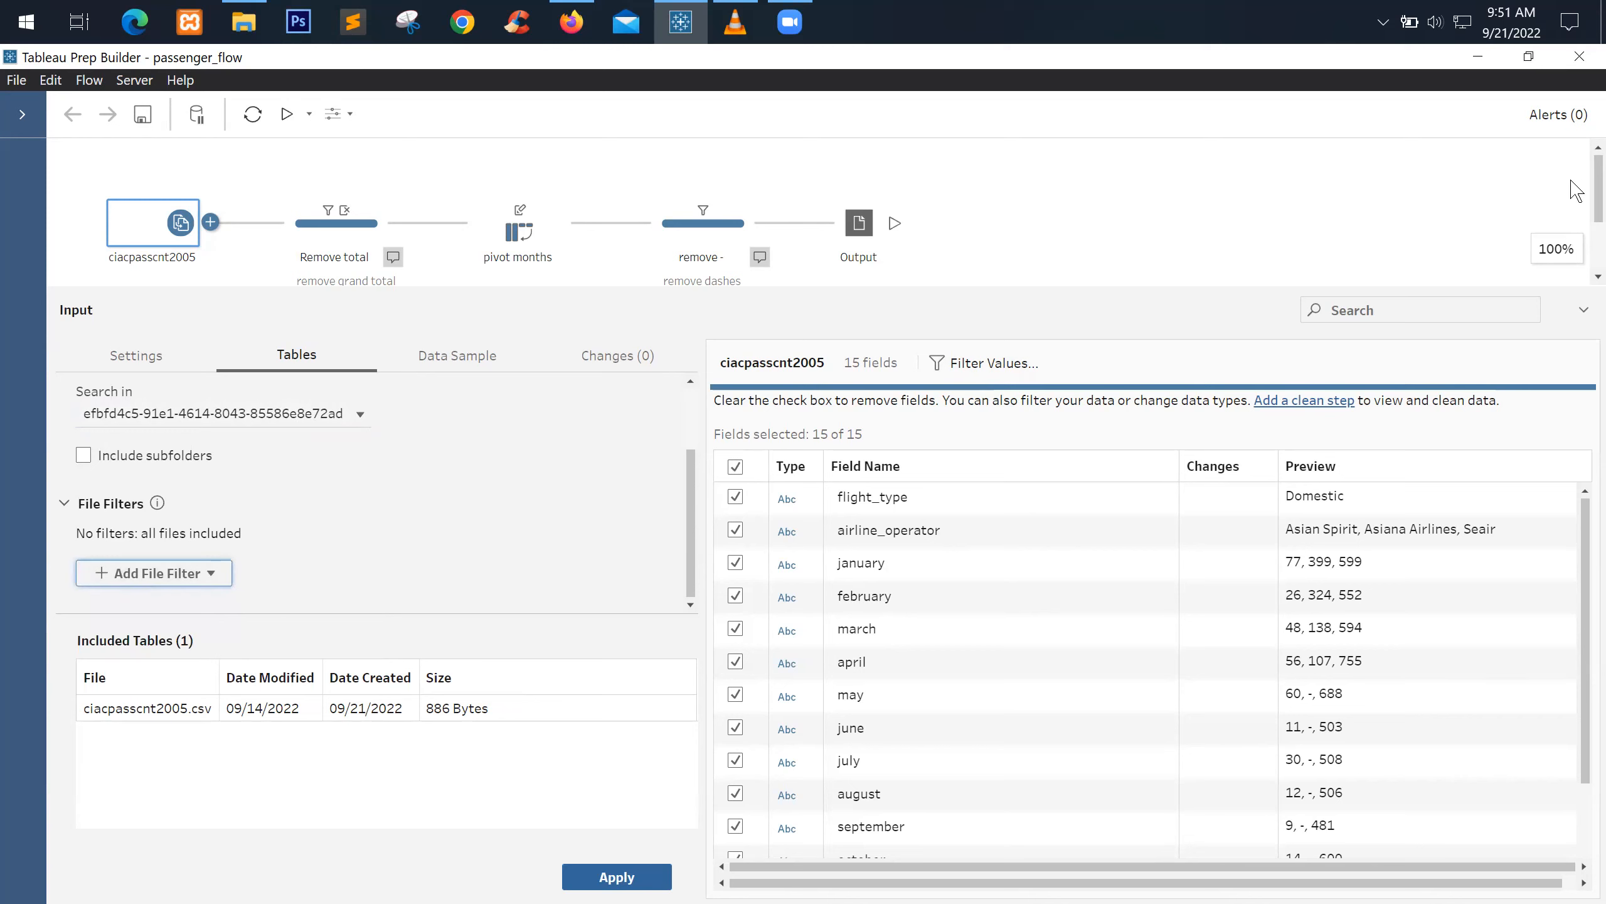
click(22, 115)
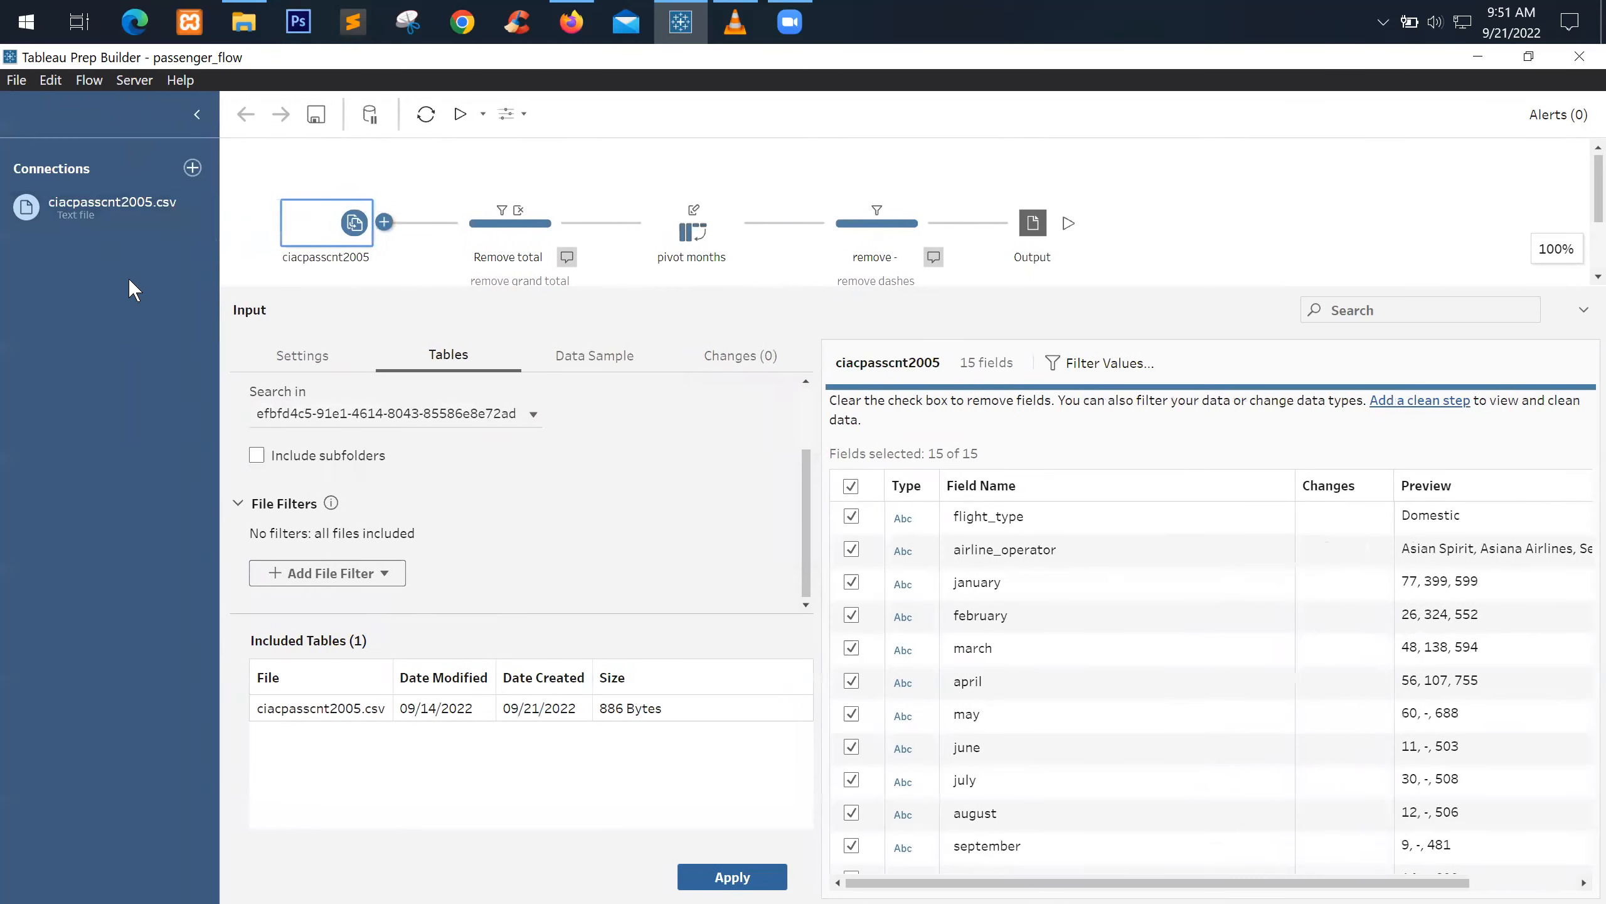
click(131, 203)
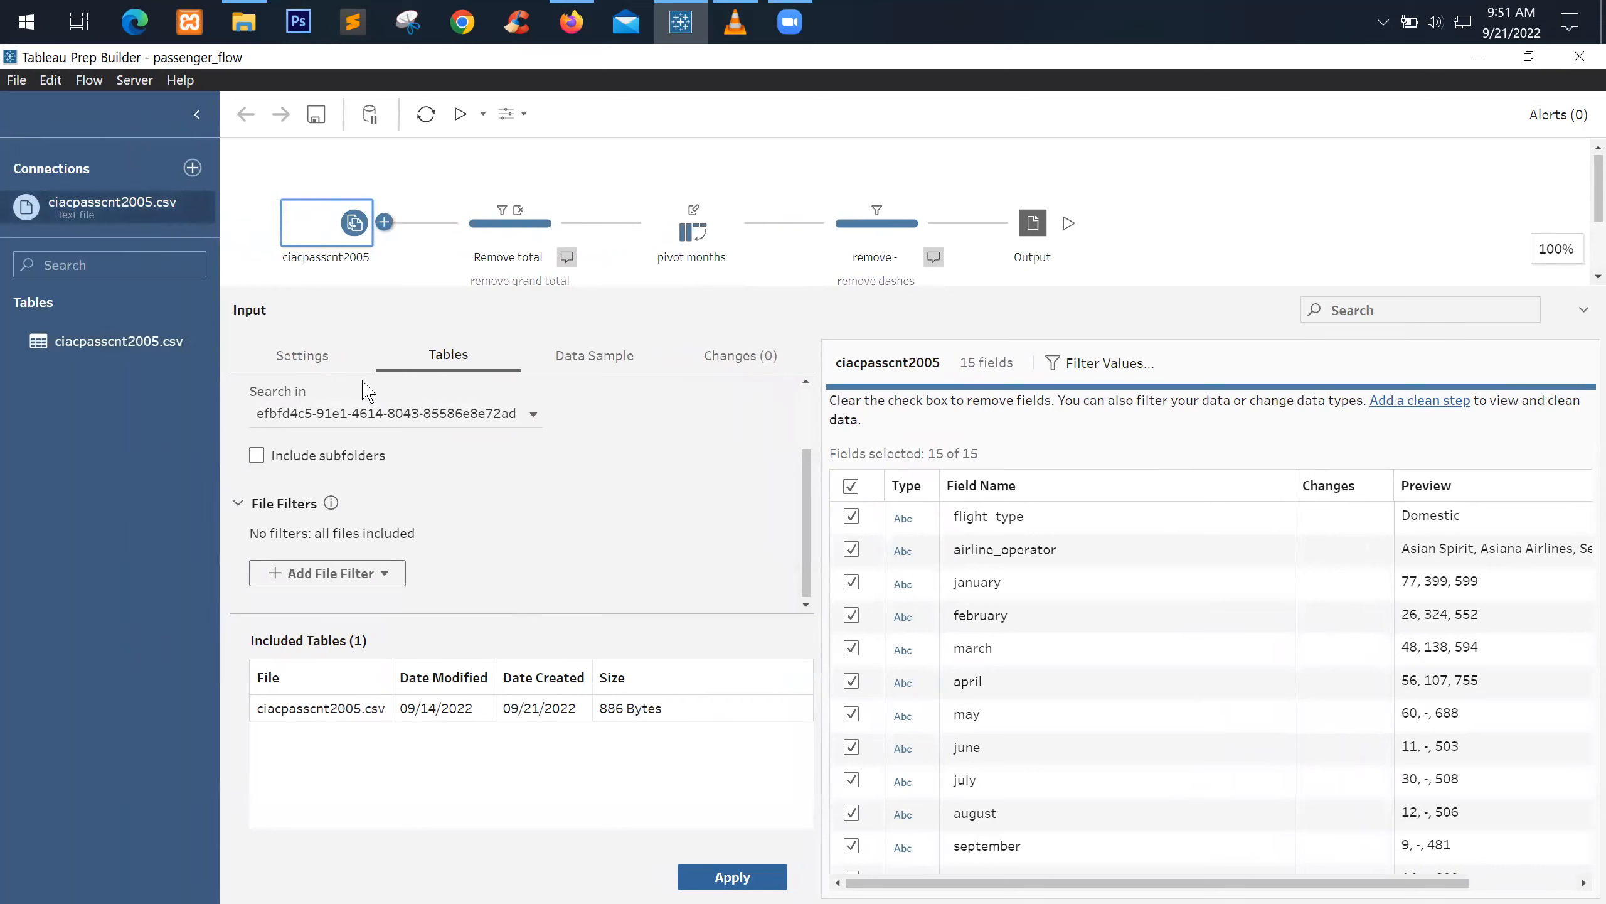
click(497, 415)
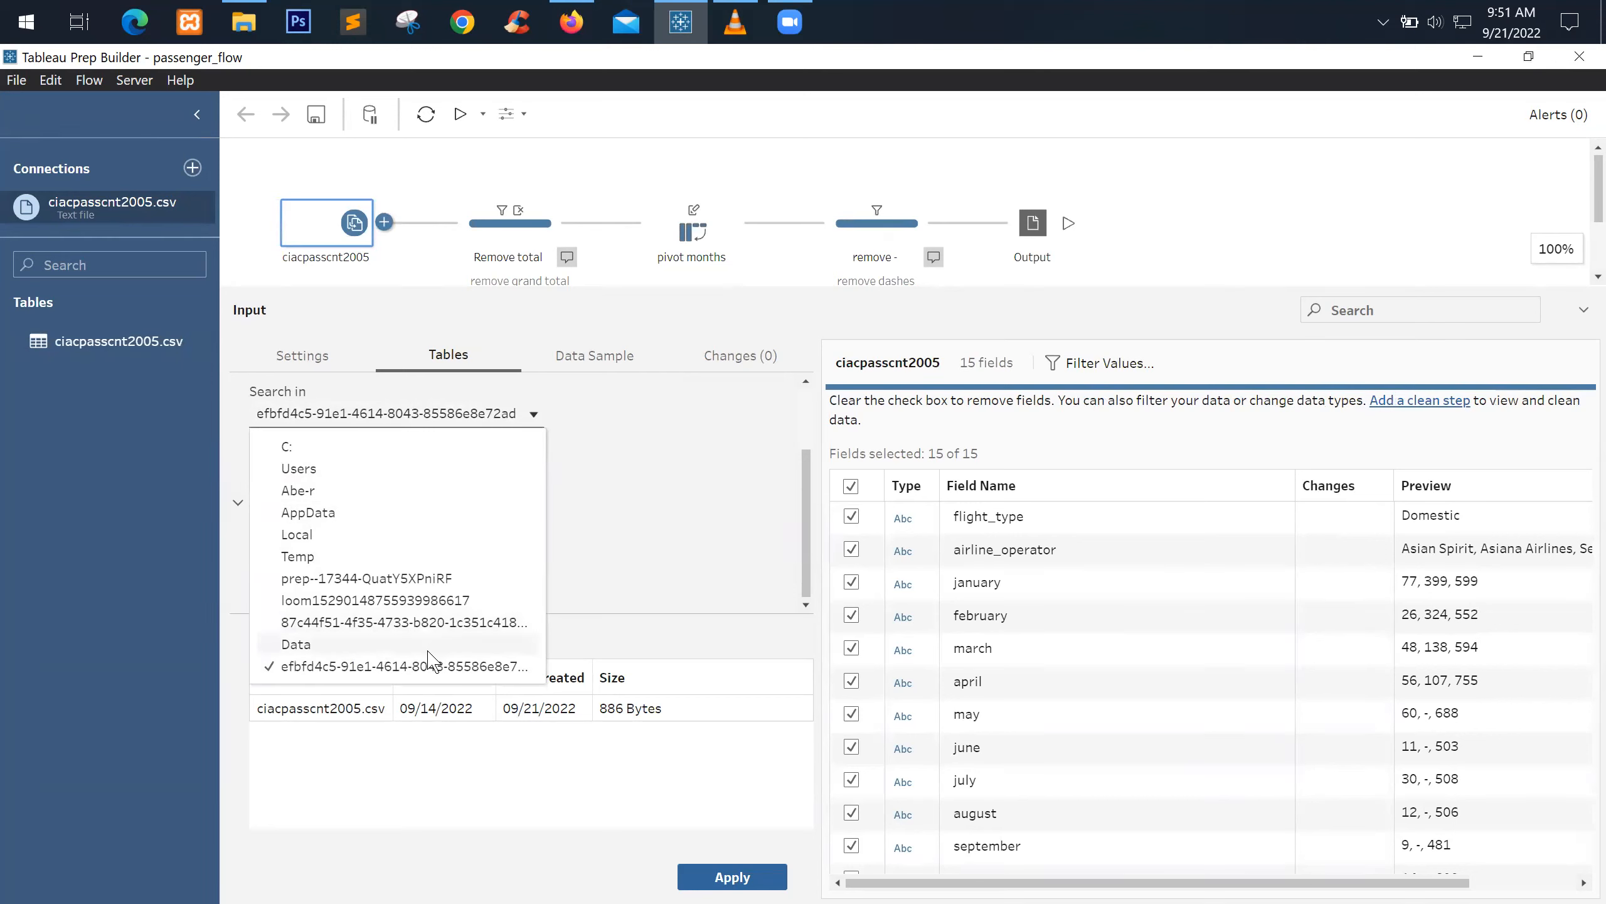
click(466, 667)
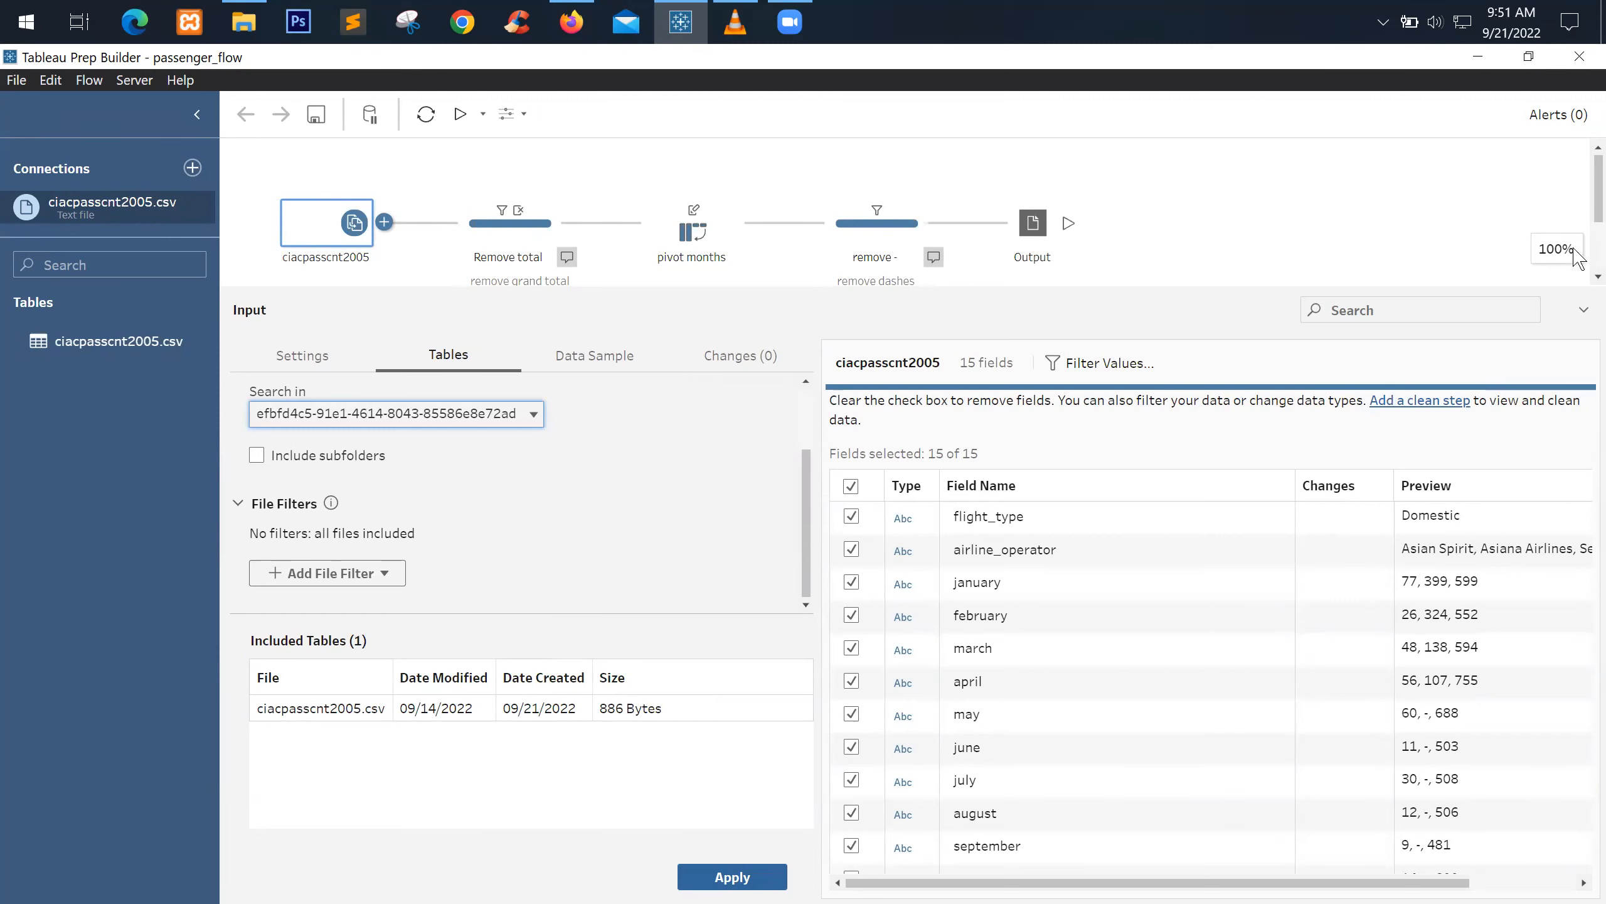
click(26, 81)
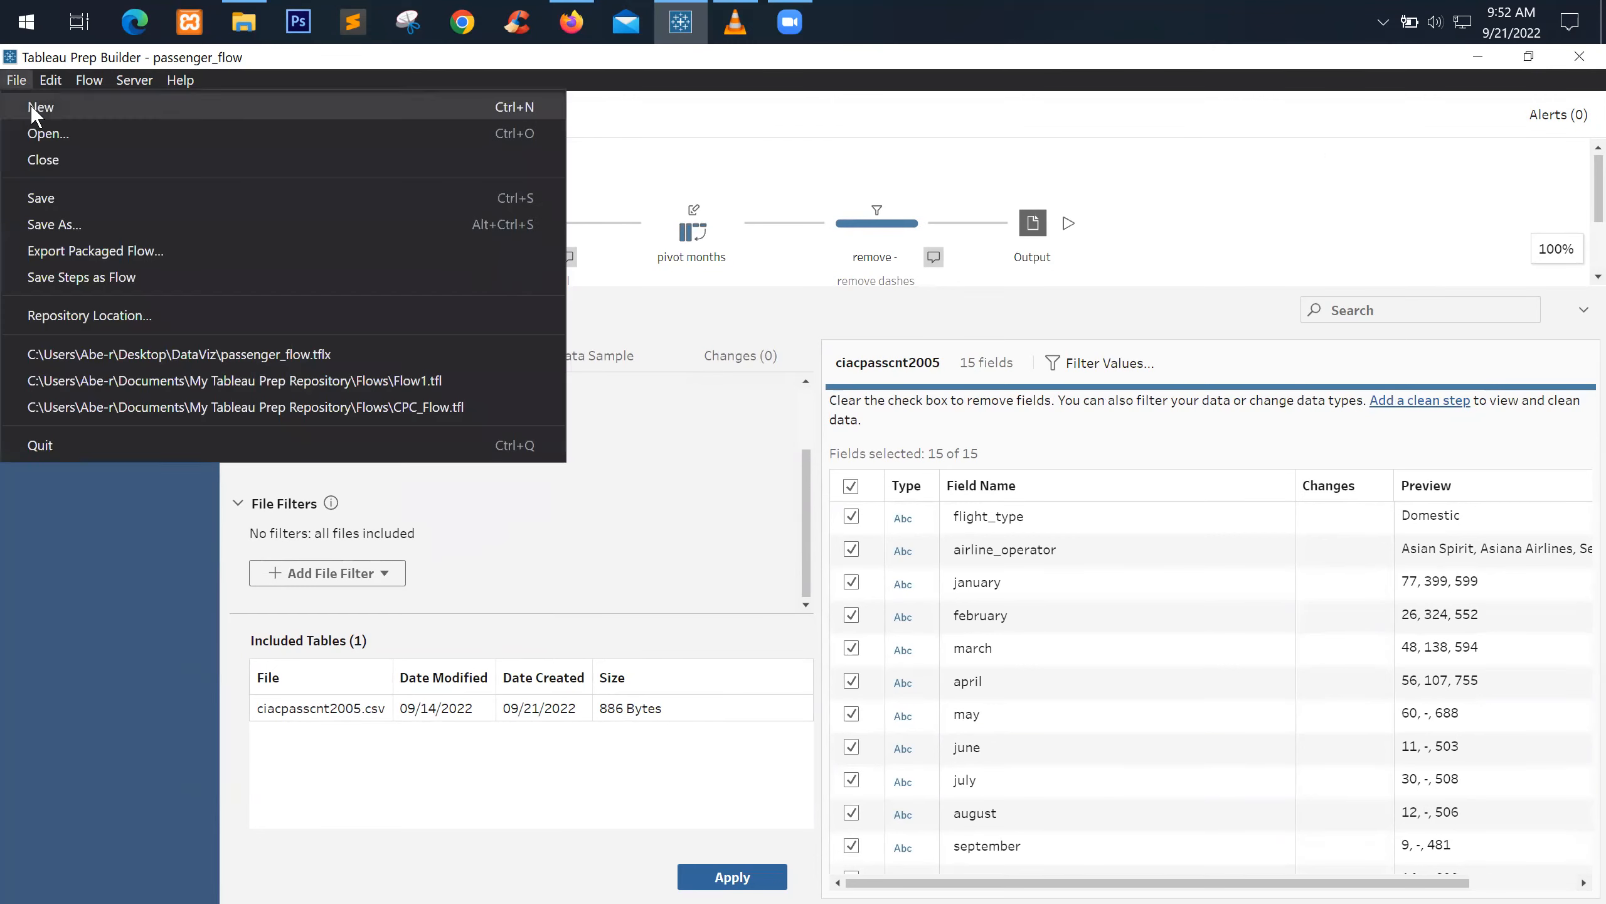
Start a new flow and connect ciacpasscnt2005.csv as a text file input
click(26, 82)
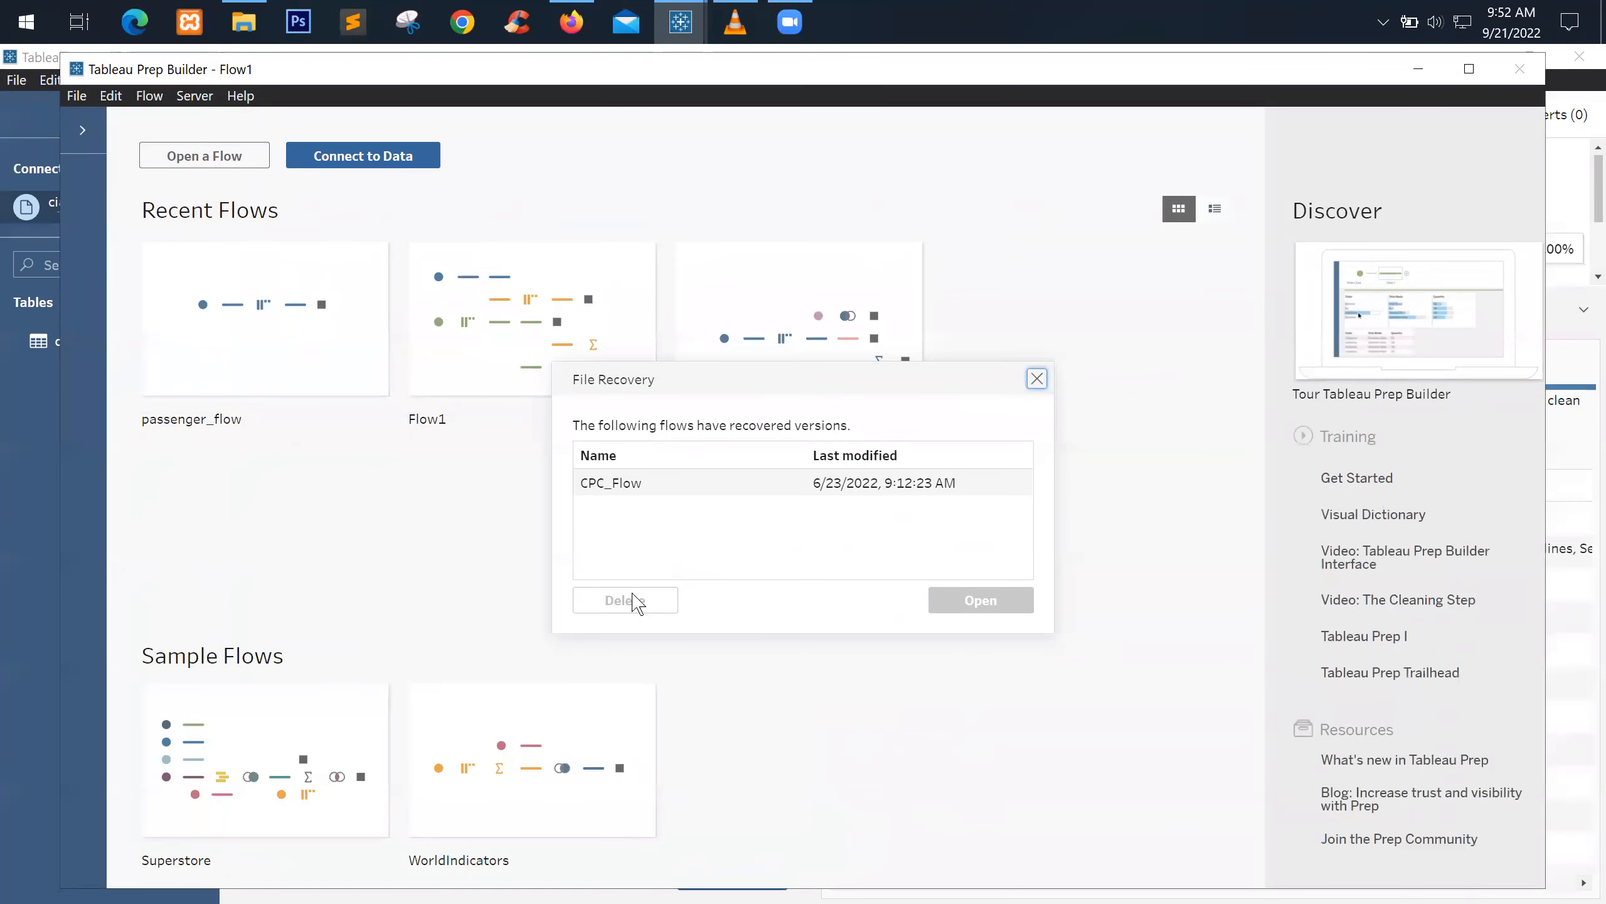
click(1037, 380)
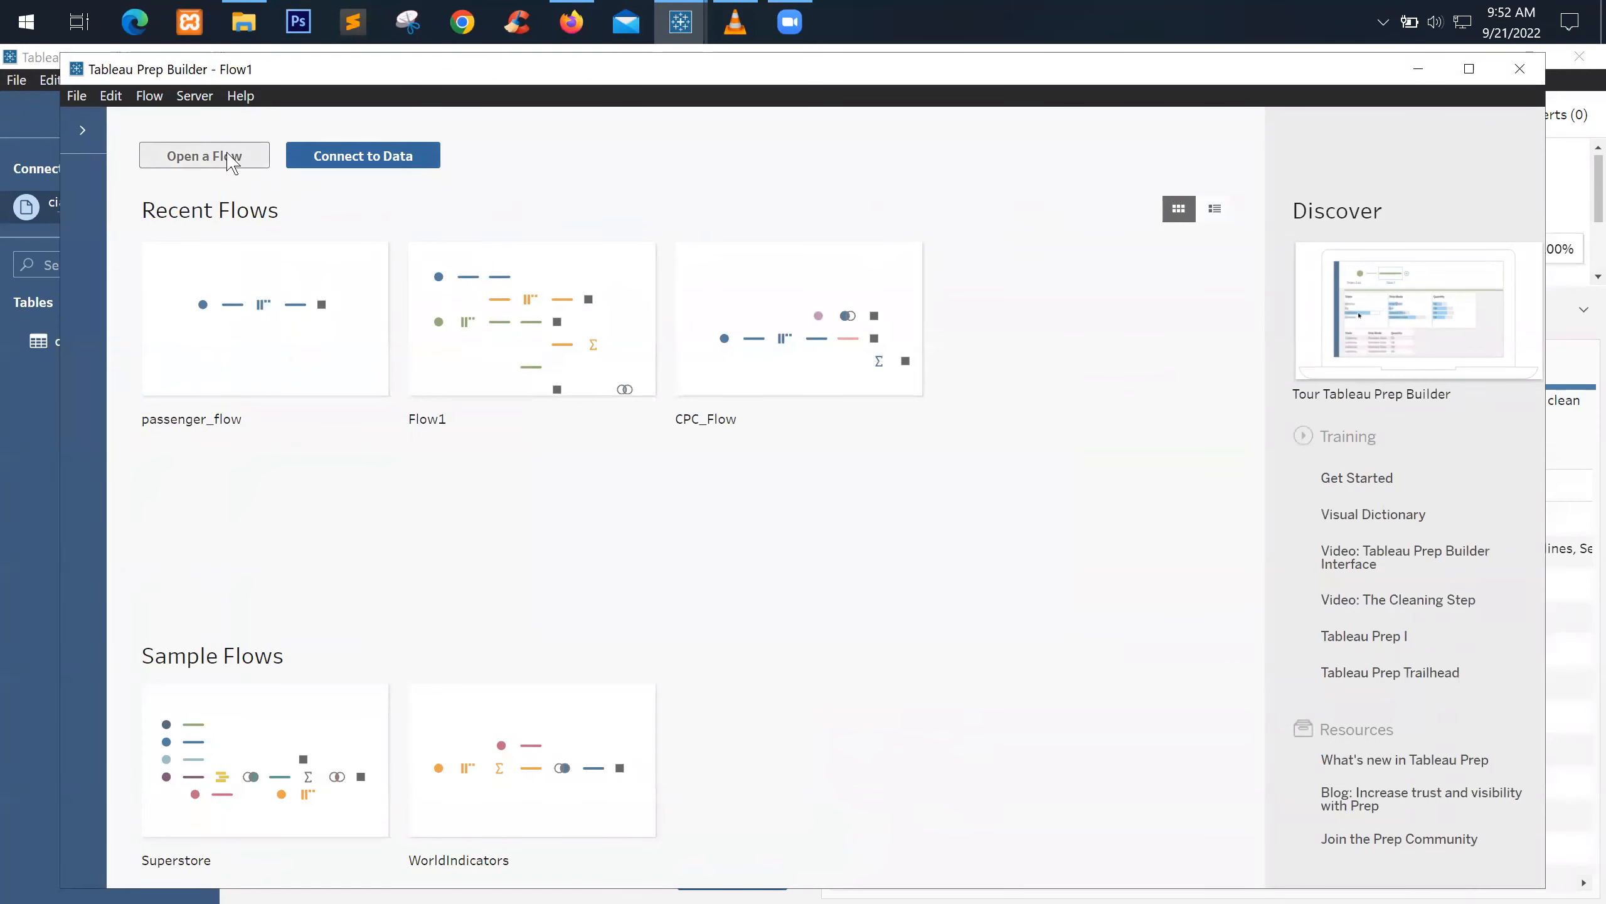
click(83, 129)
click(252, 182)
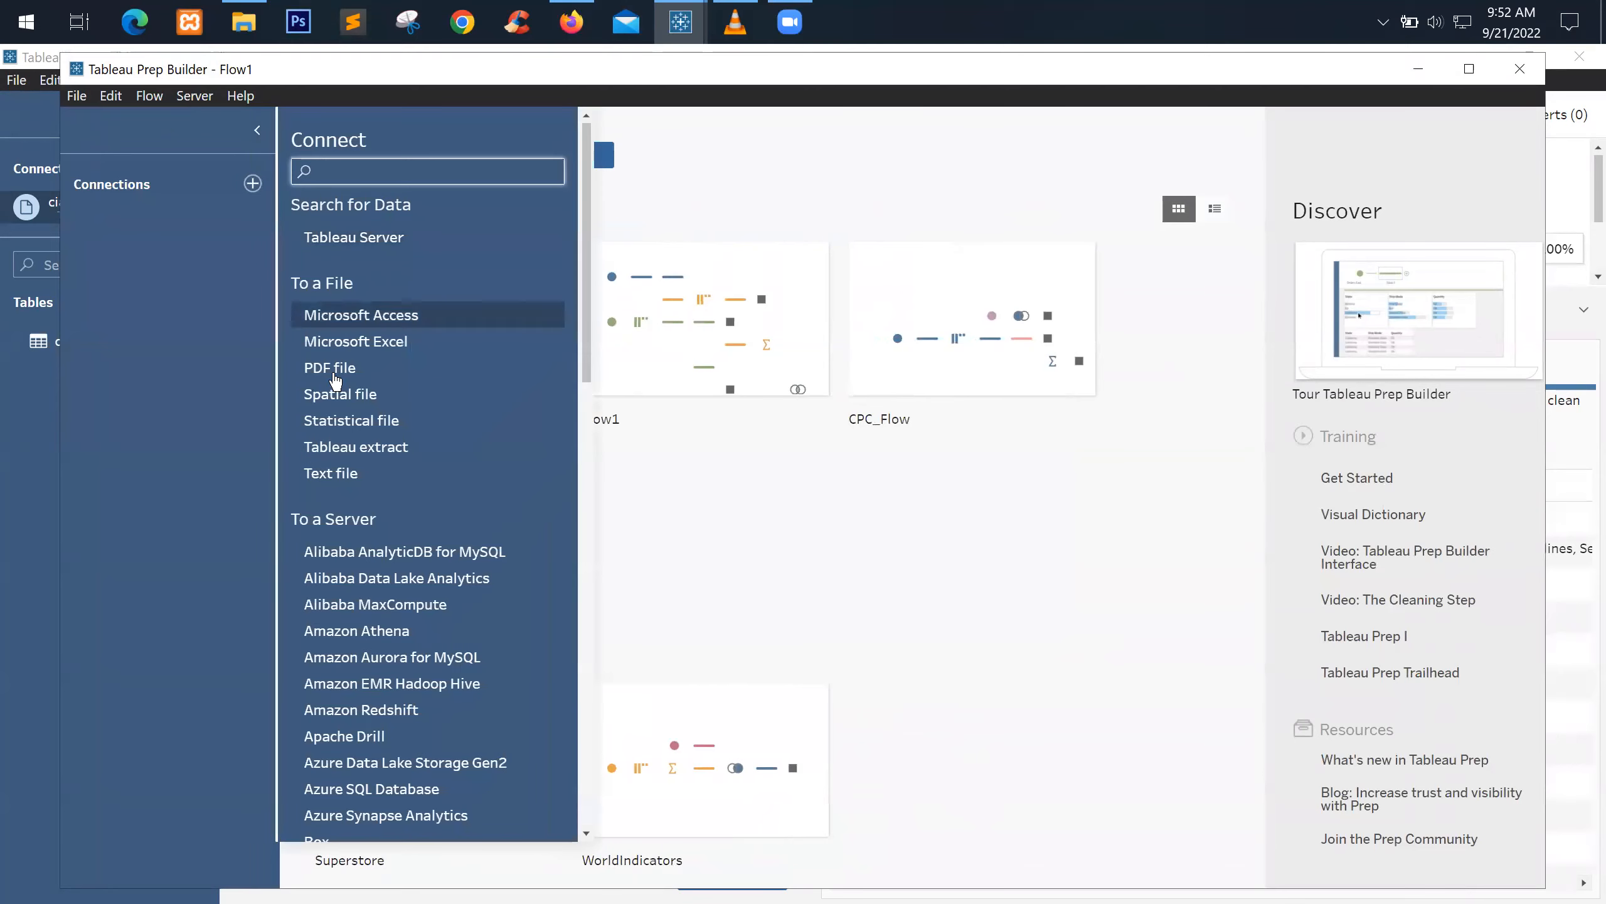
click(332, 471)
click(405, 265)
click(647, 576)
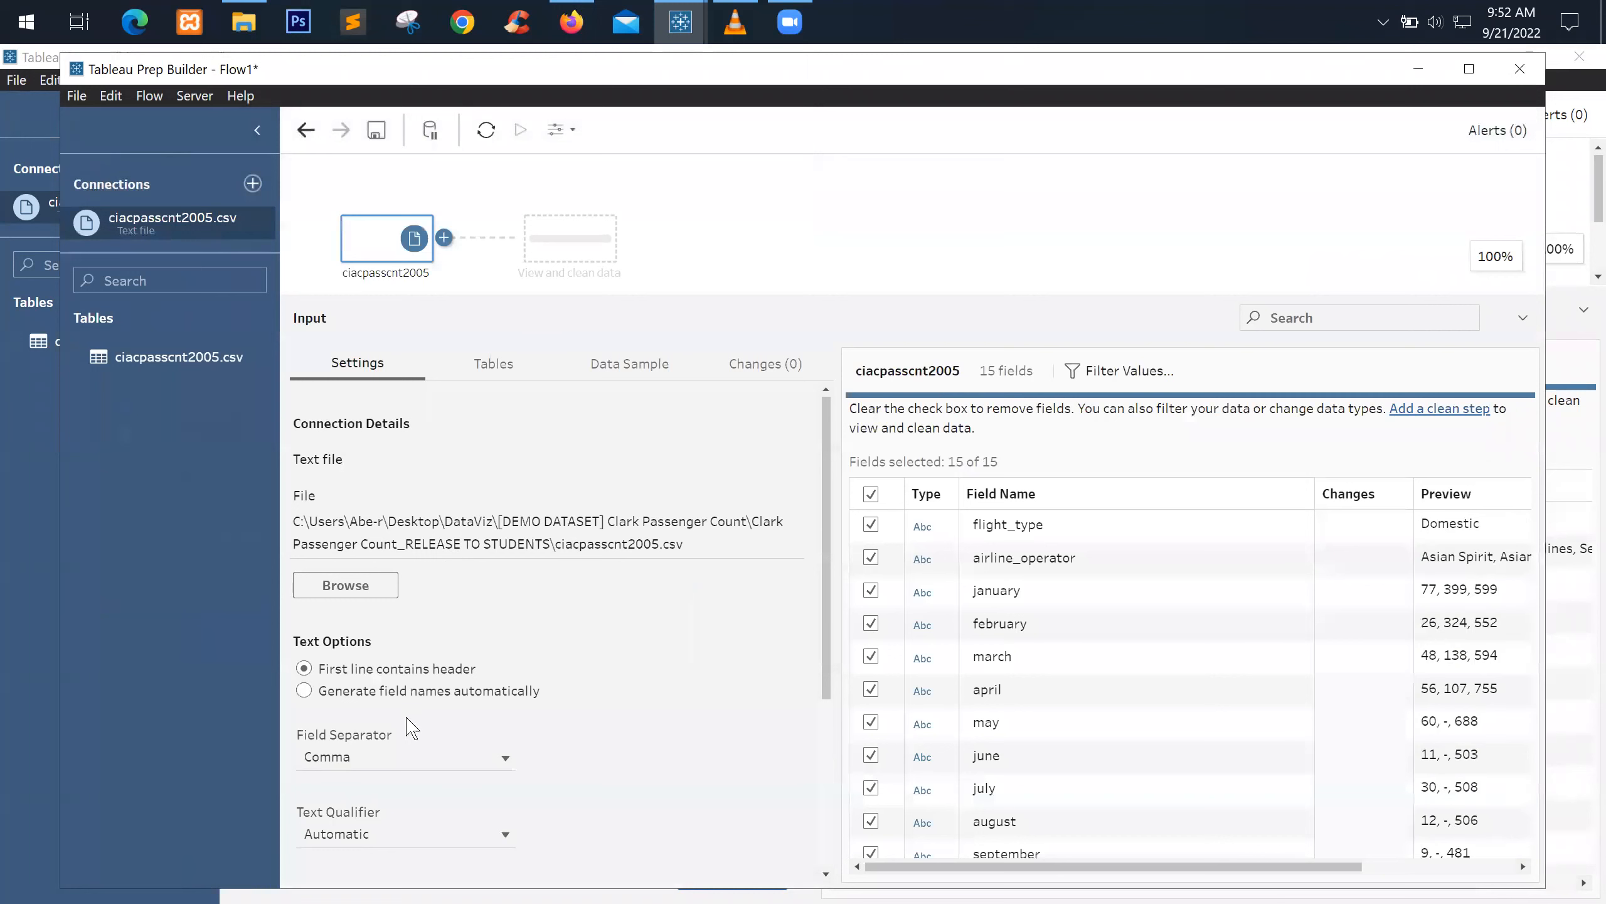
Union all tables in the dataset folder and maximize the window
click(490, 366)
click(426, 453)
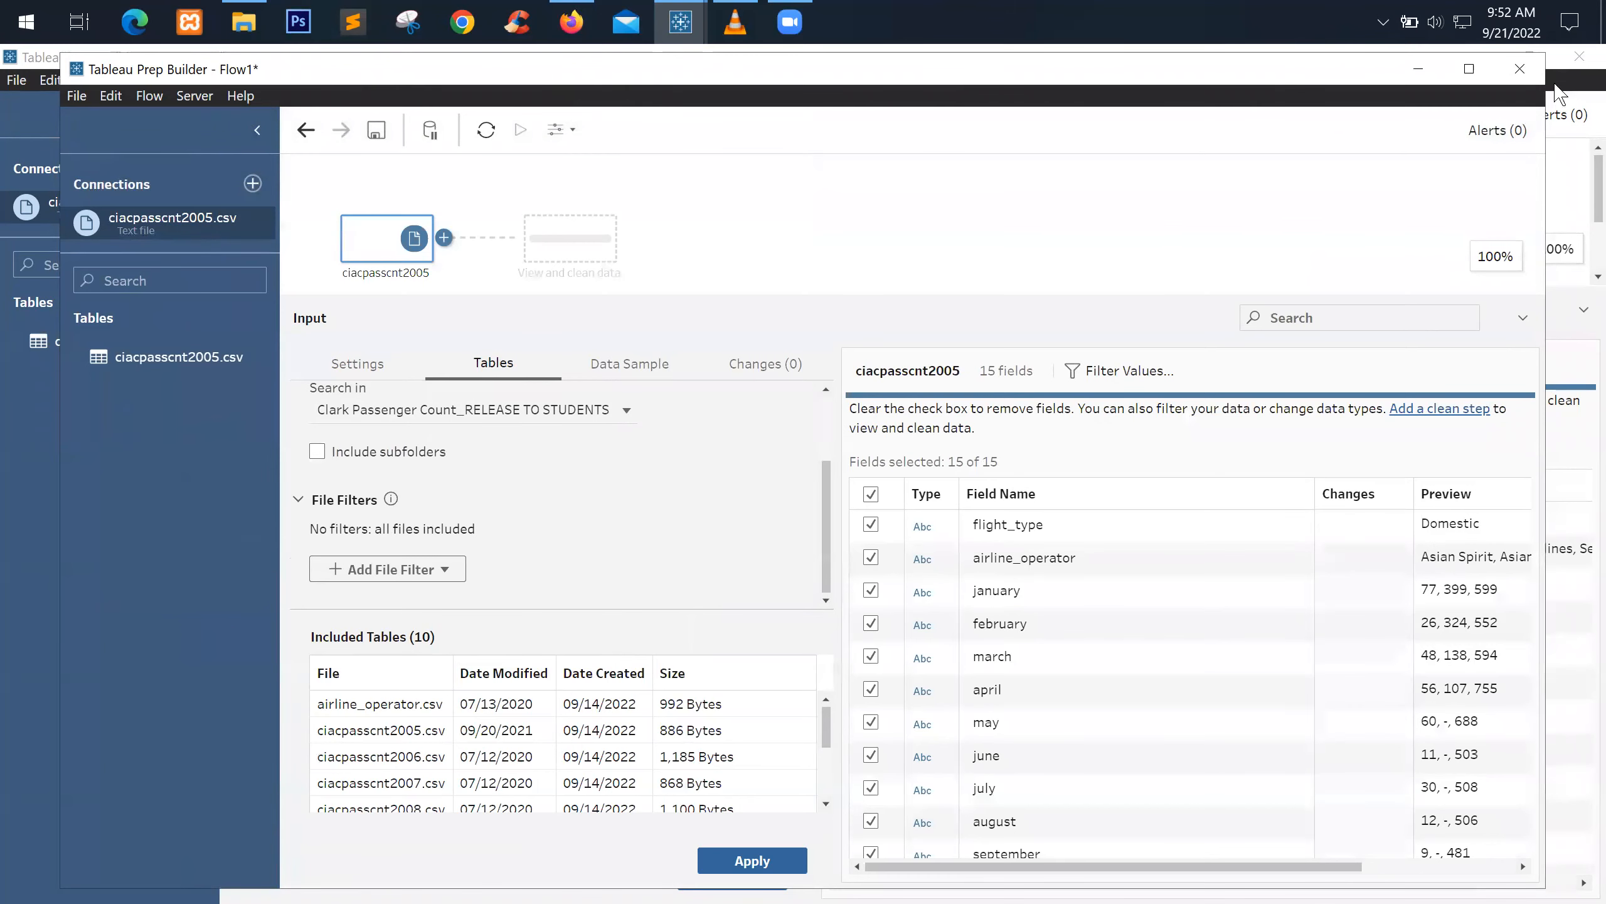
click(1469, 69)
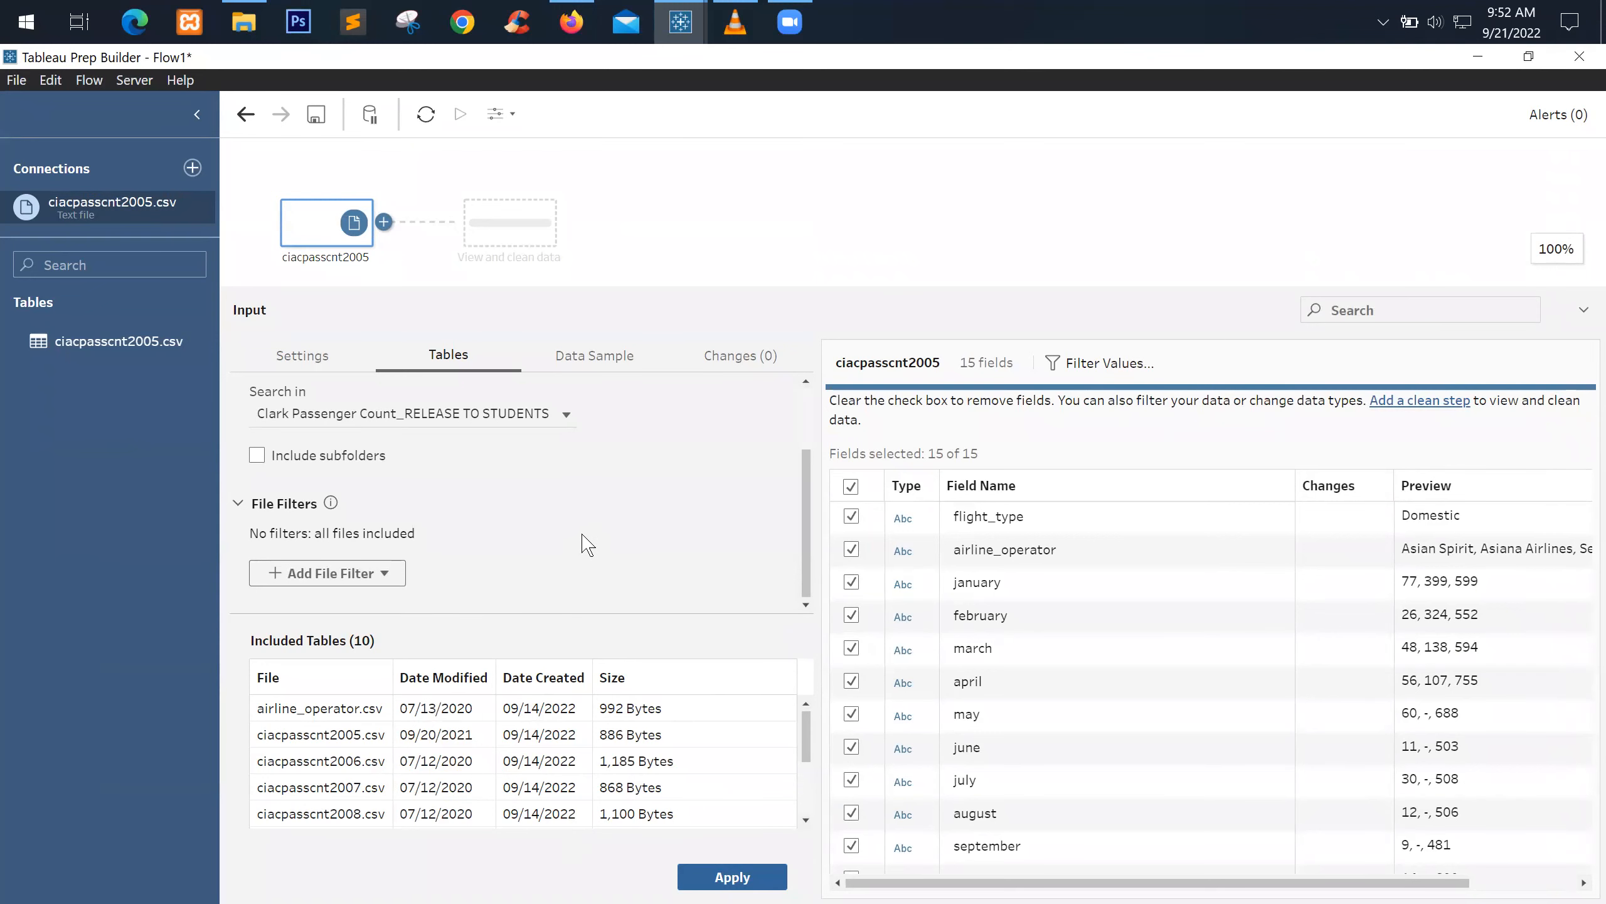
Check the 10 included tables, airline_operator.csv and ciacpasscnt2005–2013, then open a new File Explorer window
scroll(639, 527, up, 3)
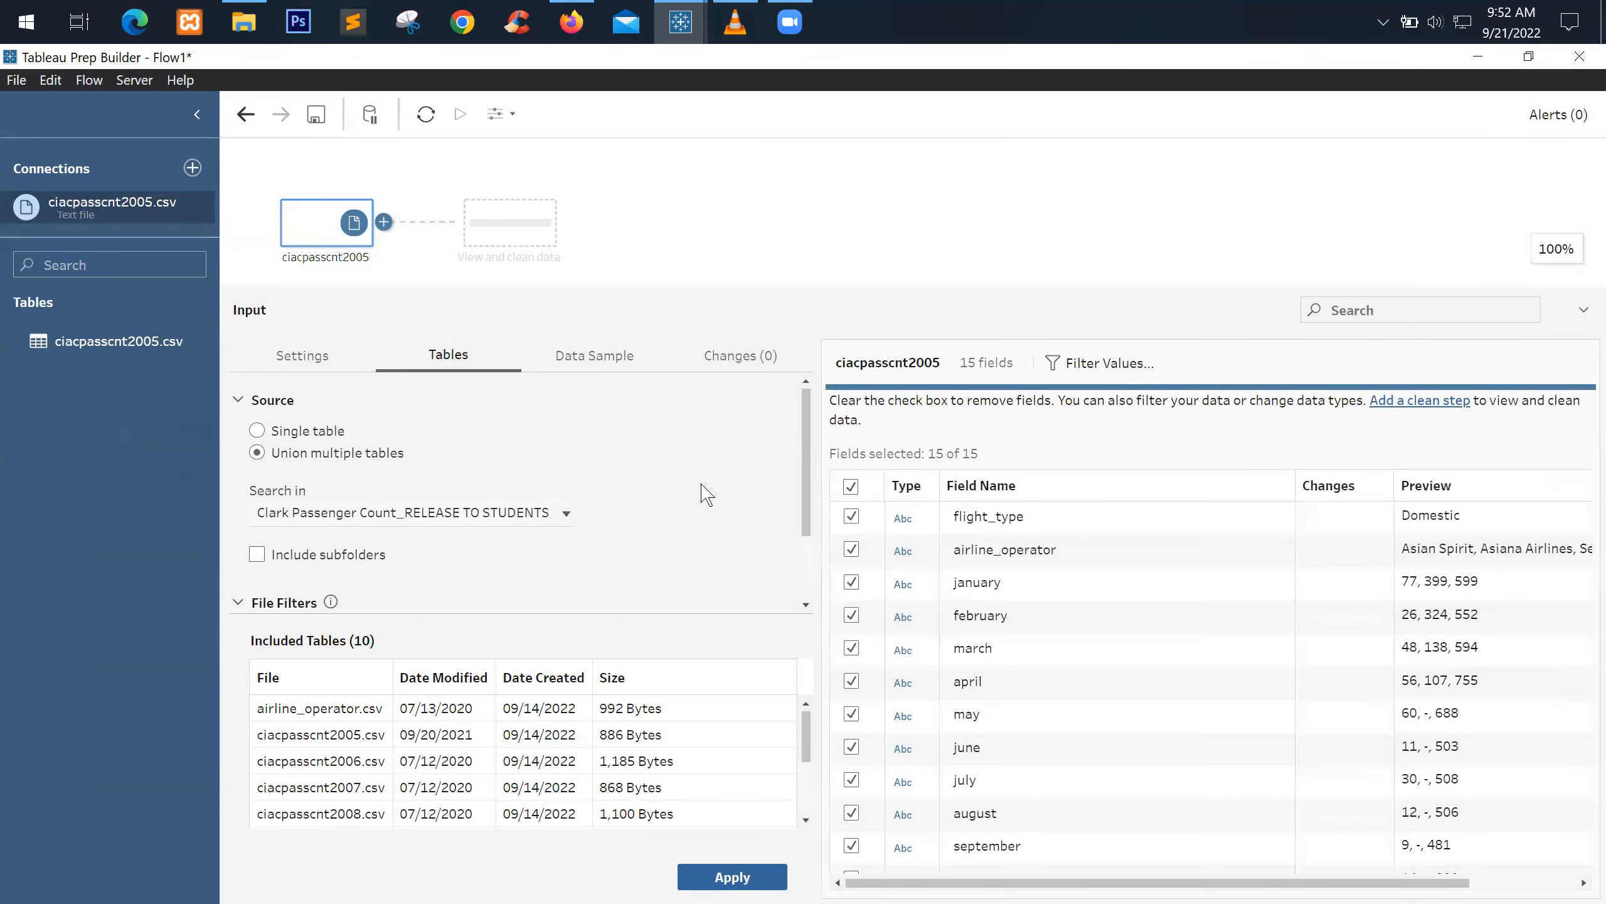
scroll(713, 493, down, 2)
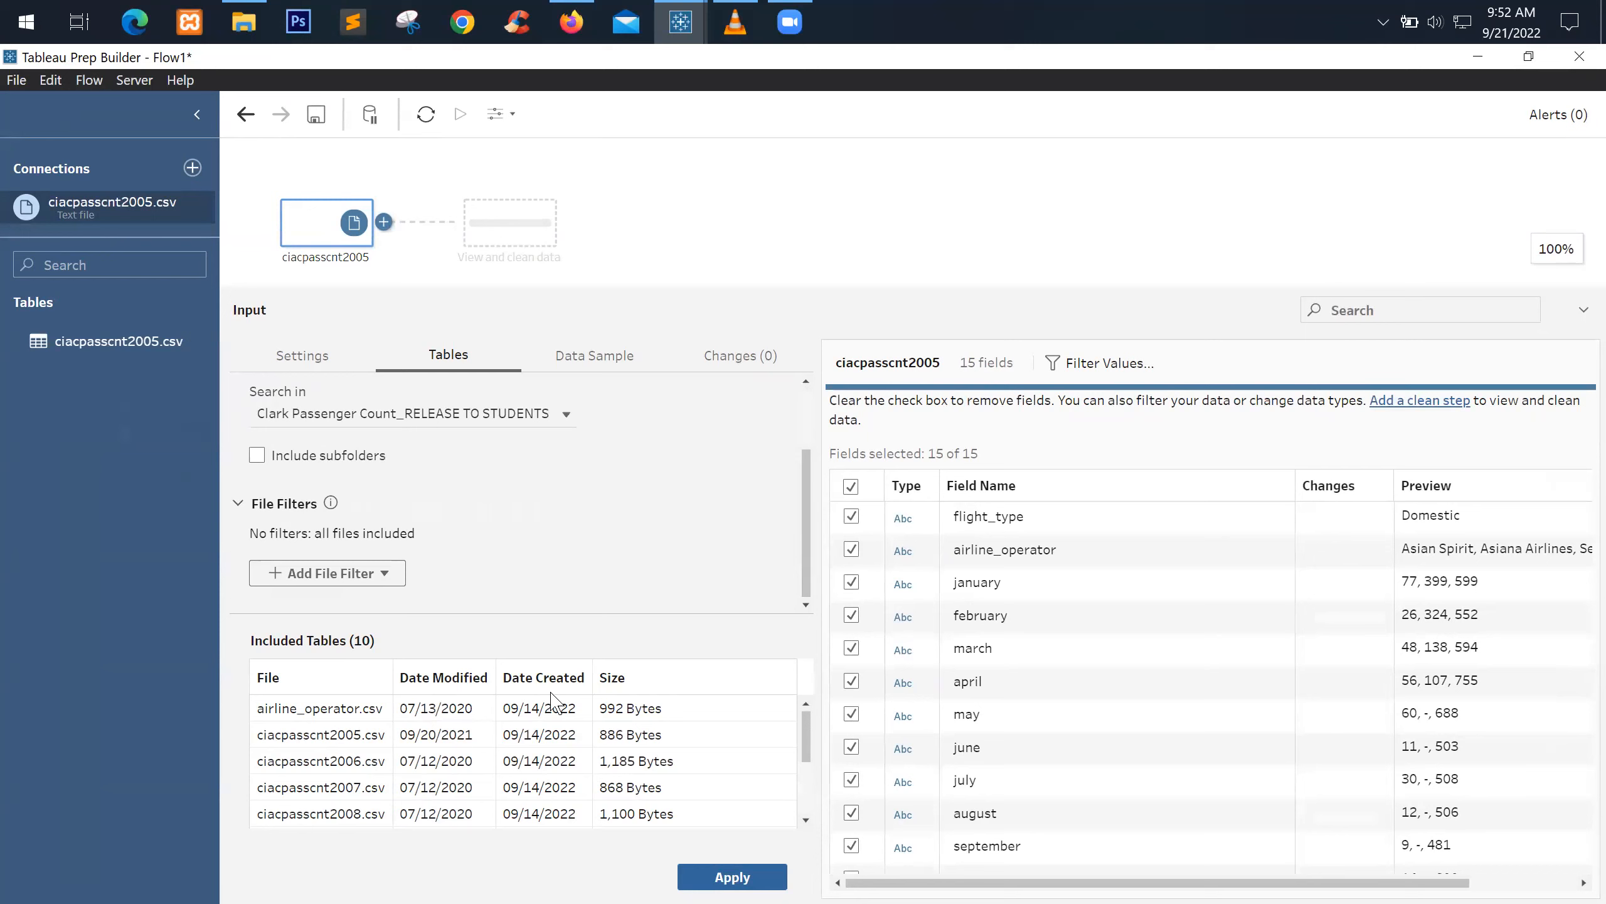
scroll(645, 759, down, 3)
scroll(639, 778, up, 3)
scroll(492, 722, down, 3)
scroll(492, 721, up, 3)
scroll(553, 535, up, 3)
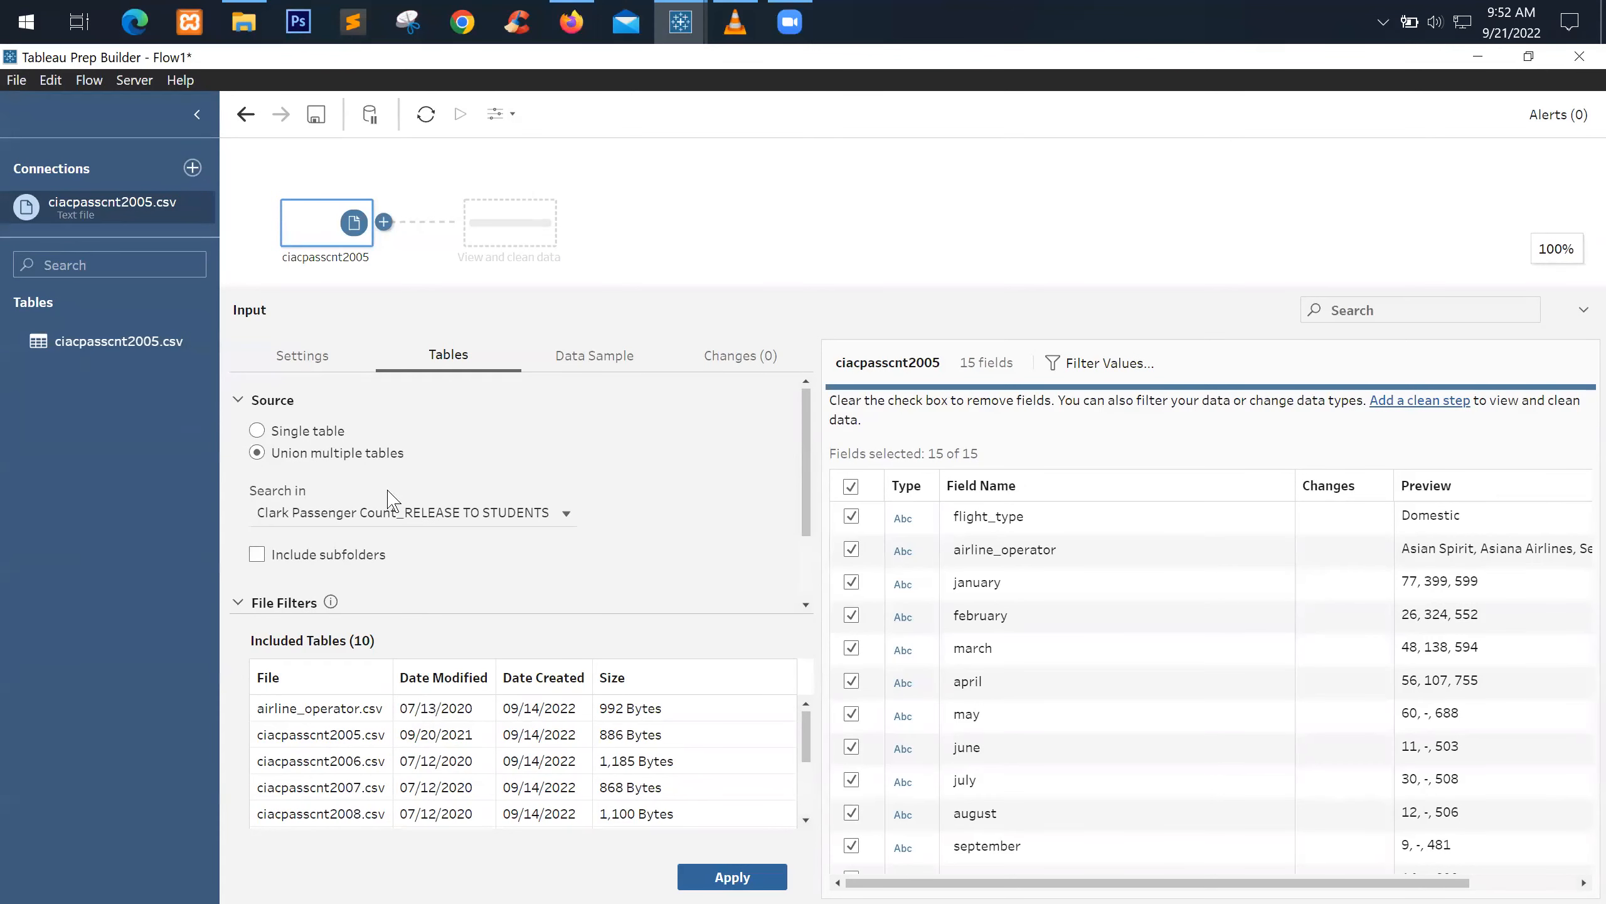
middle_click(256, 23)
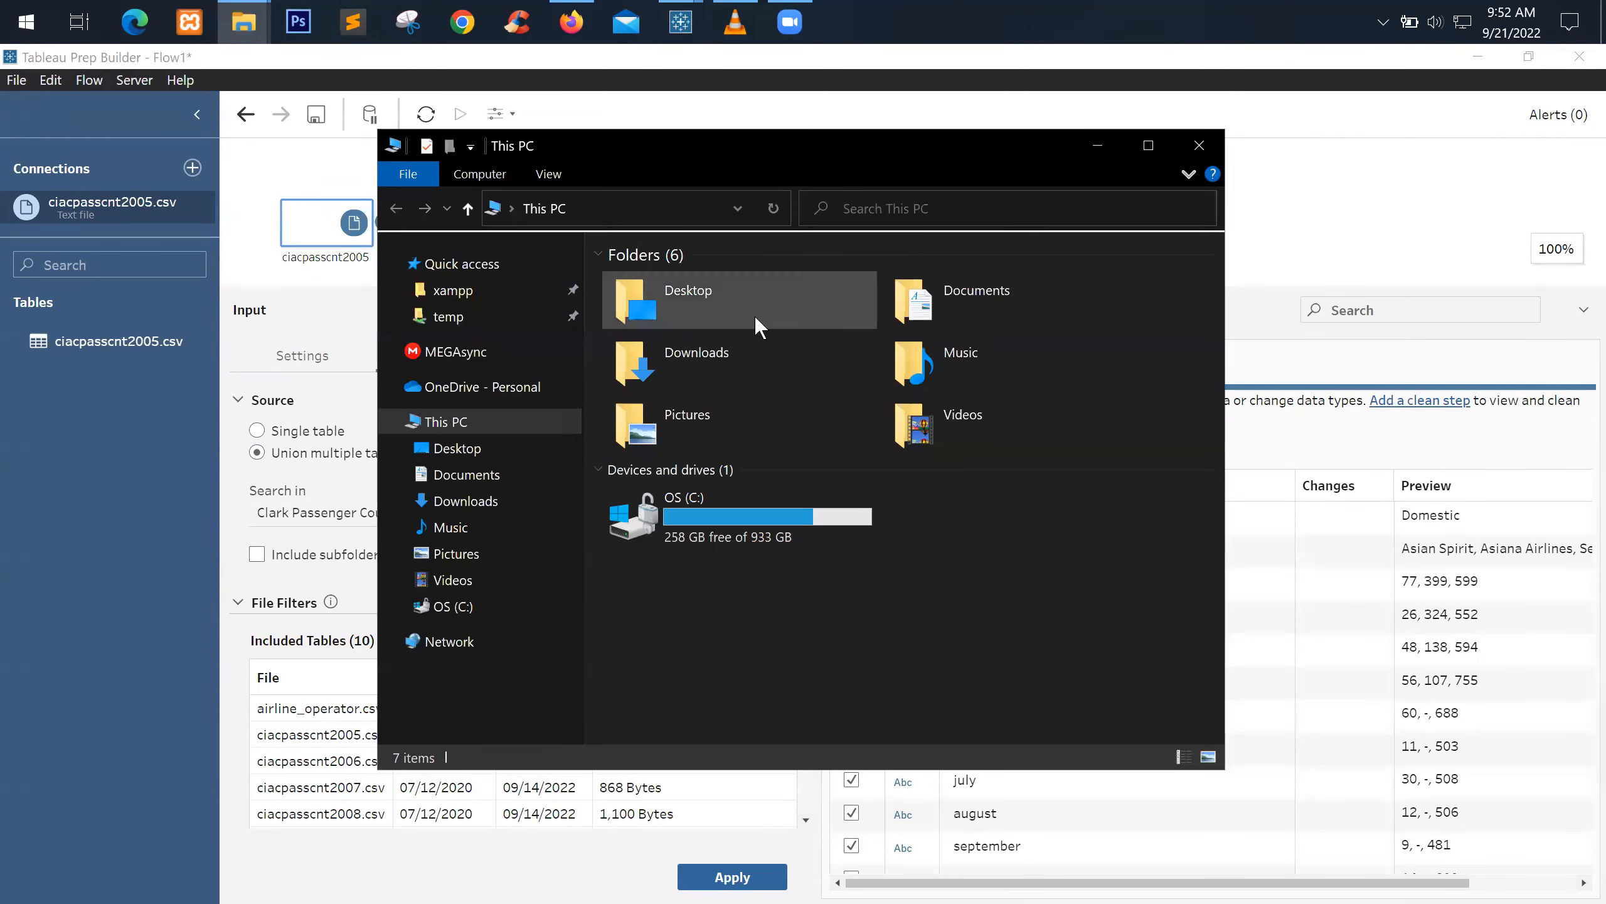
Navigate from Desktop through DataViz and Clark Passenger Count into the RELEASE TO STUDENTS folder
double_click(754, 315)
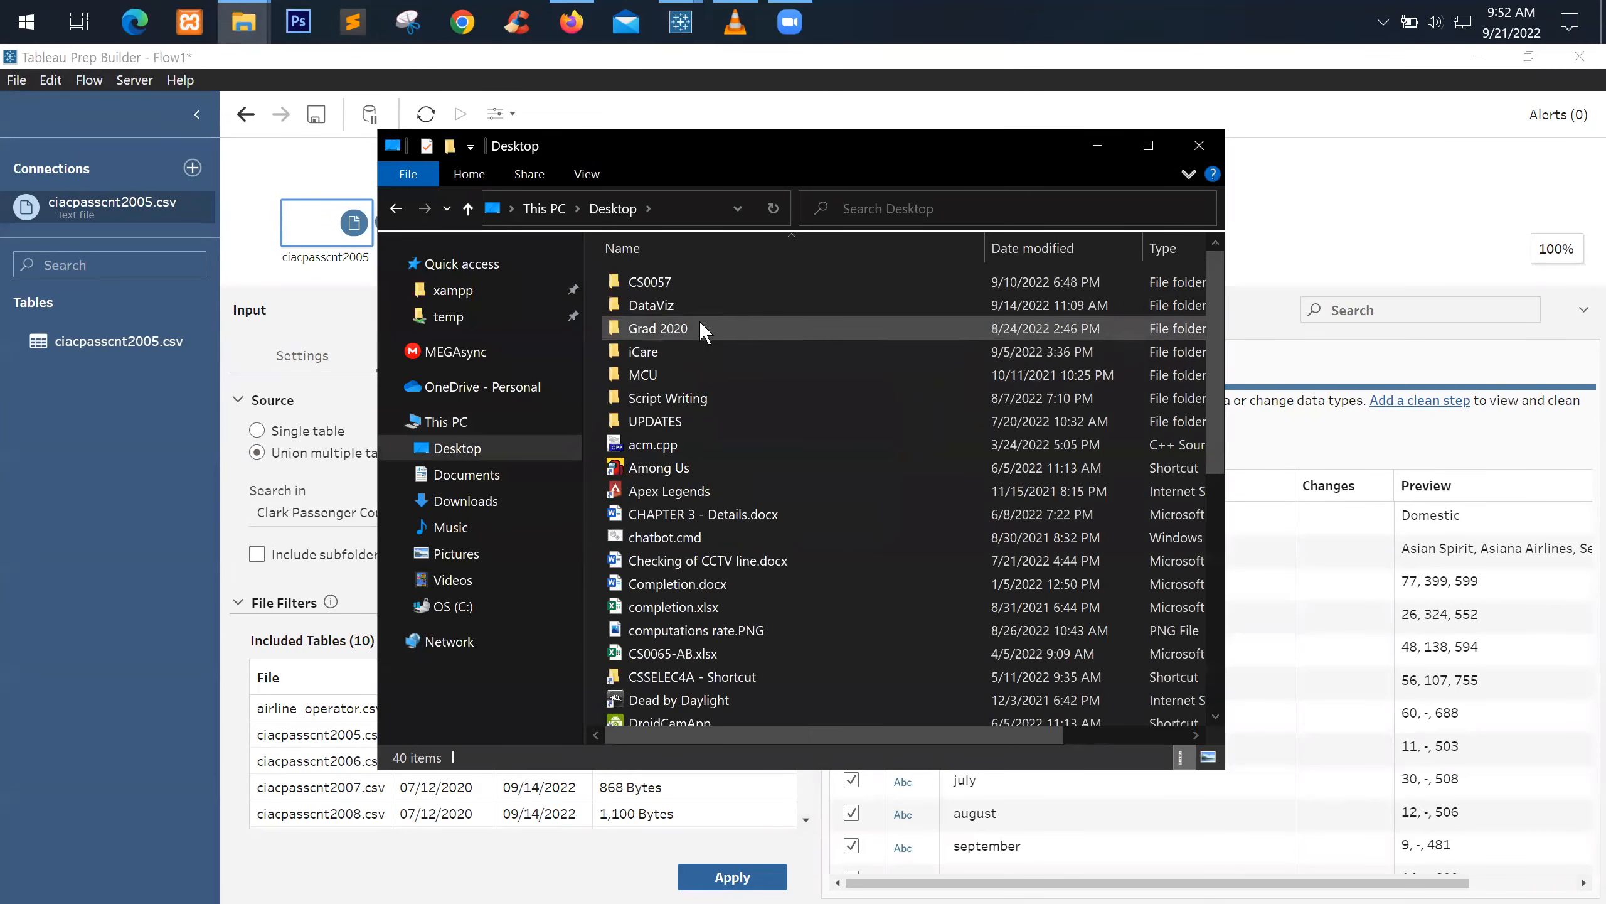
double_click(704, 306)
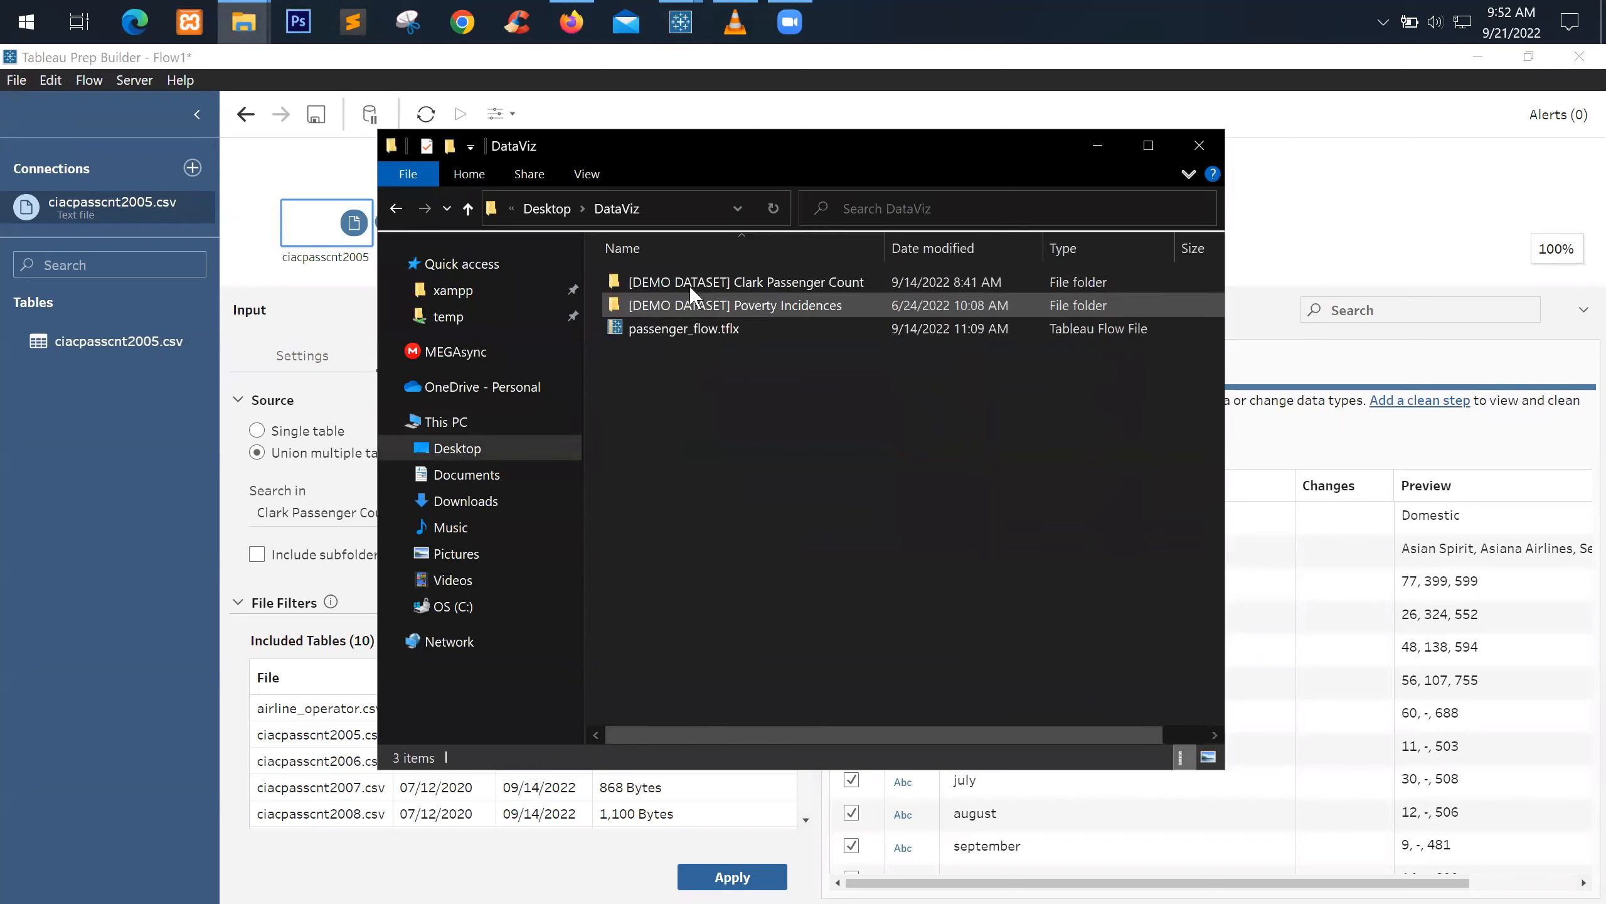
double_click(774, 286)
double_click(762, 306)
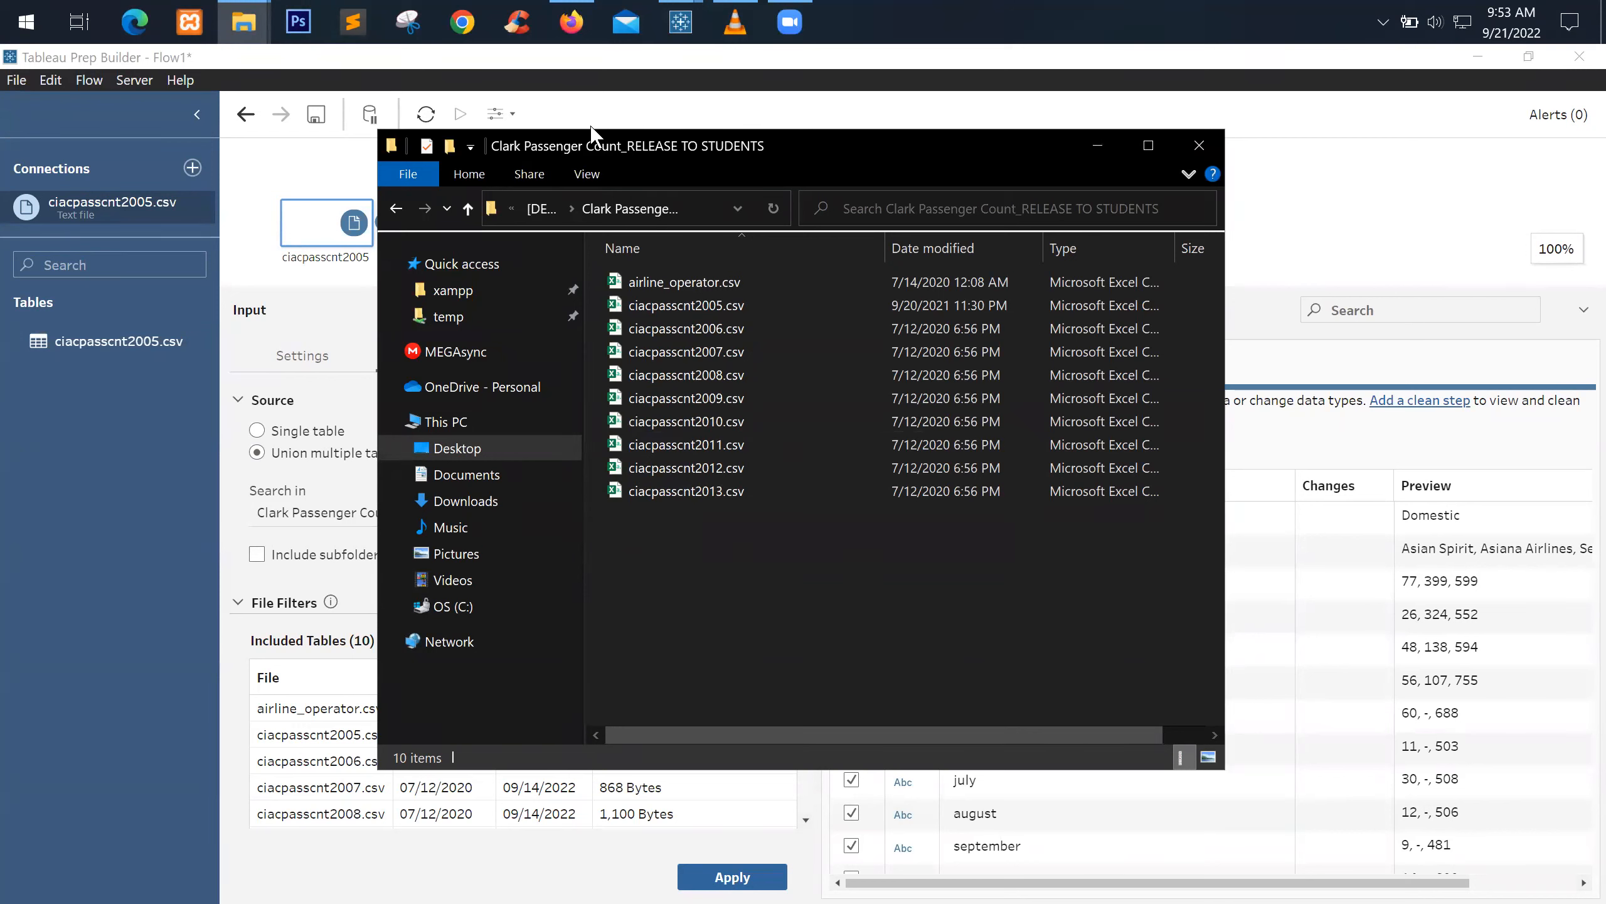
In Tableau Prep, turn on including subfolders in the union, then exclude them again
click(1083, 159)
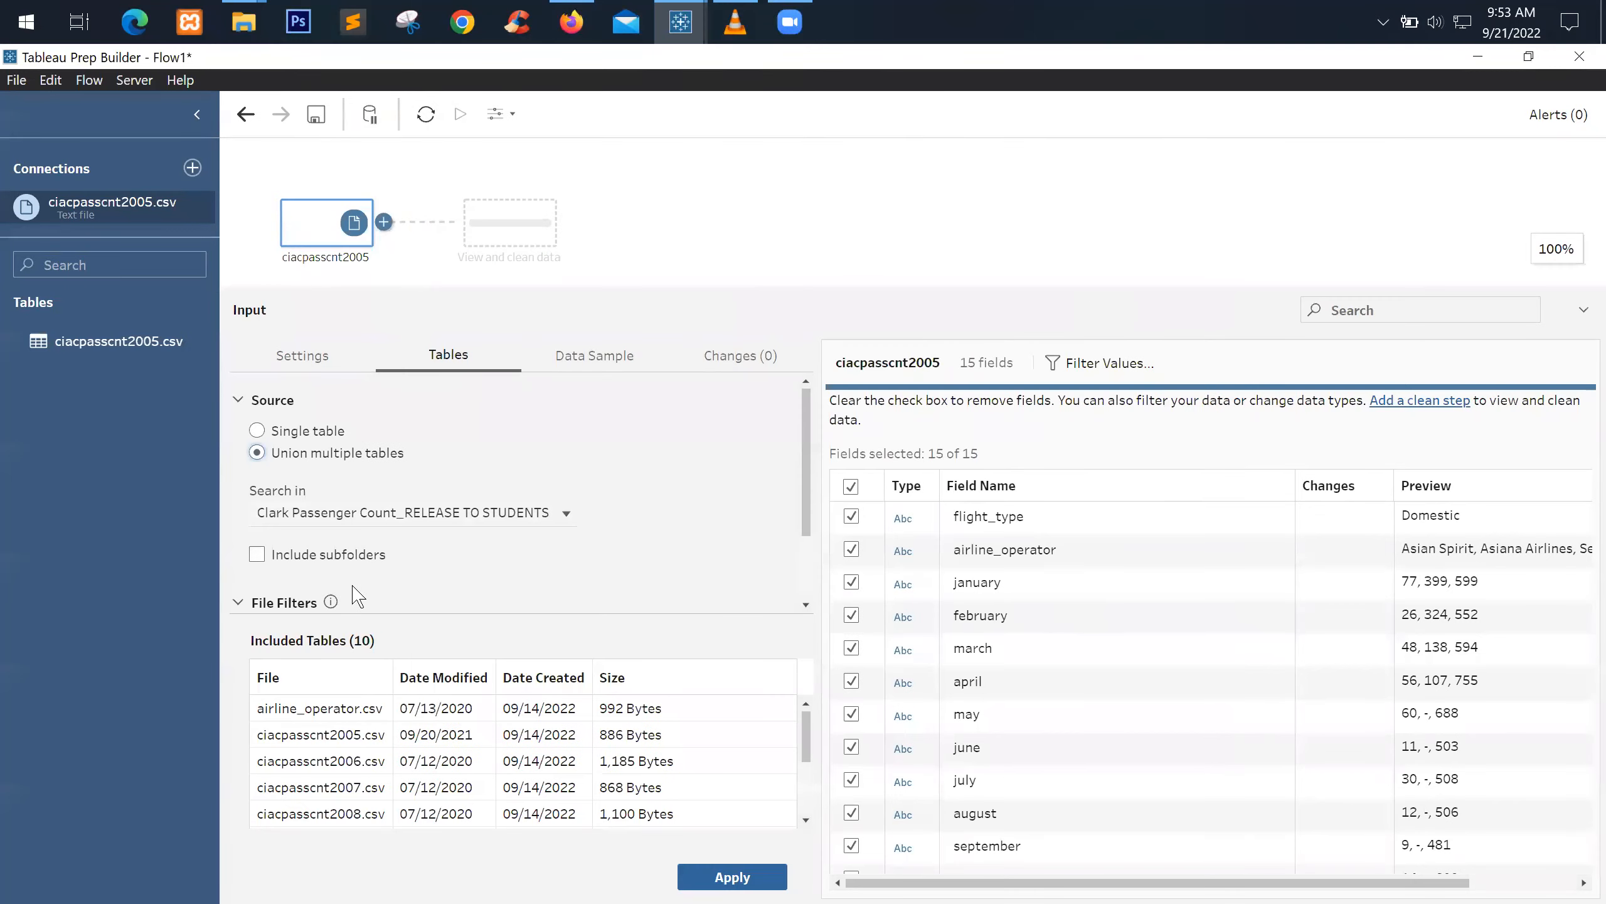
click(274, 555)
mouse_move(276, 45)
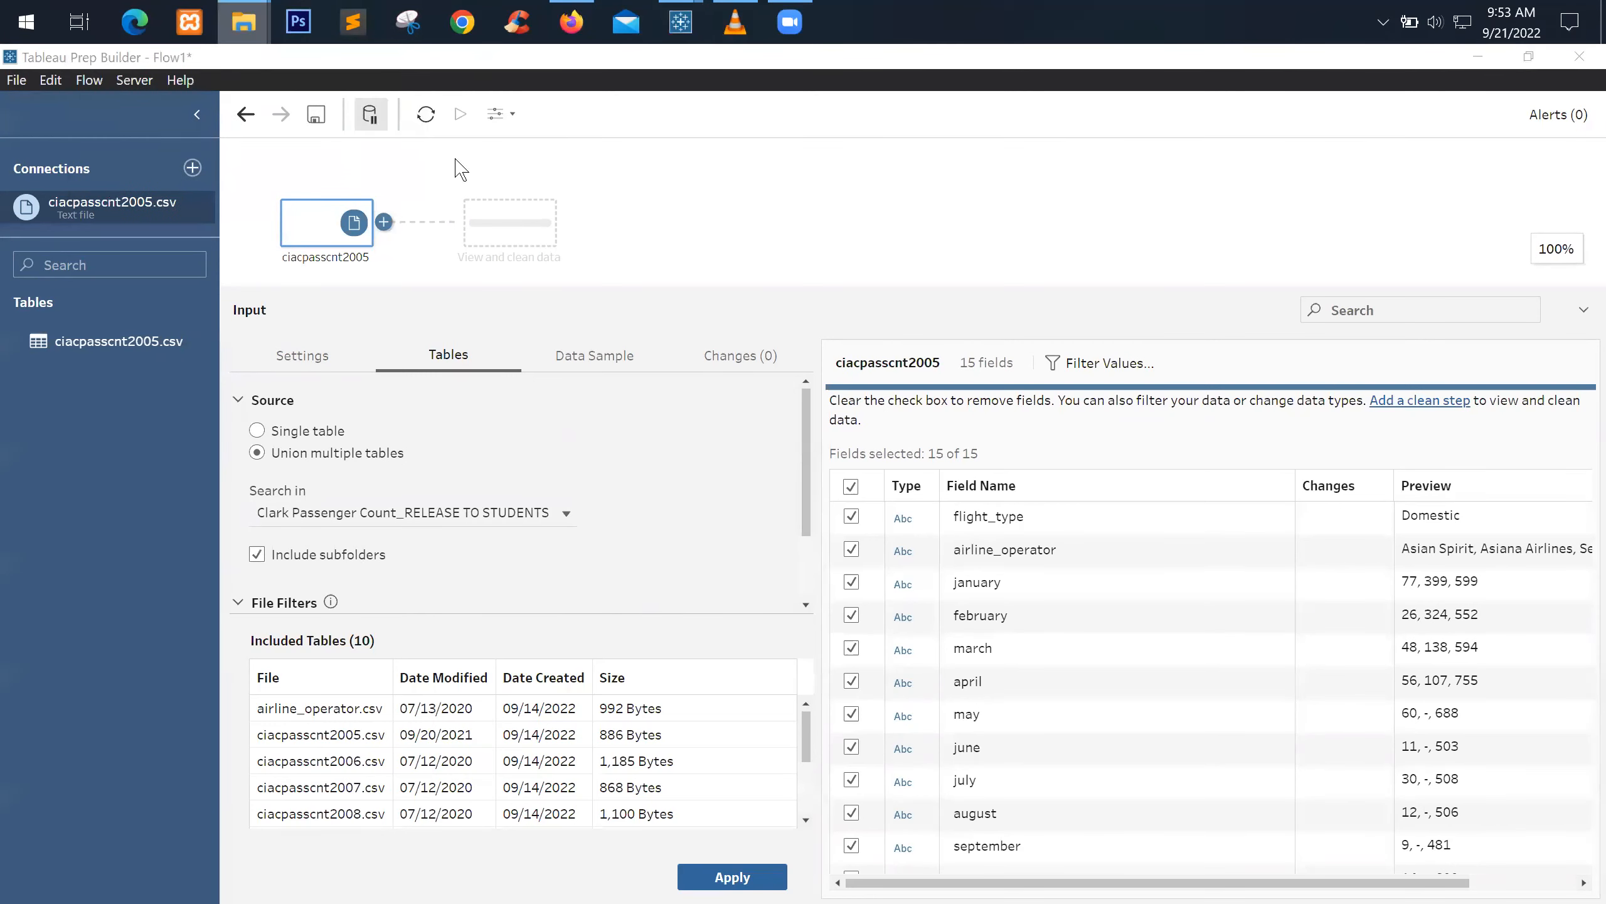
click(331, 127)
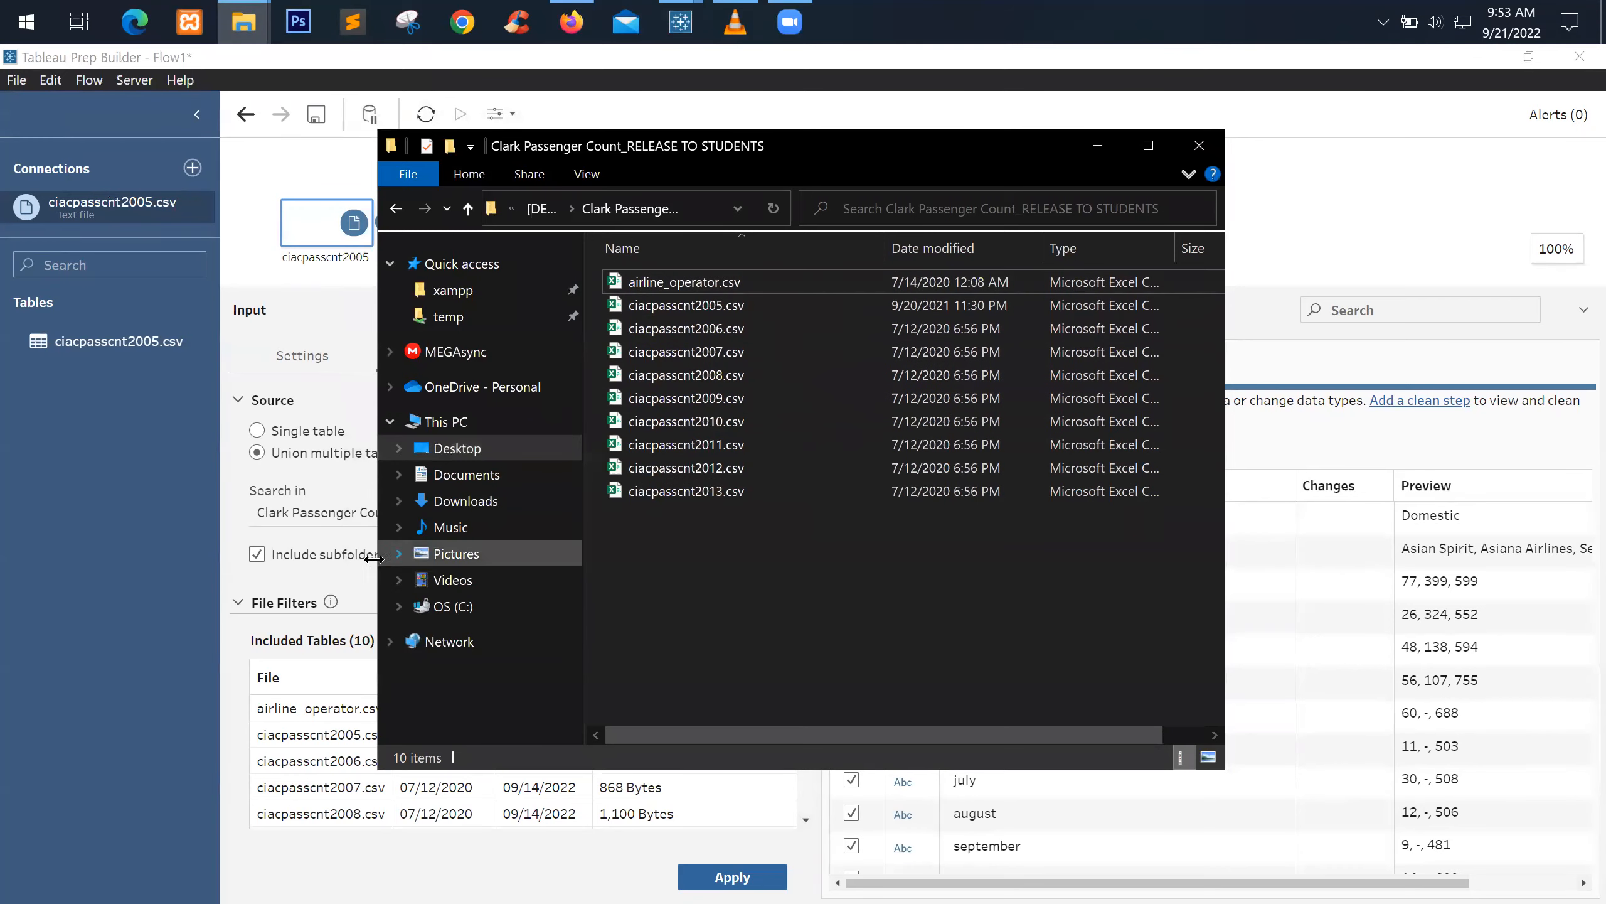
click(256, 554)
scroll(519, 514, down, 2)
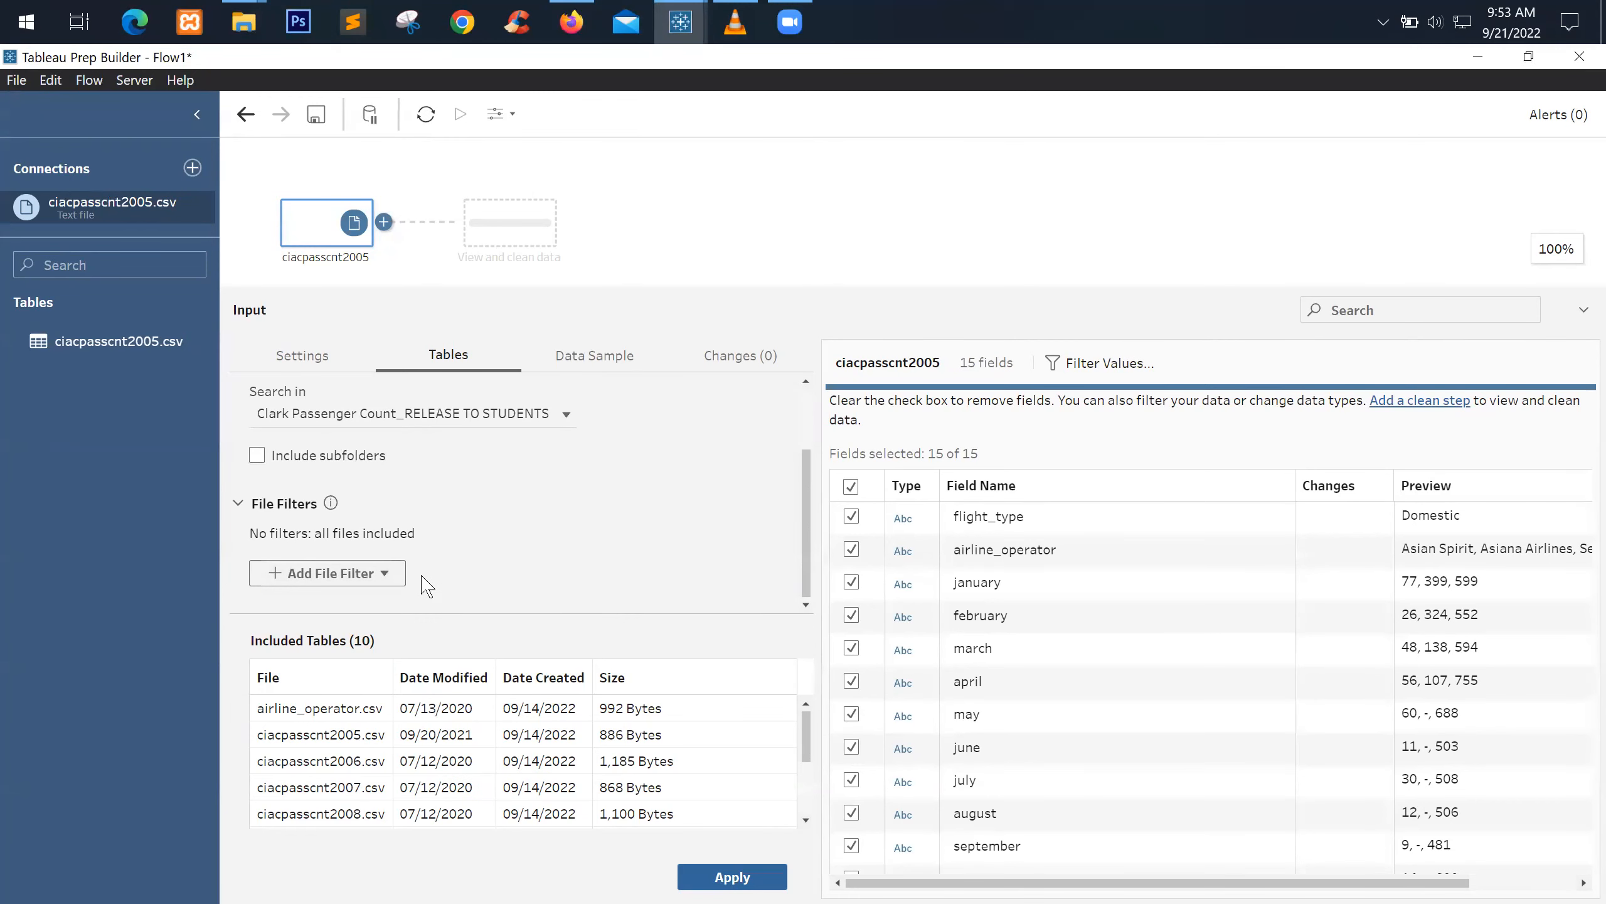
Look at ciacpasscnt2005.csv and airline_operator.csv in Explorer, then list Tableau Prep's file filter types
mouse_move(244, 22)
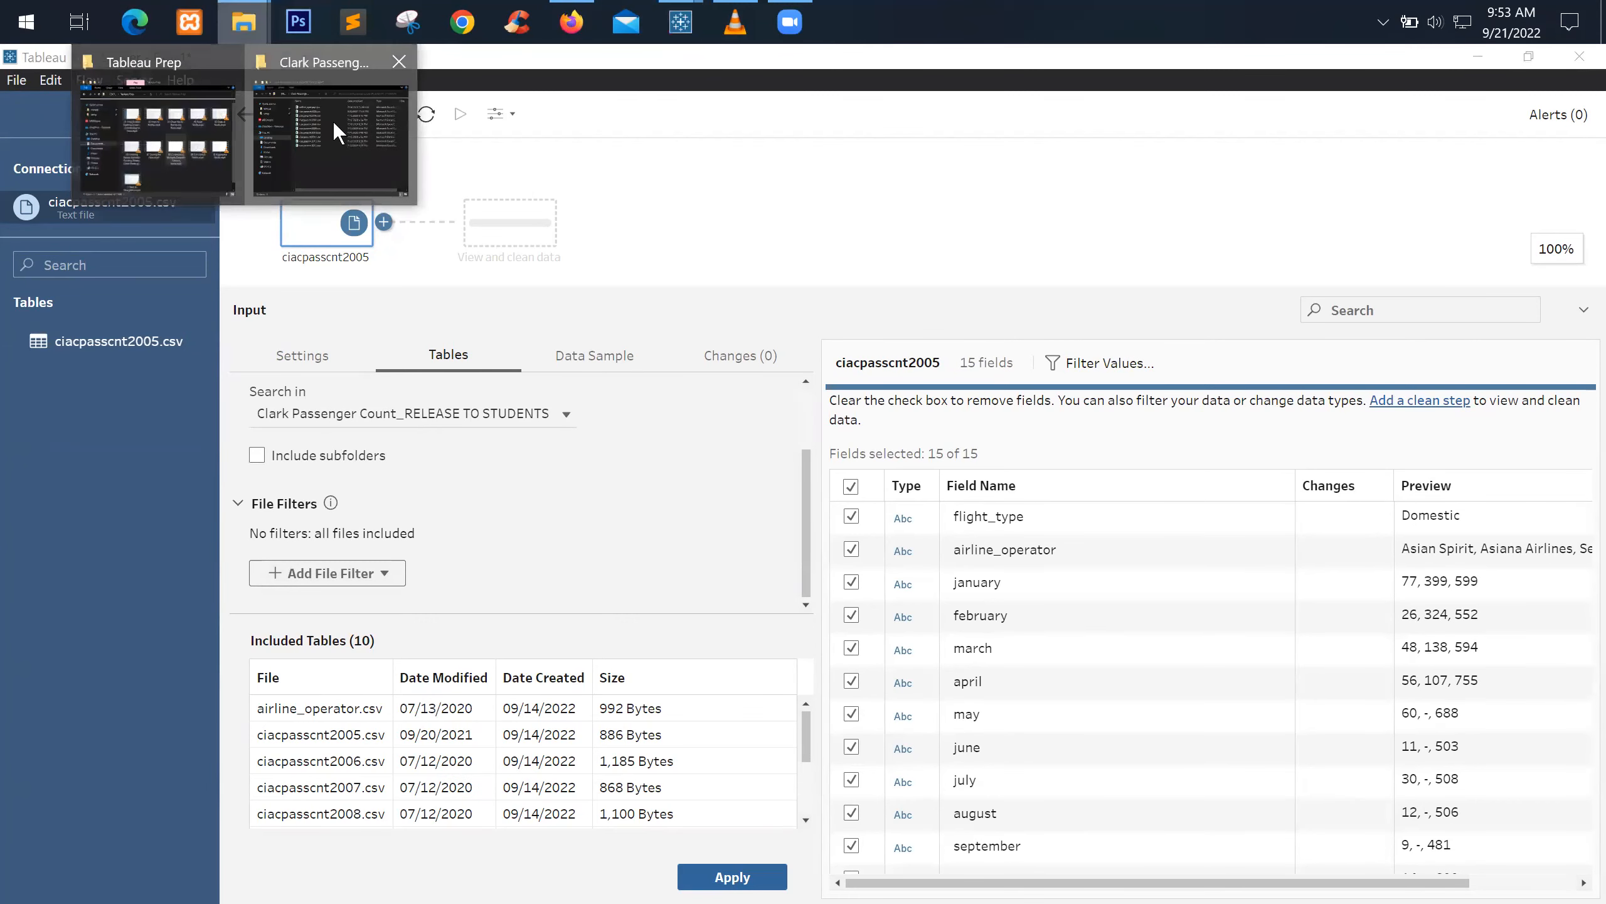
click(332, 121)
click(709, 306)
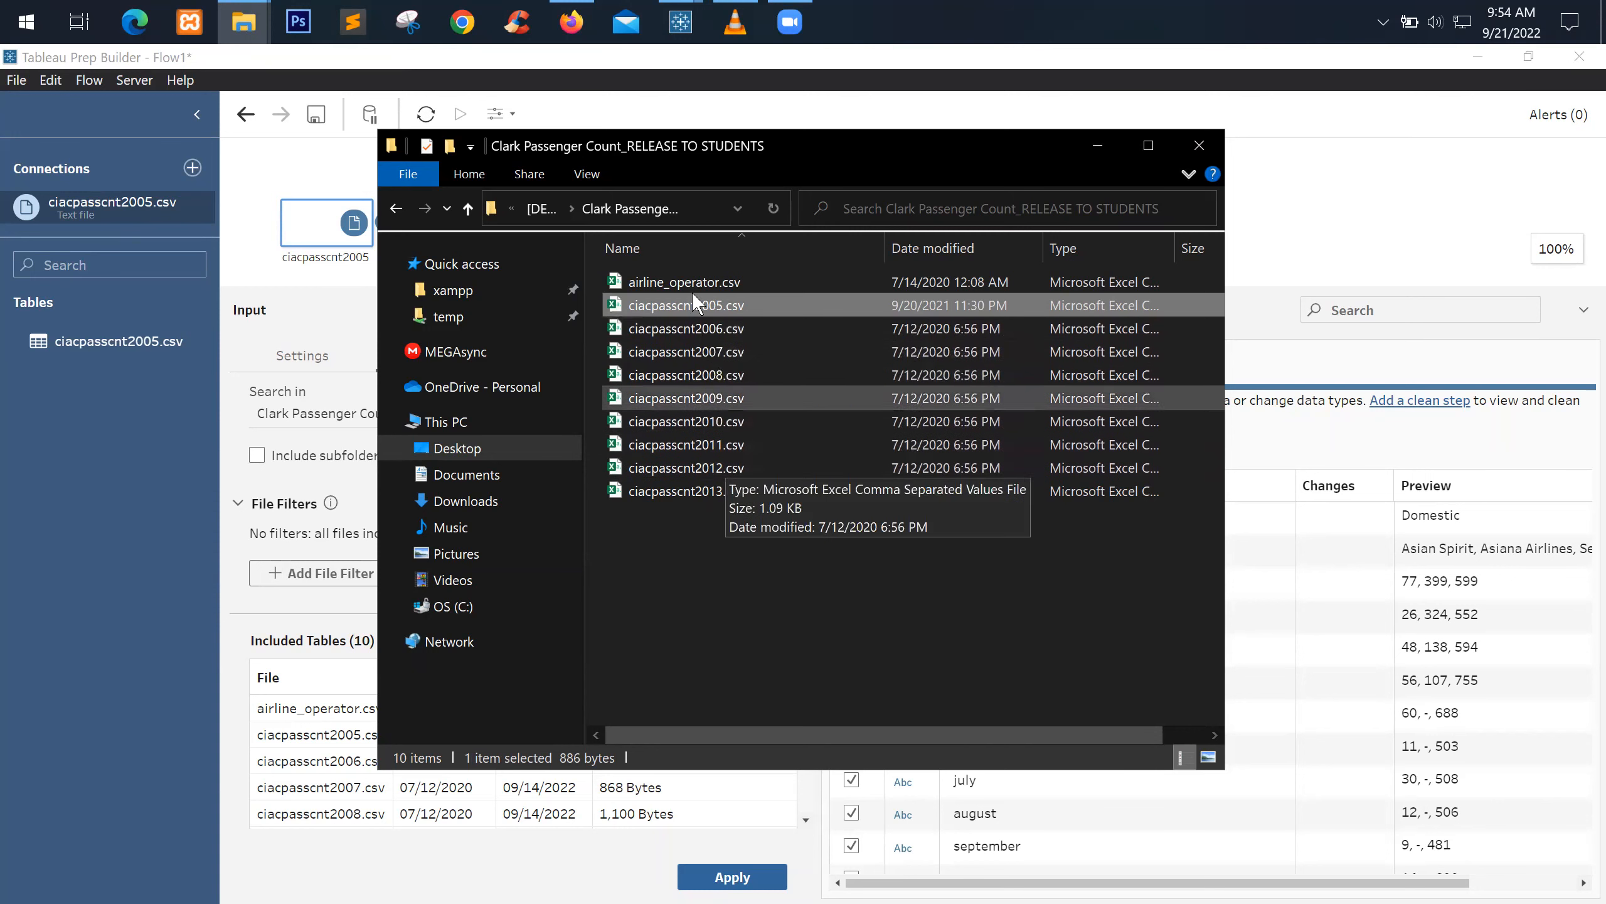
click(666, 281)
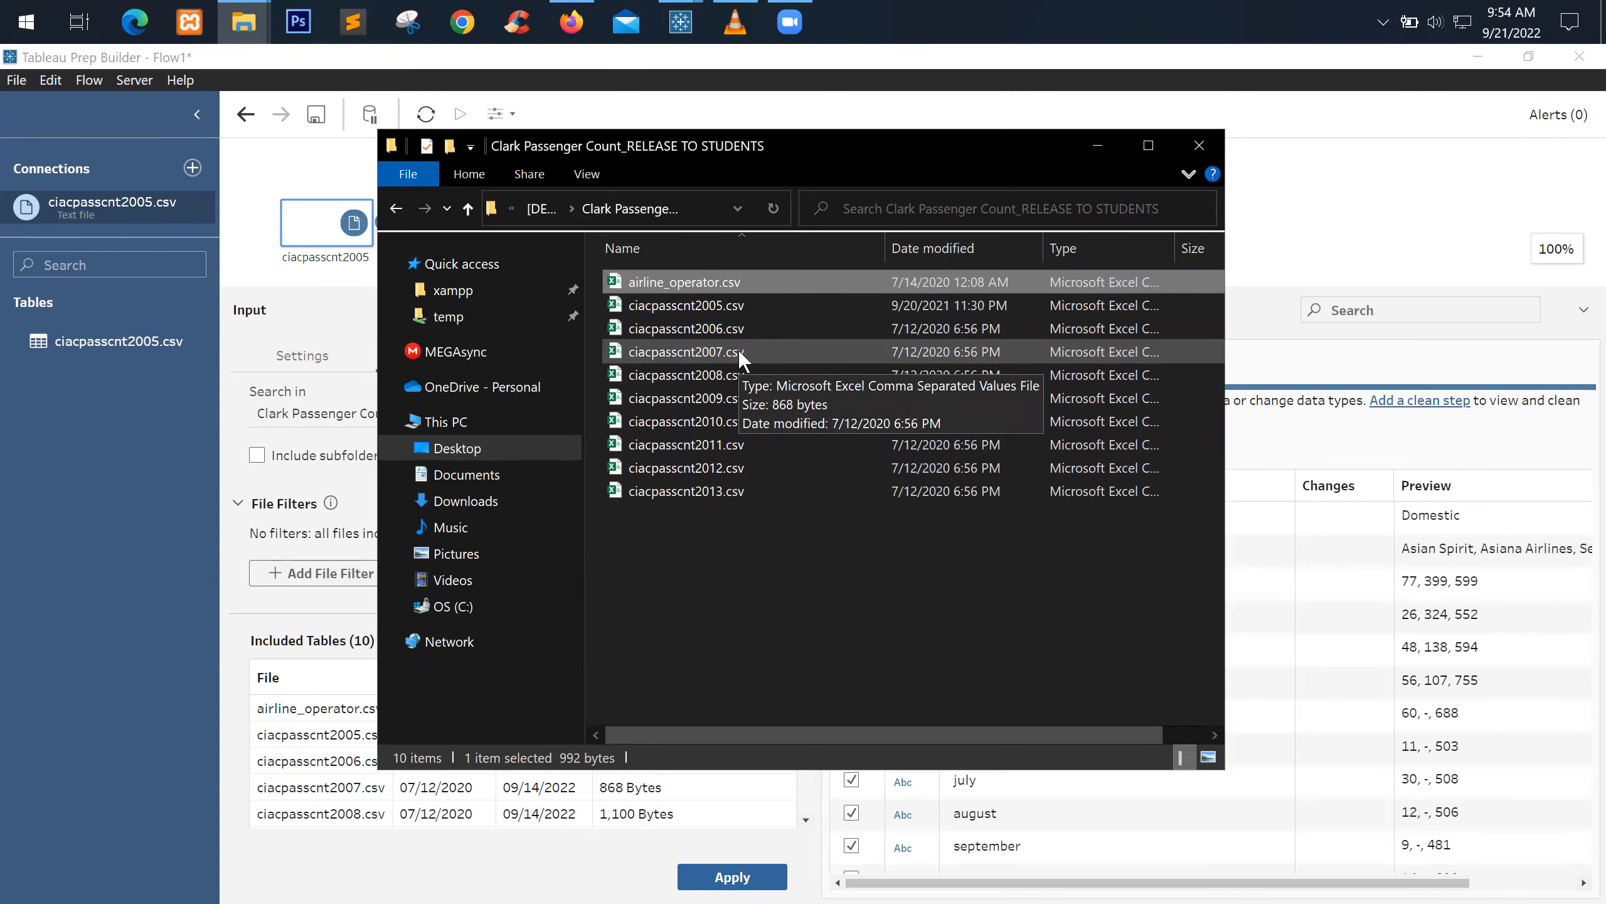
click(295, 611)
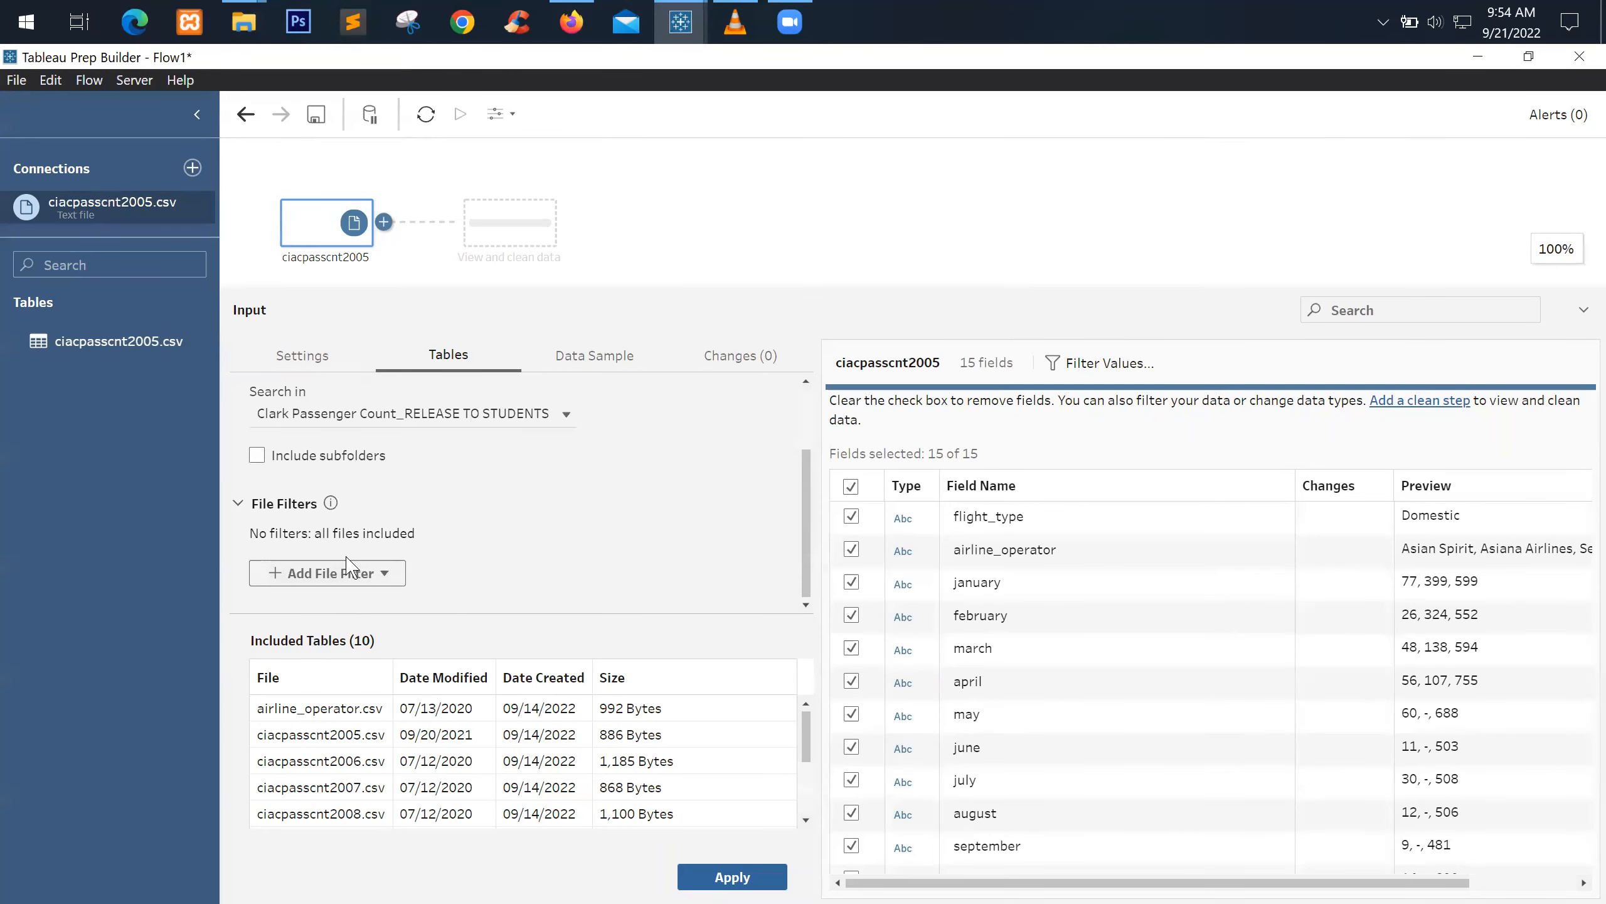
click(367, 573)
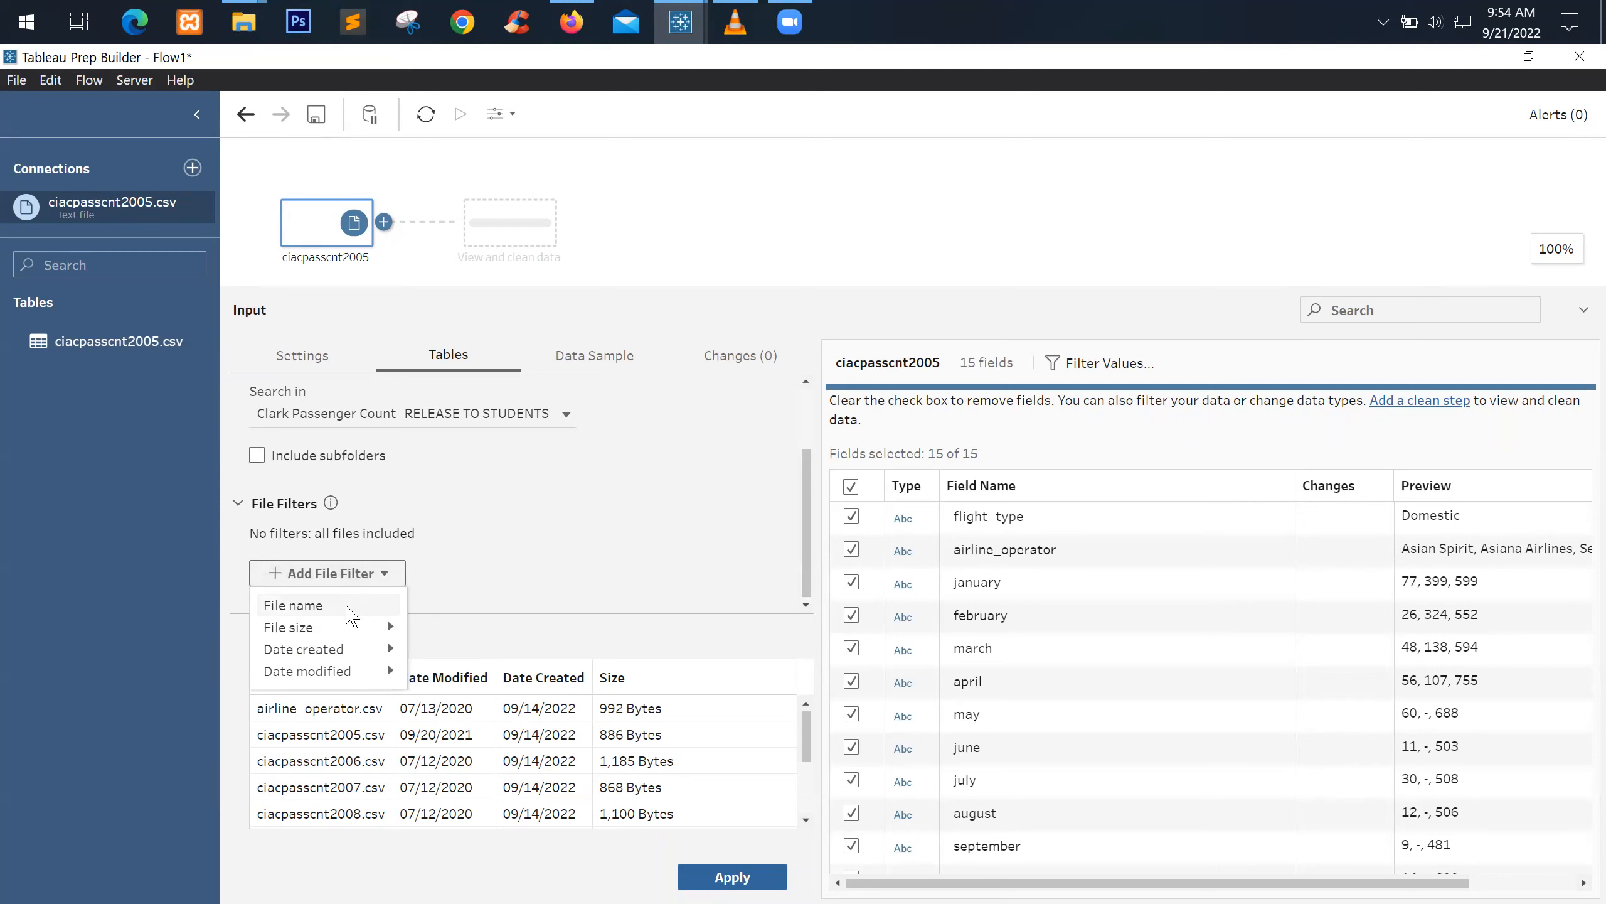
Add a File name filter kept on Matches, then open a new Firefox tab
click(351, 608)
click(409, 518)
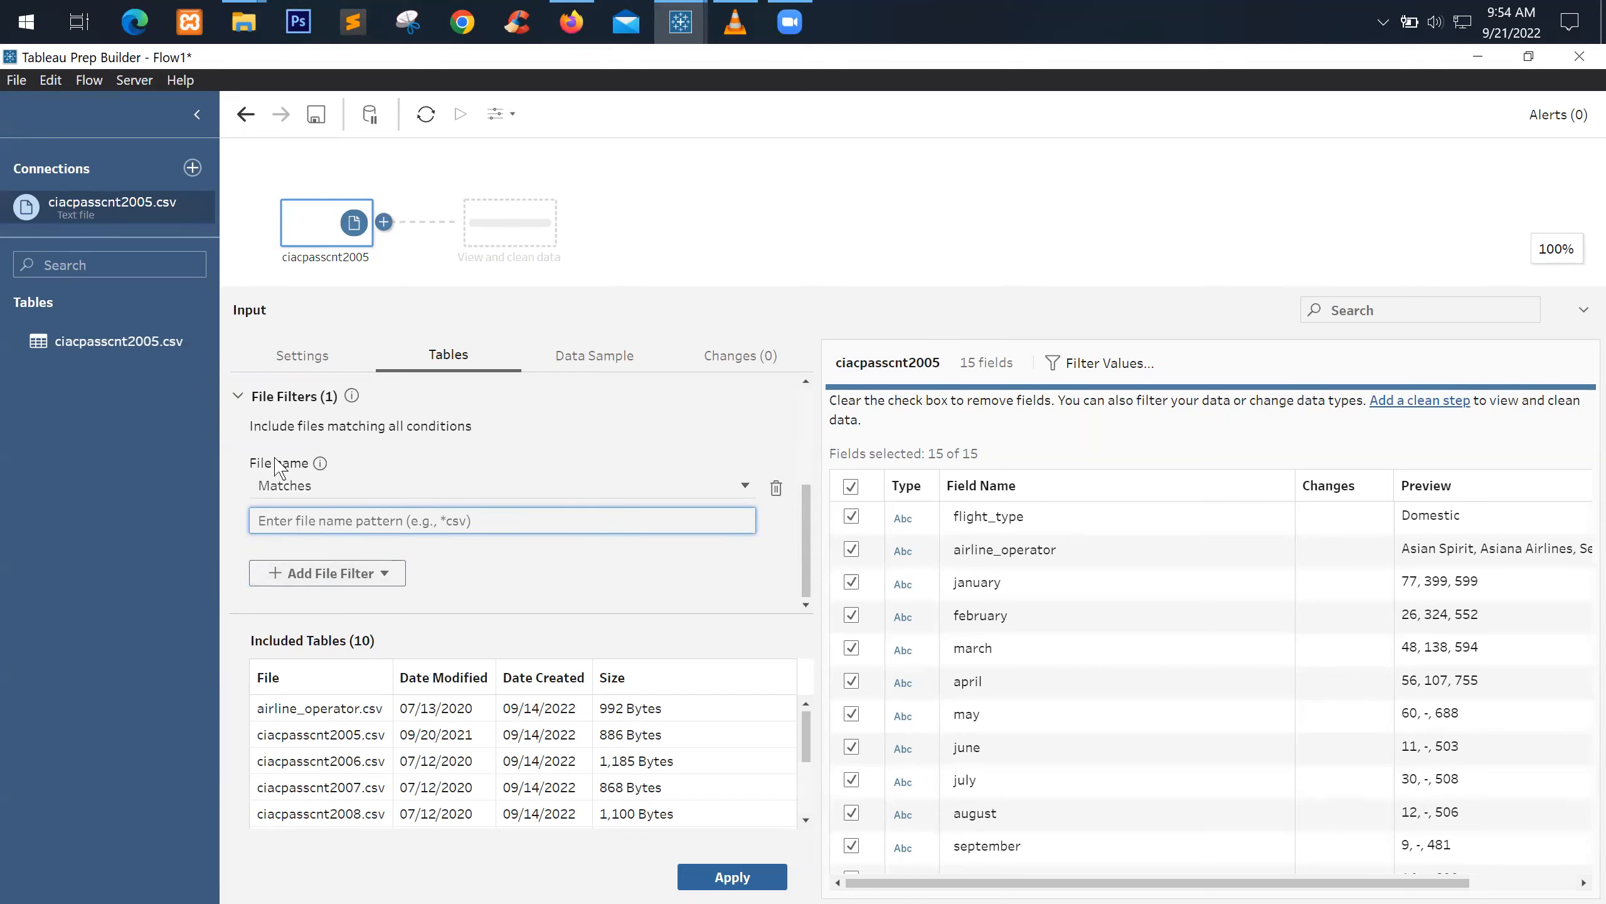
click(330, 488)
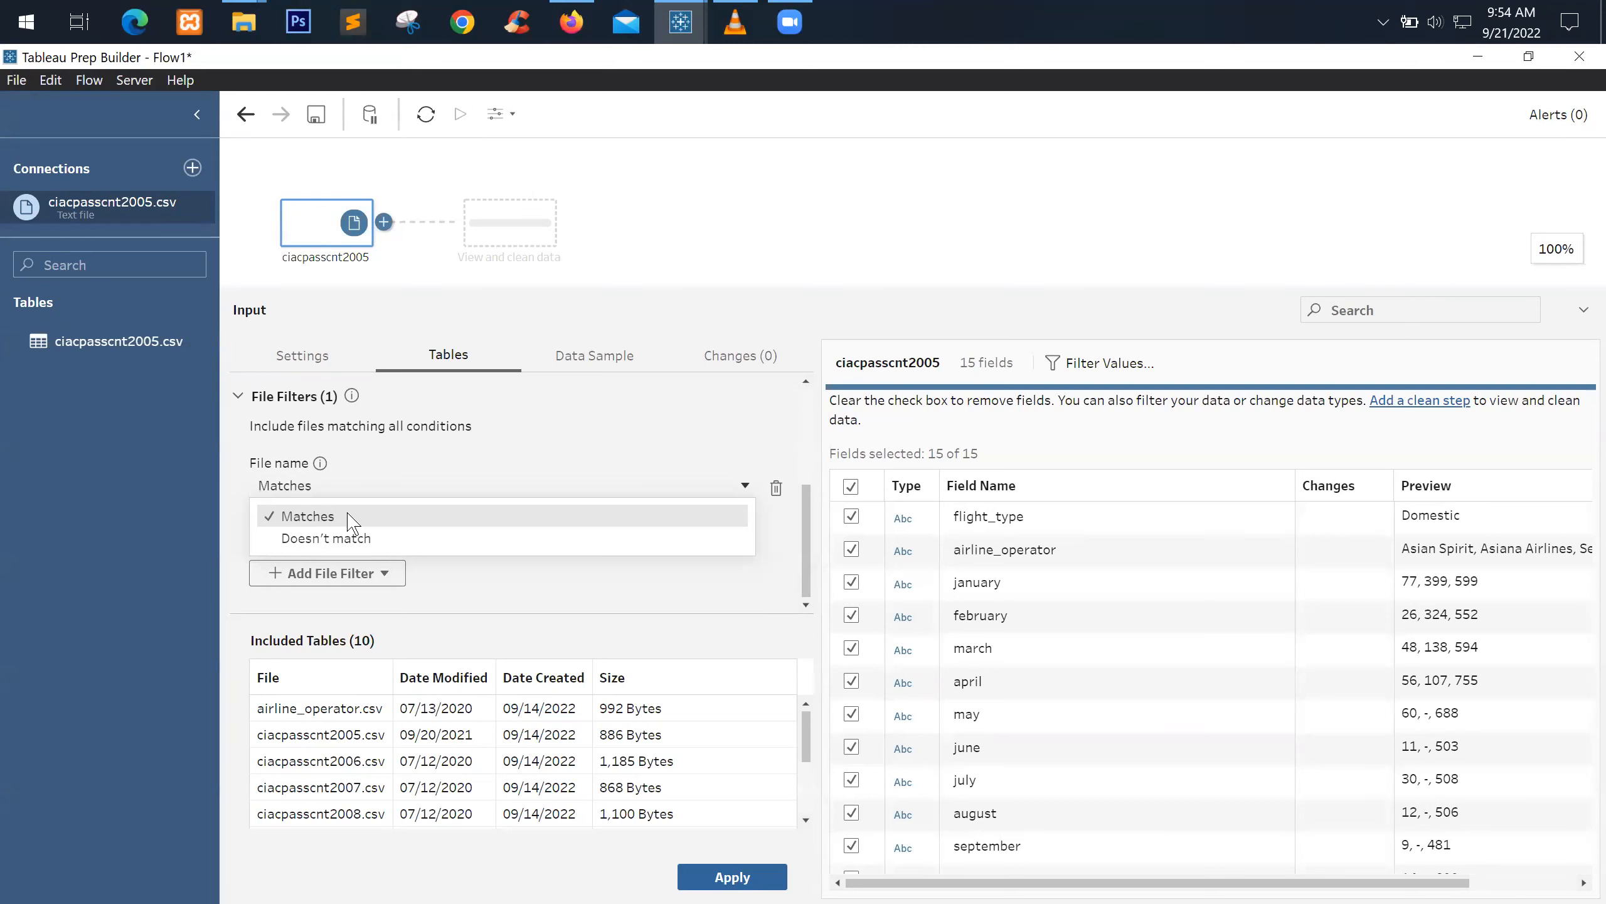
click(352, 518)
click(367, 522)
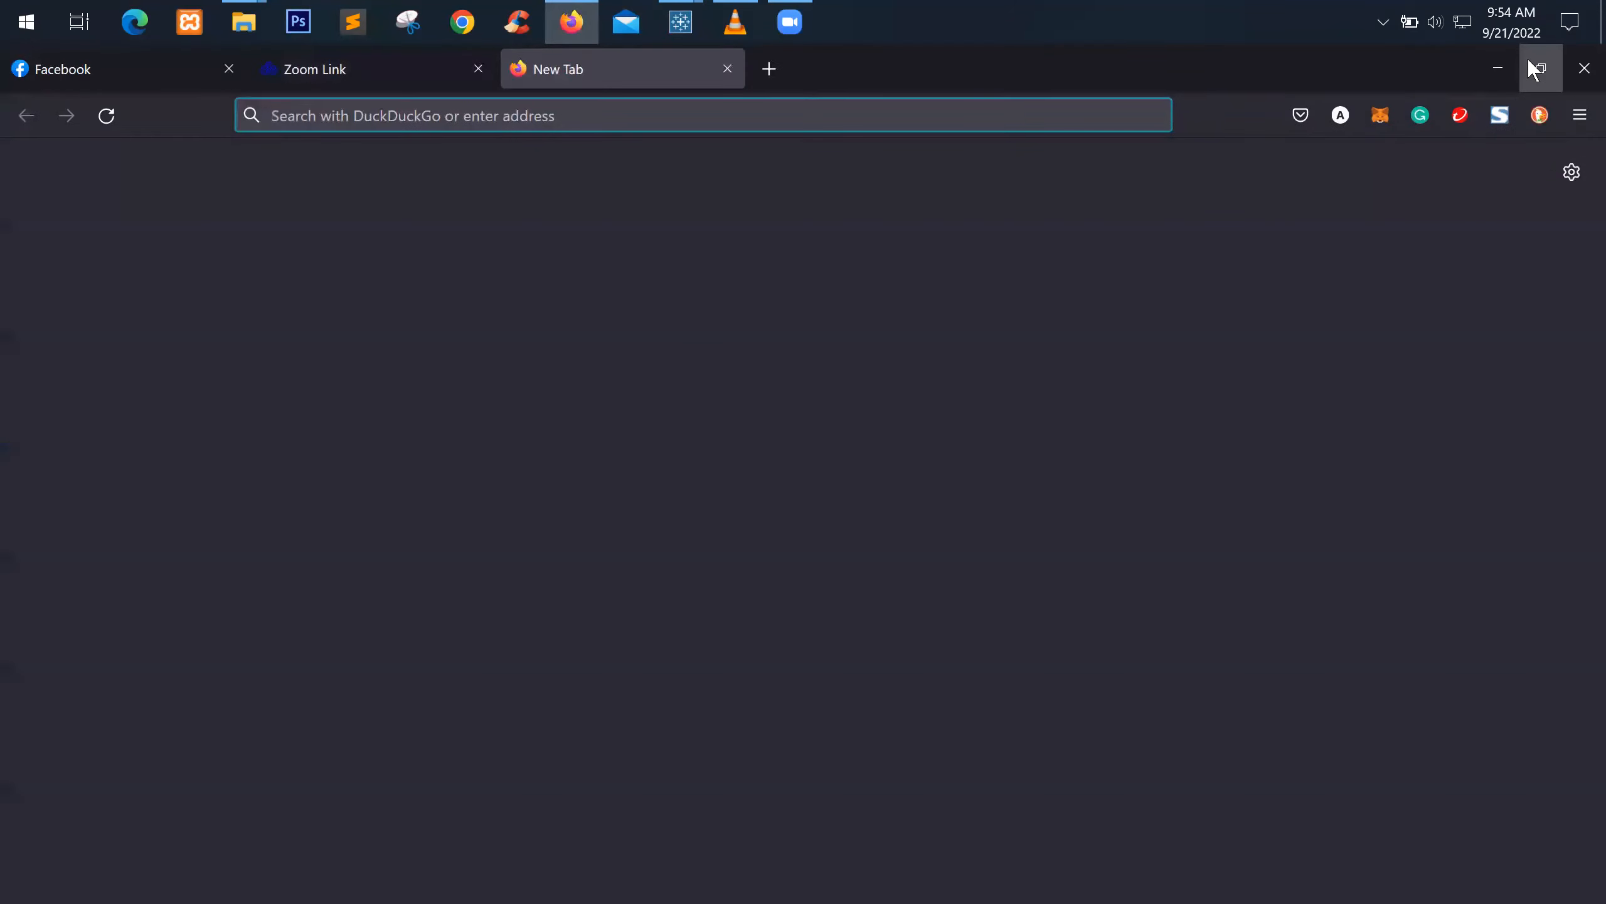
click(1529, 61)
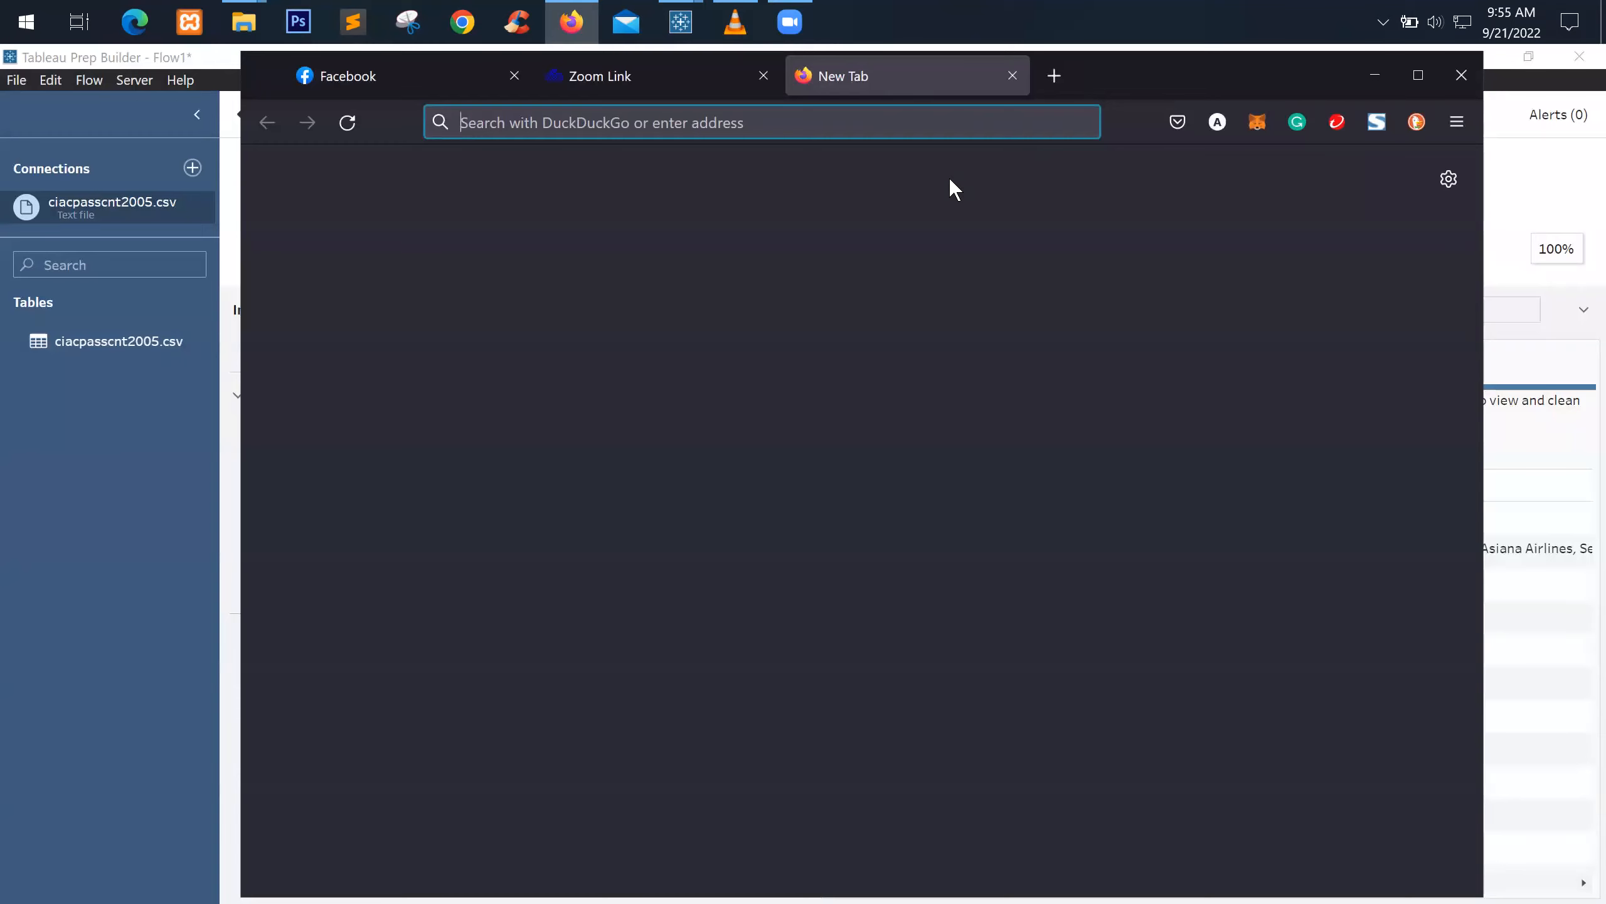
Search Google for 'wildcard characters', read the results, then minimize Firefox
text(google.com/)
key(Return)
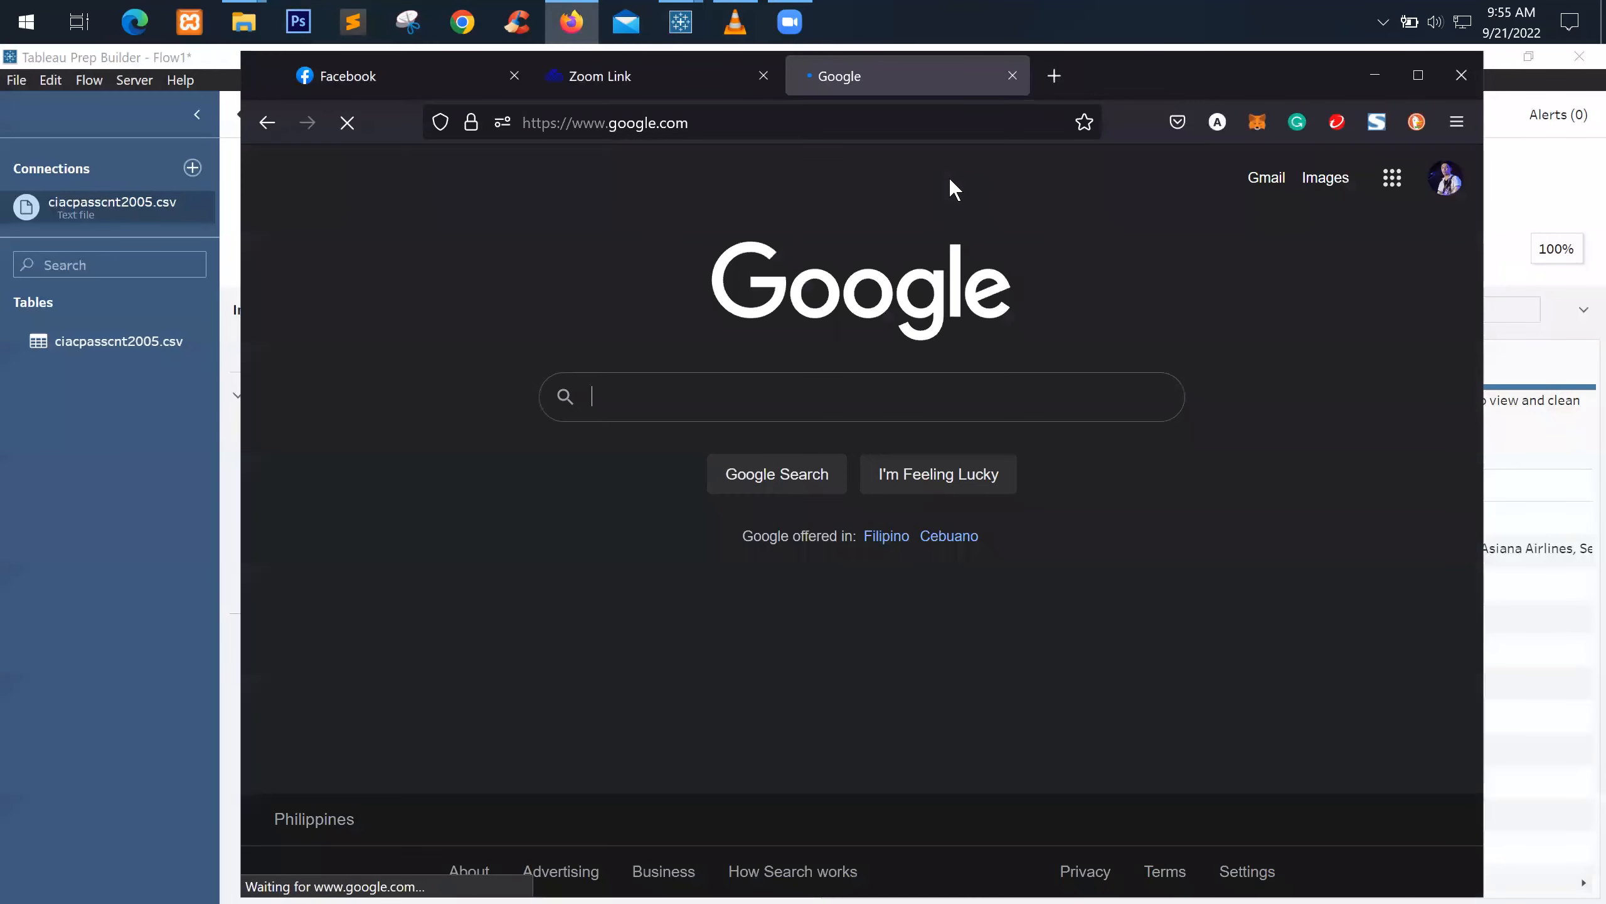
text(wildca)
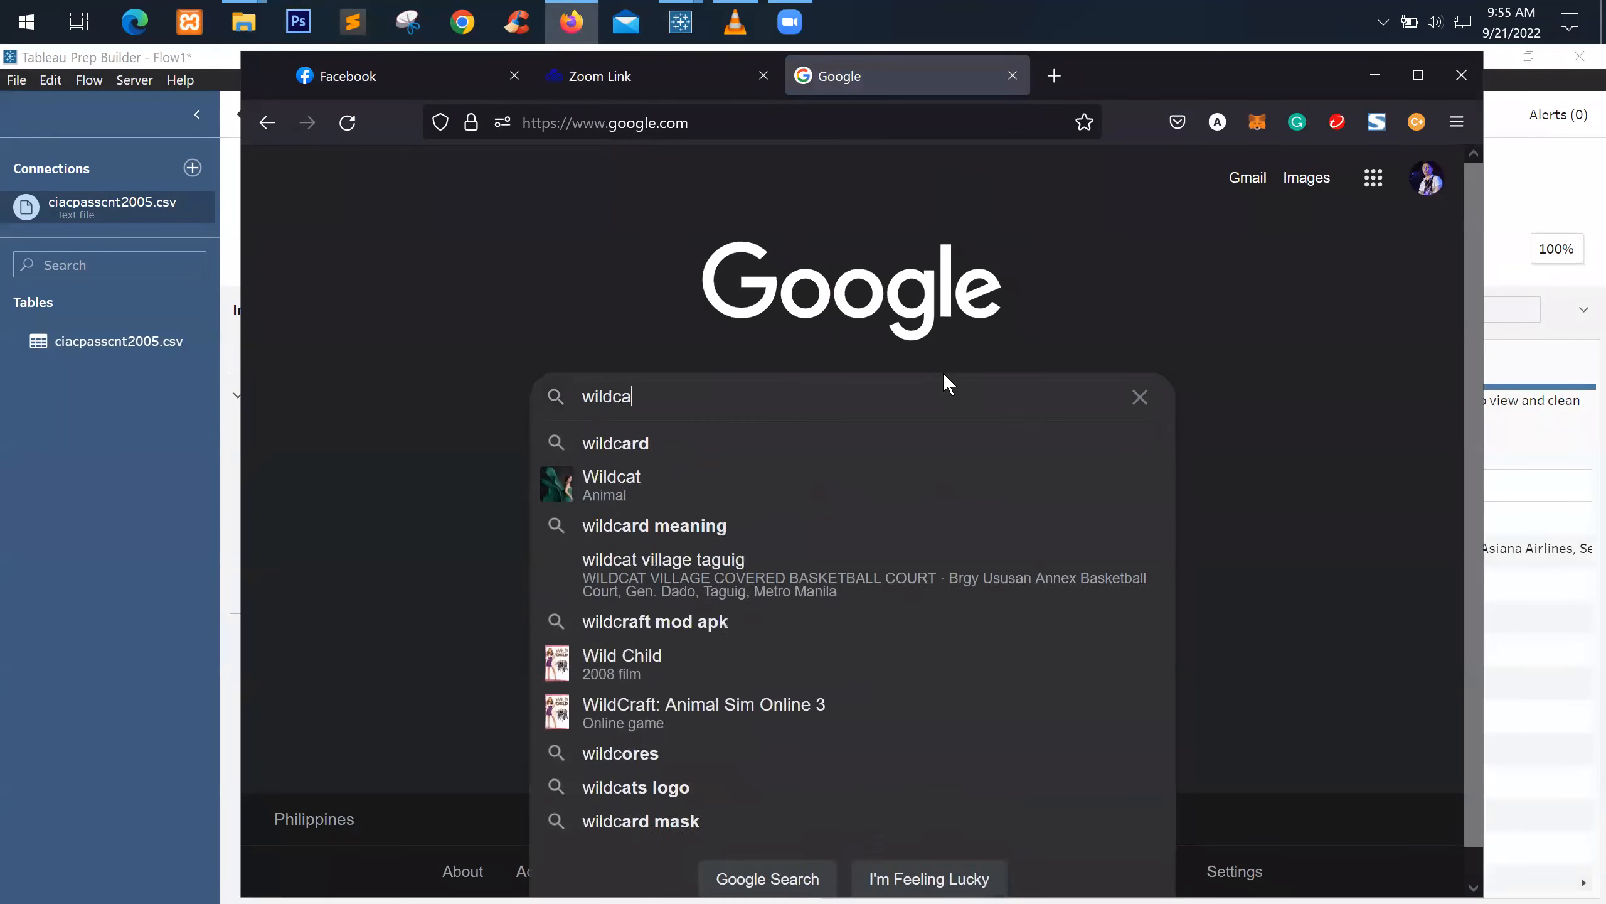
text(rd charact)
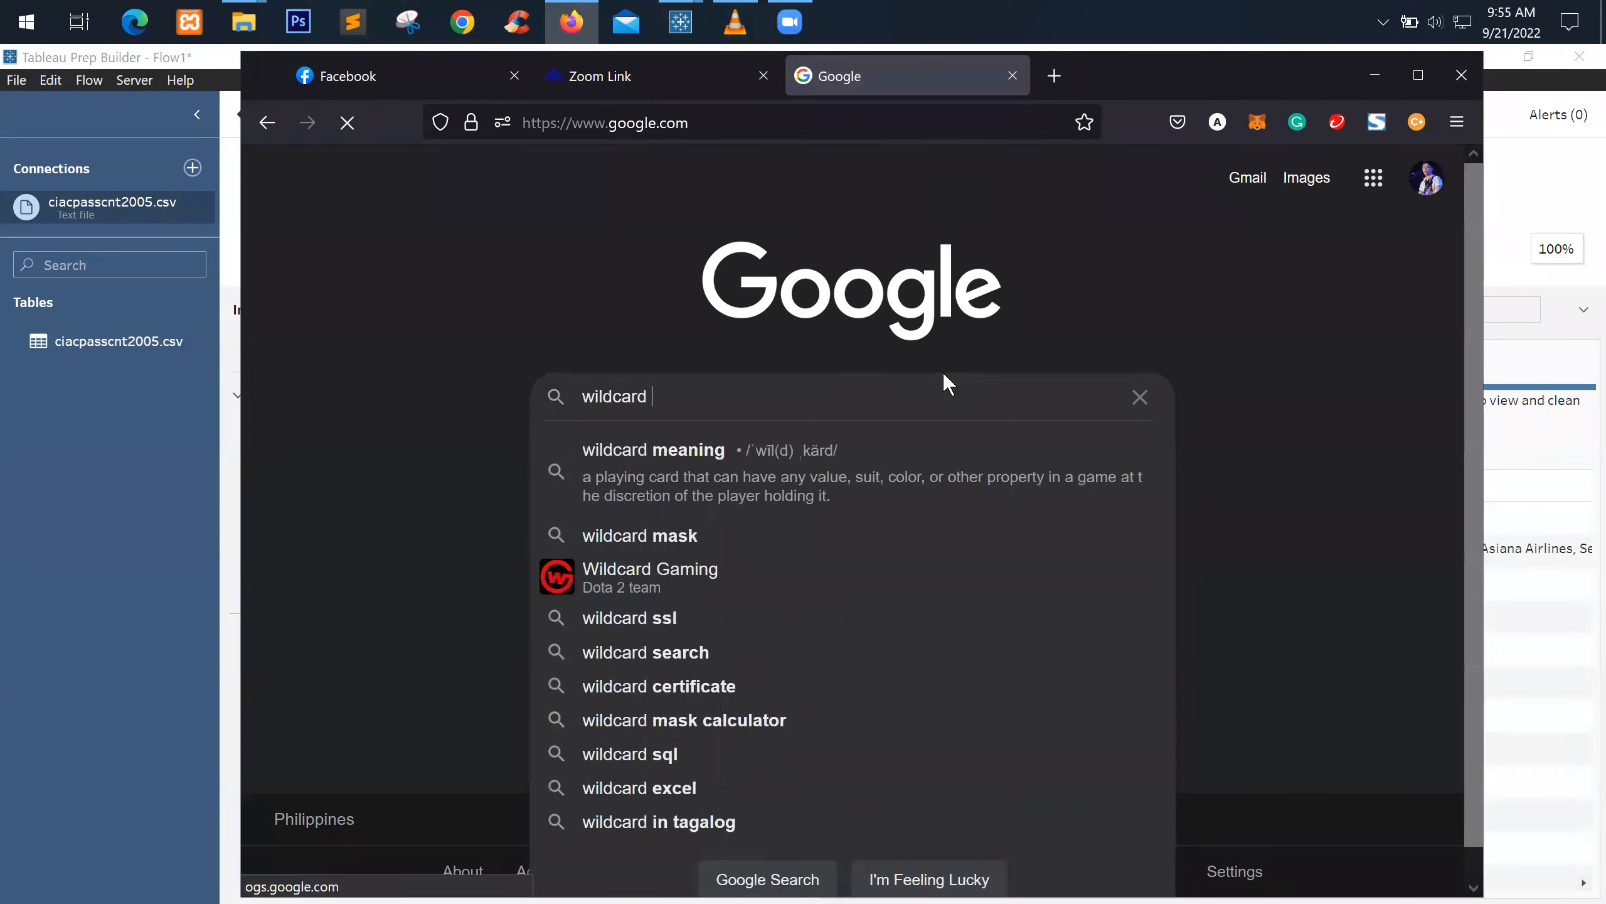
text(ers)
key(Return)
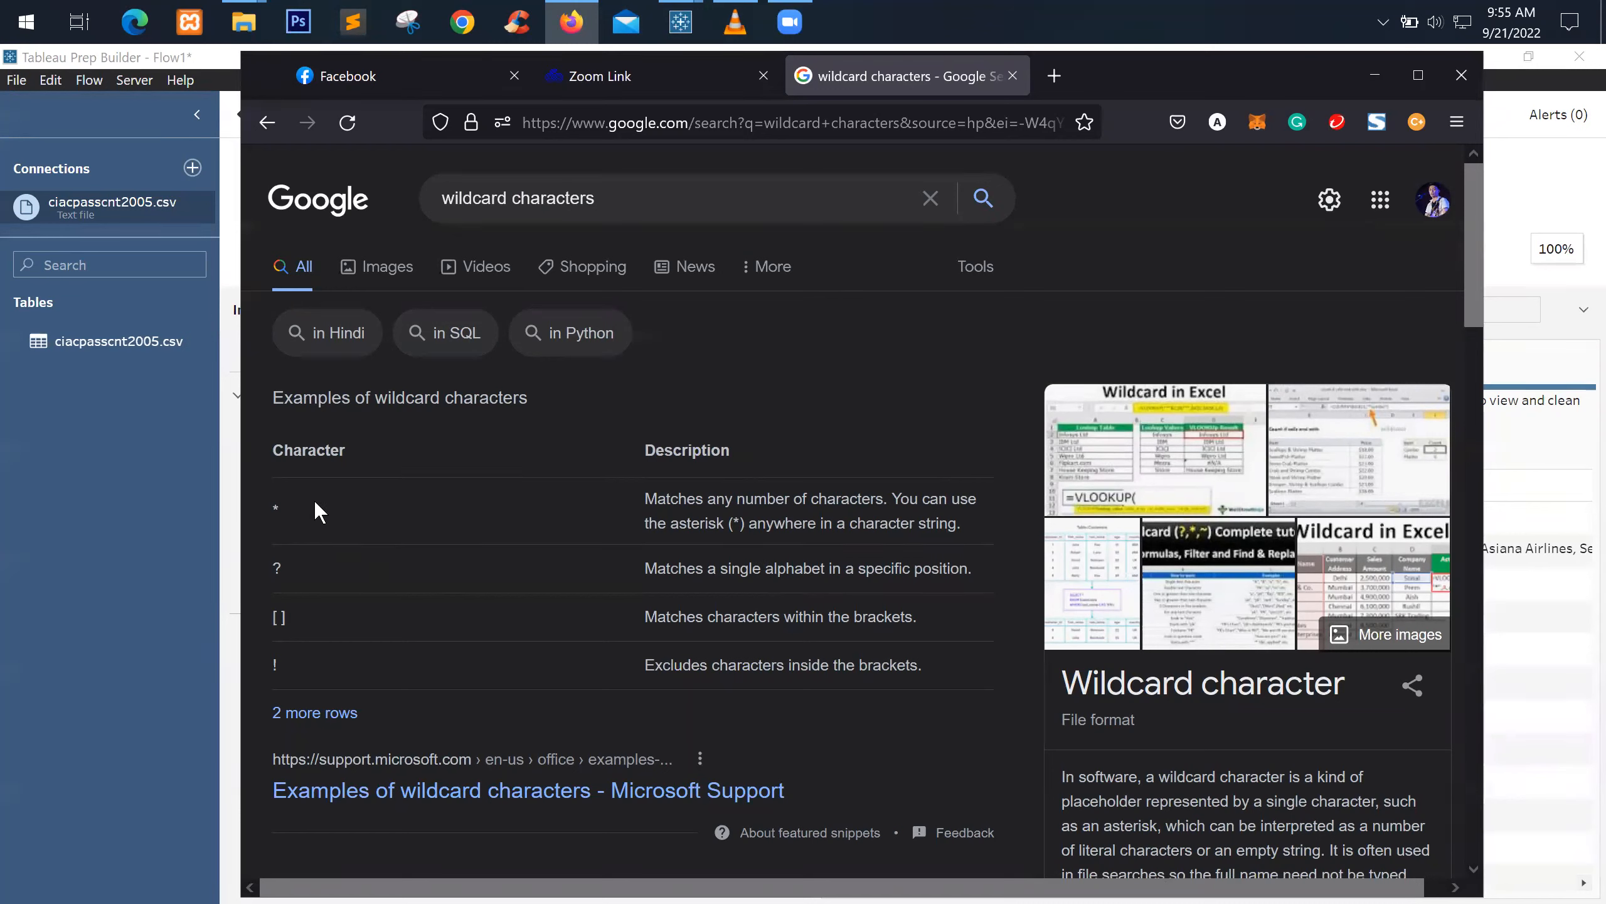
click(344, 541)
click(1376, 76)
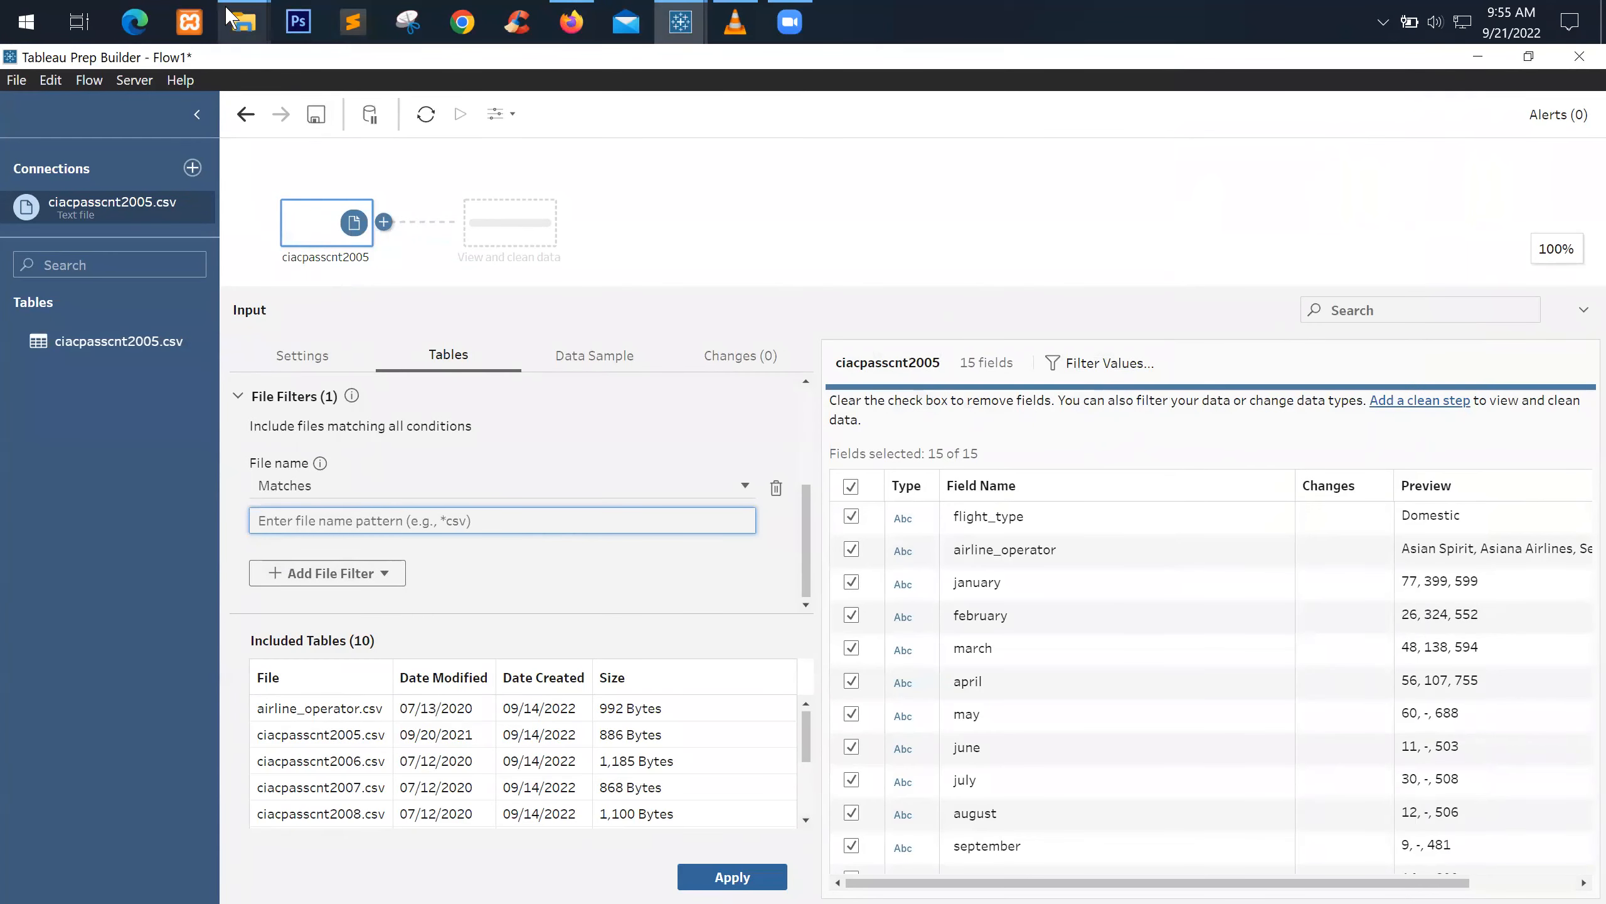
Inspect the ciacpasscnt2005.csv name in Explorer without renaming it, and move the window aside
mouse_move(244, 22)
click(356, 114)
click(693, 307)
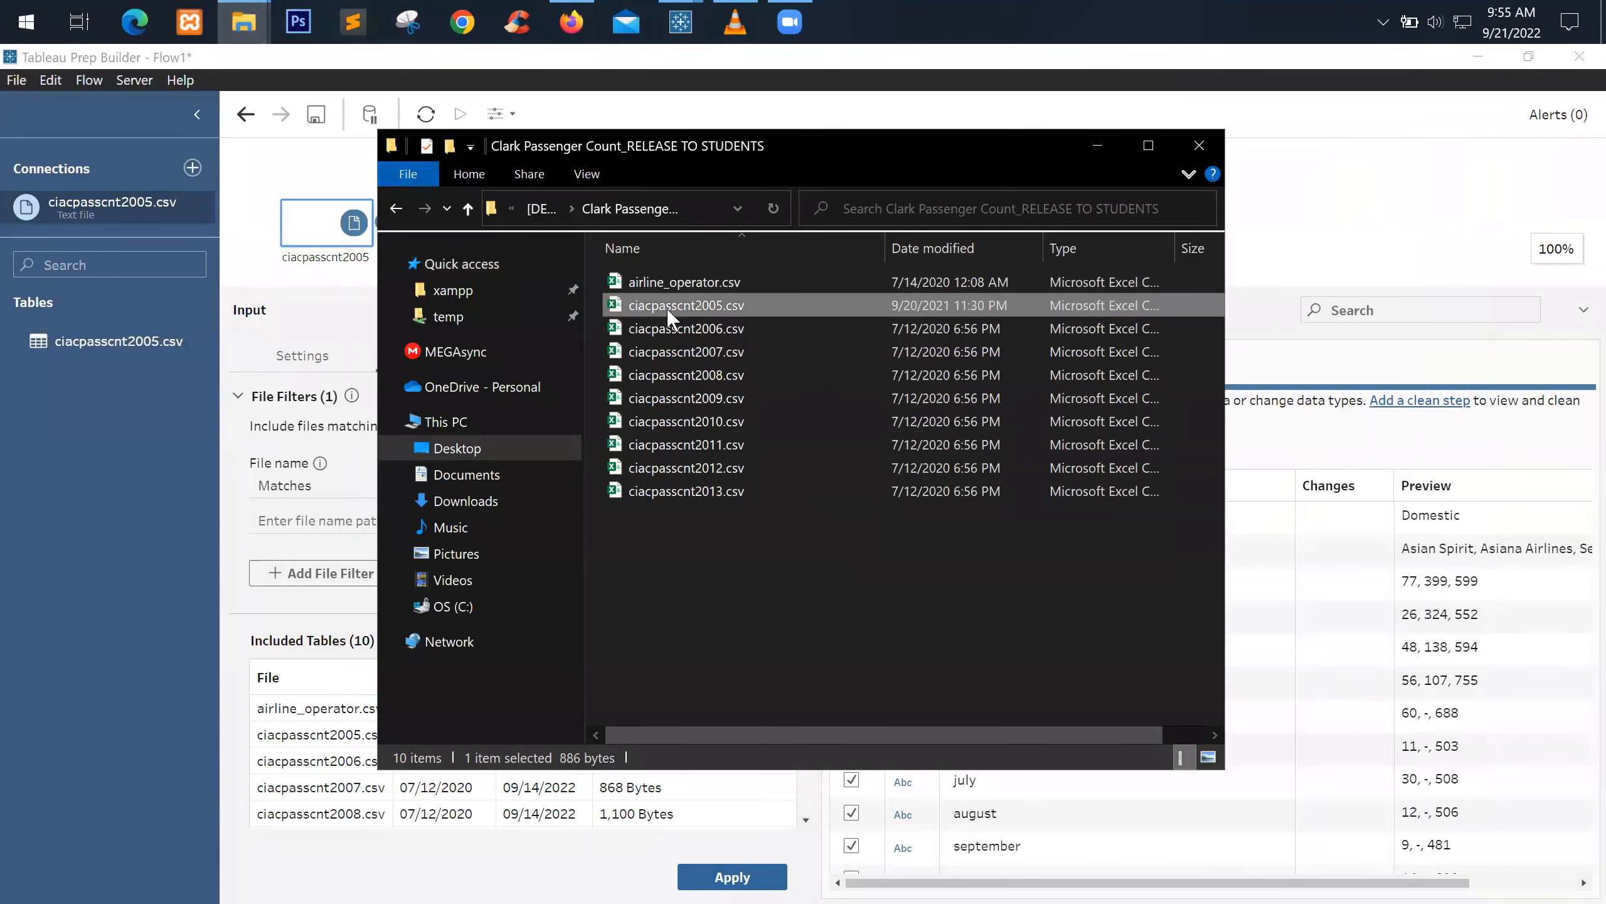
click(693, 308)
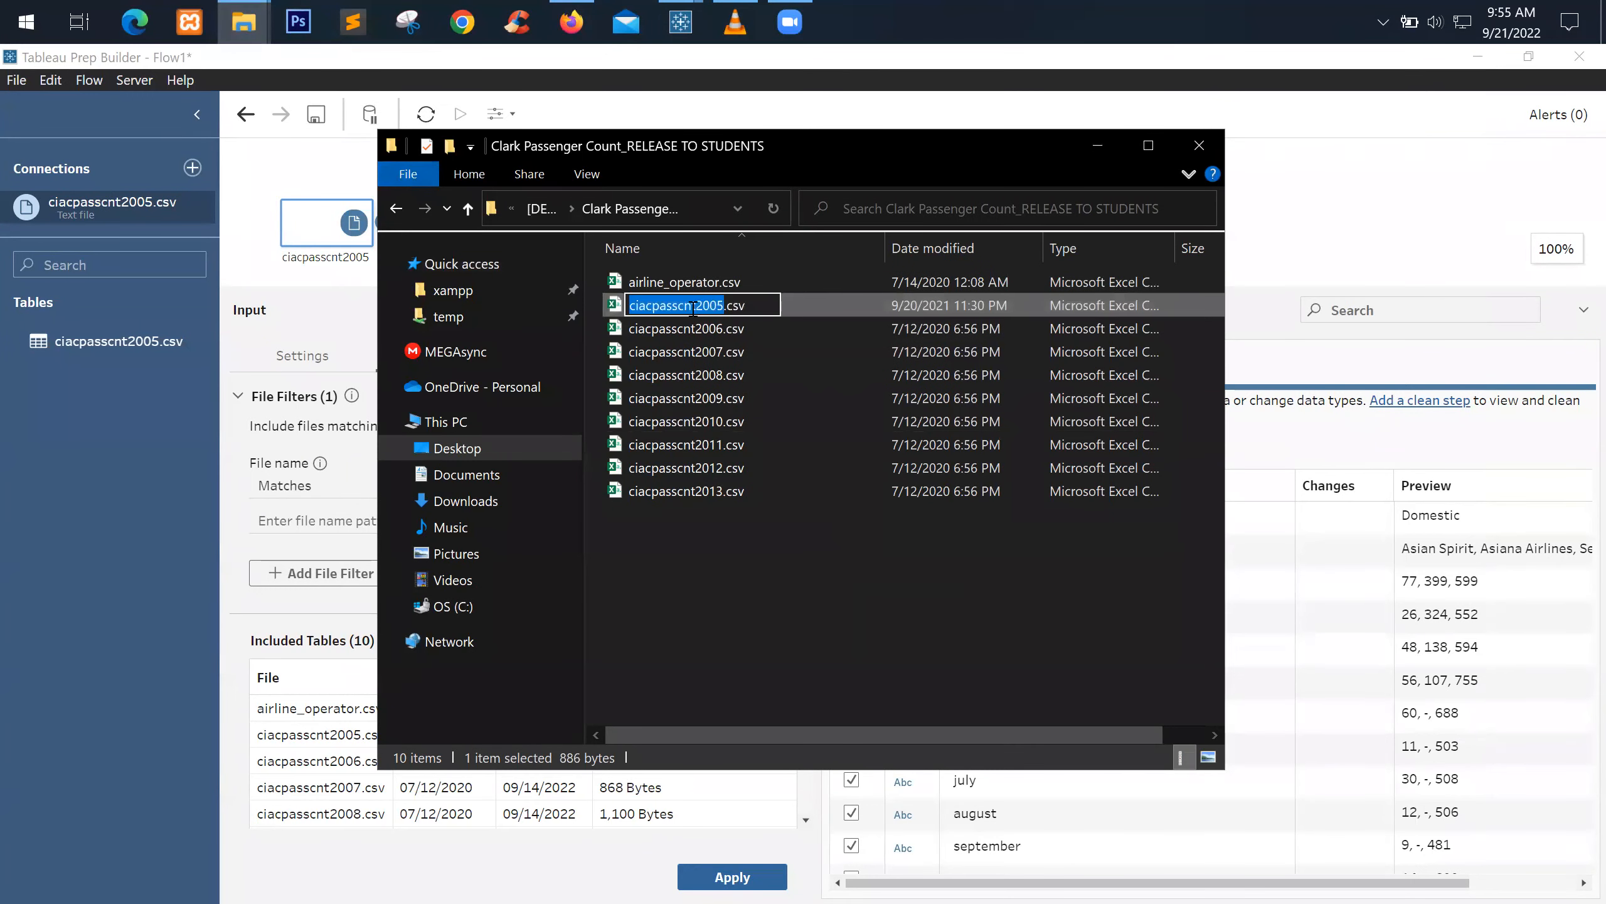
click(693, 308)
drag(696, 305, 618, 308)
click(698, 305)
click(762, 306)
key(Return)
click(781, 645)
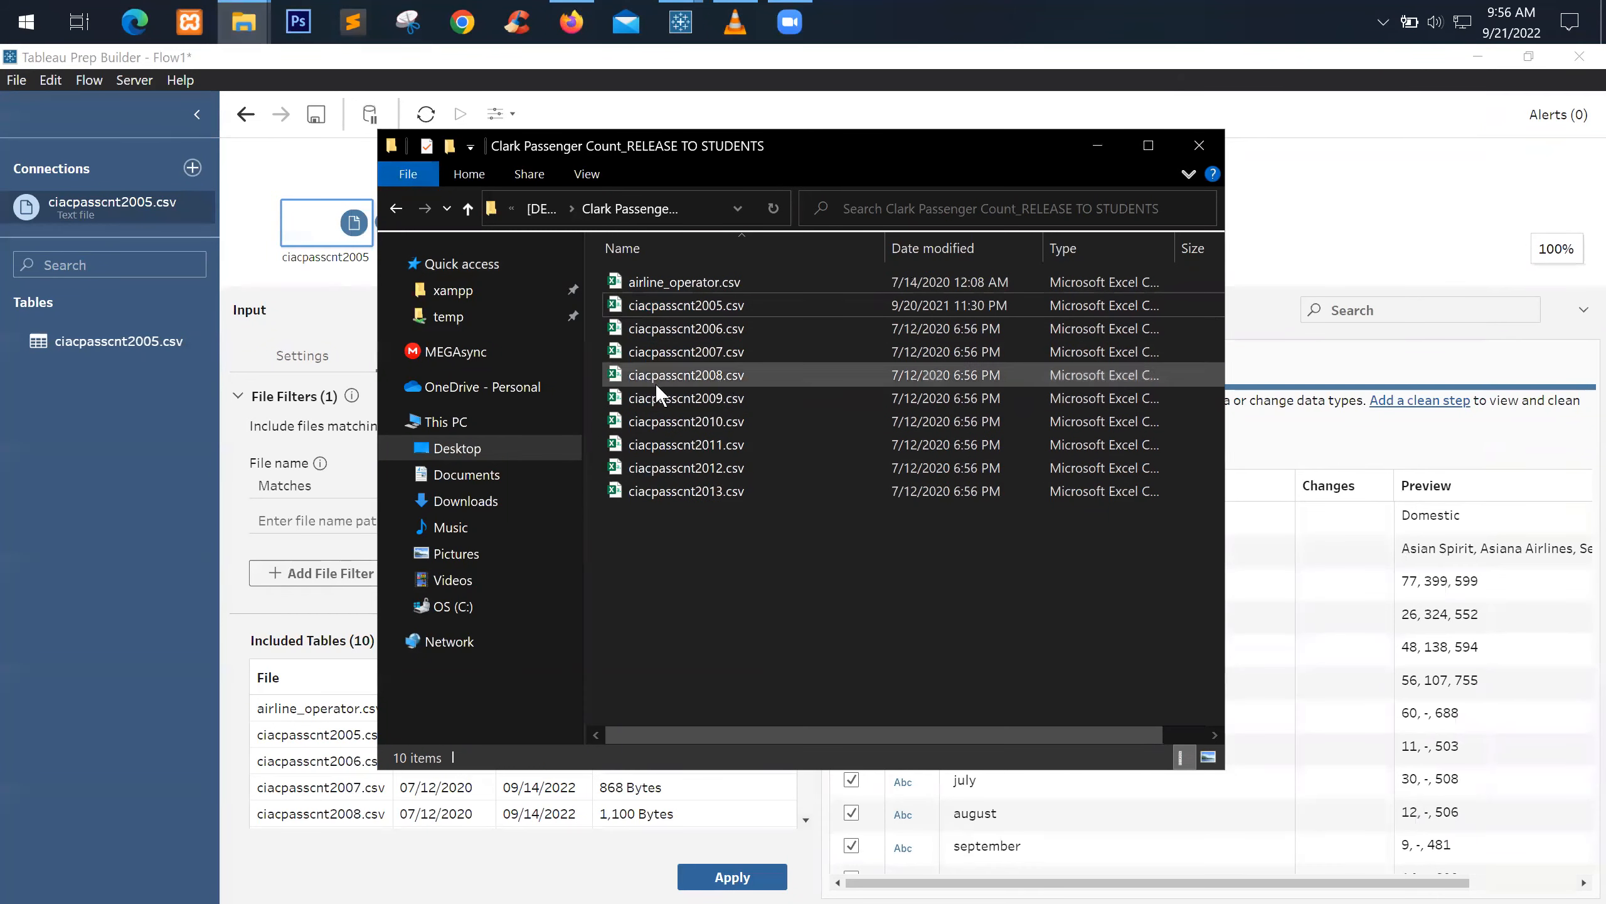
drag(744, 159, 981, 210)
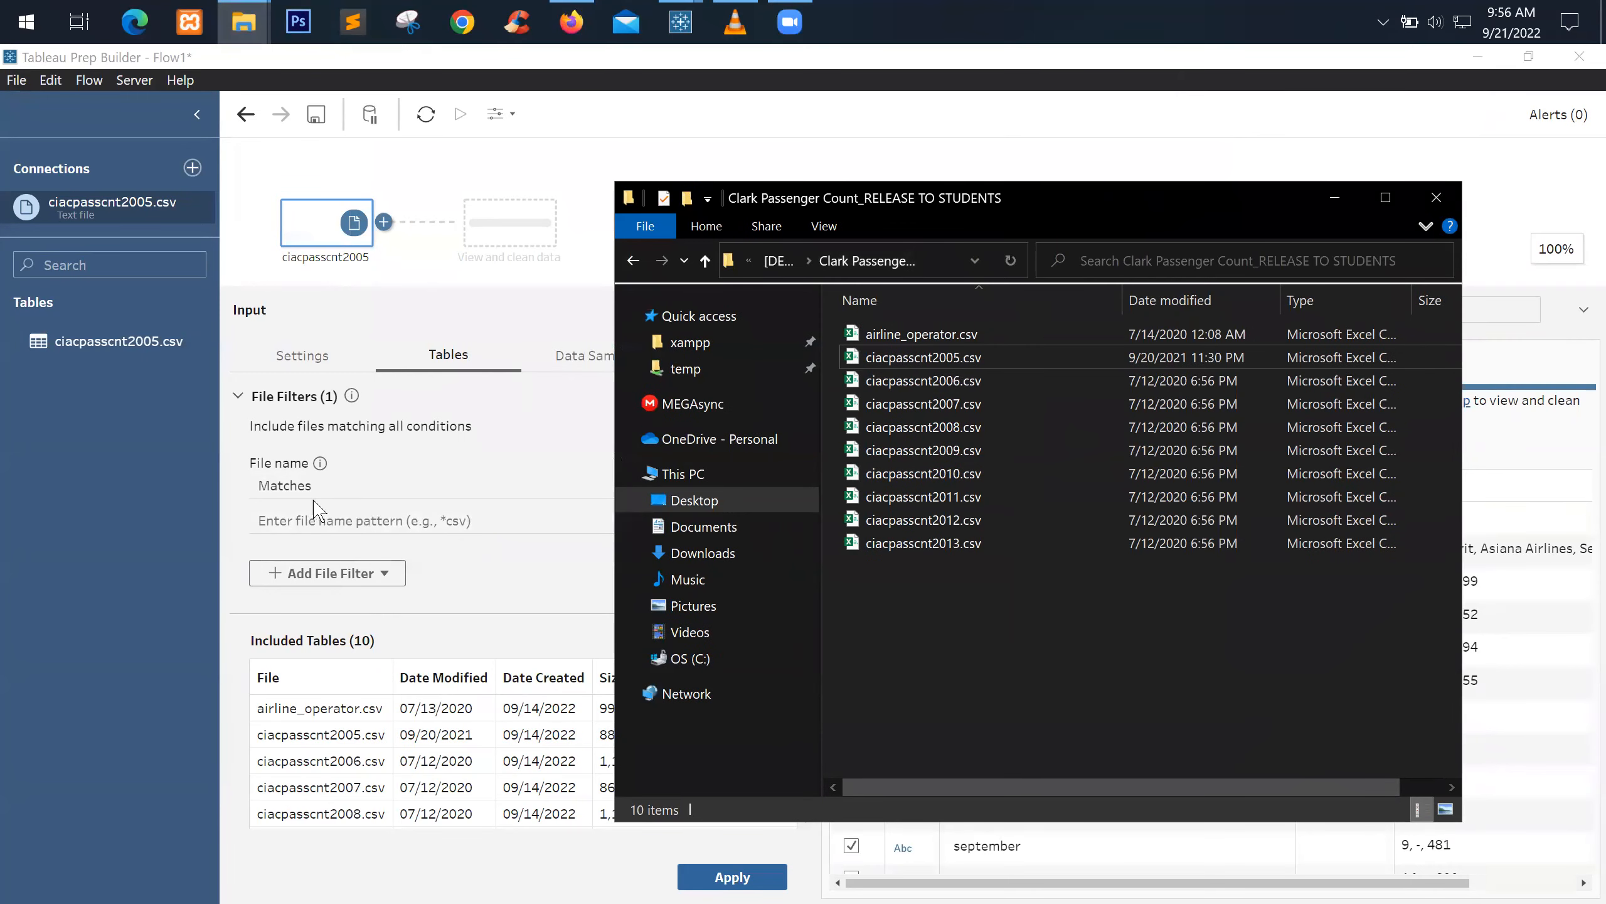
Copy the ciacpasscnt2005 name into Tableau's File name pattern and delete the year digits
click(875, 357)
click(915, 357)
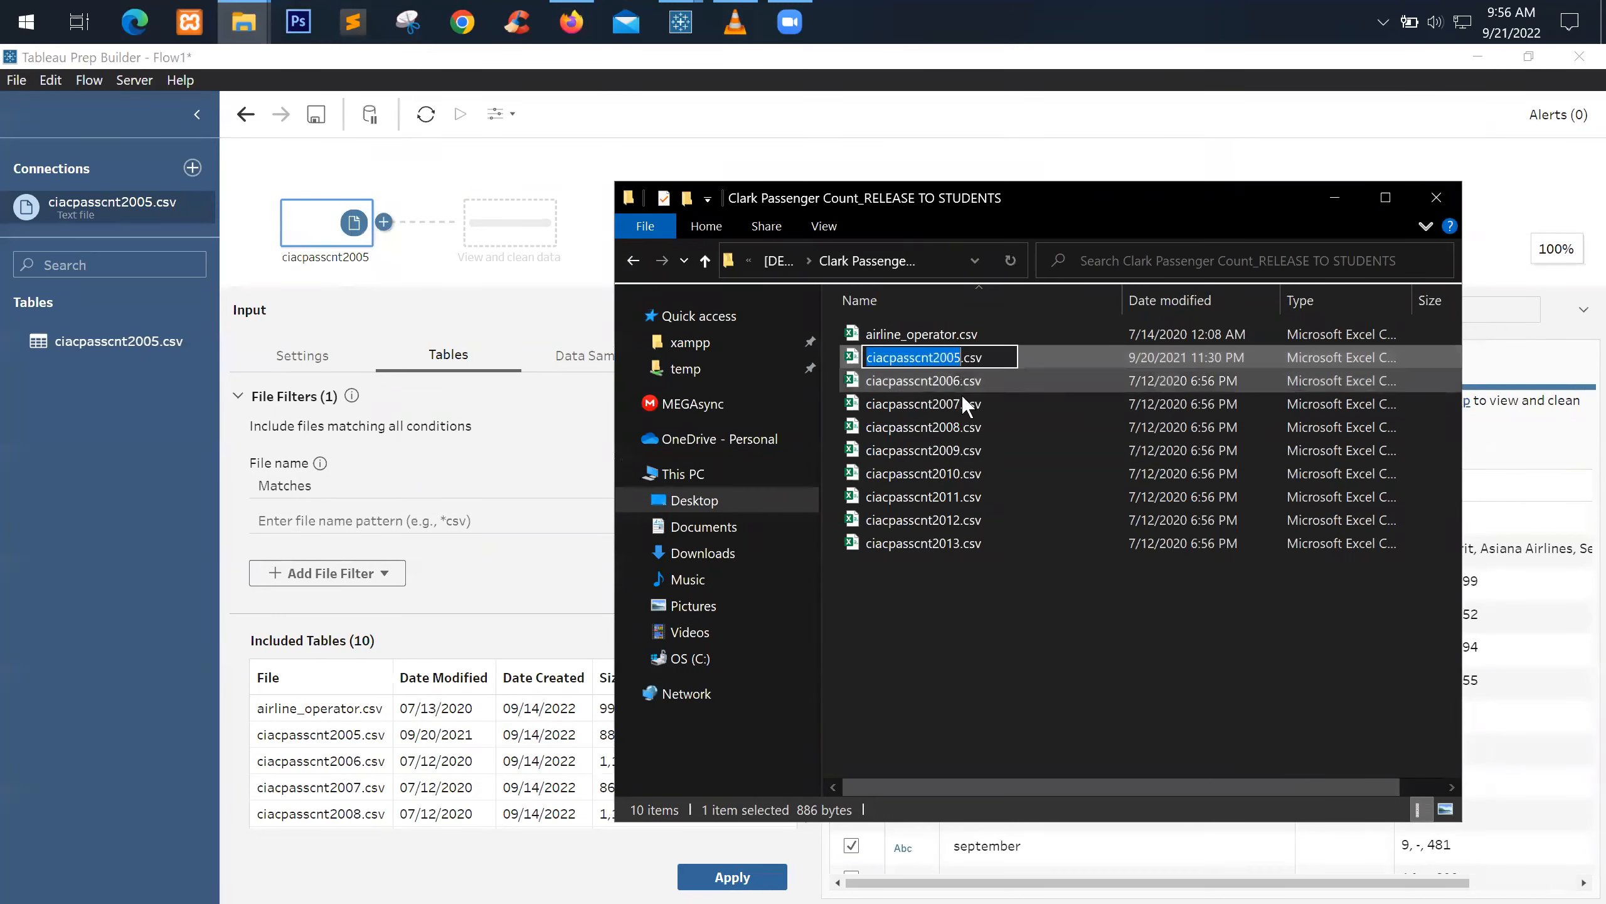
key(ctrl+c)
click(316, 520)
key(ctrl+v)
key(BackSpace)
key(BackSpace)
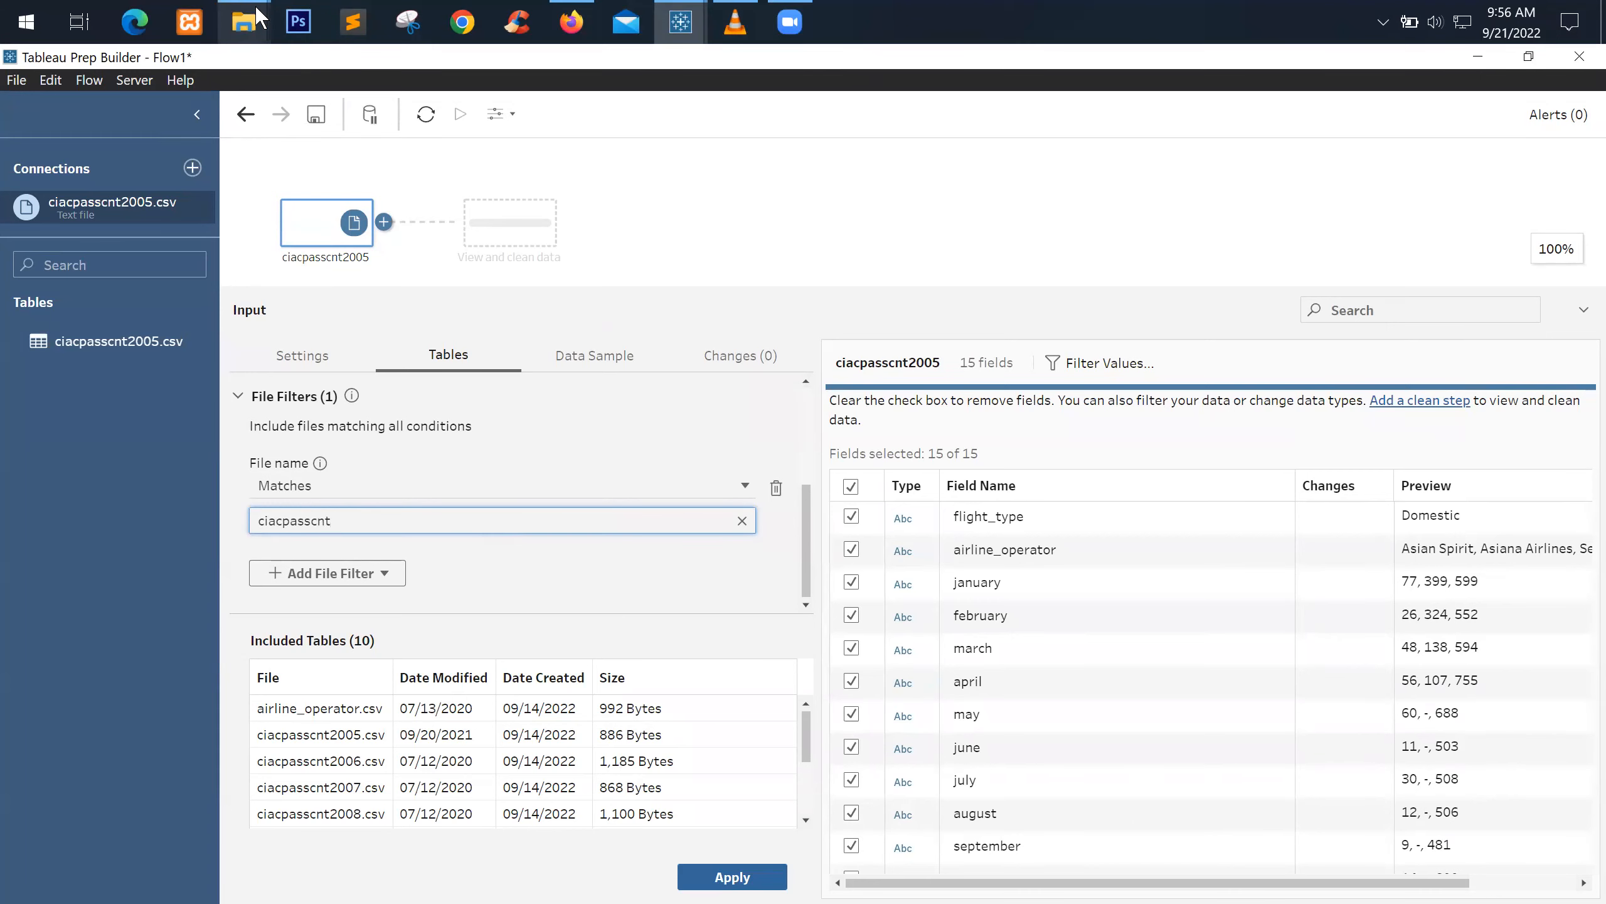
Apply the ciacpasscnt* pattern to the filter's included tables
mouse_move(244, 22)
click(308, 63)
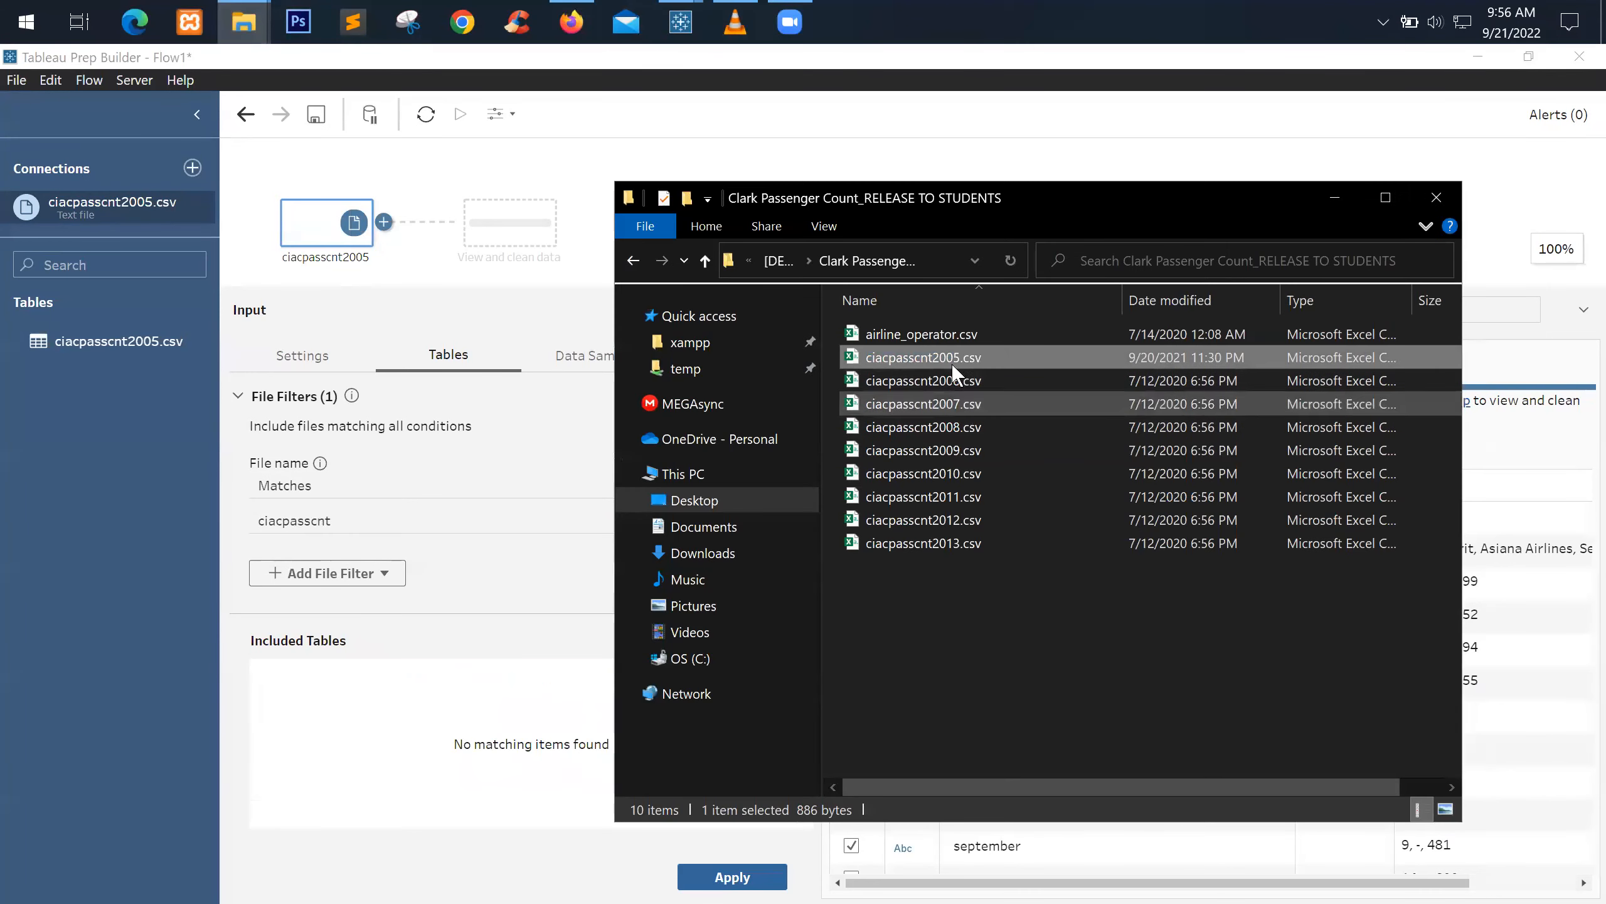
click(393, 519)
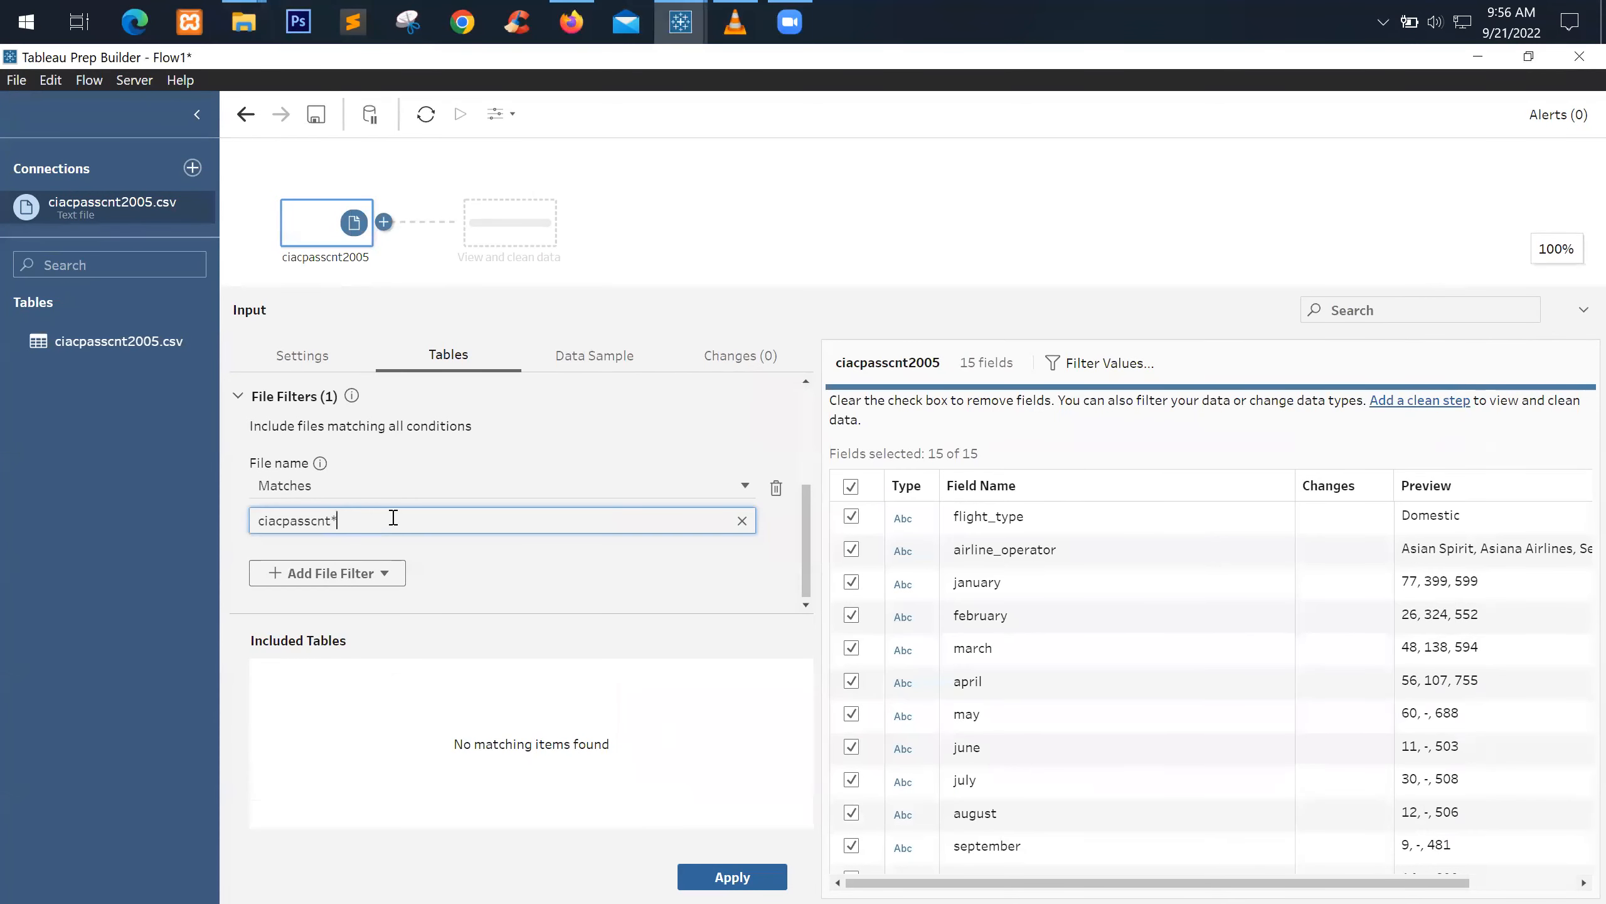
click(517, 564)
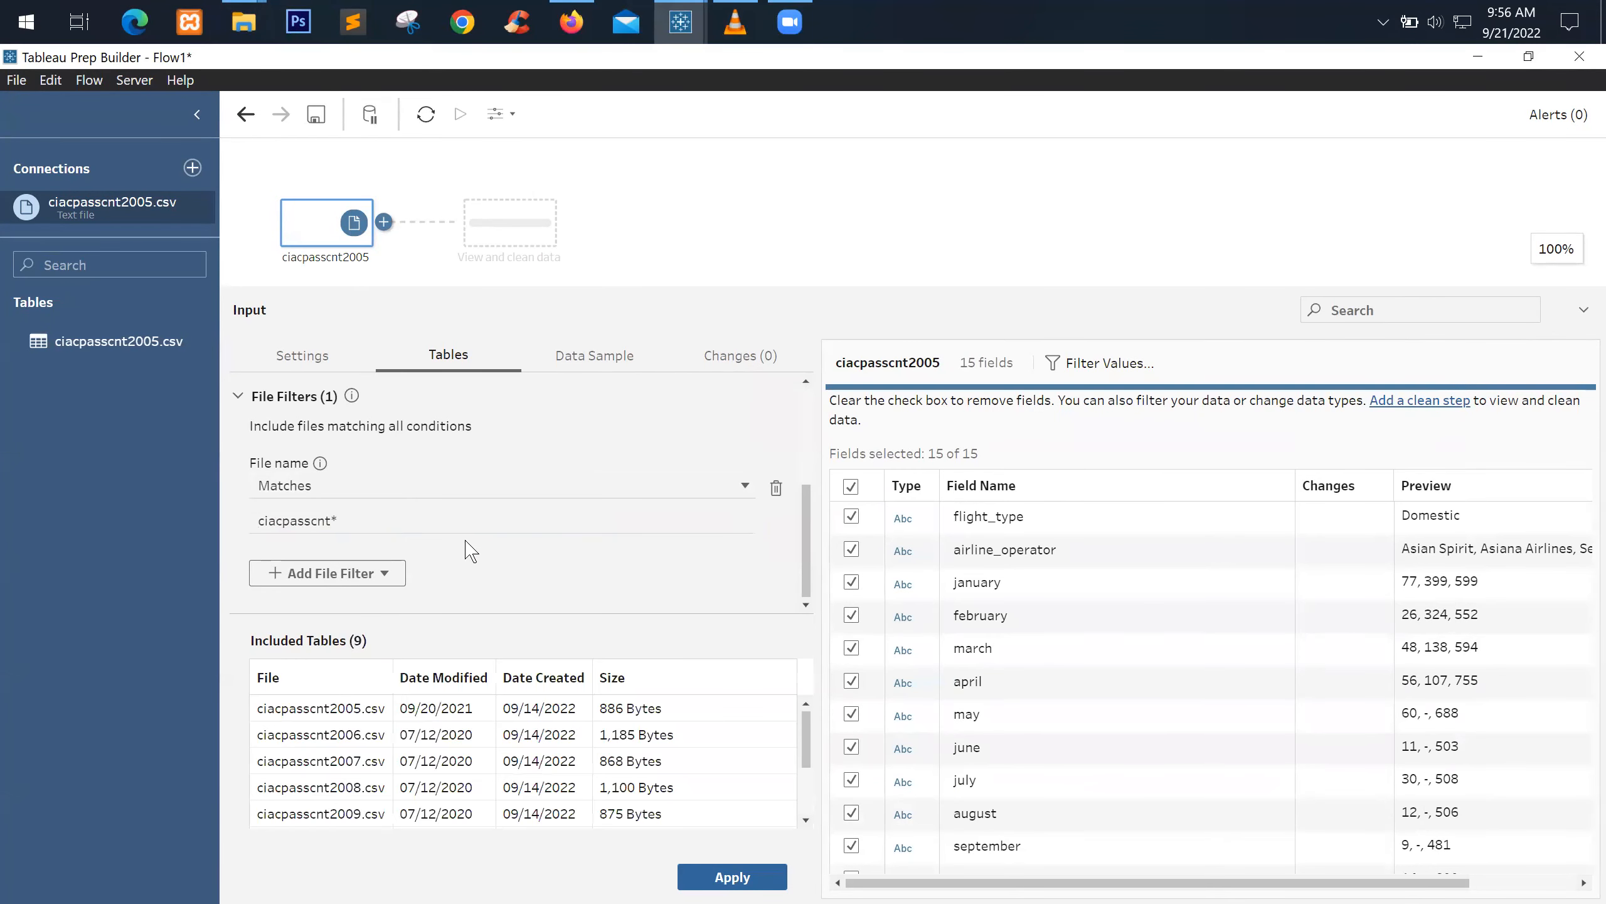
click(469, 517)
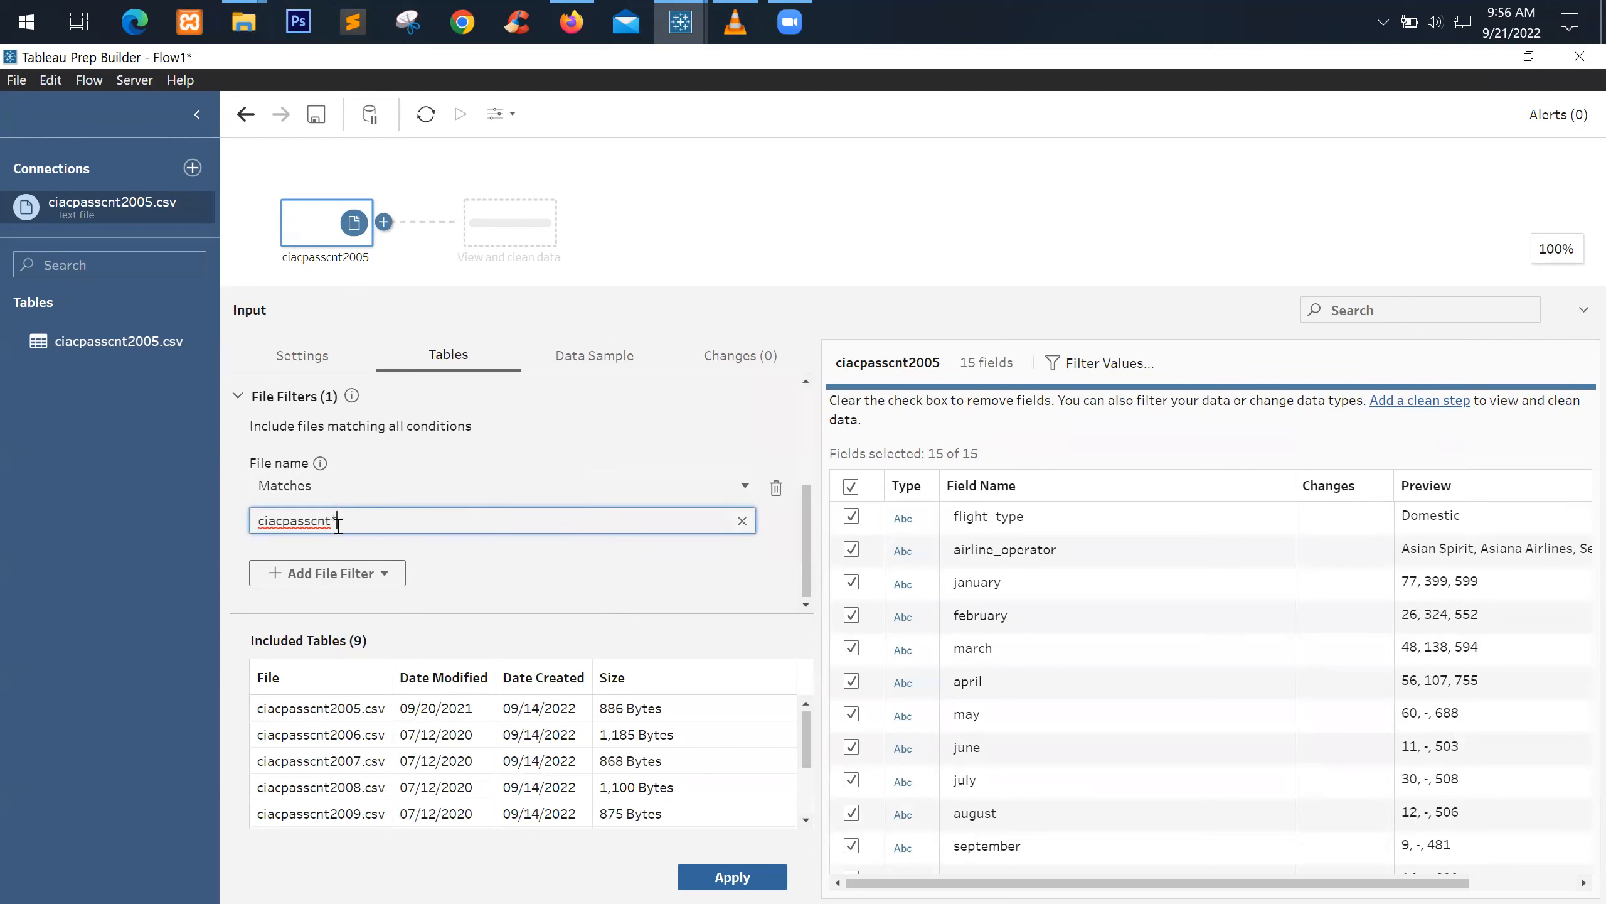
mouse_move(330, 520)
mouse_down()
mouse_move(261, 525)
mouse_move(337, 519)
mouse_up()
Check airline_operator.csv in the folder, then delete the pattern's trailing wildcard
click(239, 19)
click(336, 101)
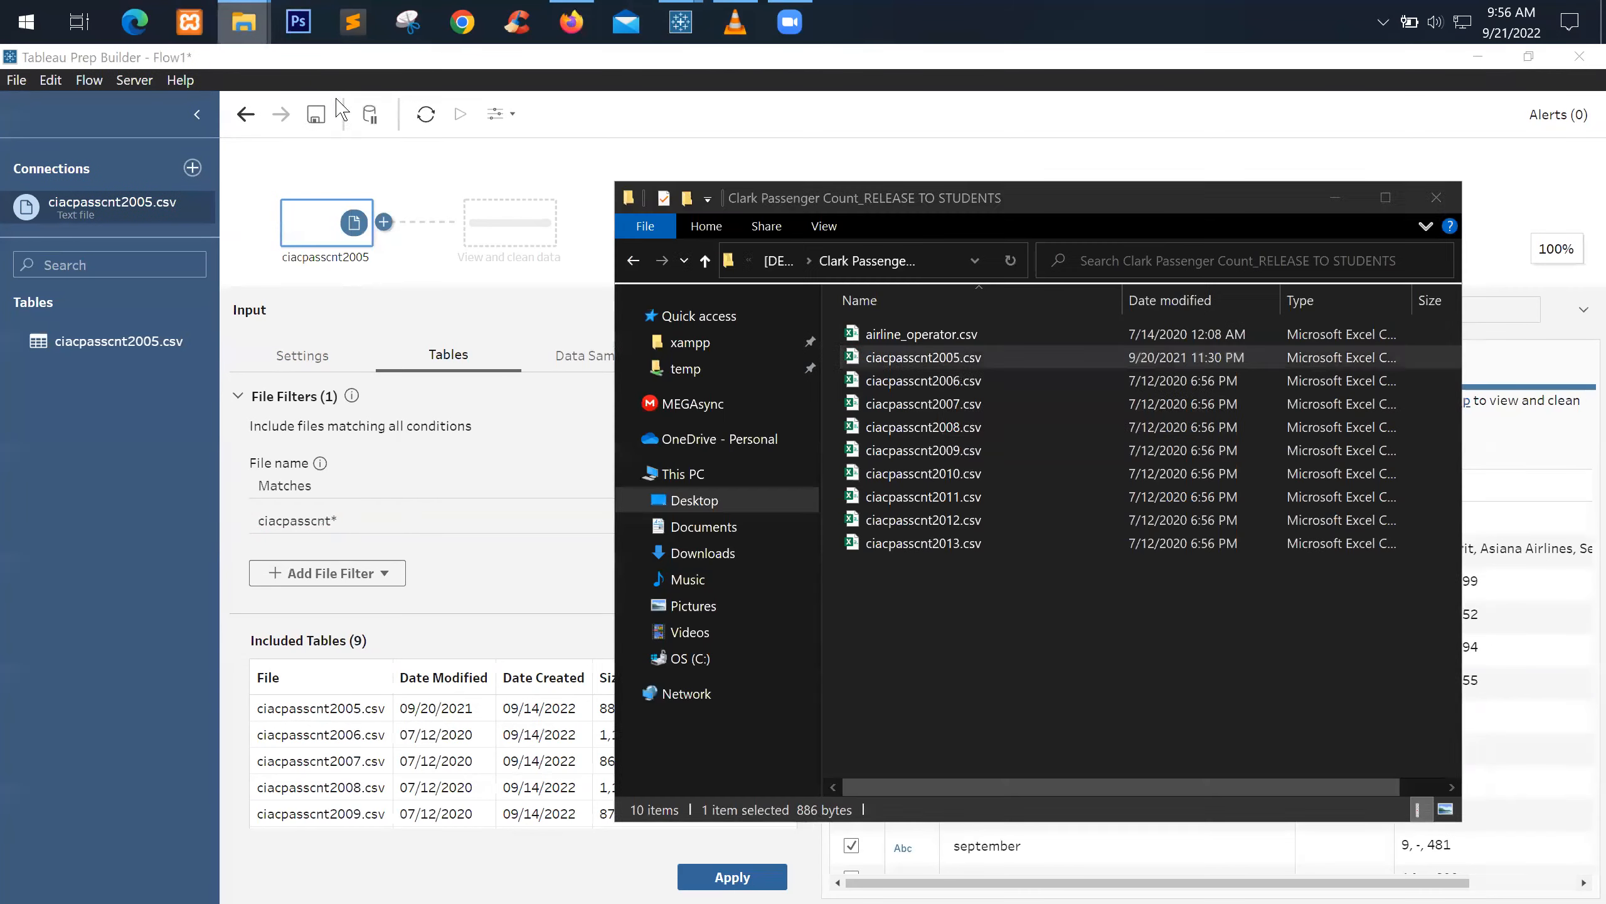
click(983, 331)
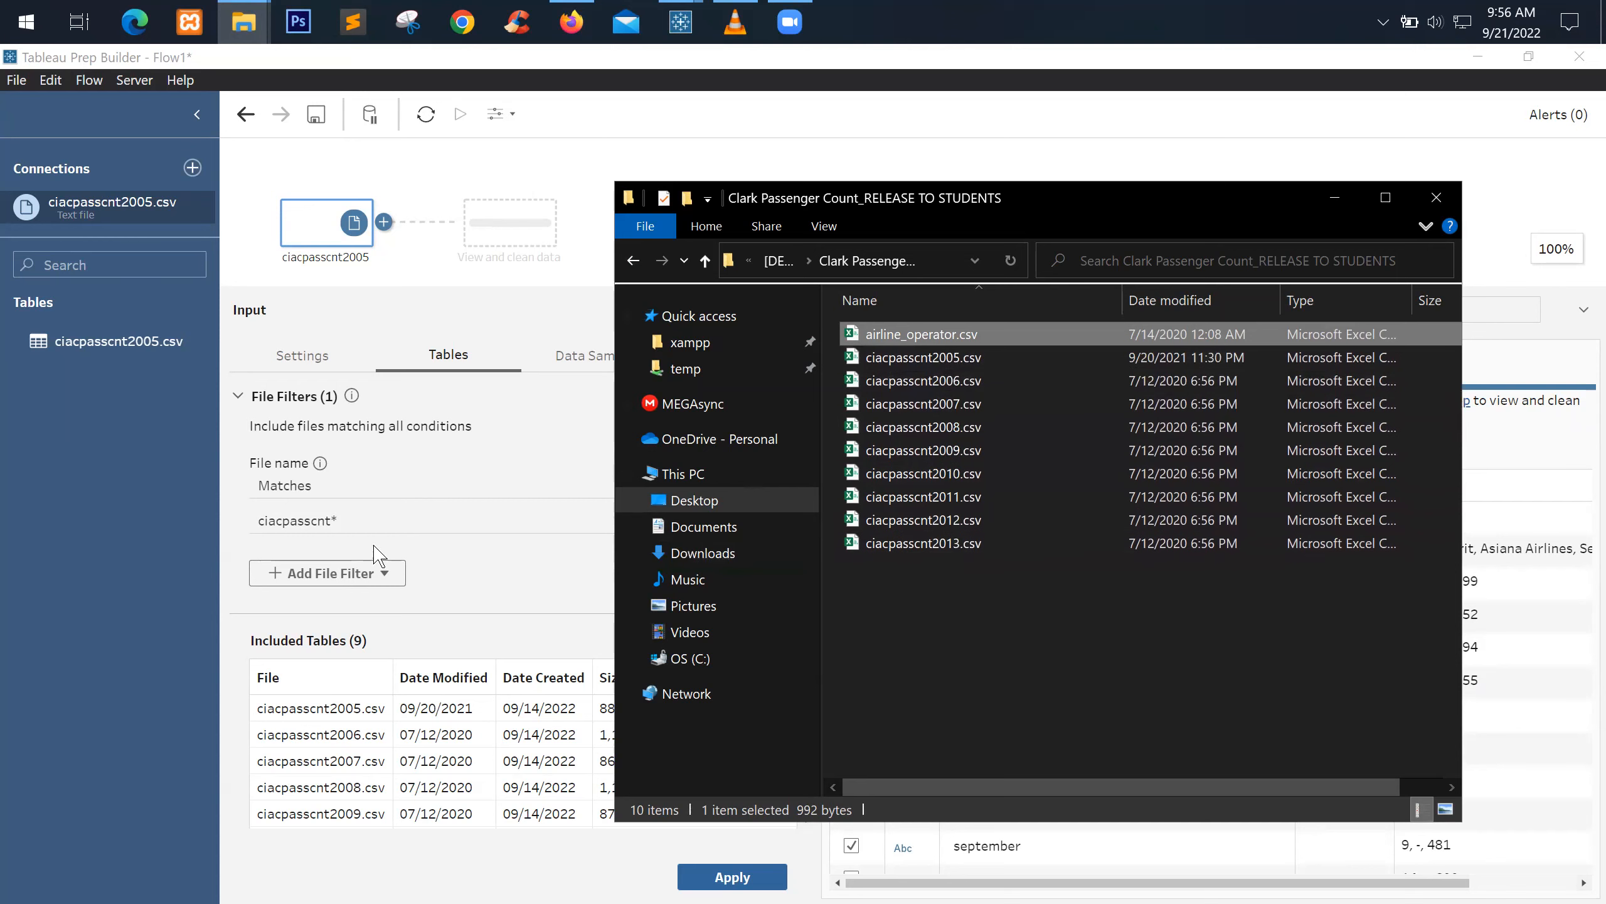
click(452, 529)
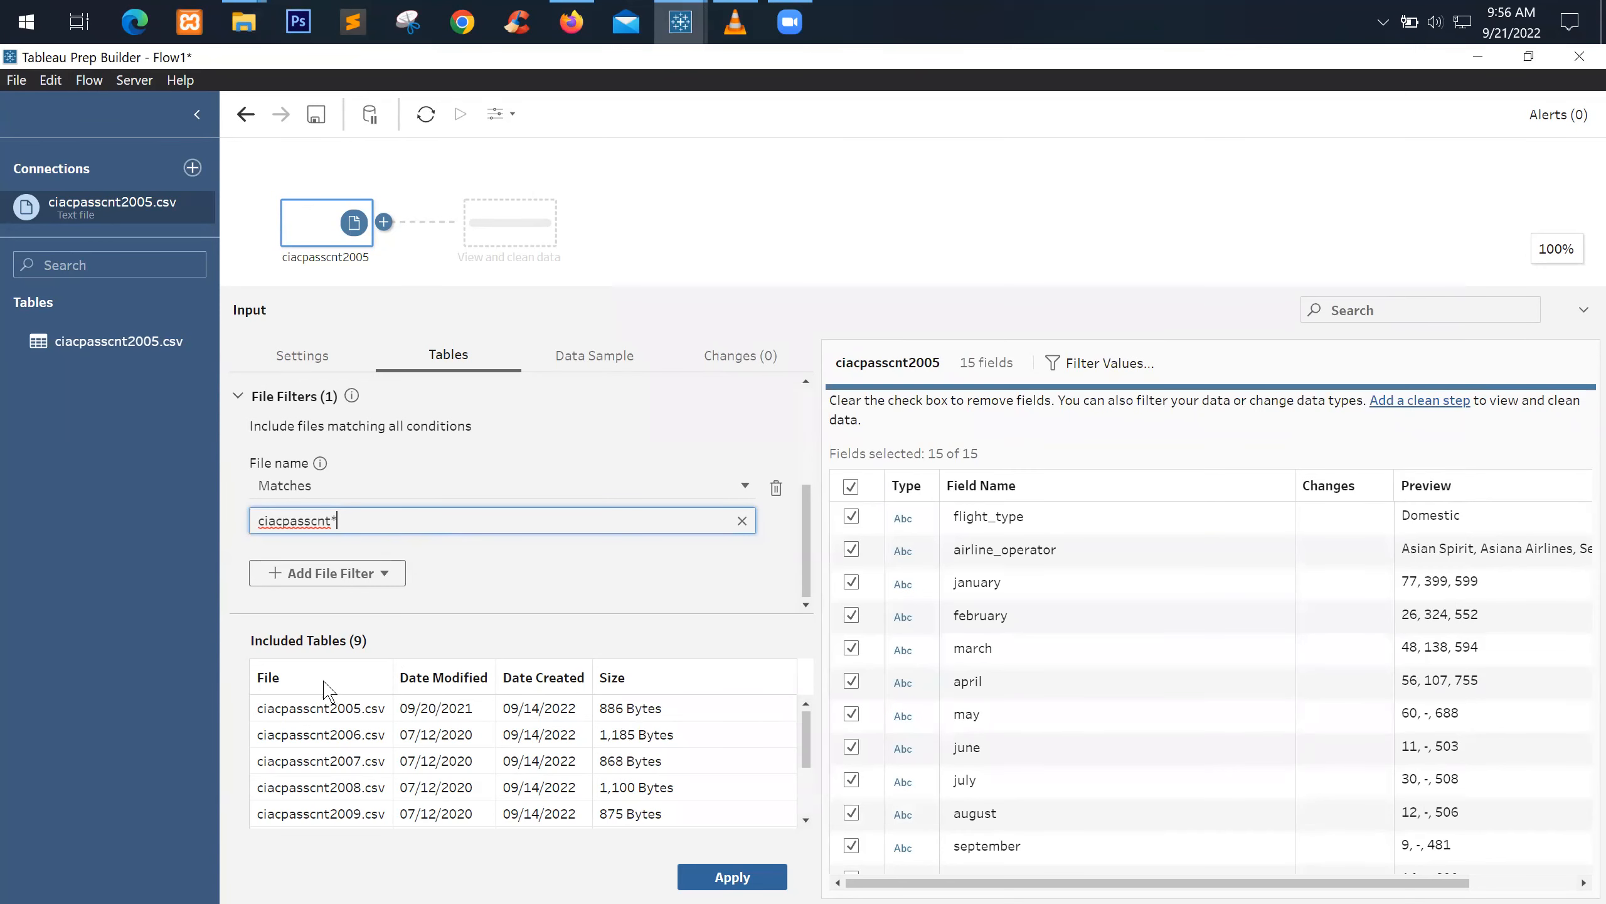
drag(333, 520, 363, 519)
key(BackSpace)
double_click(314, 521)
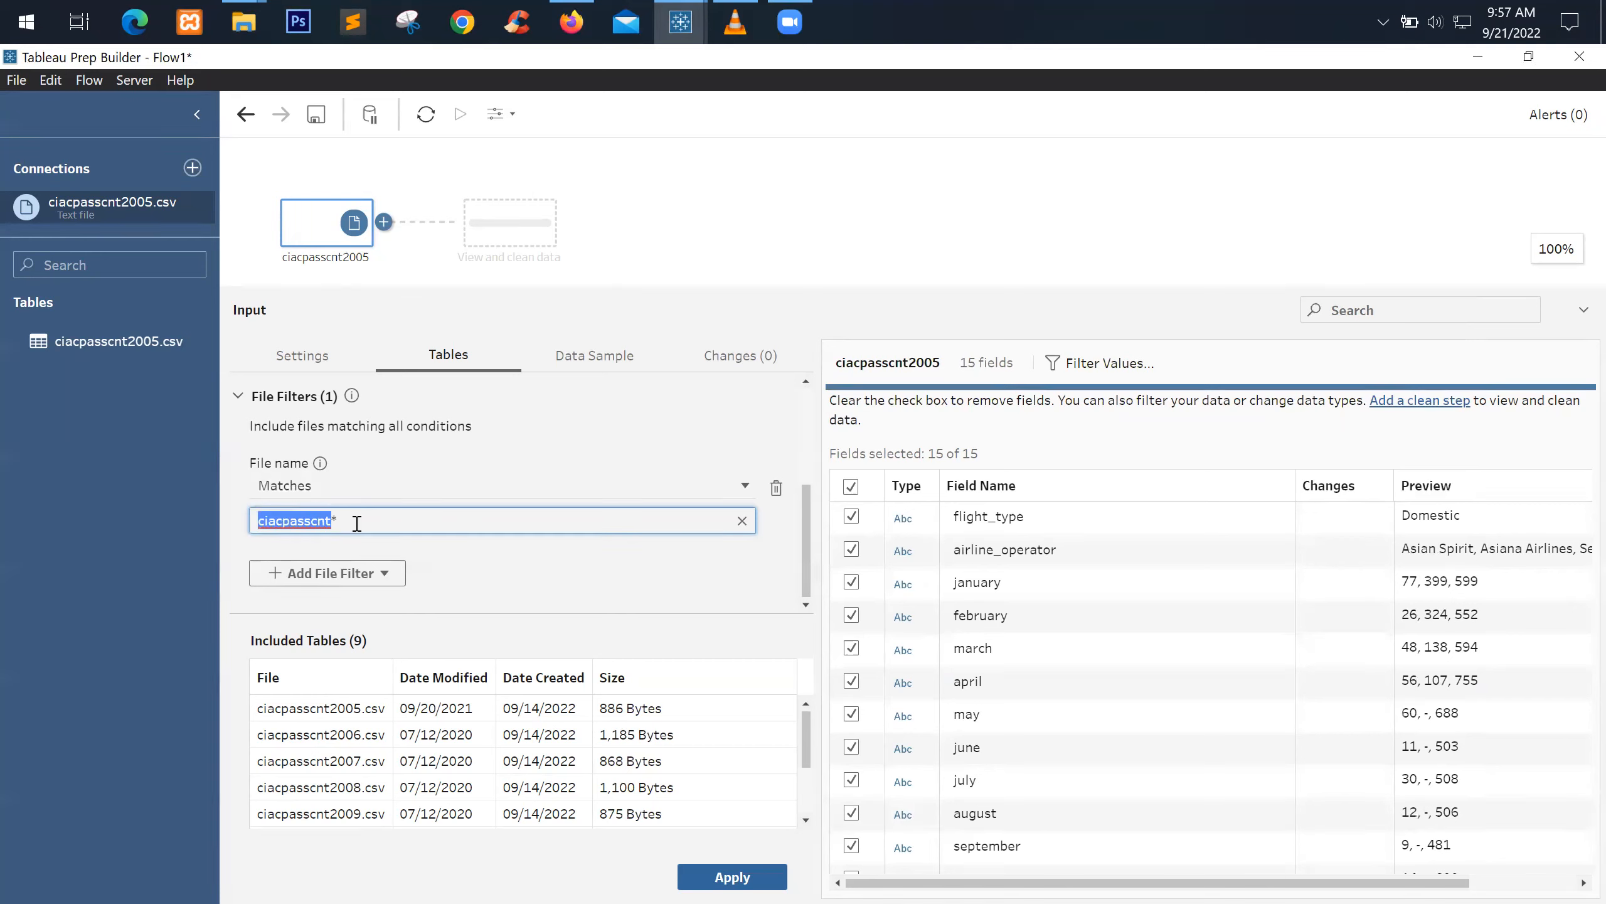
Switch the condition to Doesn't match and back to Matches, then apply the ciacpasscnt* filter
scroll(389, 753, down, 3)
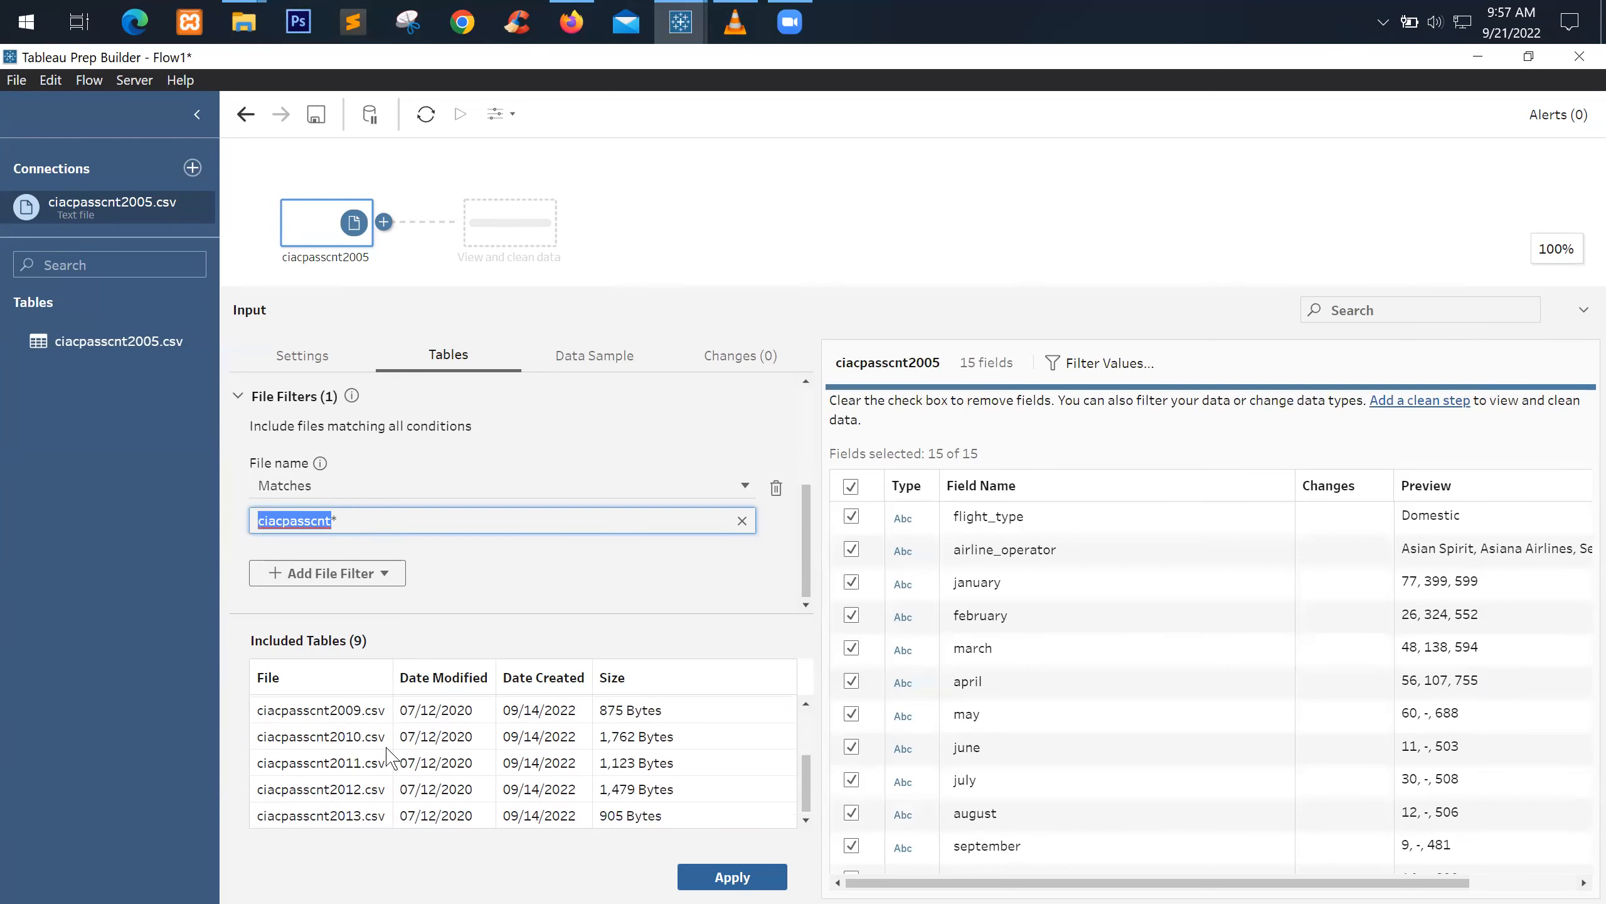
click(351, 486)
click(384, 536)
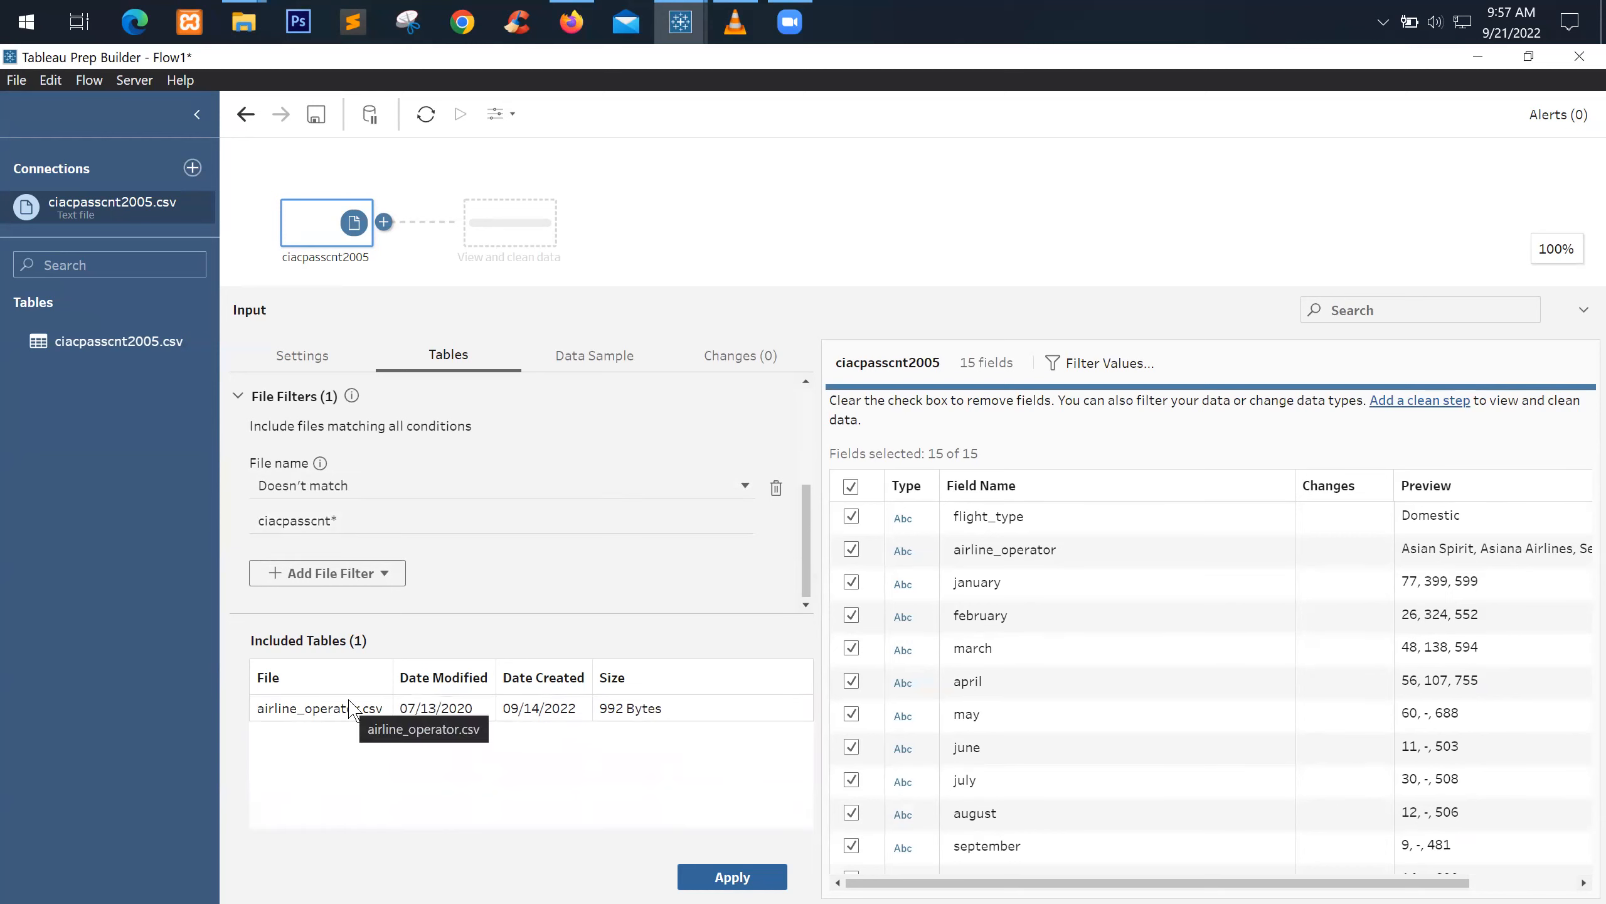
click(403, 486)
click(373, 516)
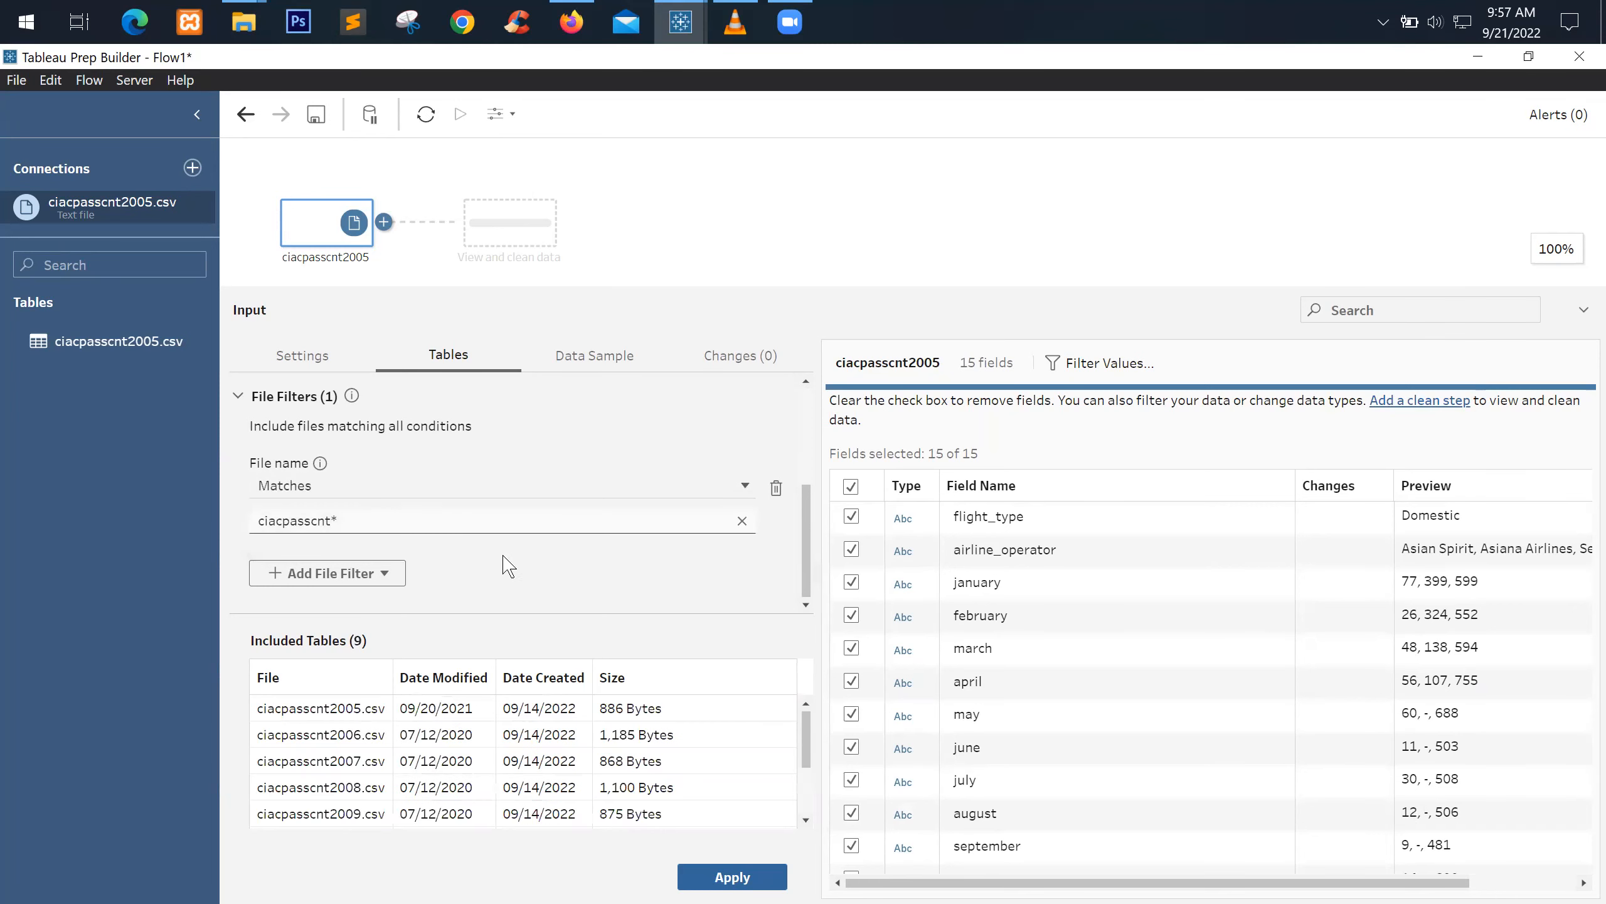
click(712, 879)
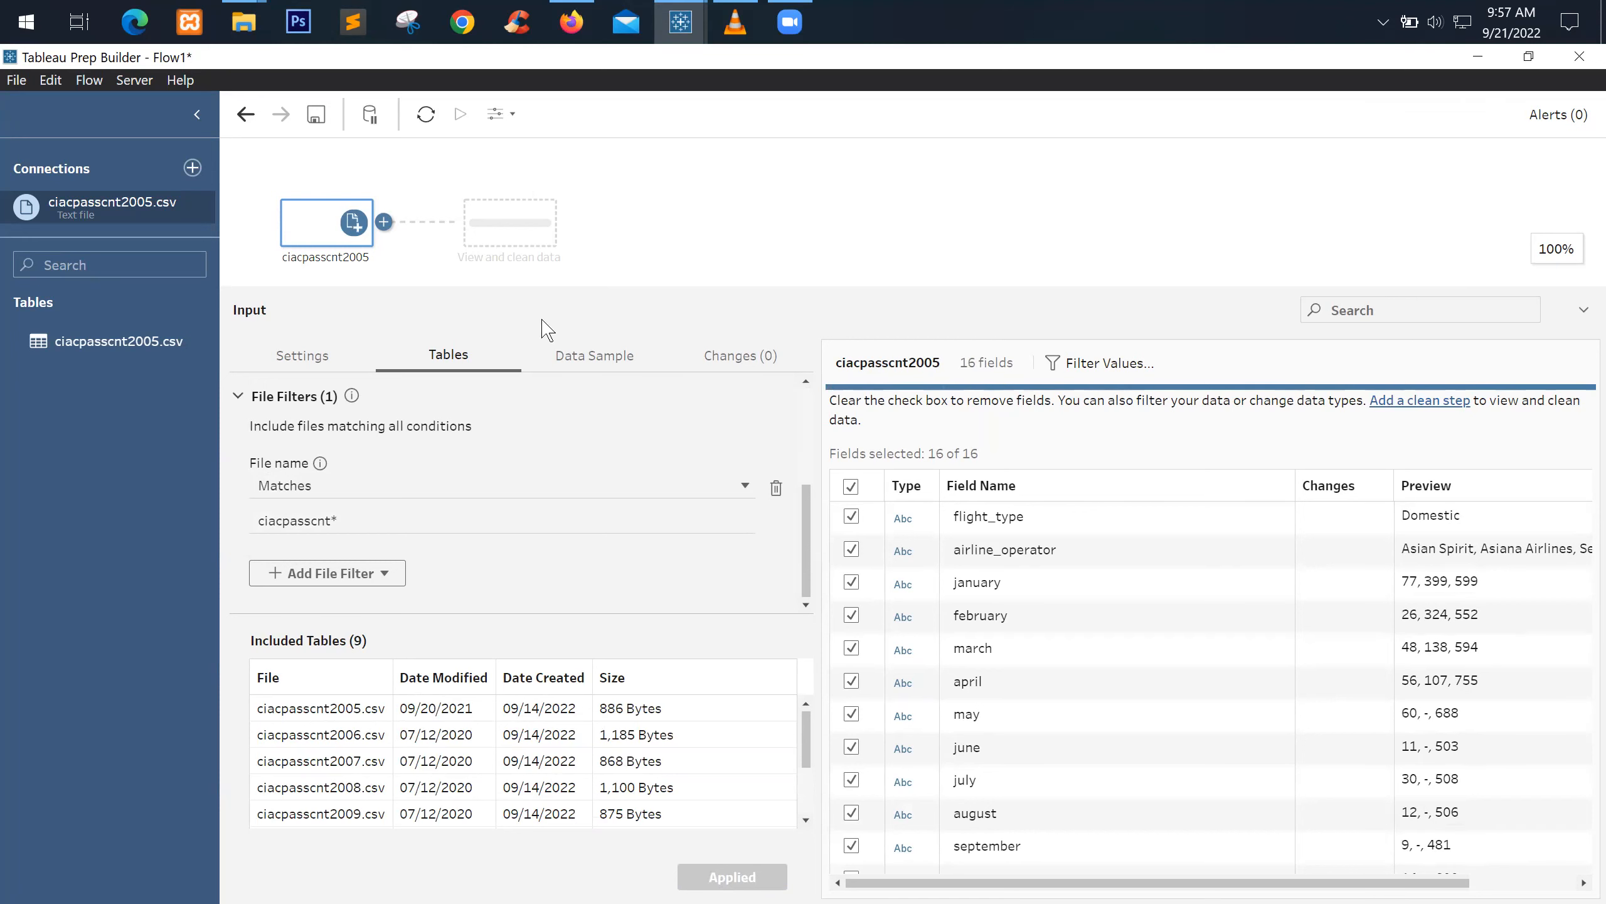
click(1529, 56)
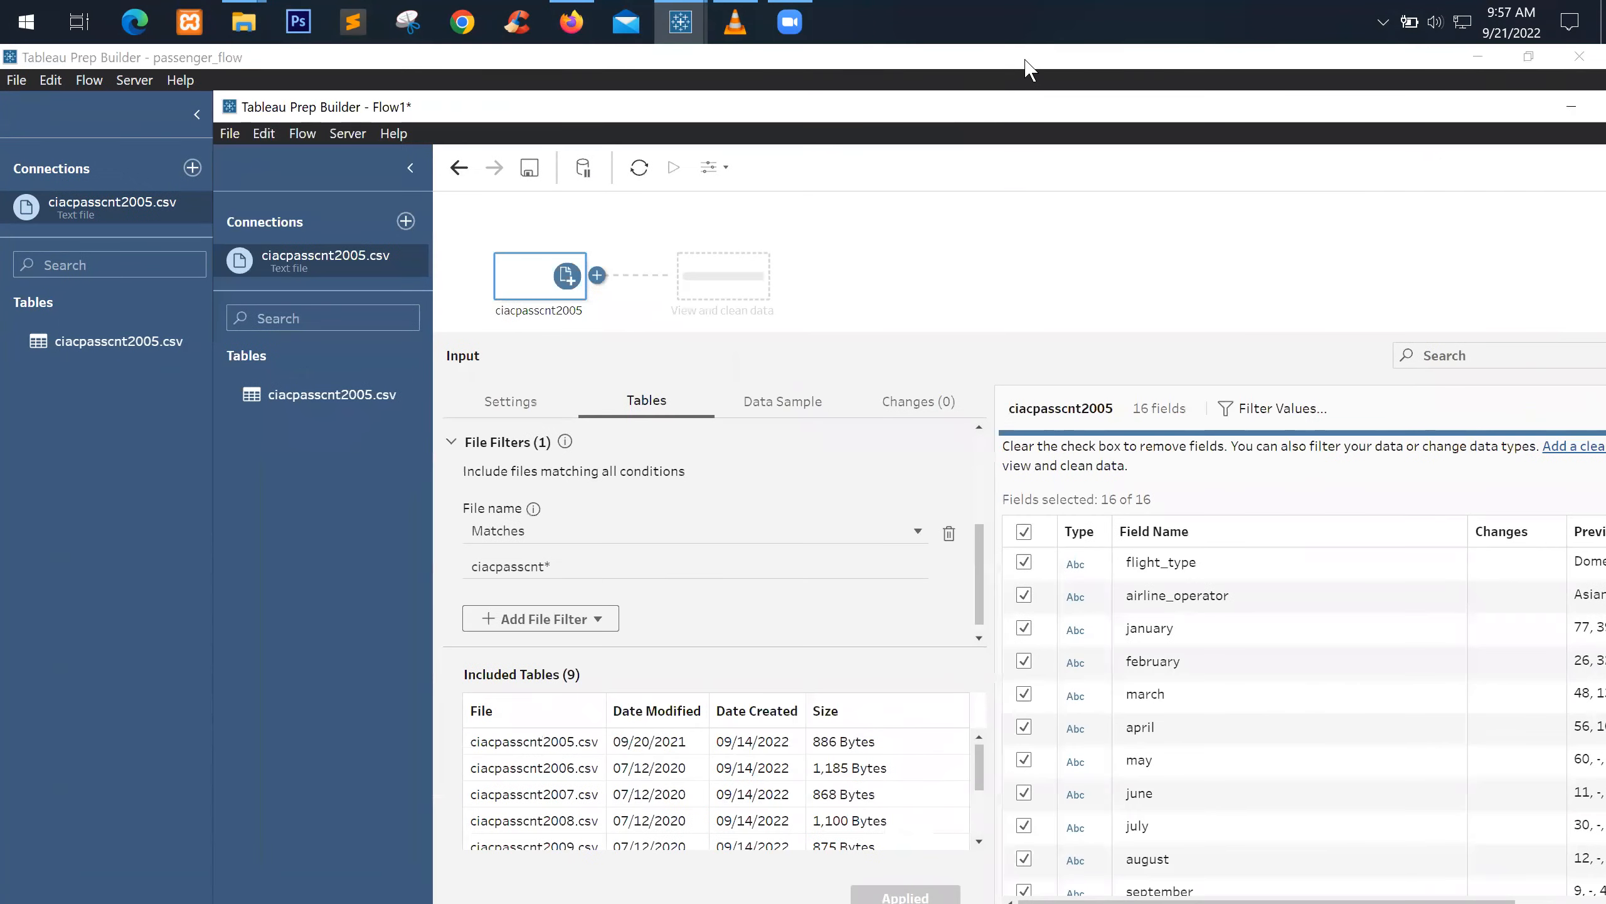
click(1031, 66)
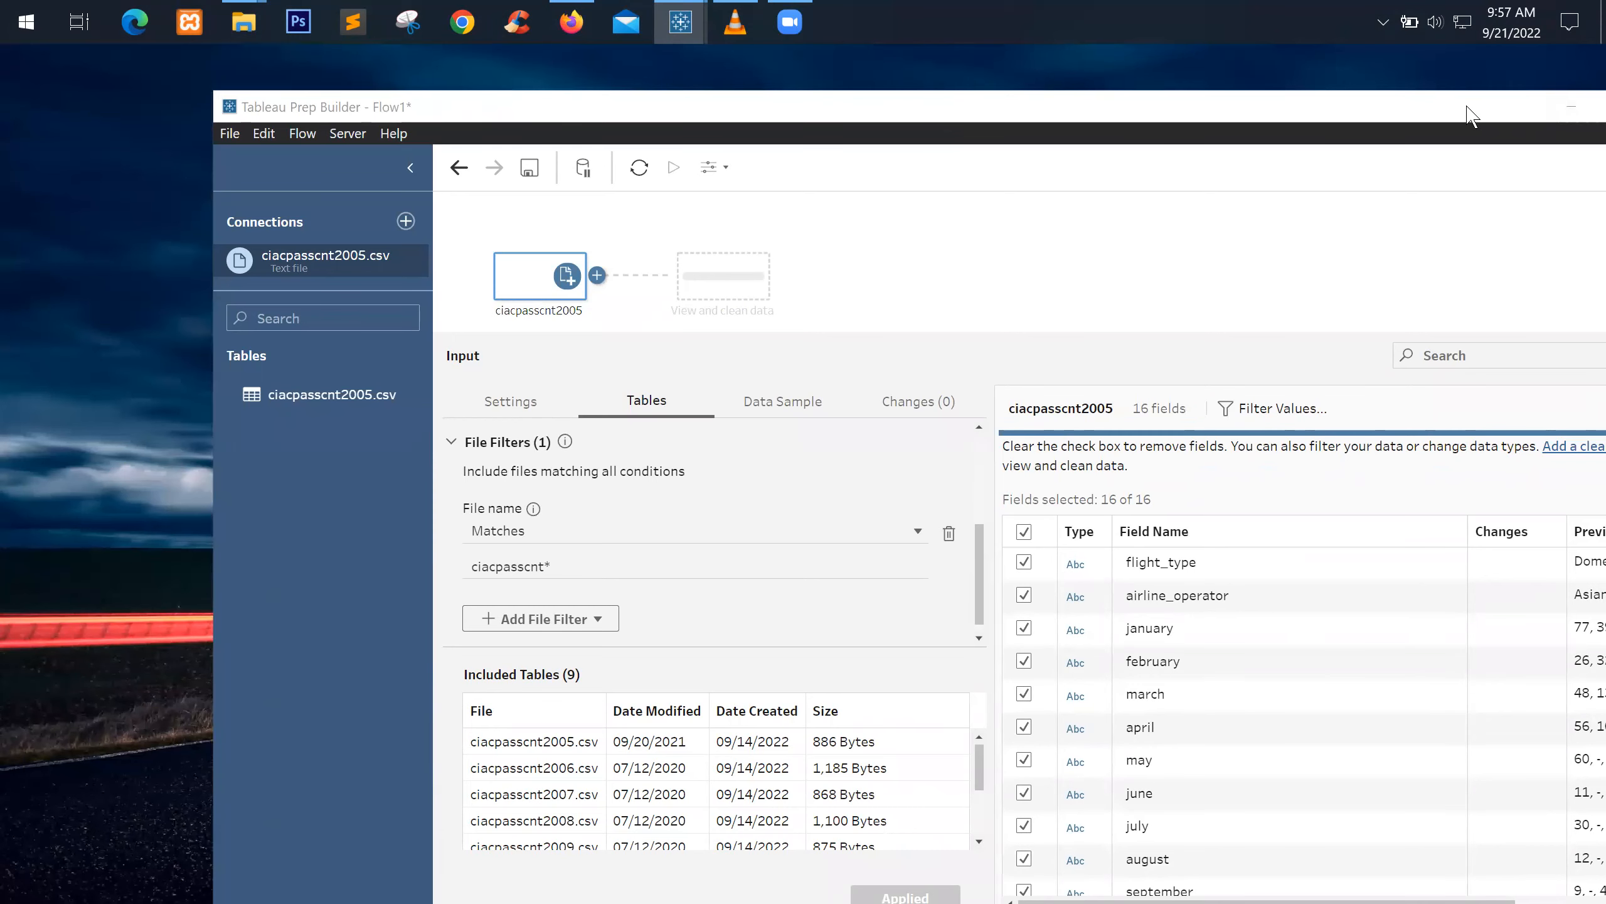
drag(1467, 108, 1332, 112)
click(1485, 112)
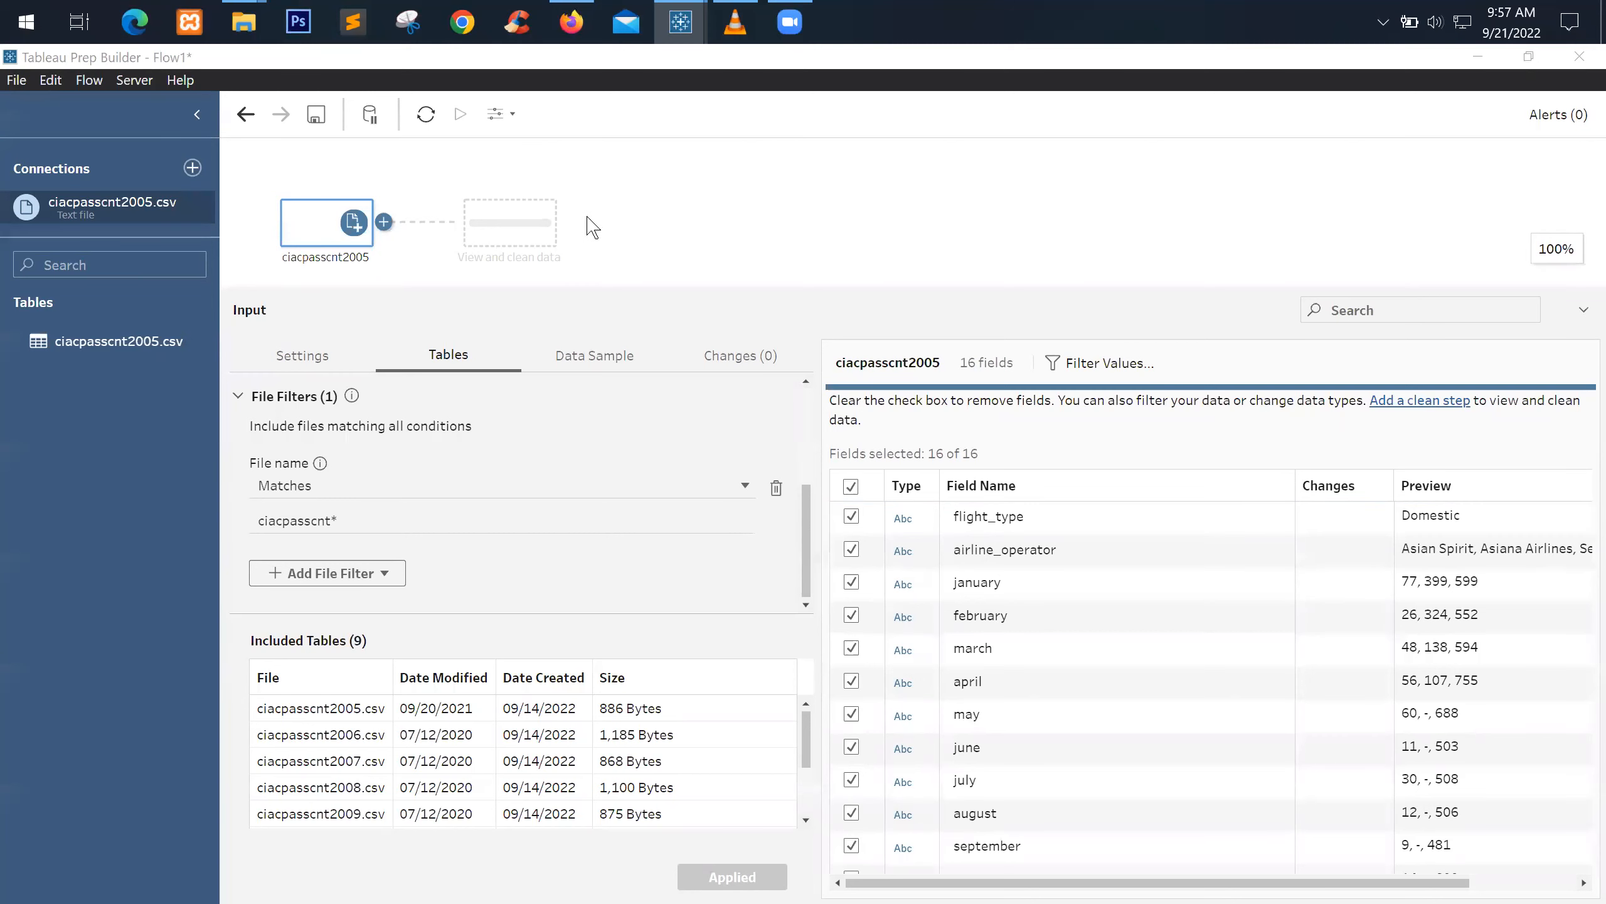
Add a Clean step after the ciacpasscnt2005 input and rename it 'remove total'
click(383, 222)
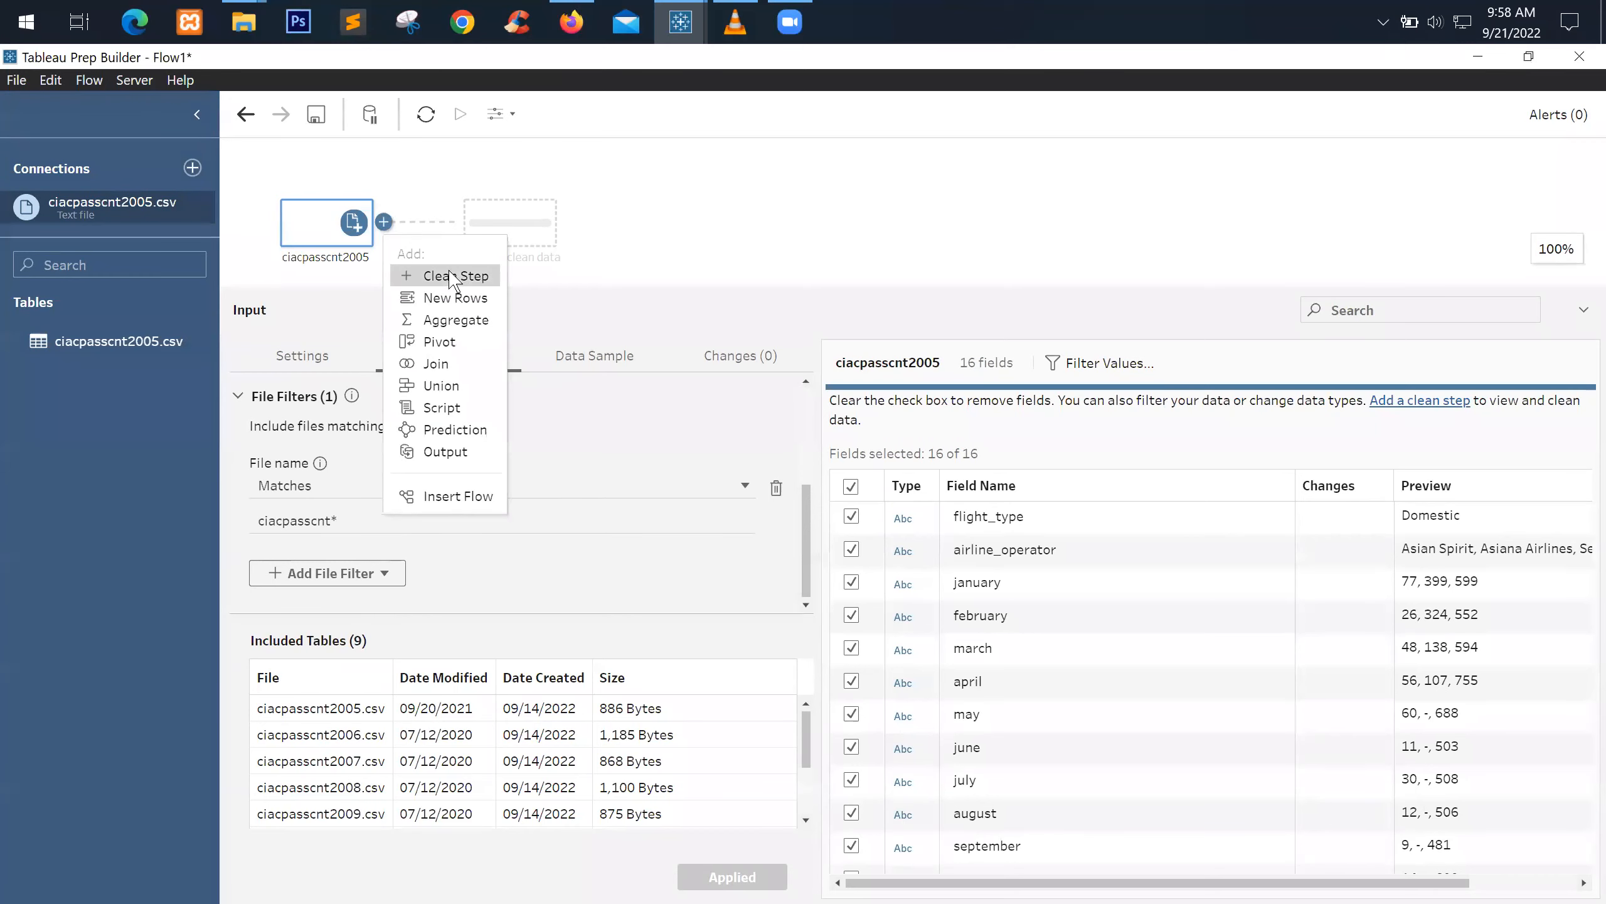
click(532, 282)
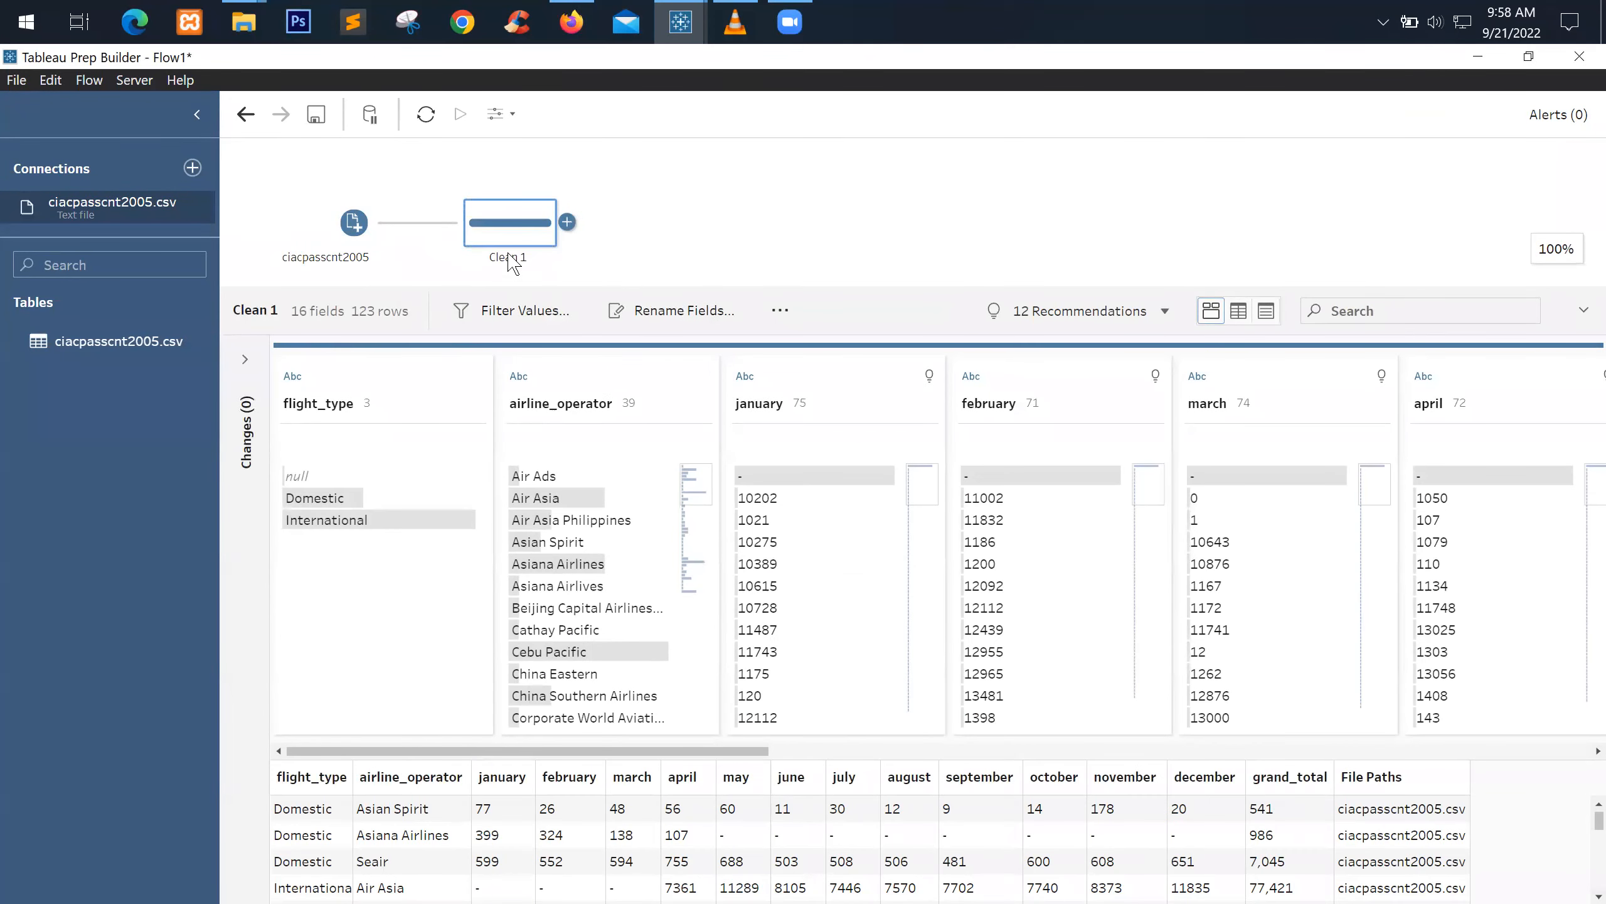
double_click(510, 258)
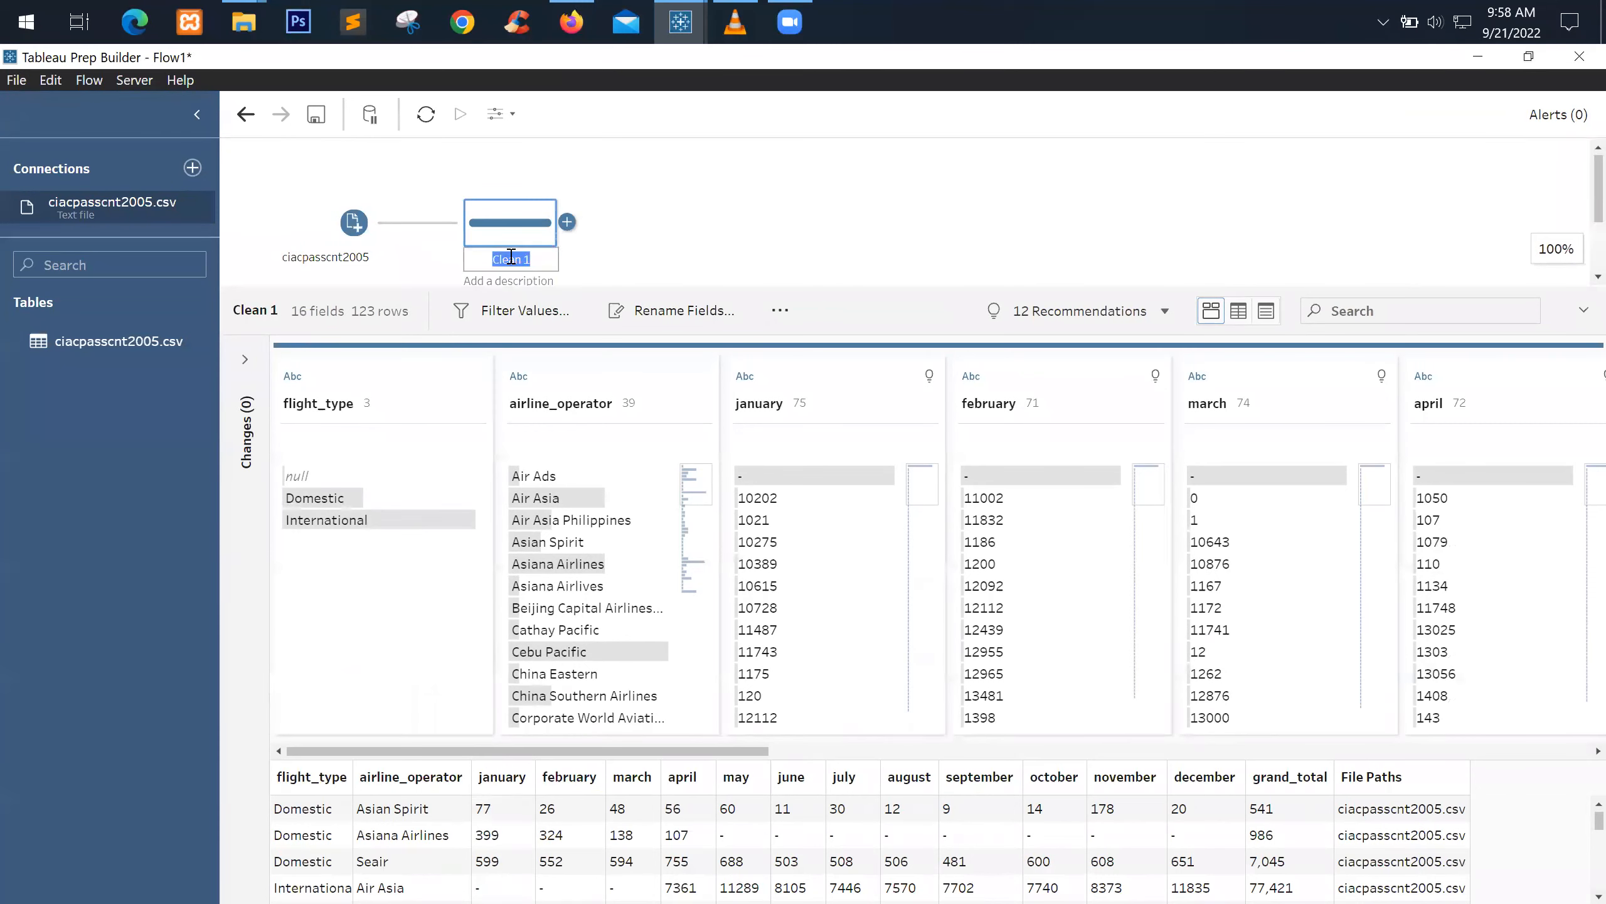
text(remove total)
key(Return)
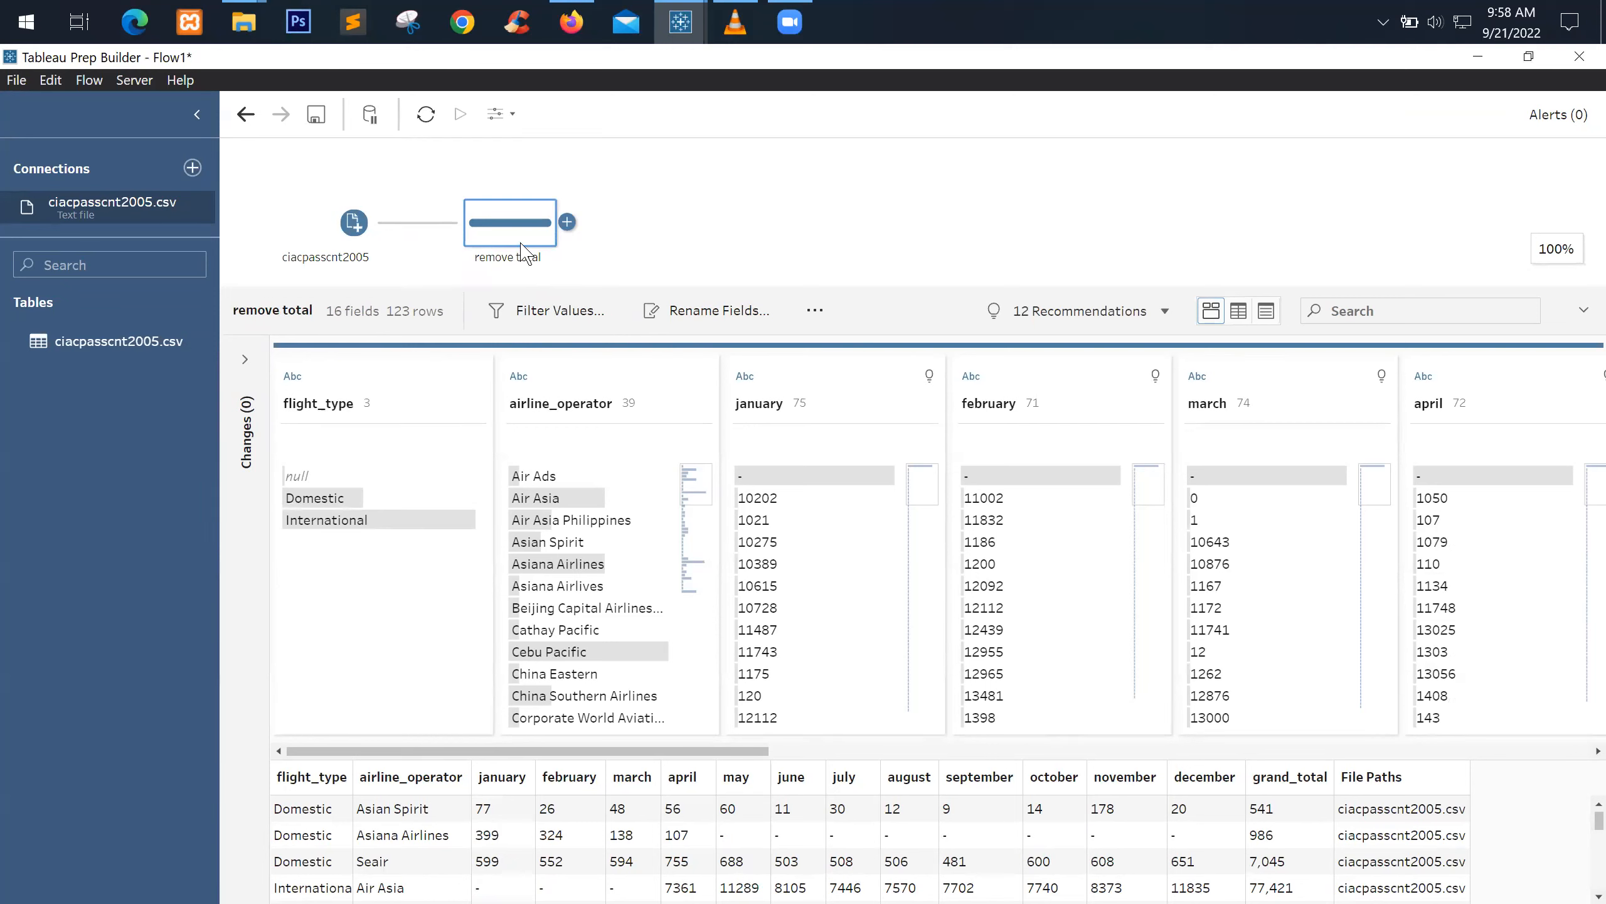
Remove the grand_total field from the remove total step, leaving 15 fields
click(1267, 312)
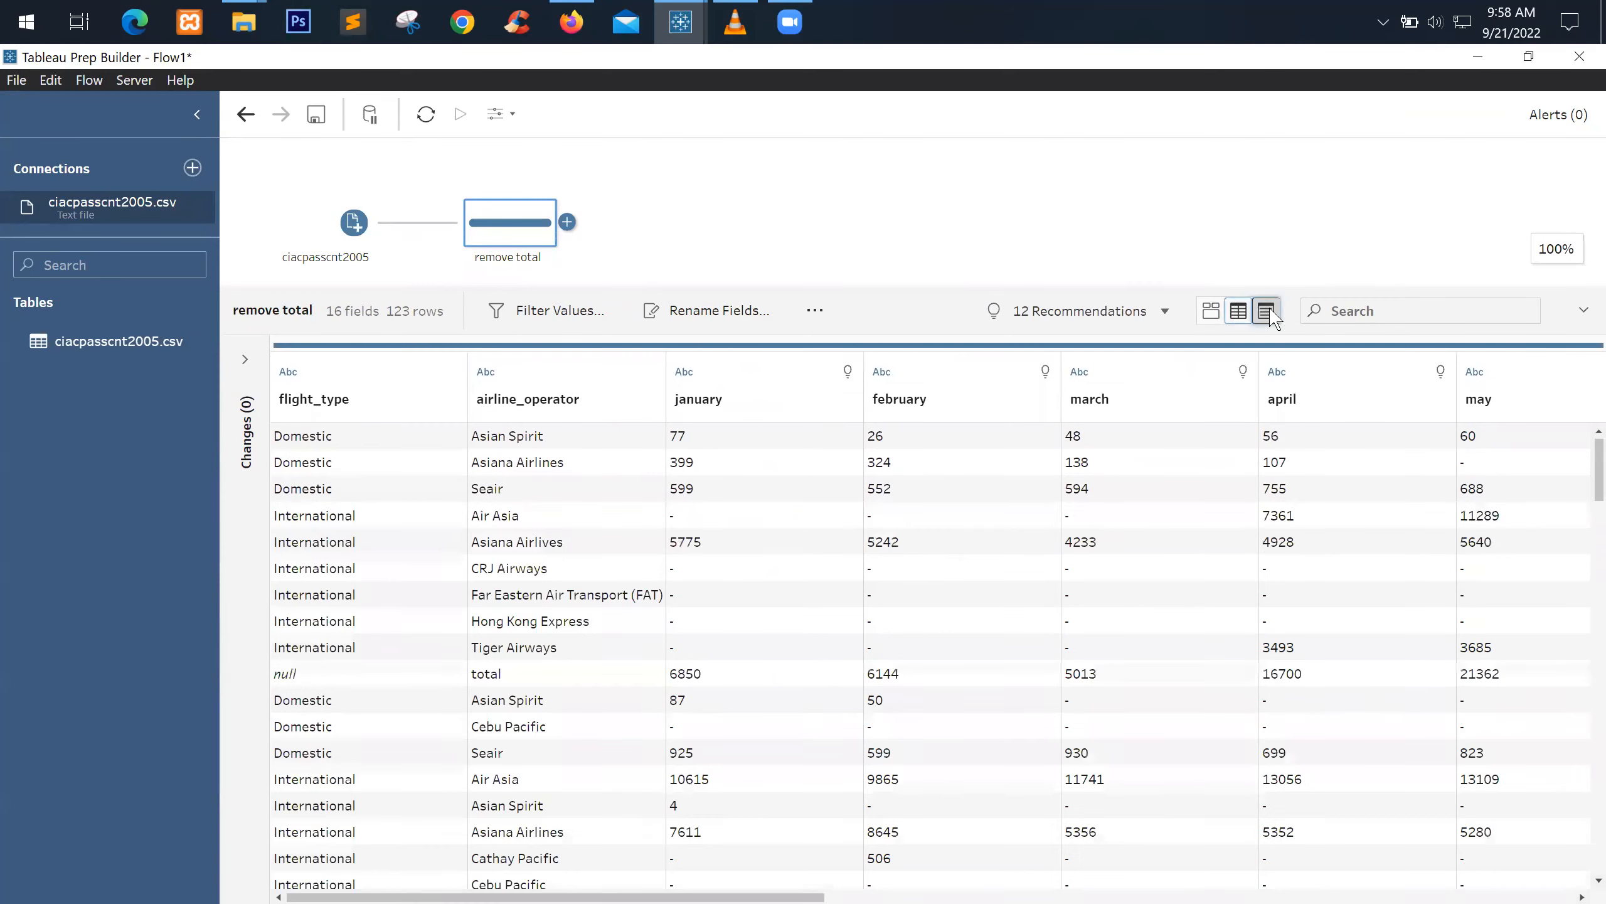
click(1210, 311)
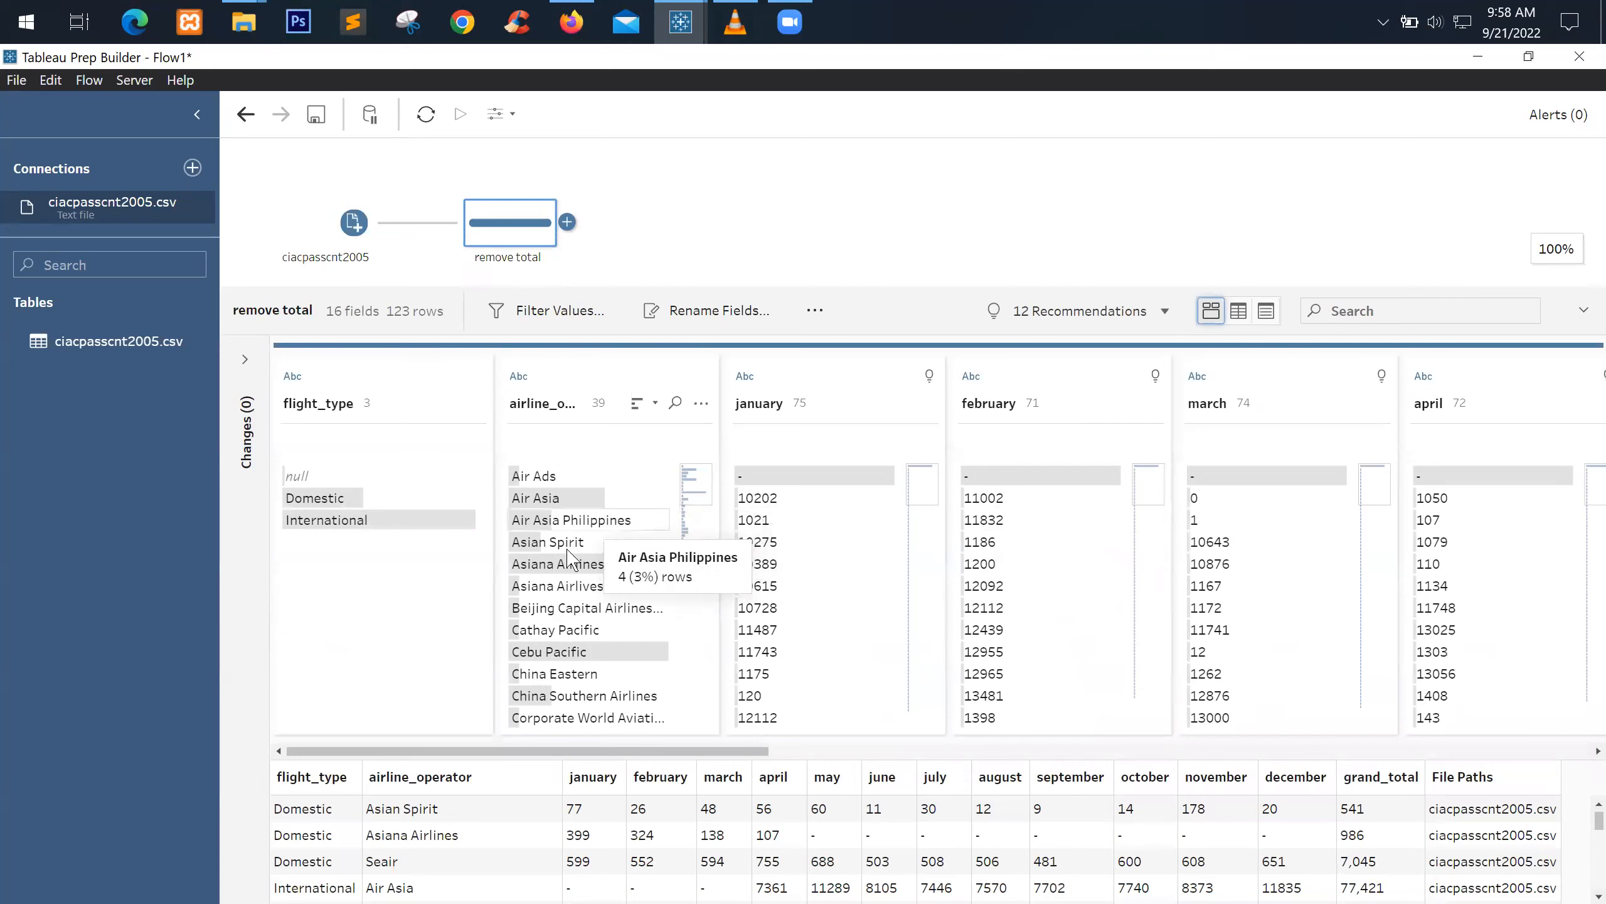
scroll(588, 604, down, 10)
scroll(1334, 608, down, 10)
scroll(1569, 867, down, 10)
scroll(1588, 873, down, 15)
scroll(1587, 881, down, 5)
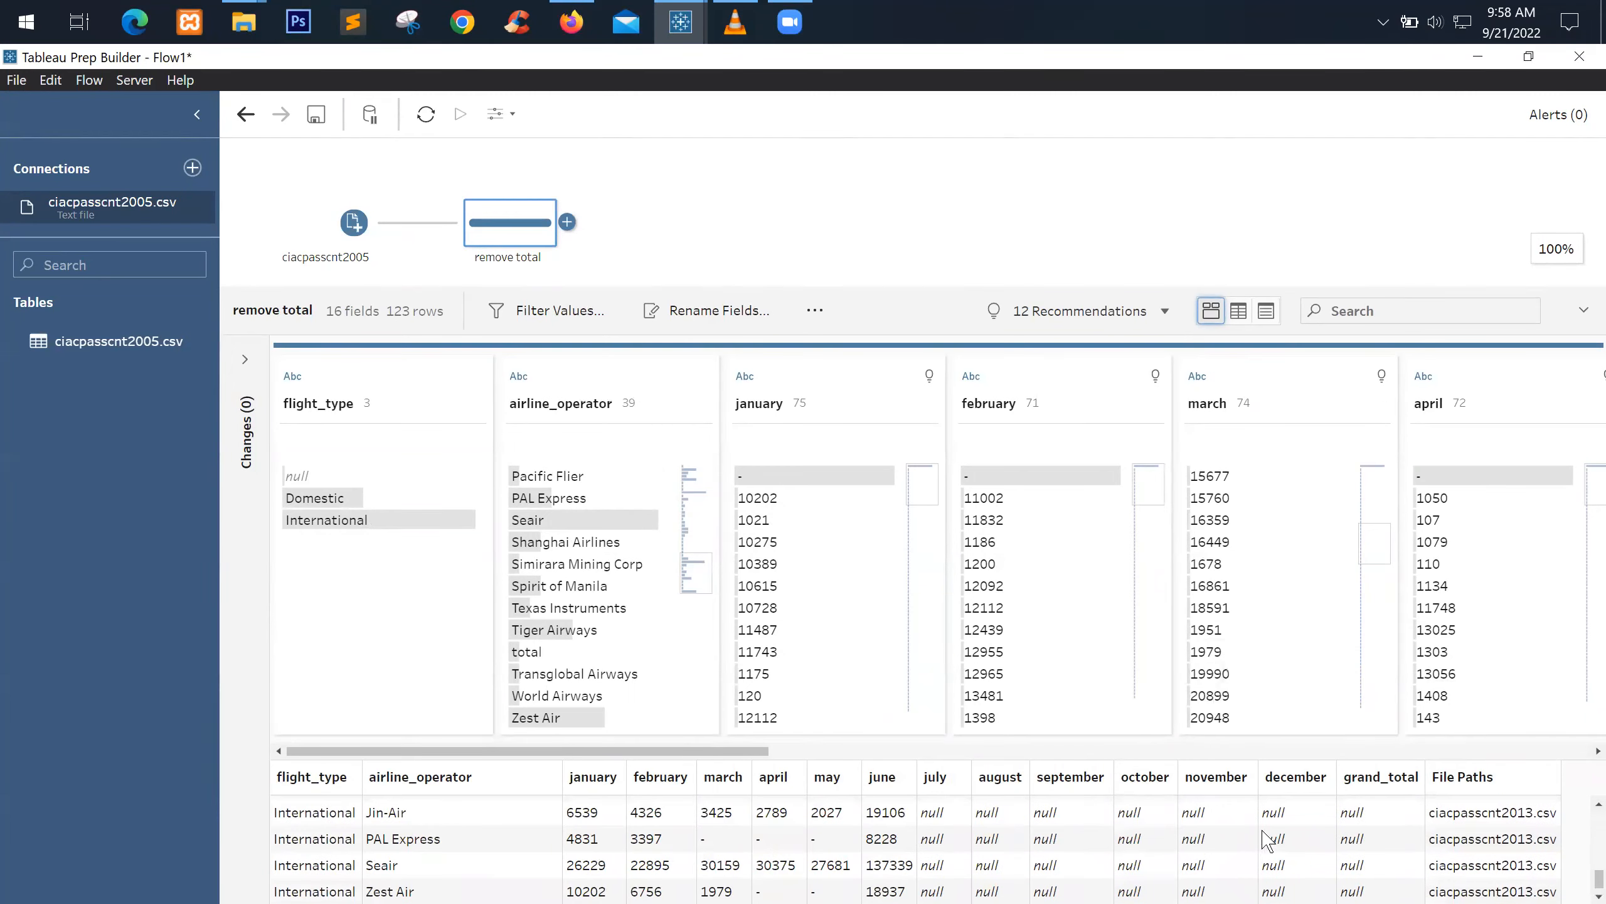
scroll(1552, 821, up, 1)
scroll(1552, 826, up, 5)
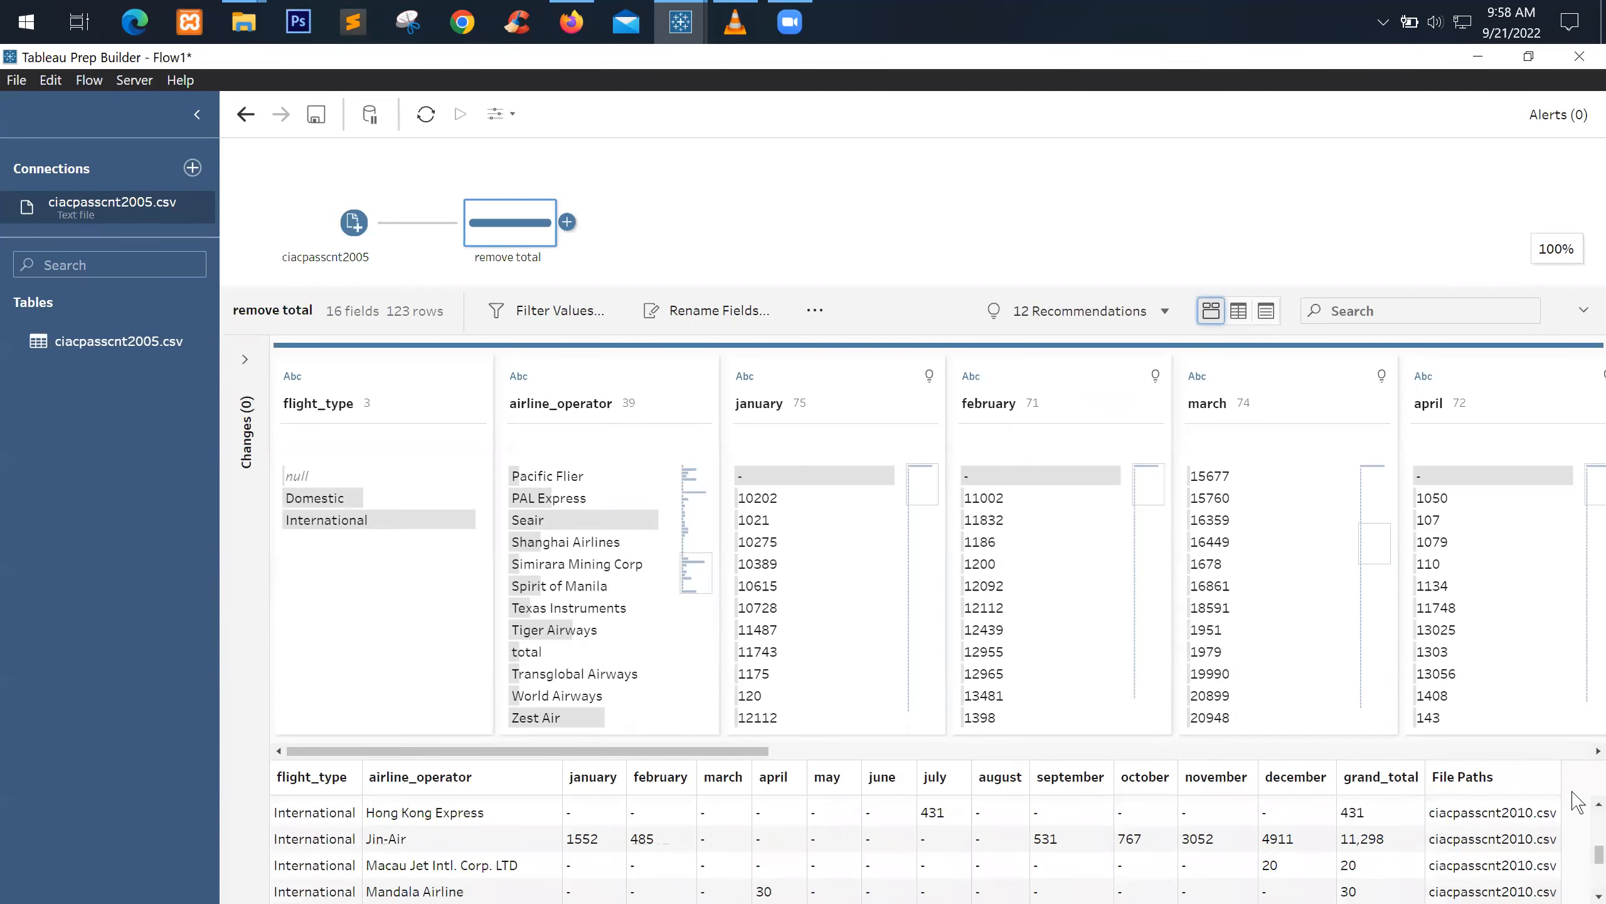
scroll(1205, 816, up, 5)
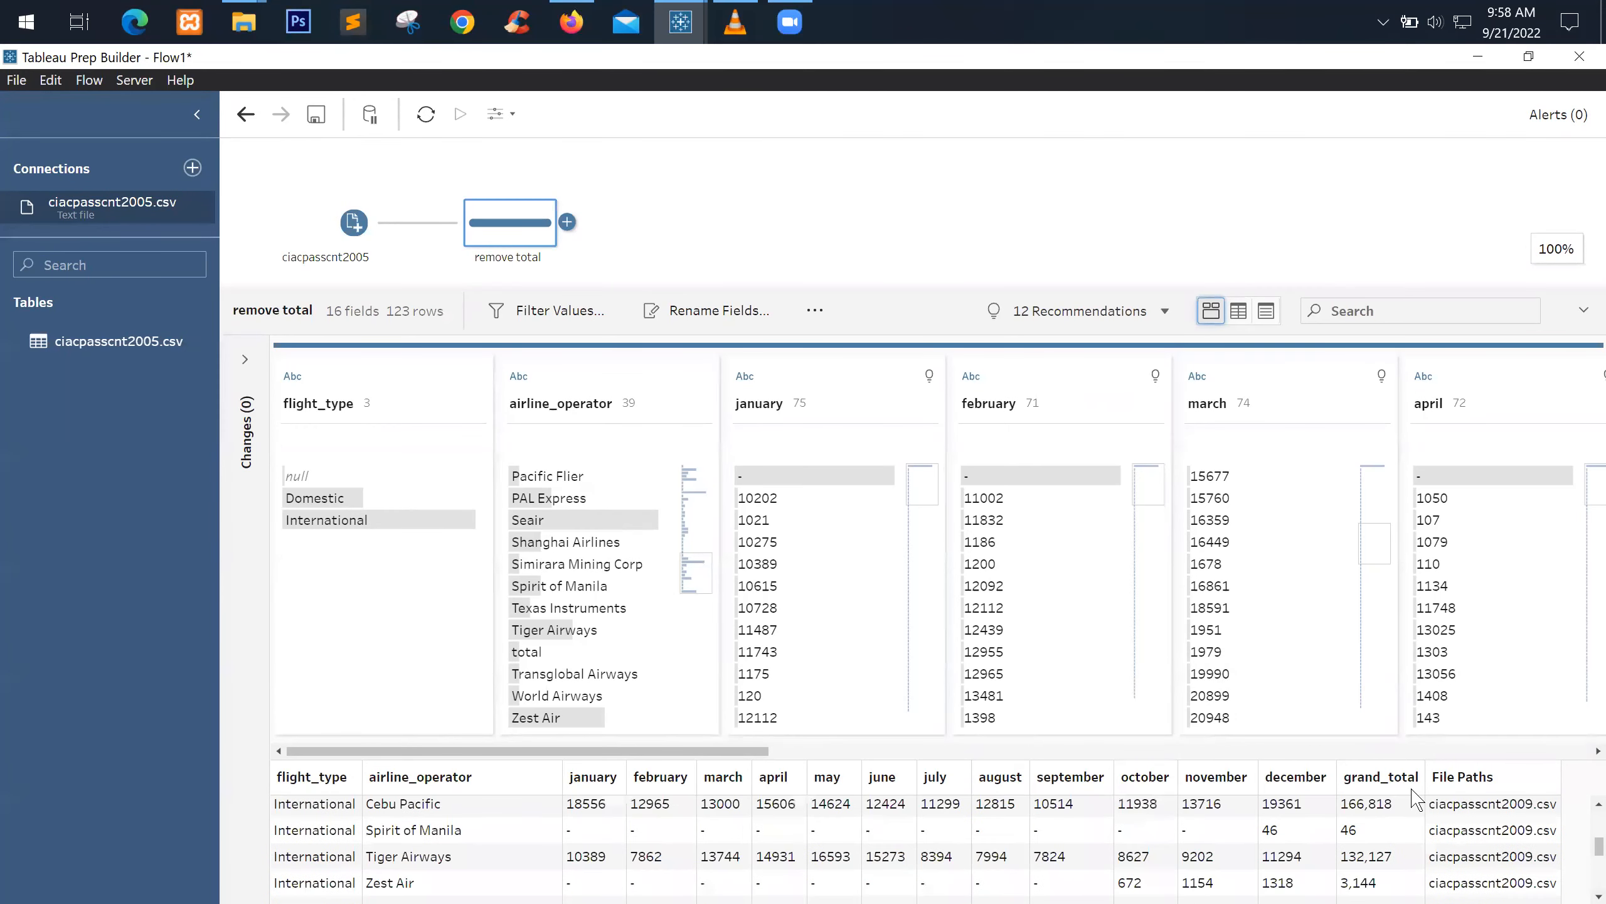
click(1379, 789)
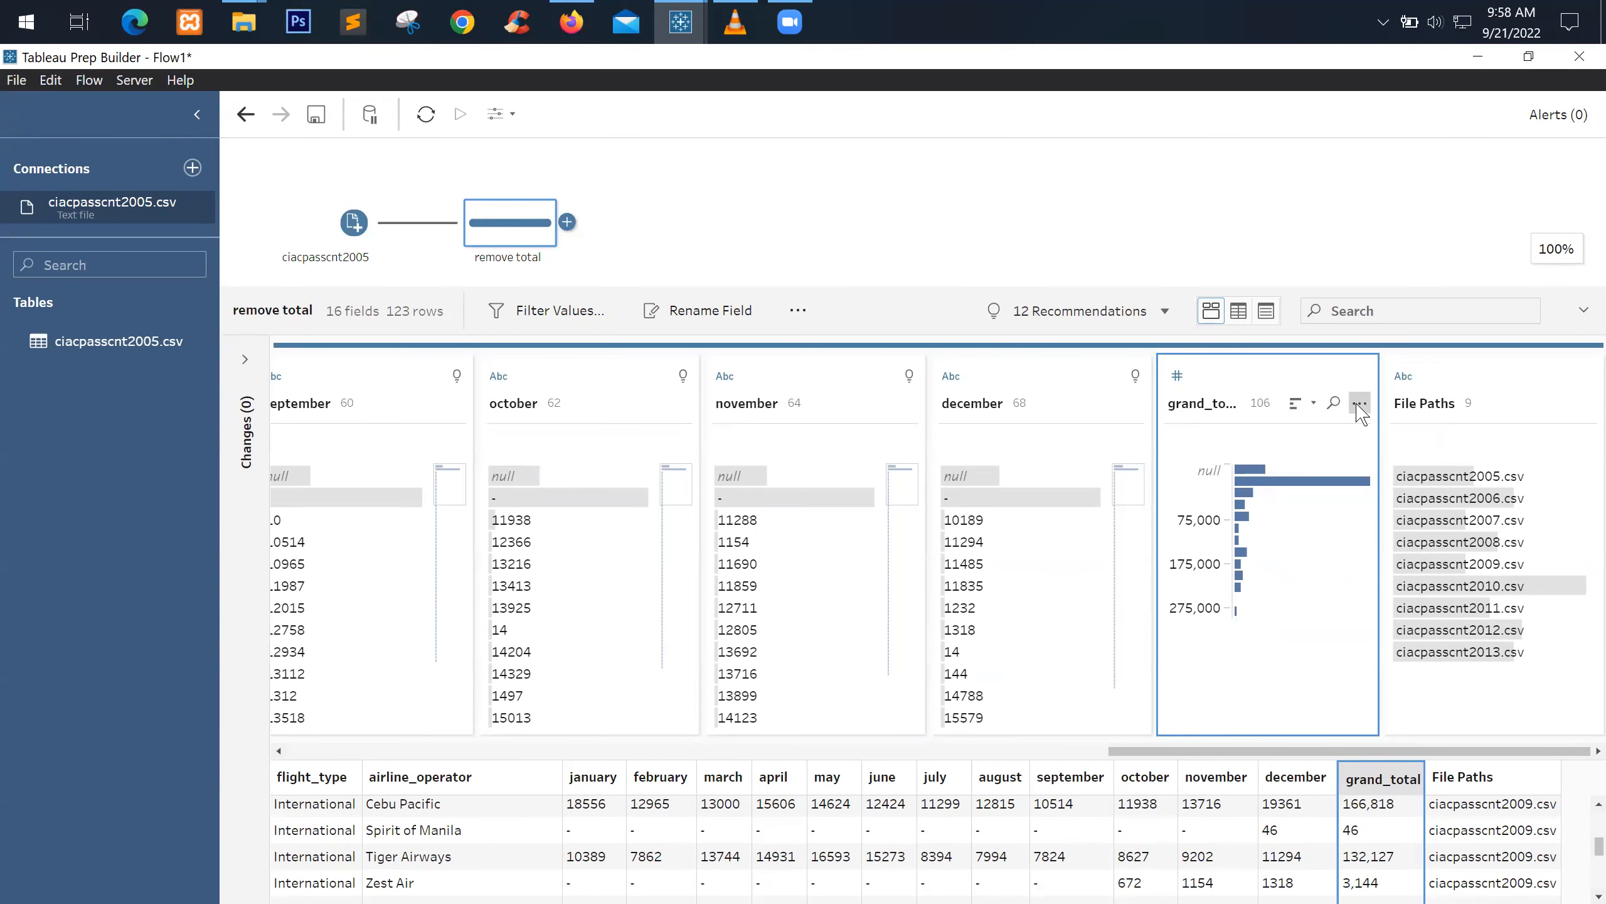
click(1360, 403)
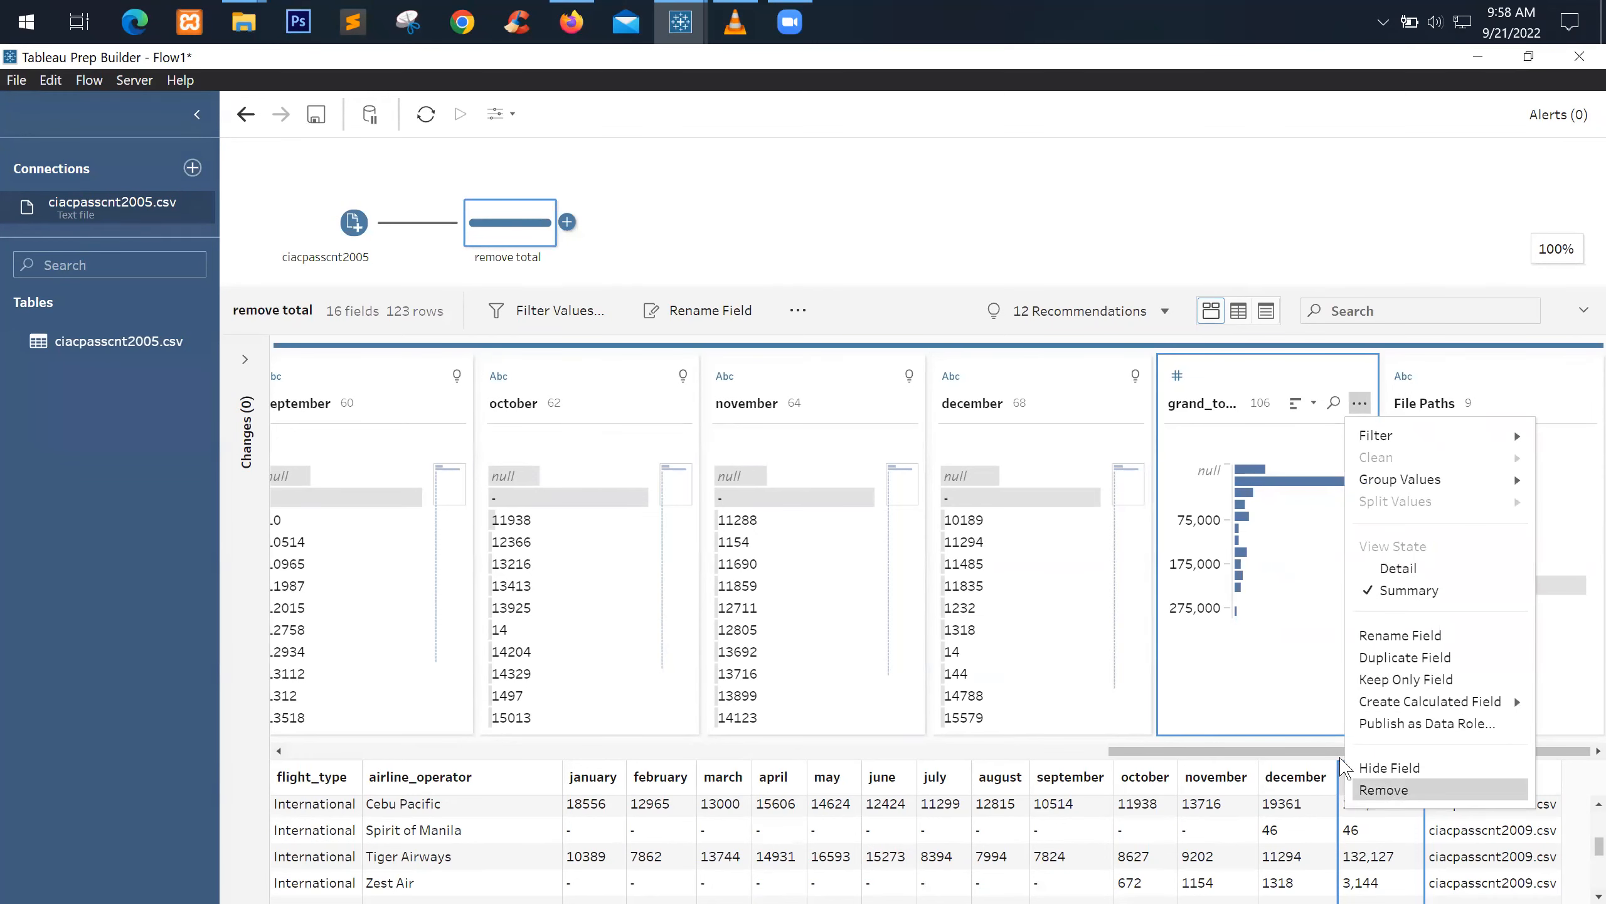
click(1382, 789)
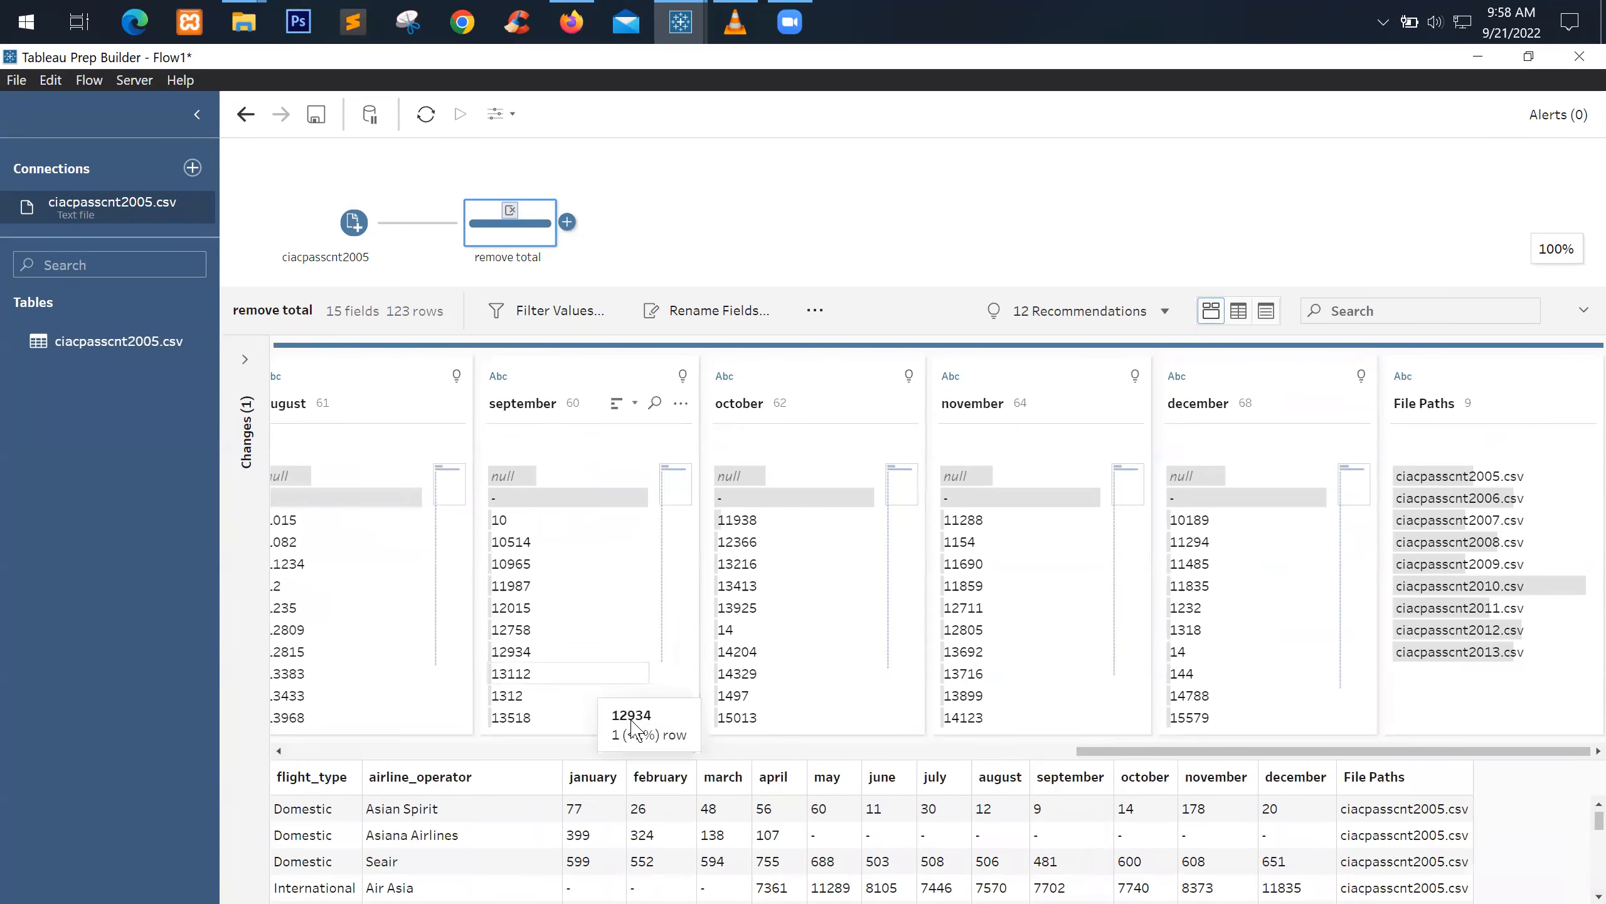
Exclude the airline_operator 'total' row, leaving 122 rows, then open the Add menu
drag(1137, 752, 293, 754)
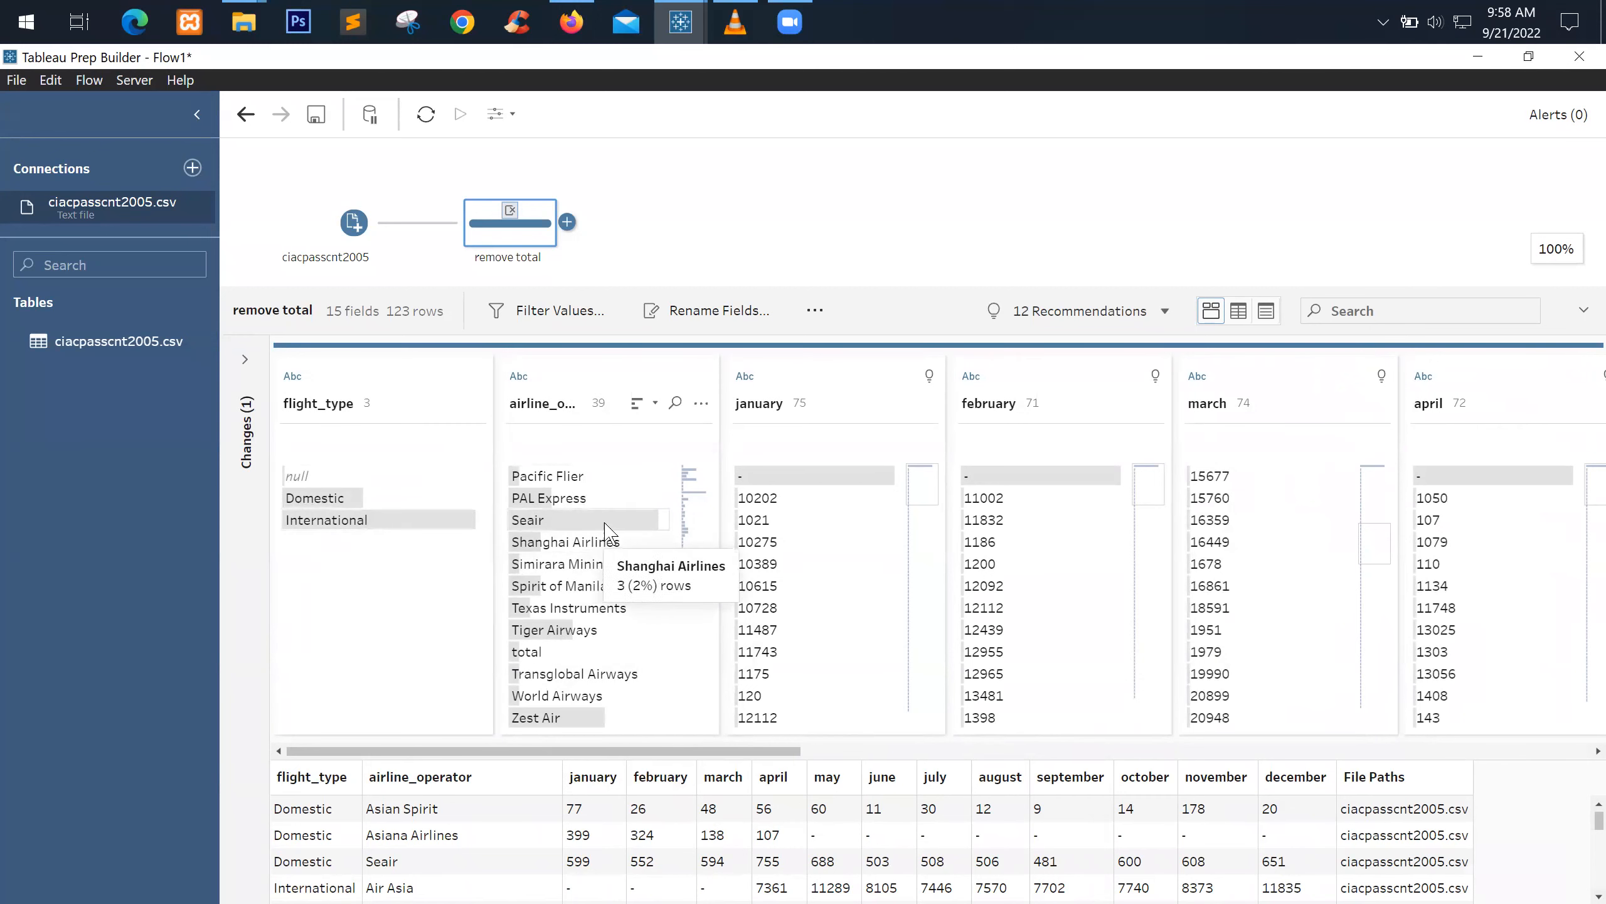
scroll(633, 649, up, 10)
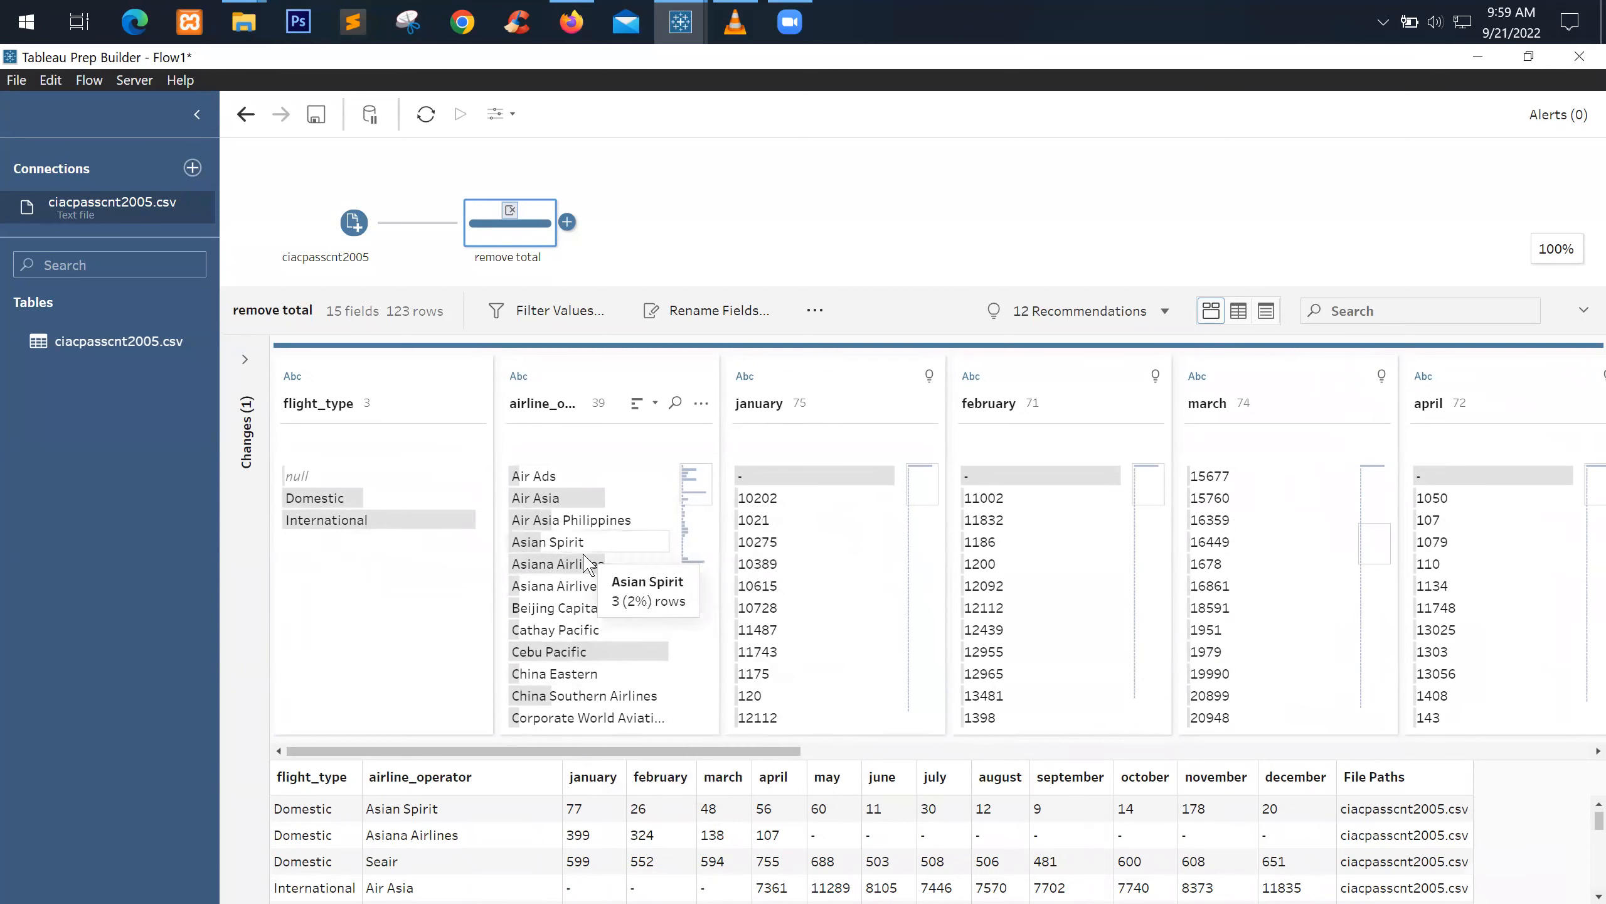
scroll(428, 840, down, 10)
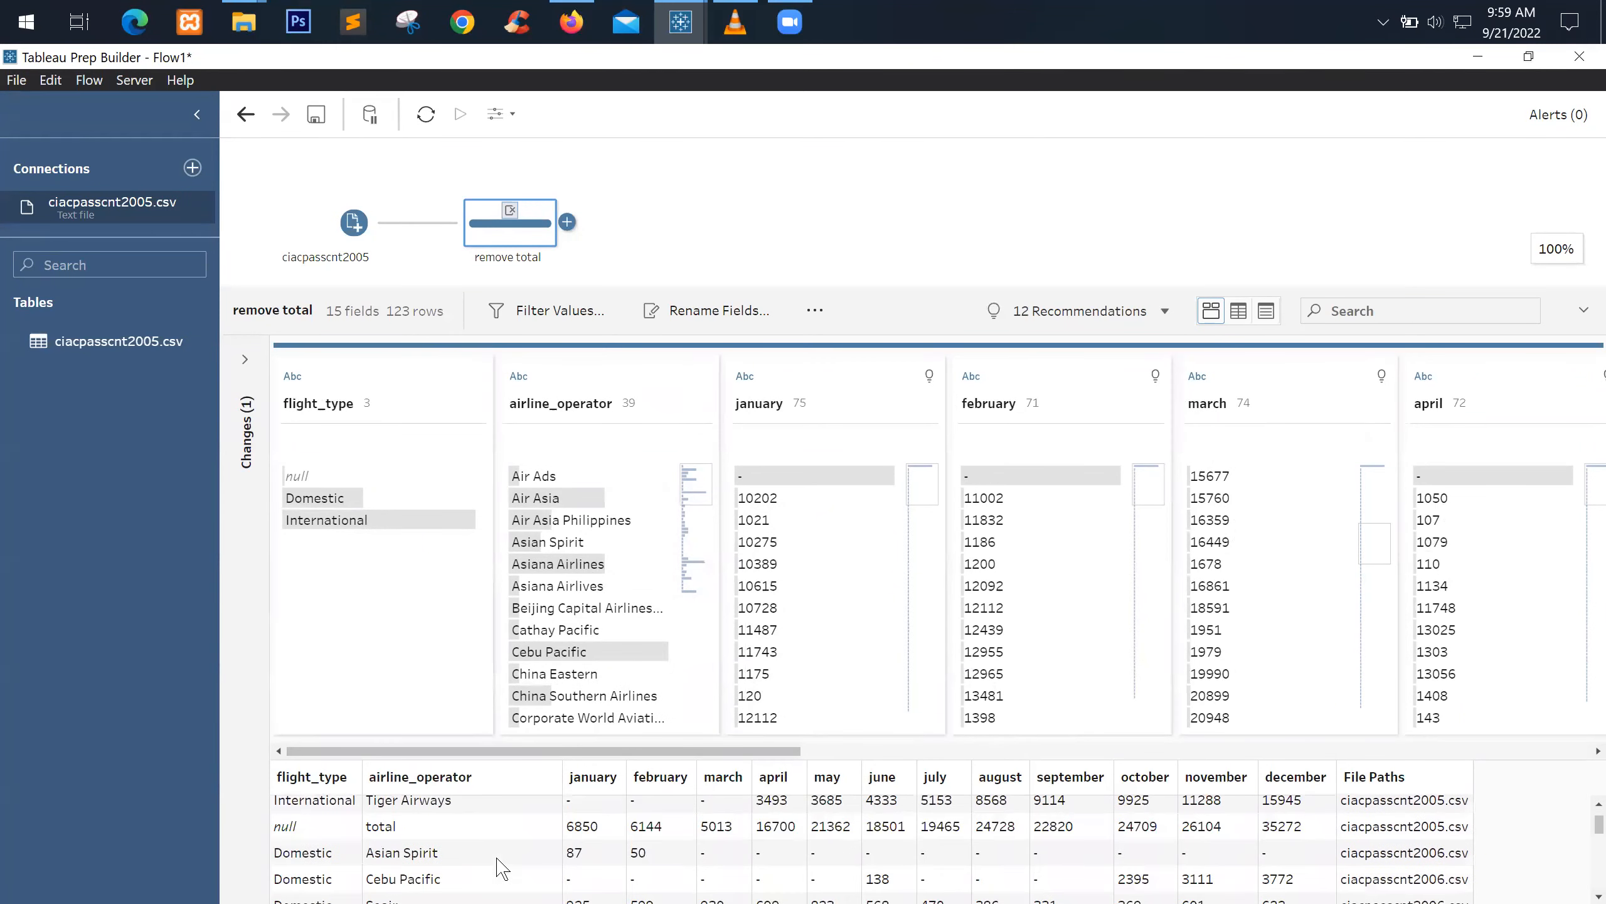
scroll(428, 839, up, 1)
click(450, 825)
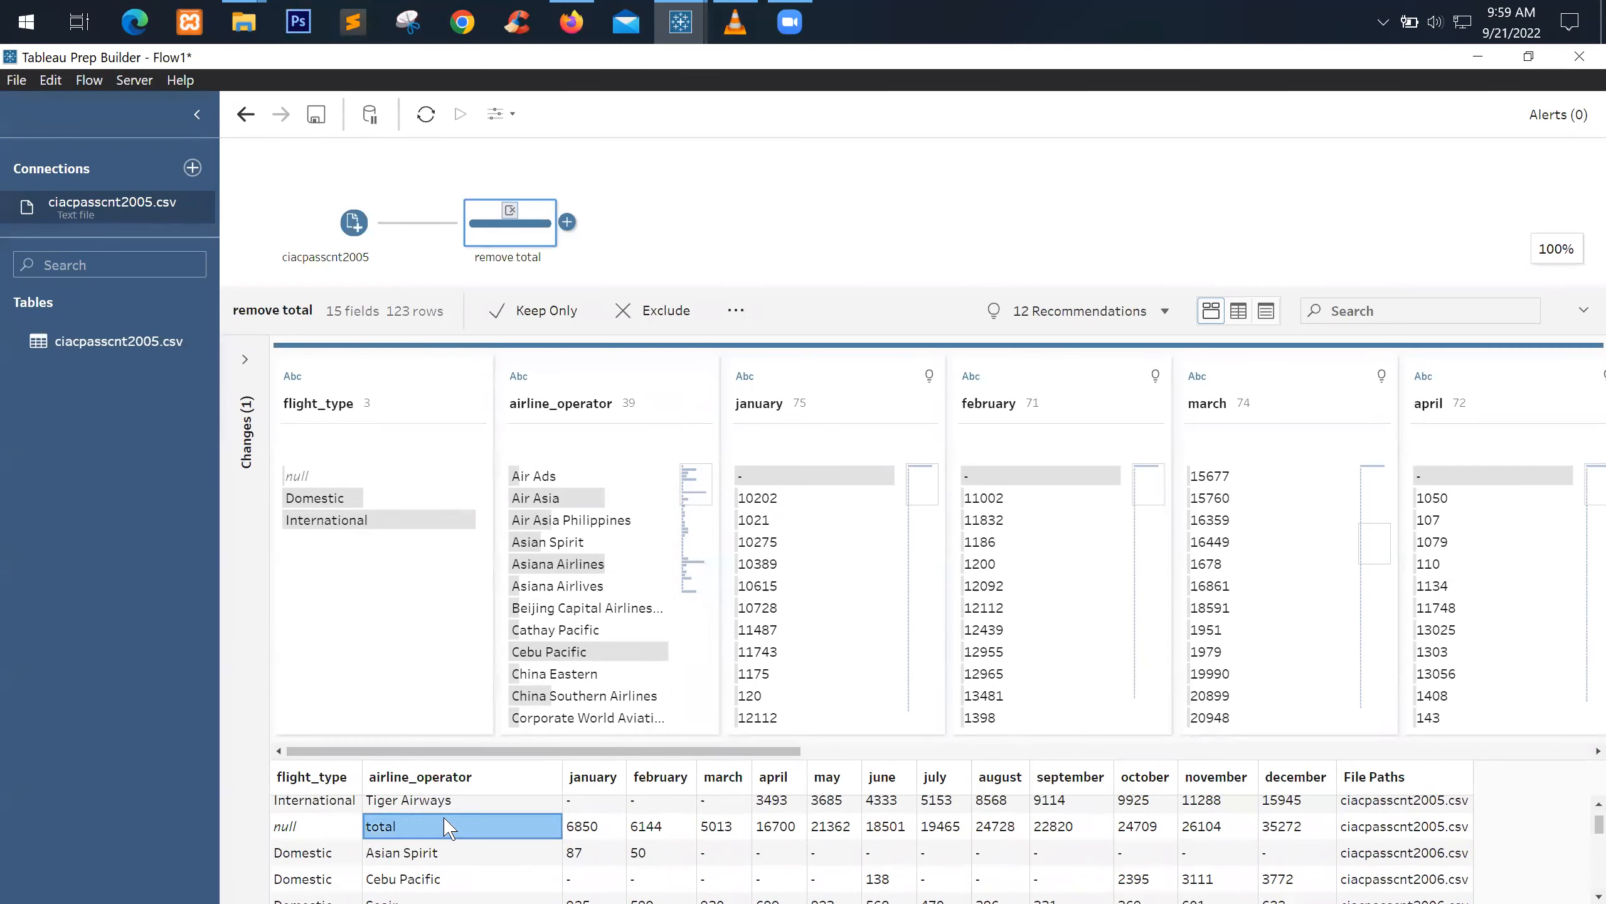
scroll(597, 607, down, 9)
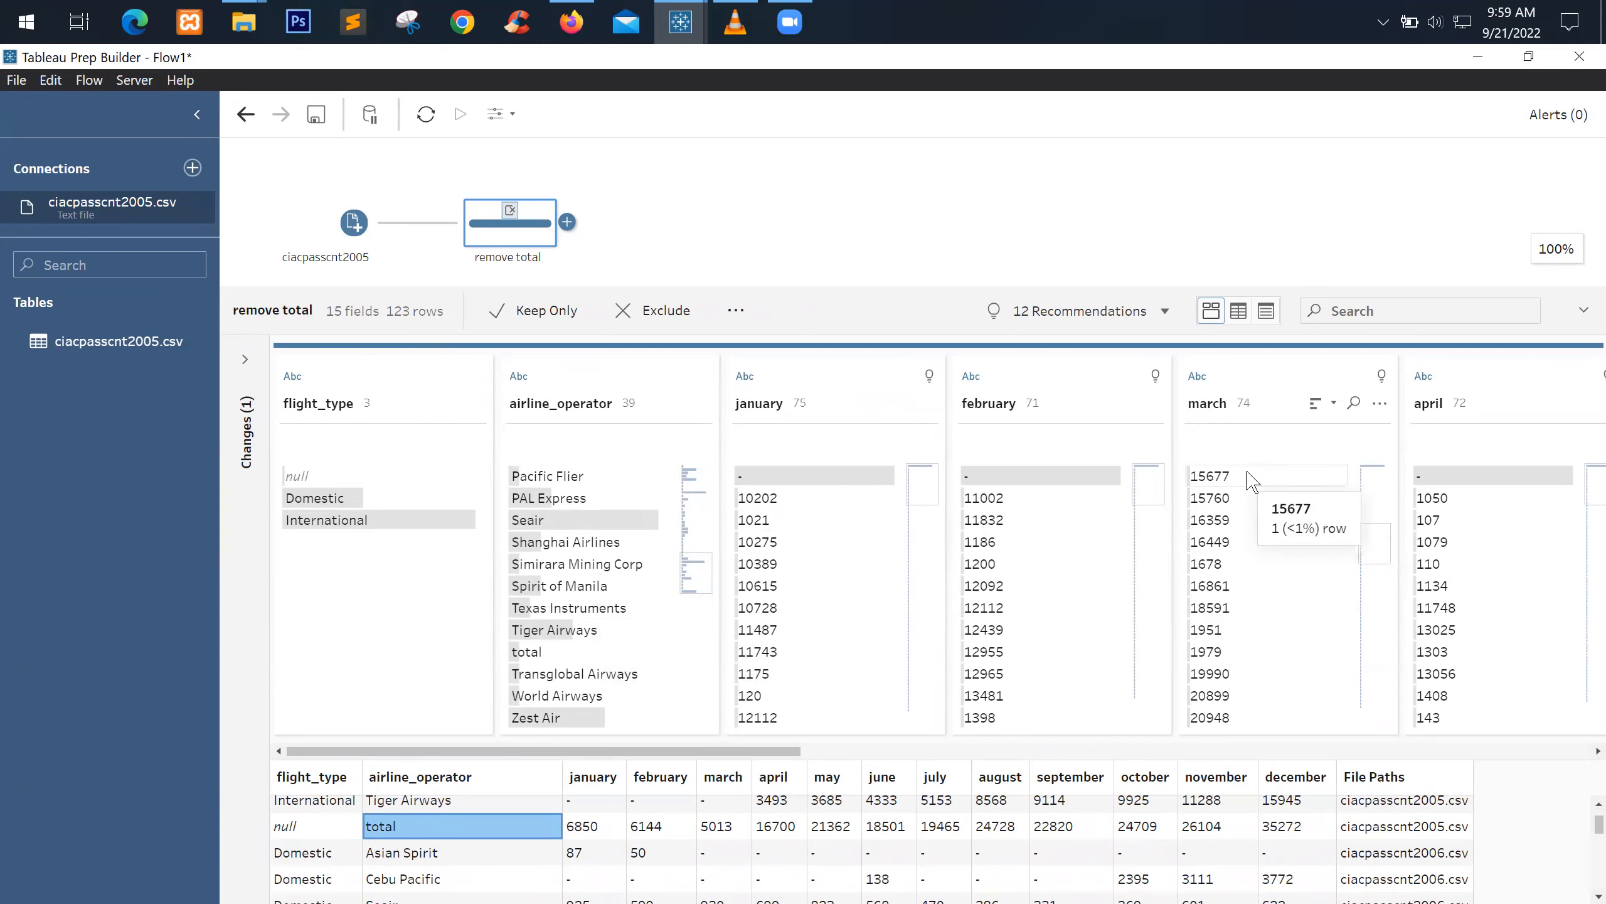
click(560, 652)
right_click(561, 656)
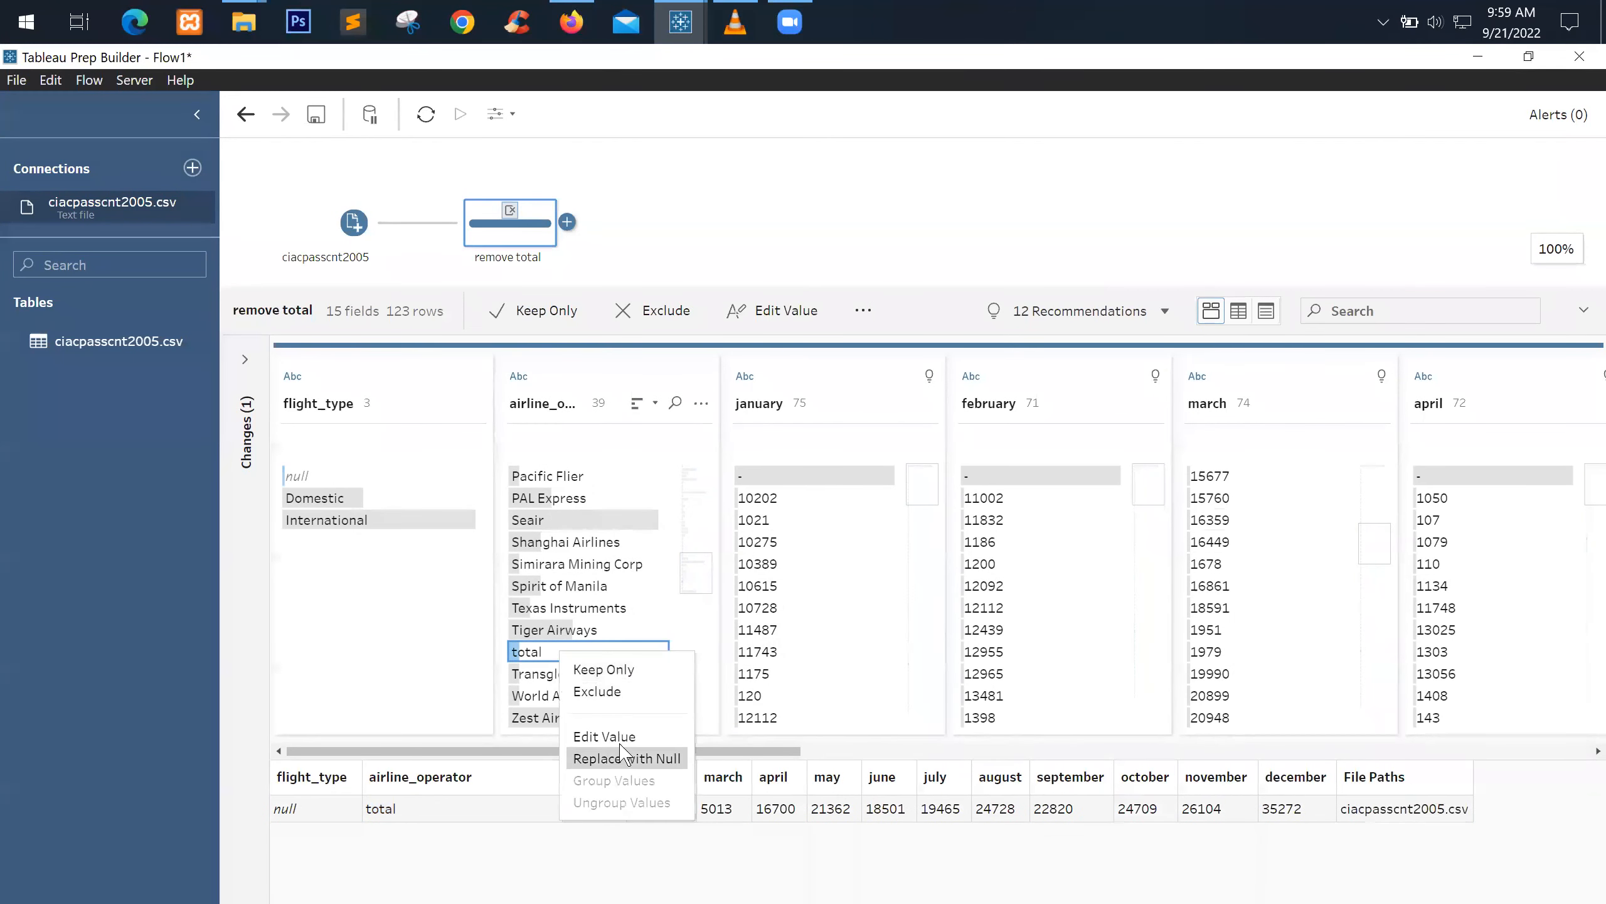
click(599, 691)
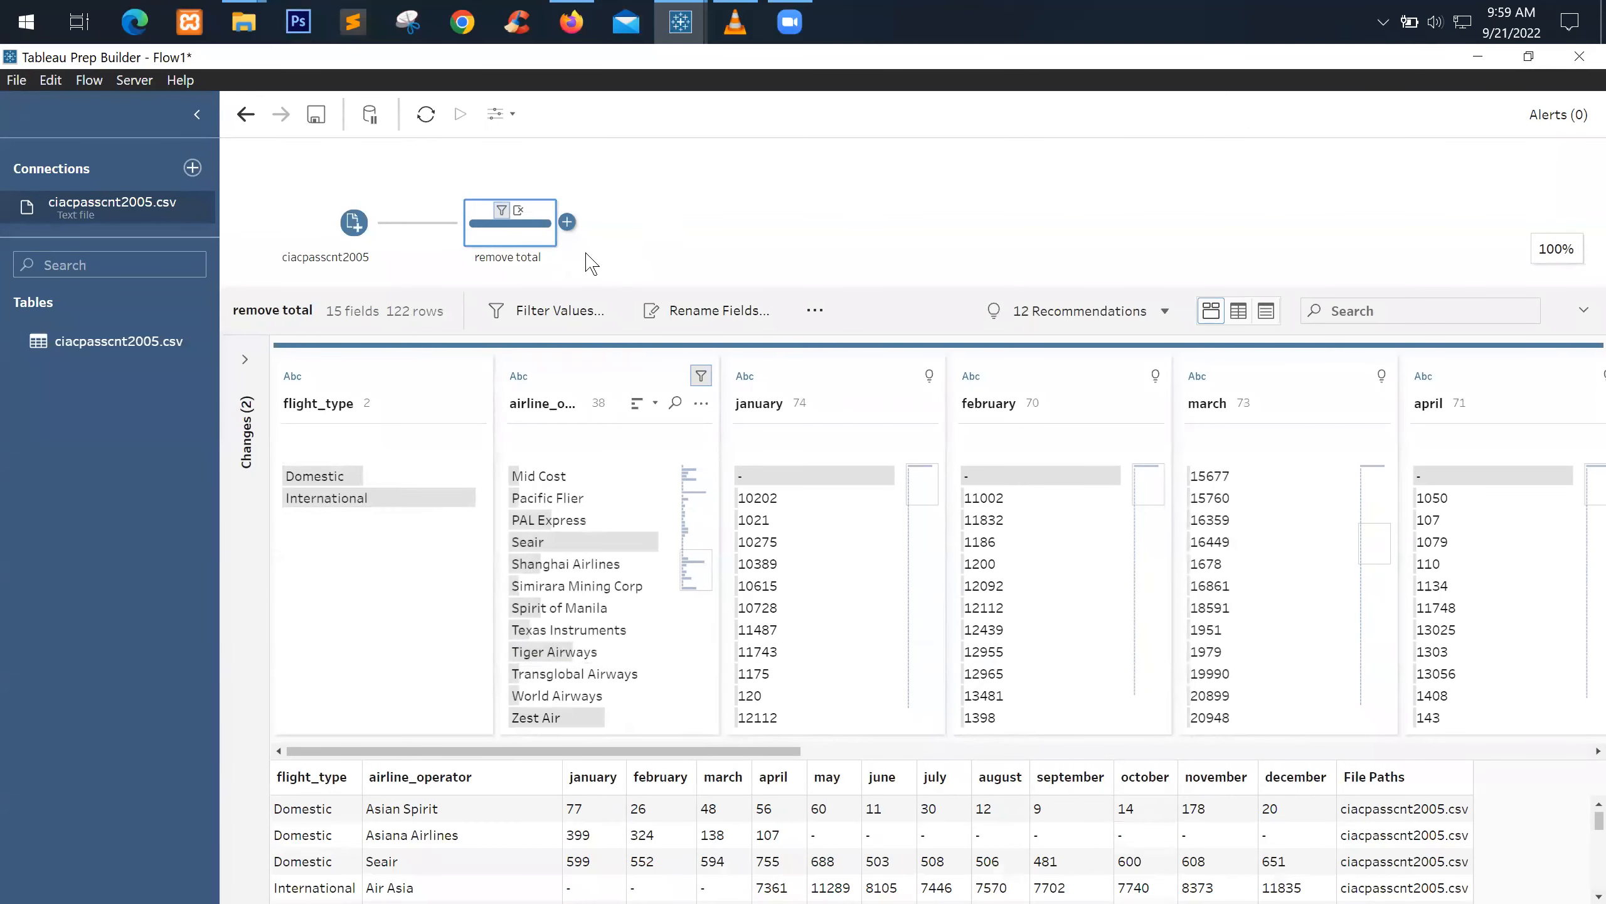
click(571, 224)
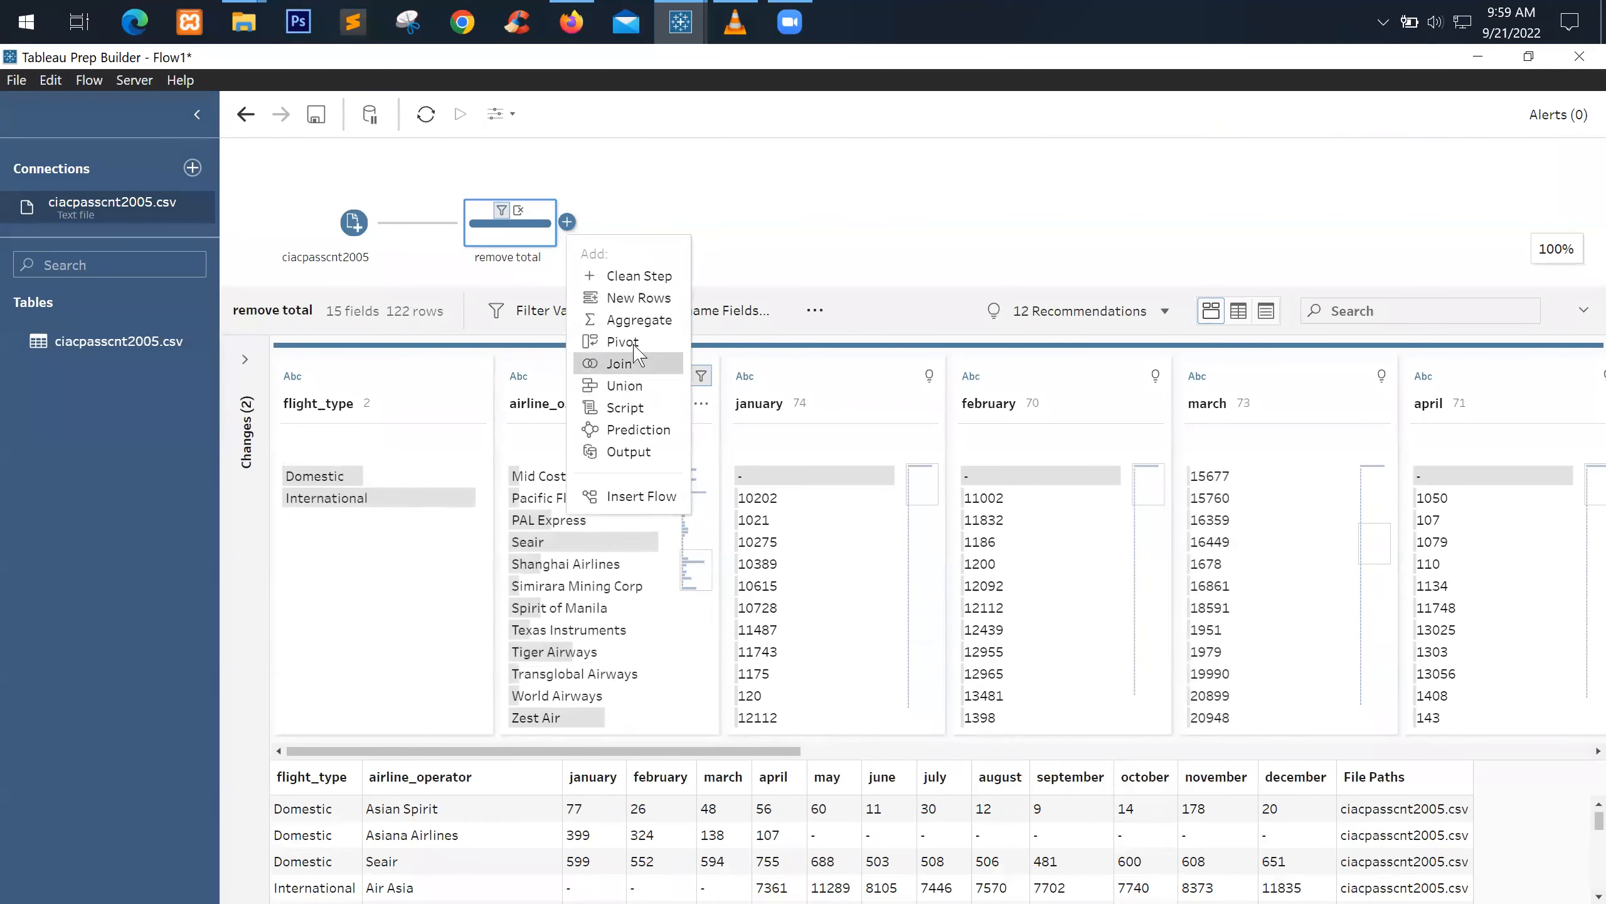
Add a pivot step after remove total and name it Pivot months
click(623, 342)
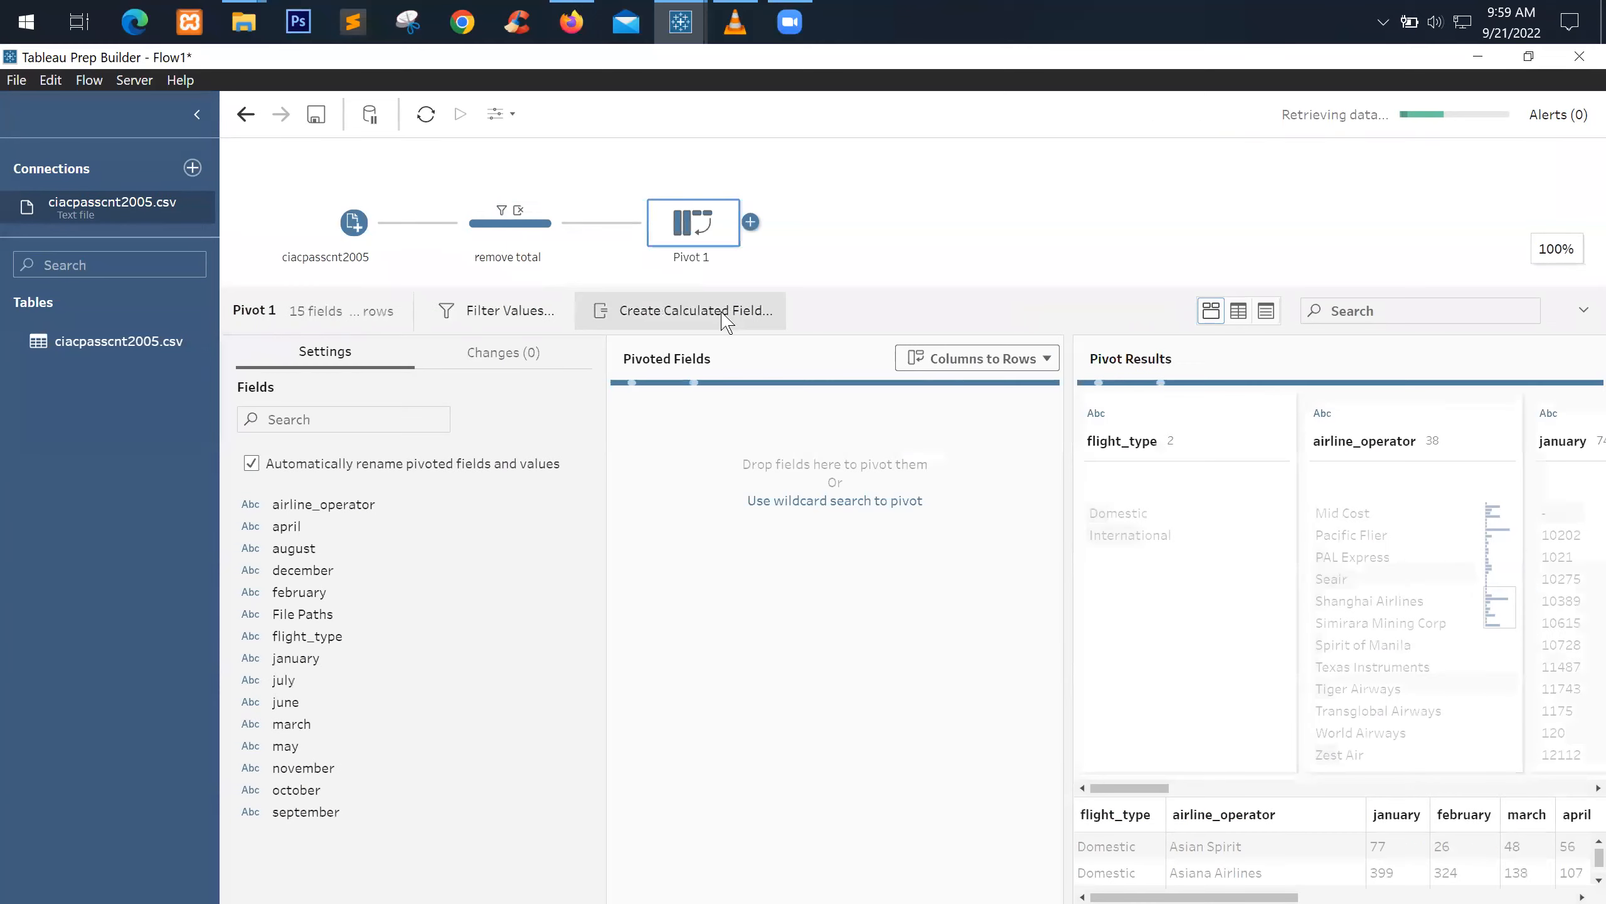
double_click(697, 257)
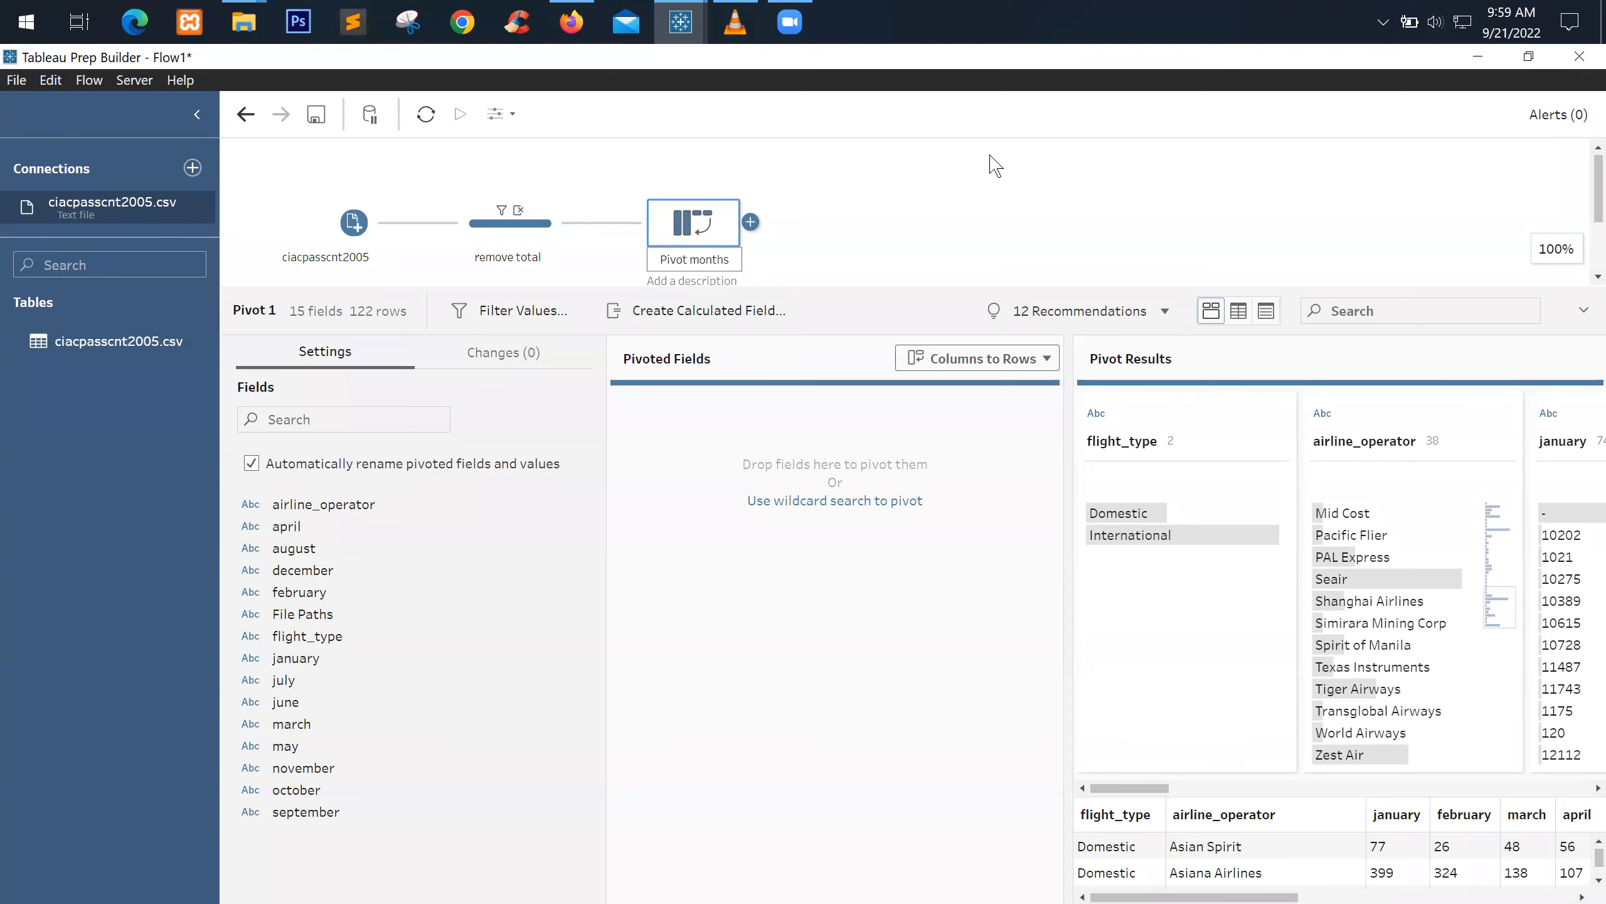
click(966, 198)
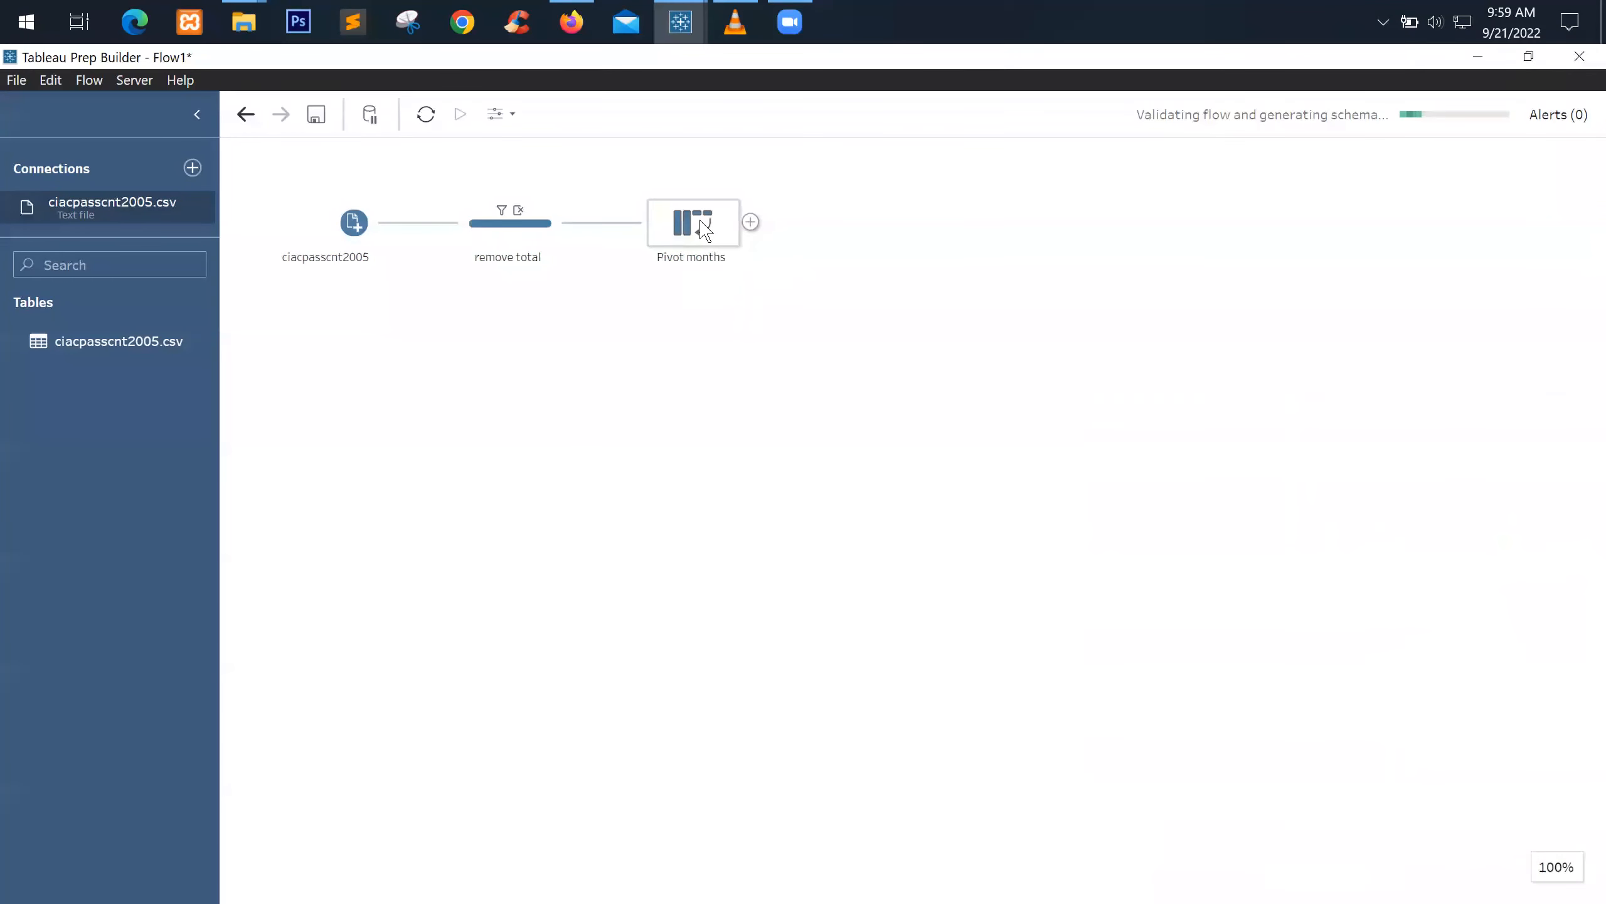
Pivot the april–september month fields into rows, leaving out File Paths and flight_type
click(705, 232)
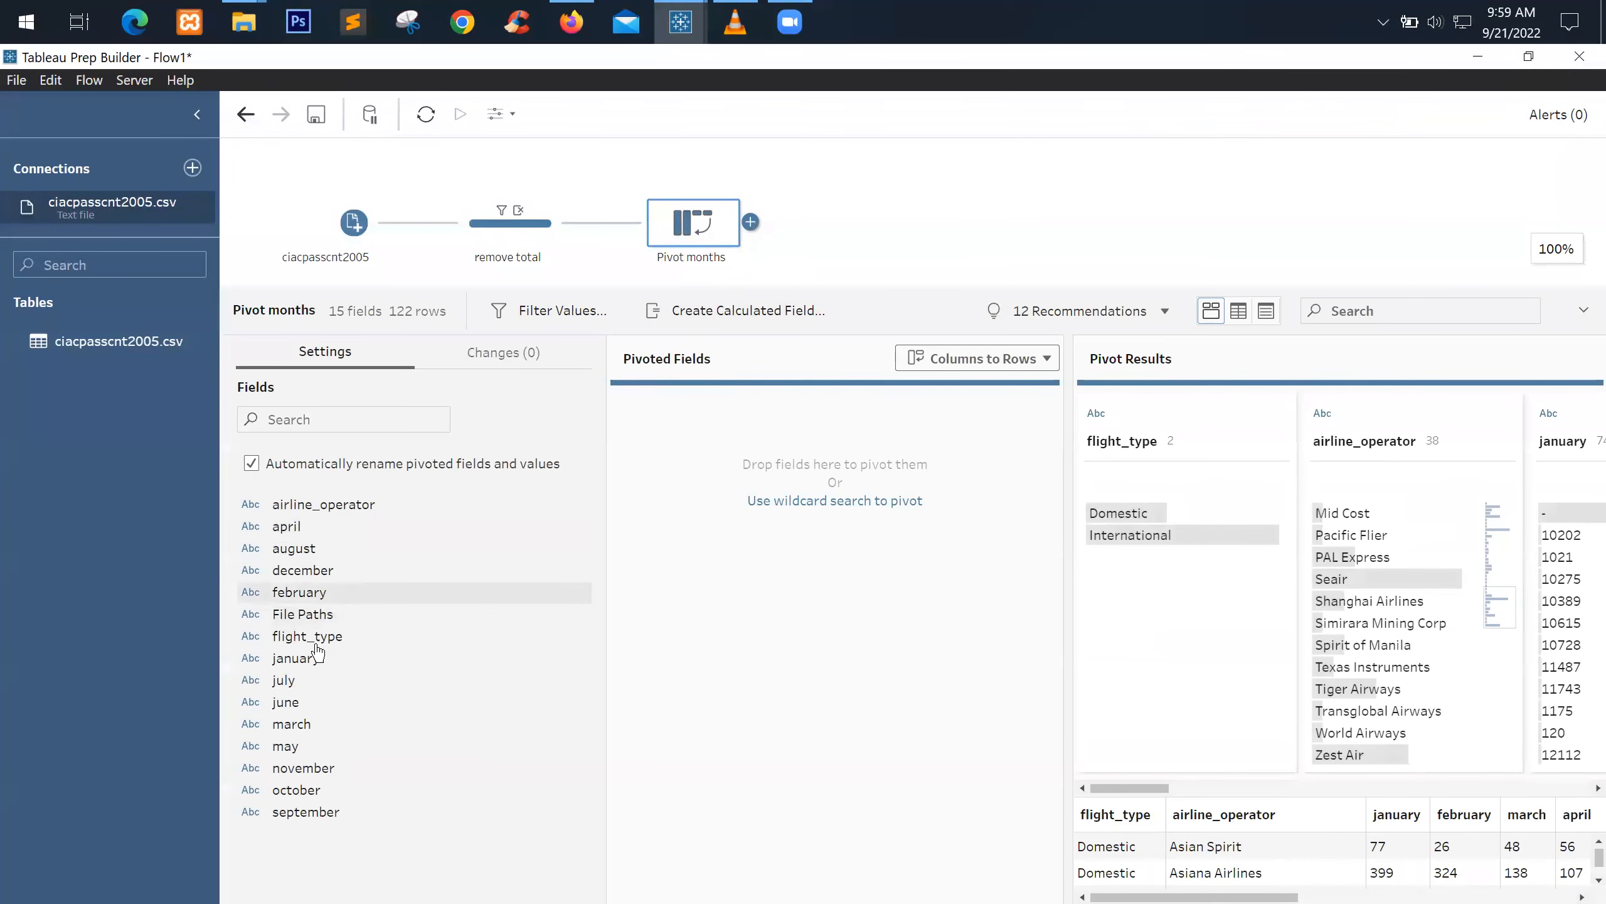
click(296, 533)
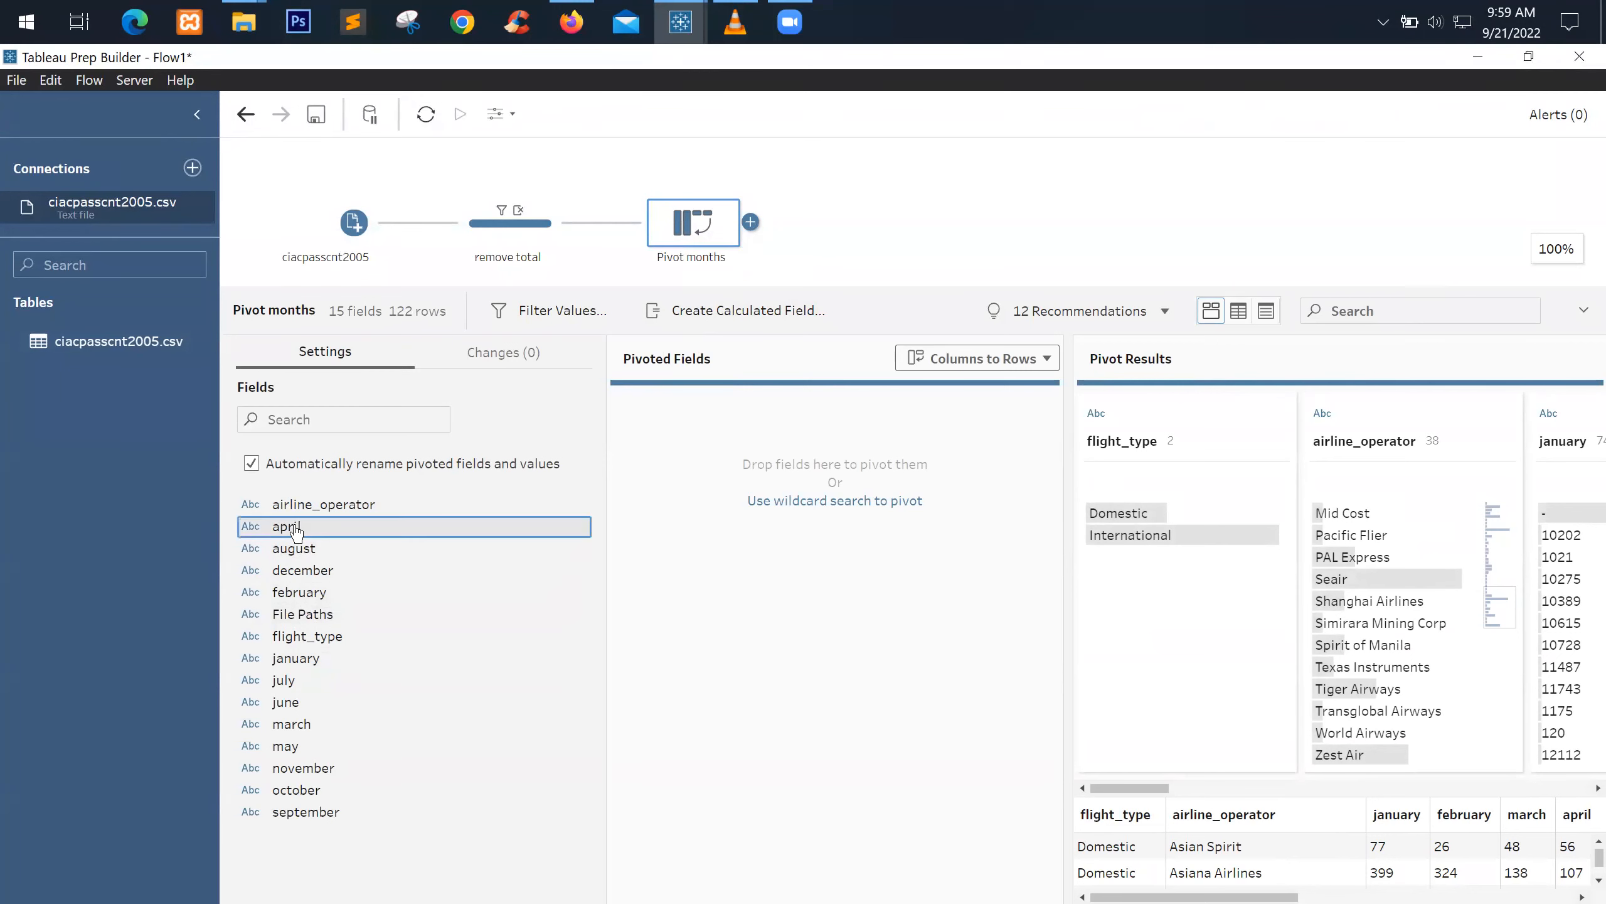
shift+click(329, 817)
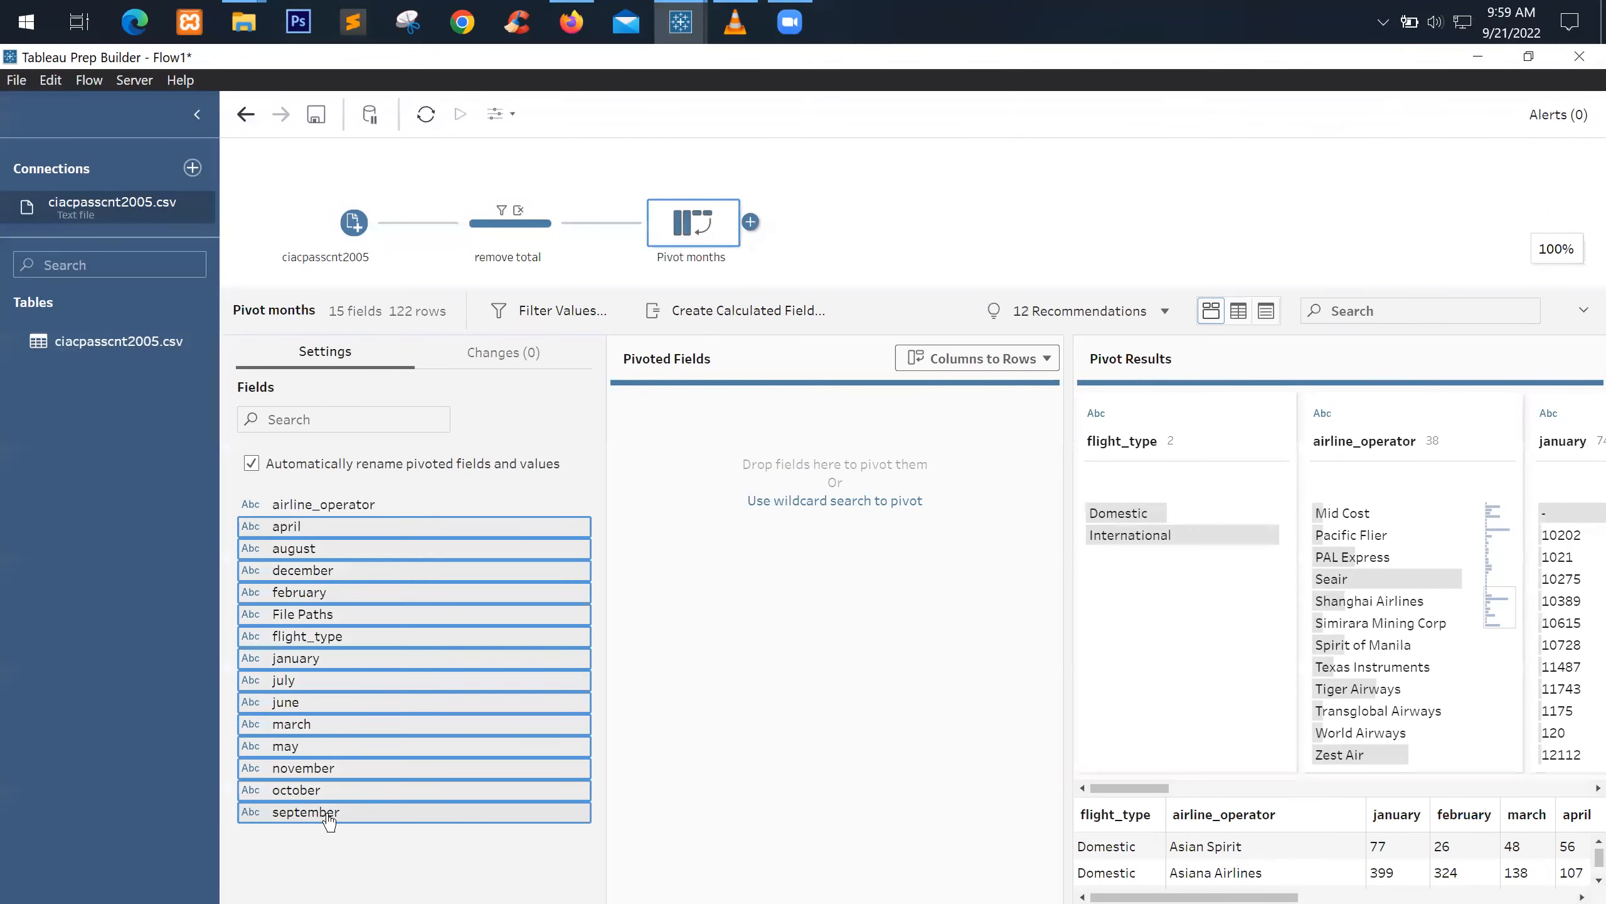
ctrl+click(338, 616)
ctrl+click(341, 636)
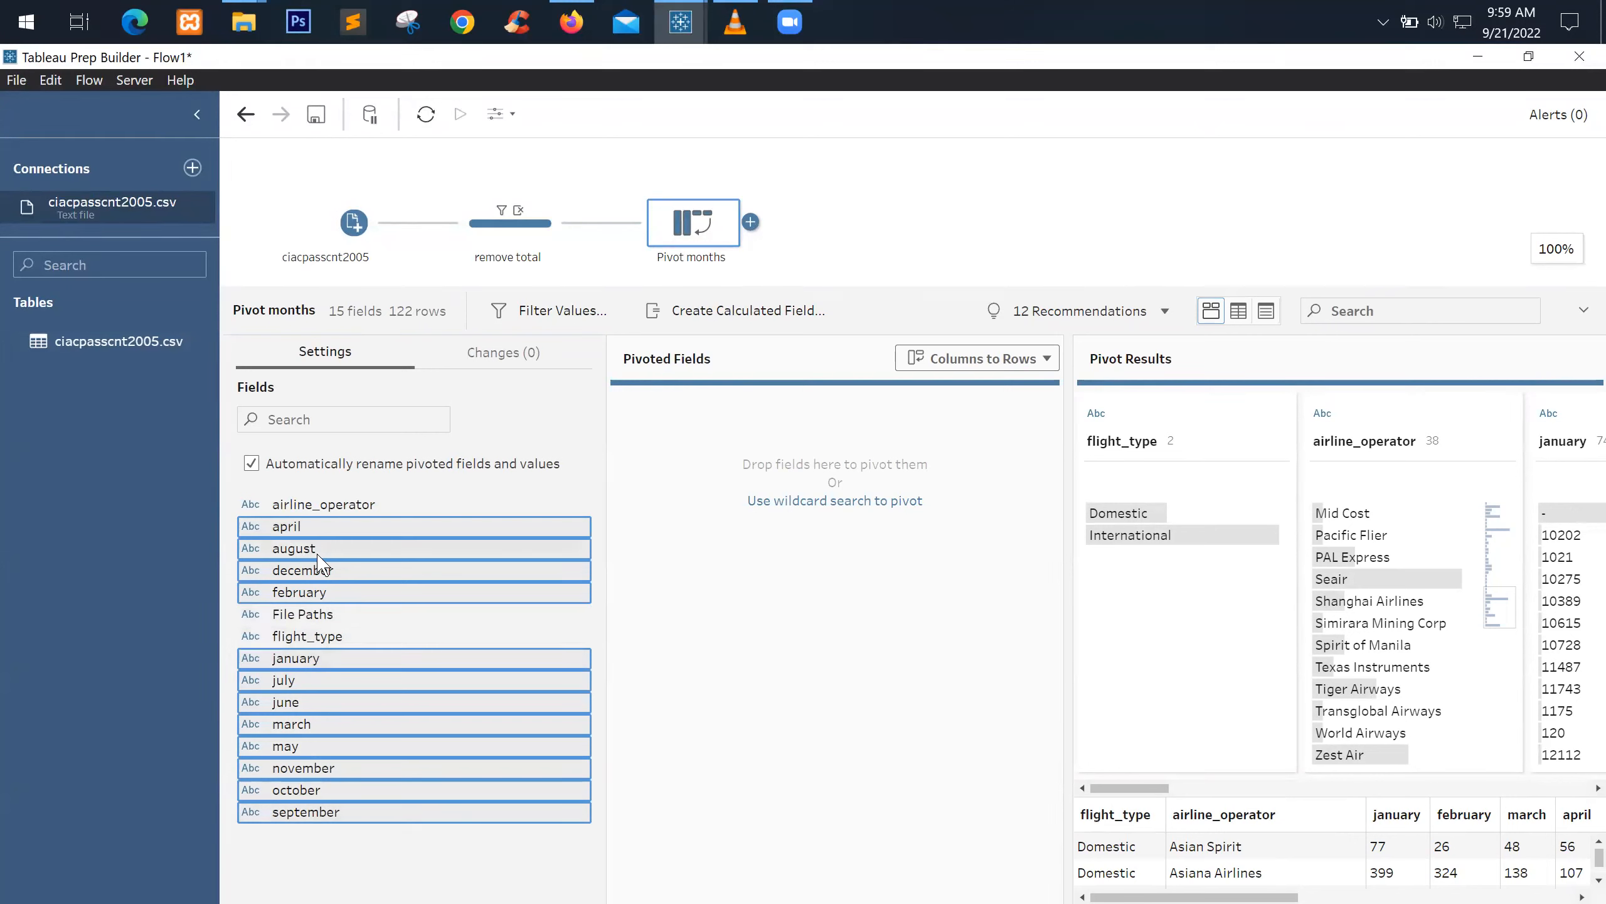
drag(312, 730, 834, 678)
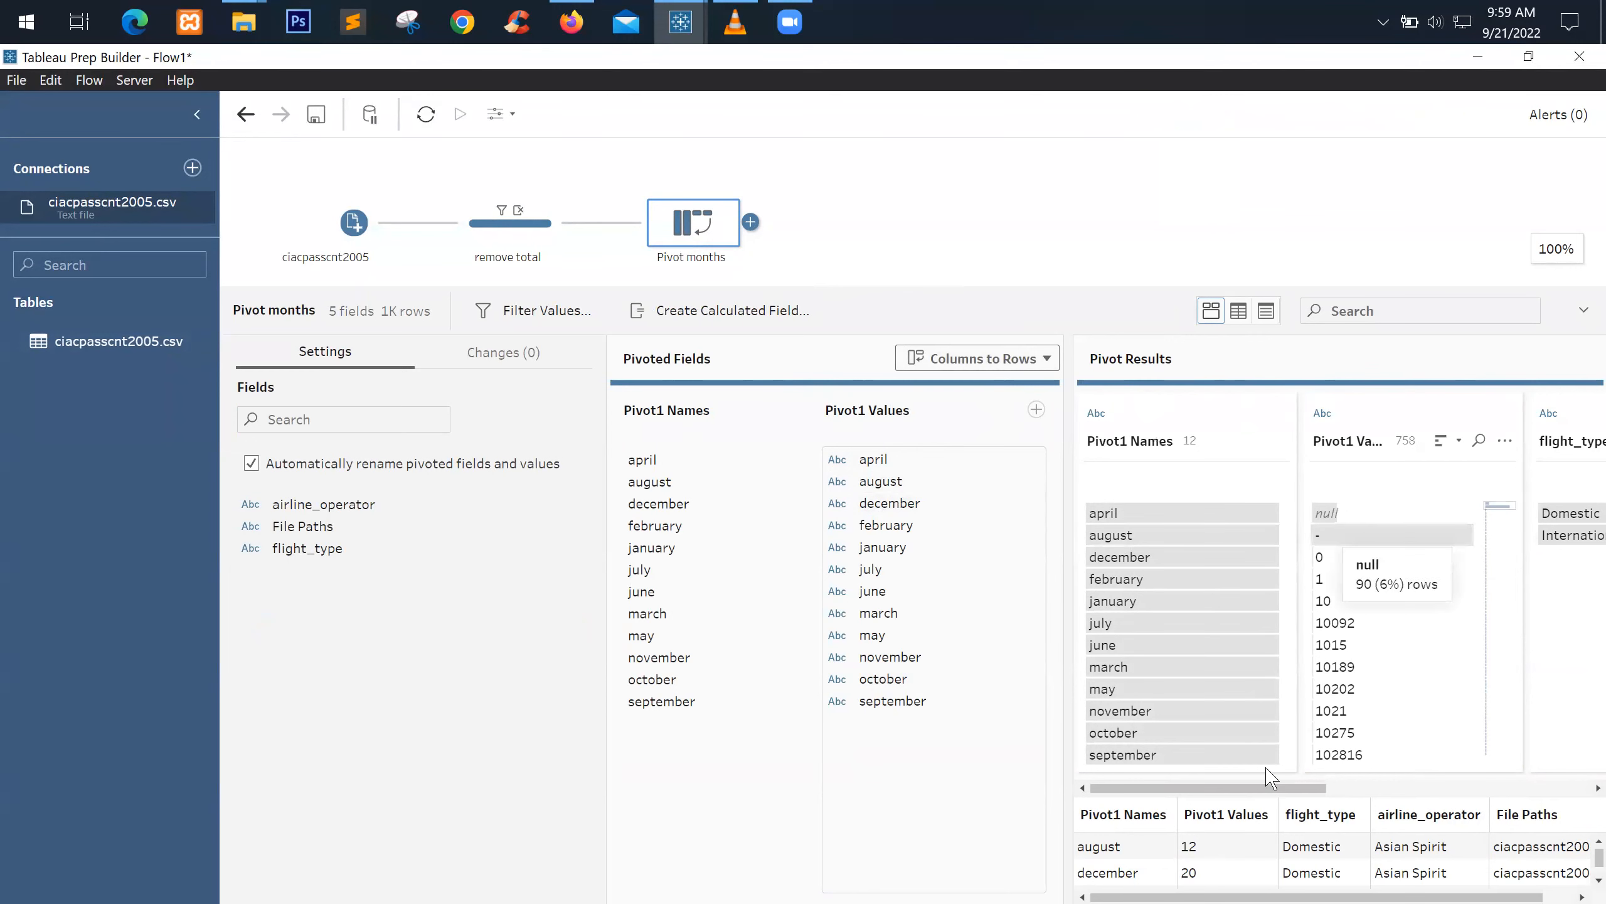
Rename the Pivot1 Names field to month
mouse_move(1248, 789)
mouse_down()
mouse_move(1276, 807)
mouse_move(1224, 797)
mouse_up()
double_click(1121, 442)
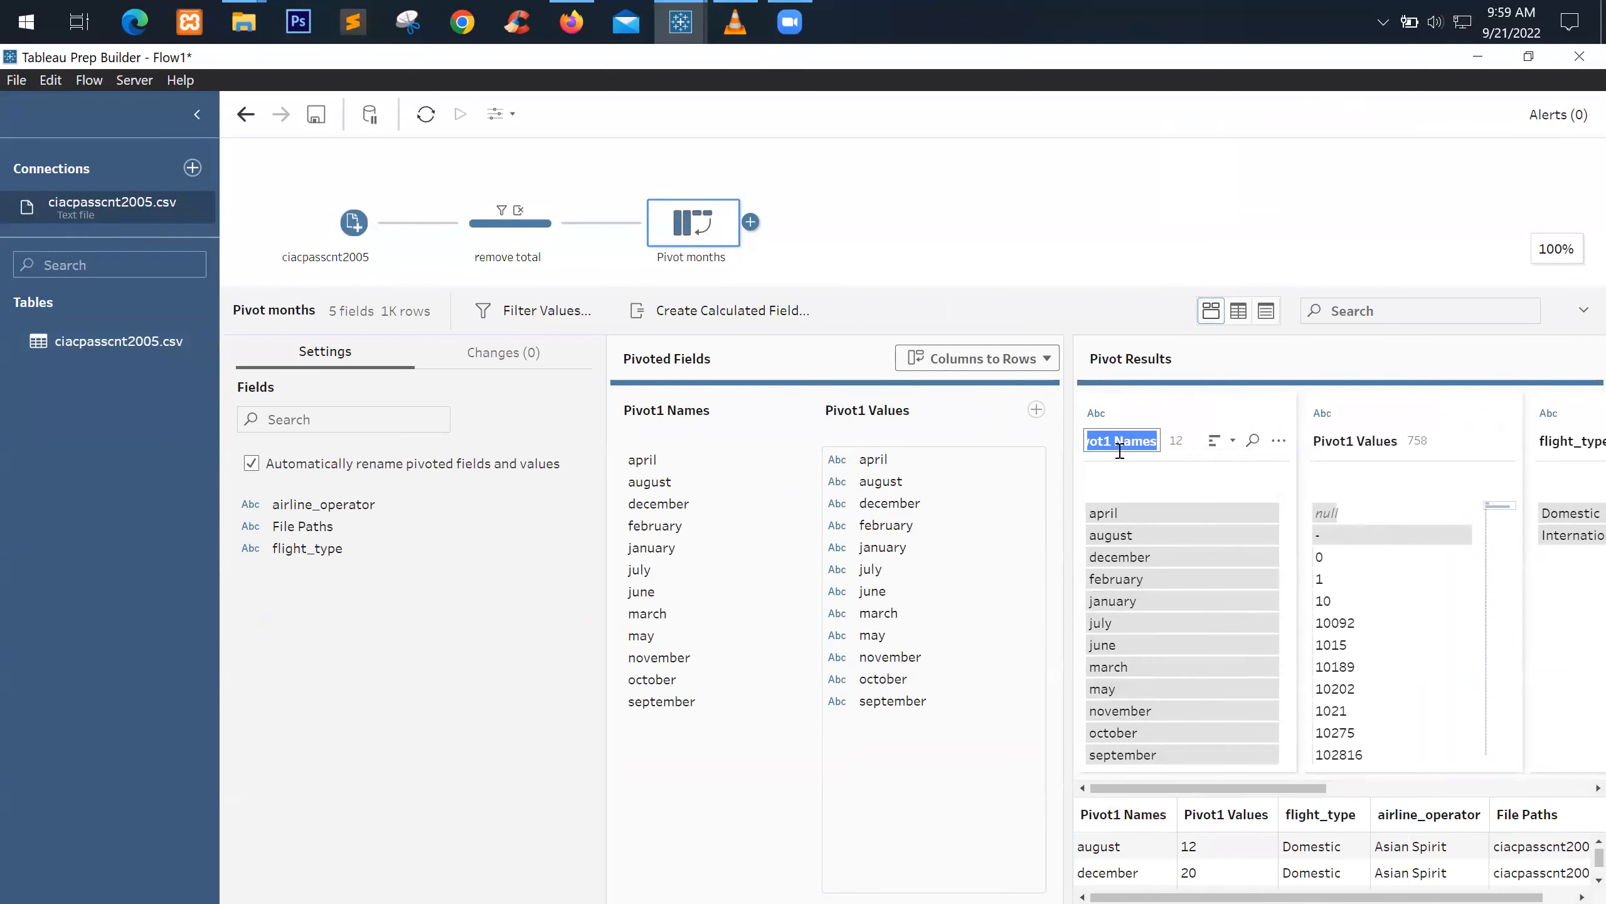
text(Mon)
click(1352, 443)
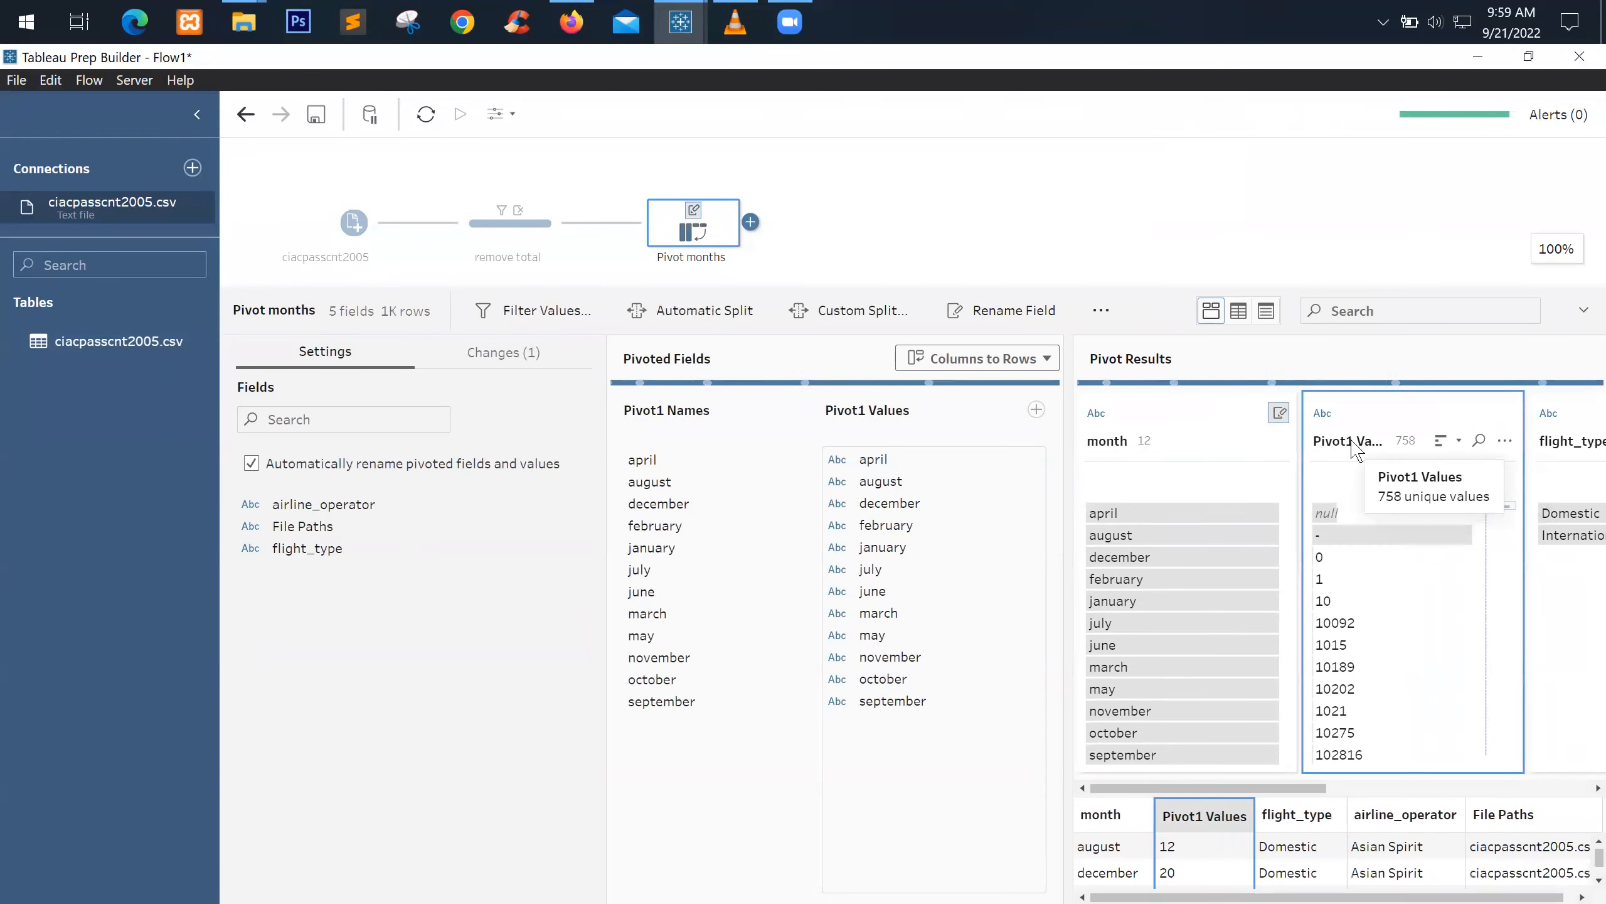
Rename Pivot1 Values to passenger_count and begin adding a step after Pivot months
double_click(1350, 441)
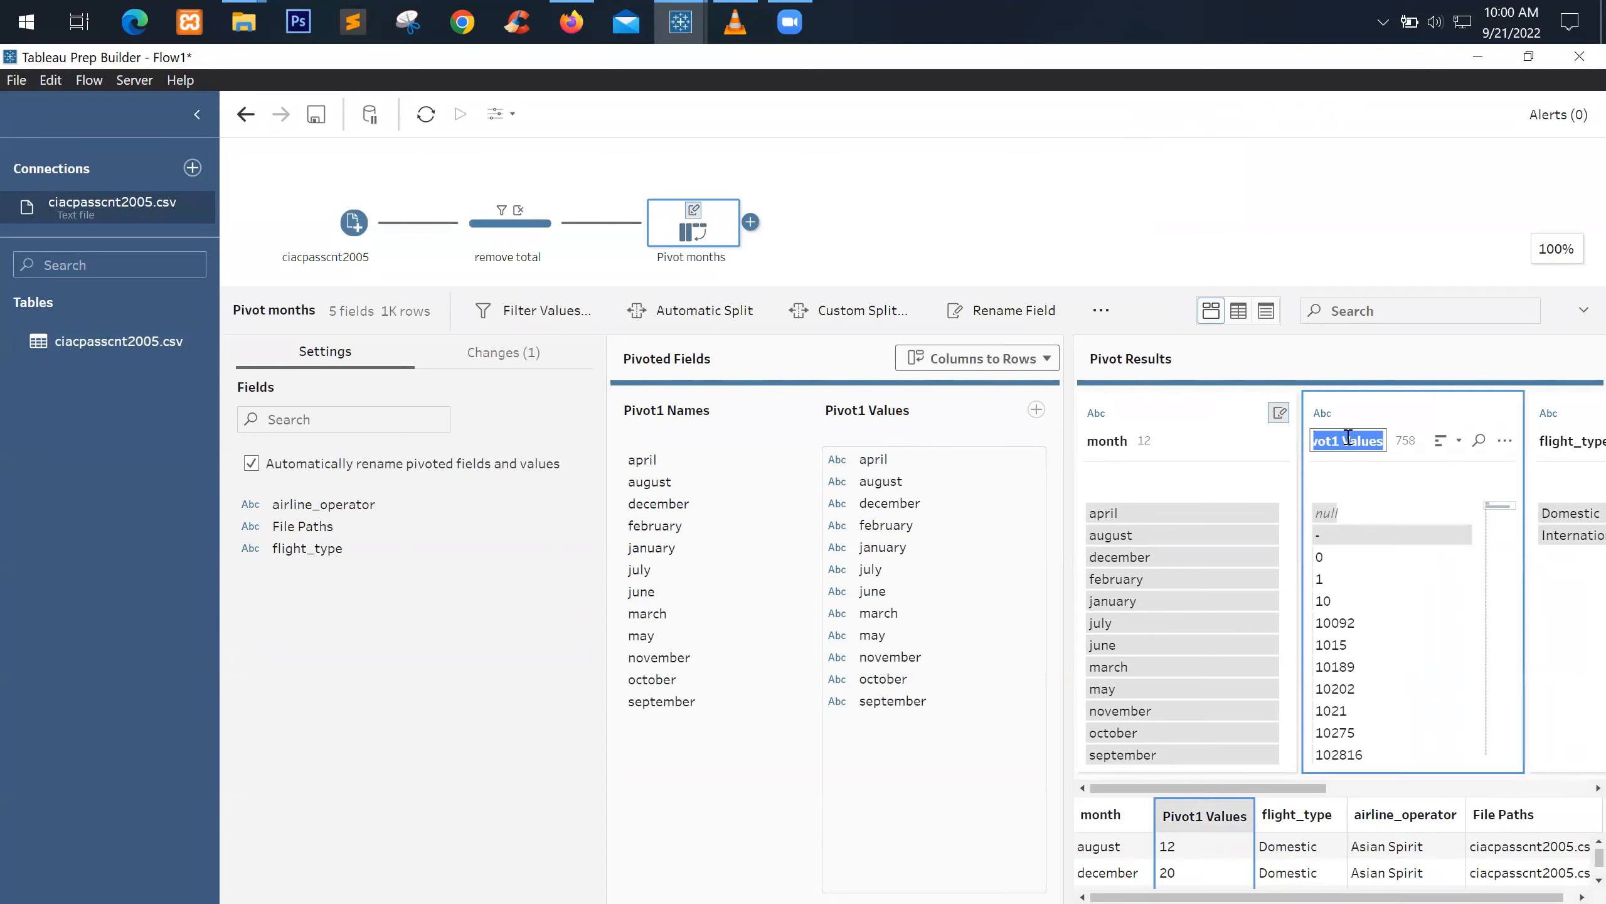
text(passe)
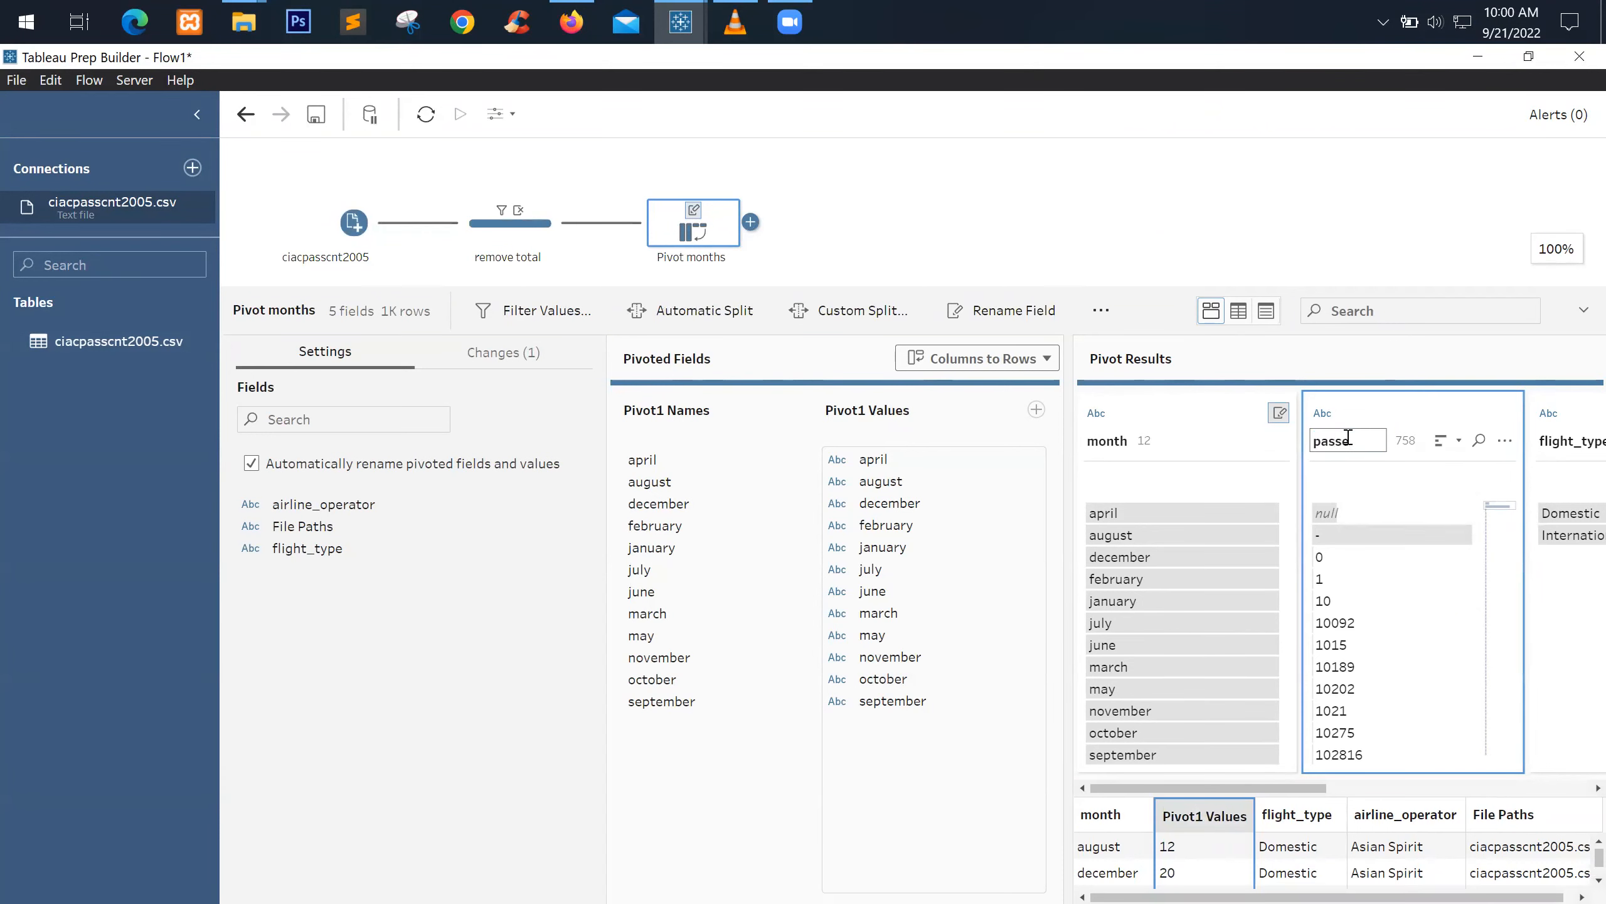
text(nger_c)
key(Return)
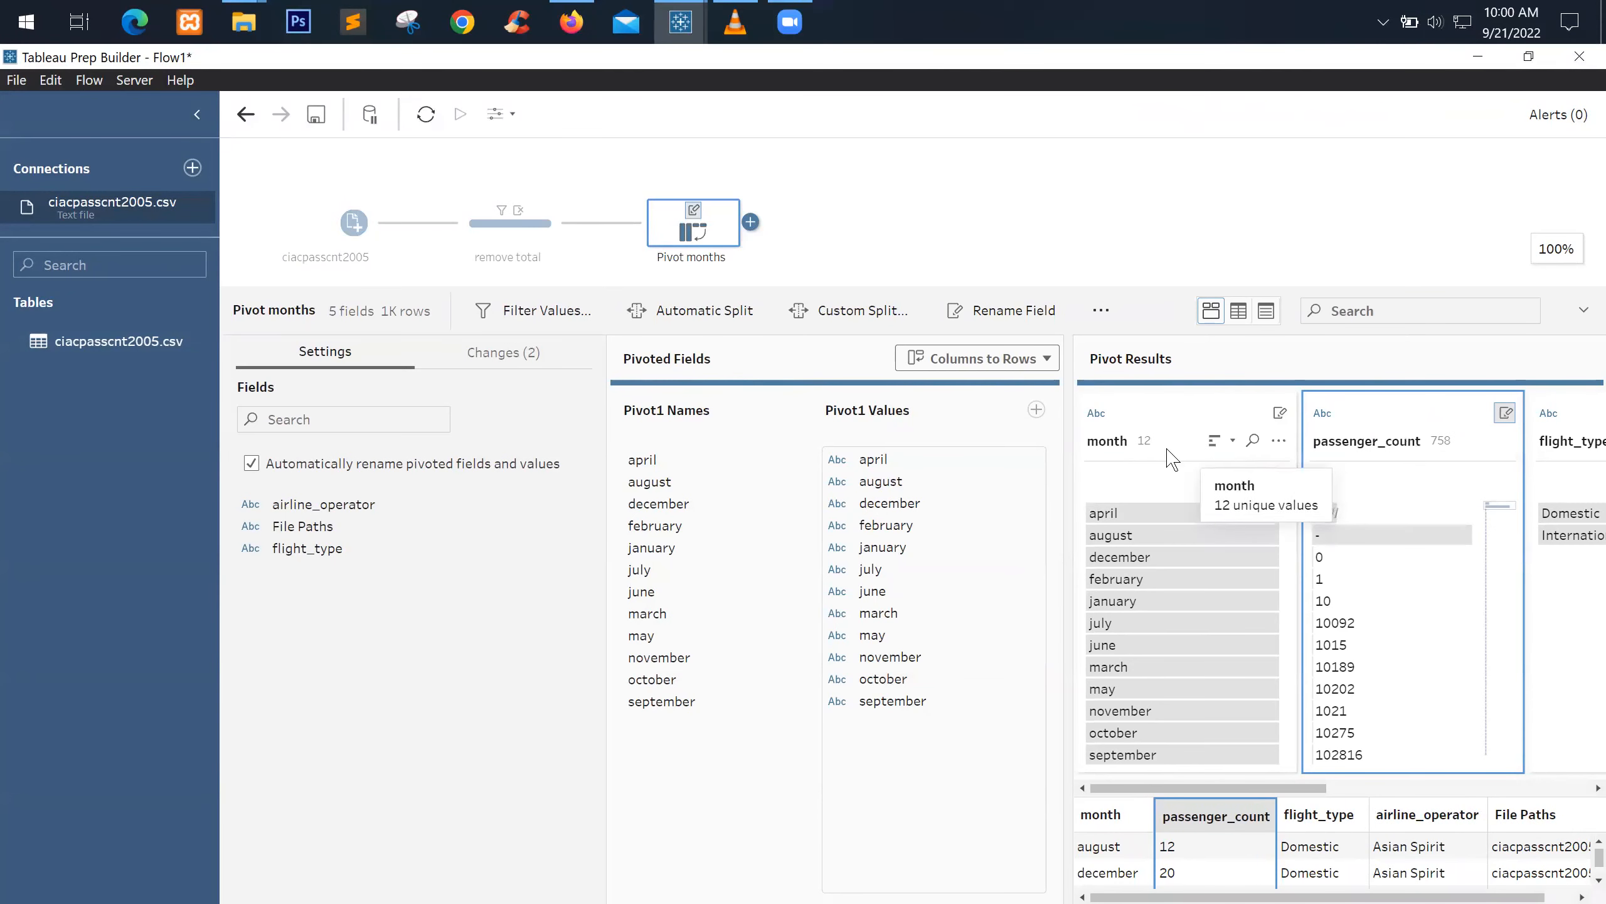
click(751, 222)
Add a clean step after Pivot months and name it remove '-'
click(817, 273)
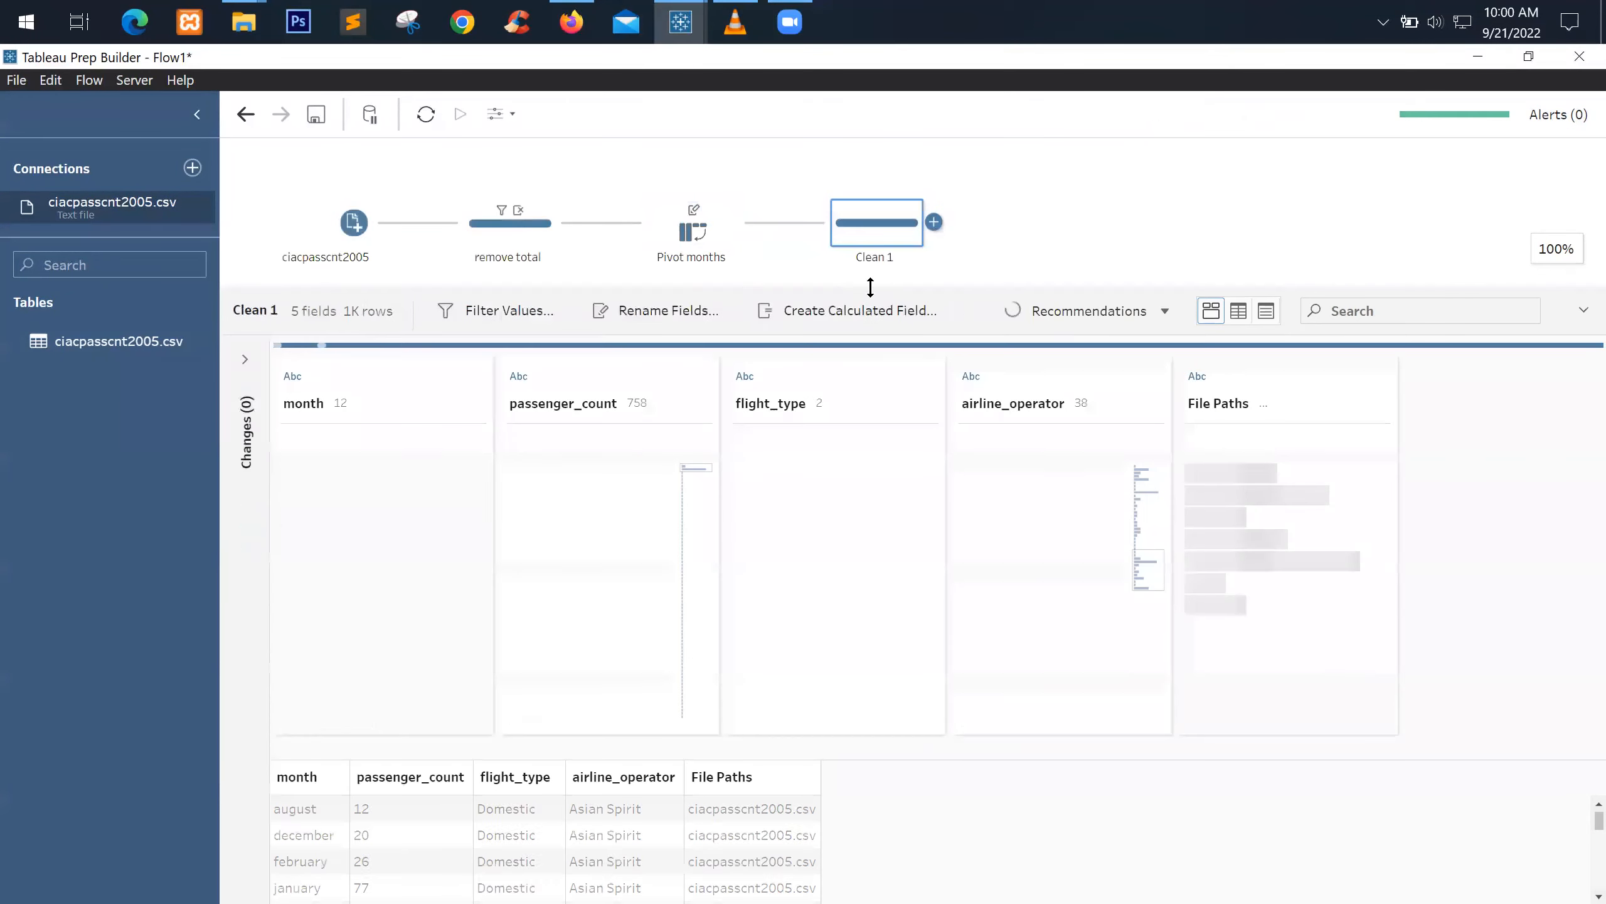
click(885, 273)
double_click(885, 260)
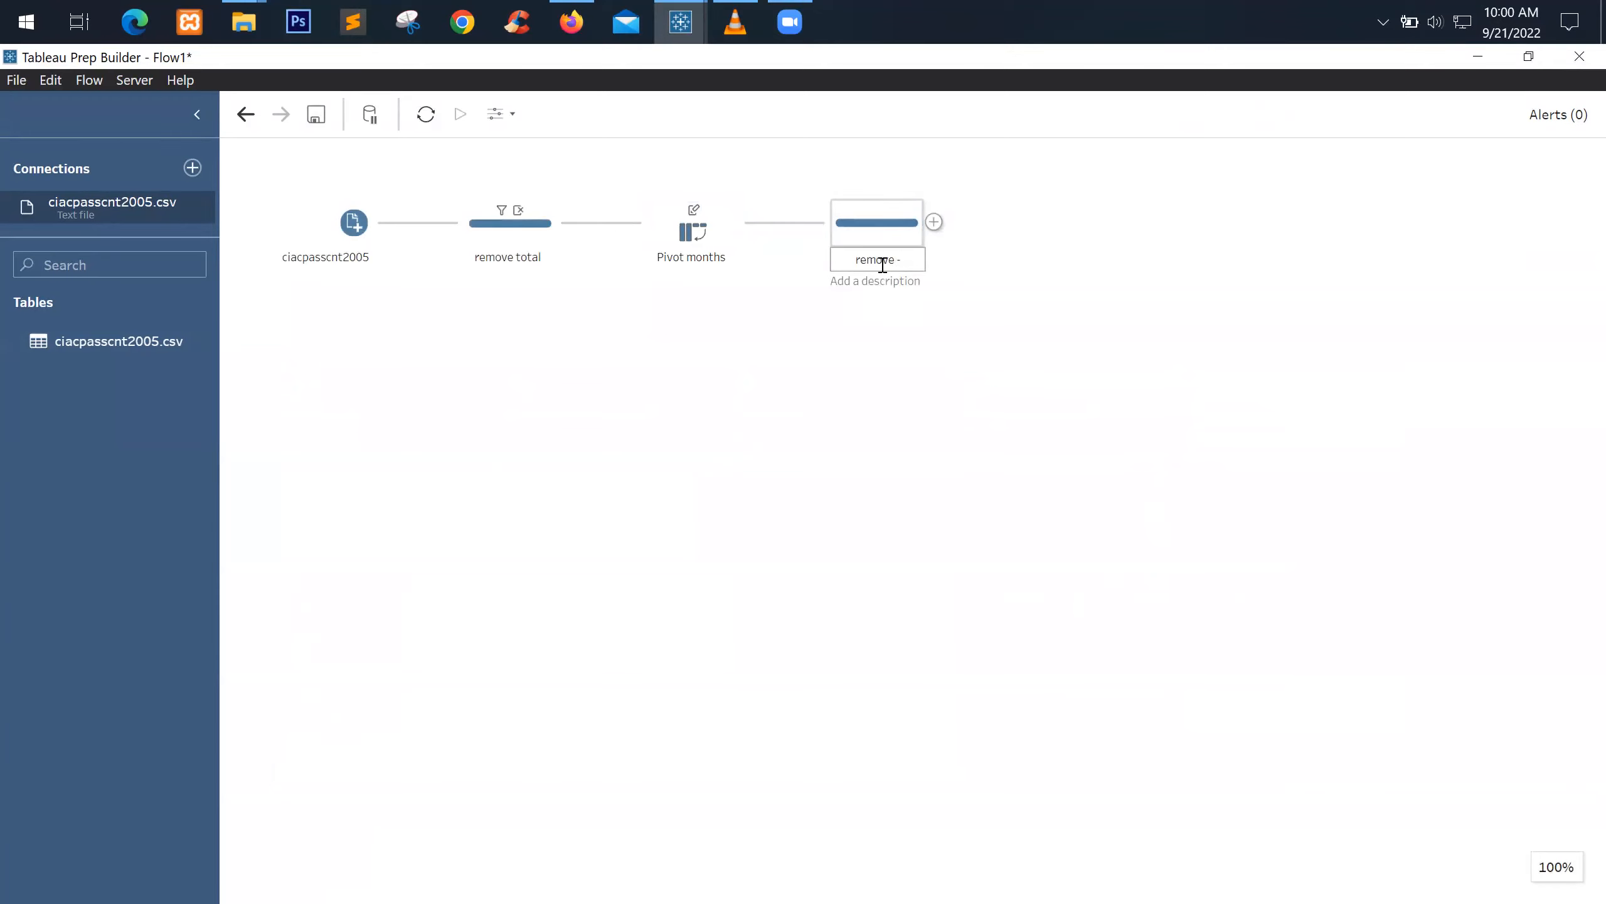
key(Return)
click(866, 225)
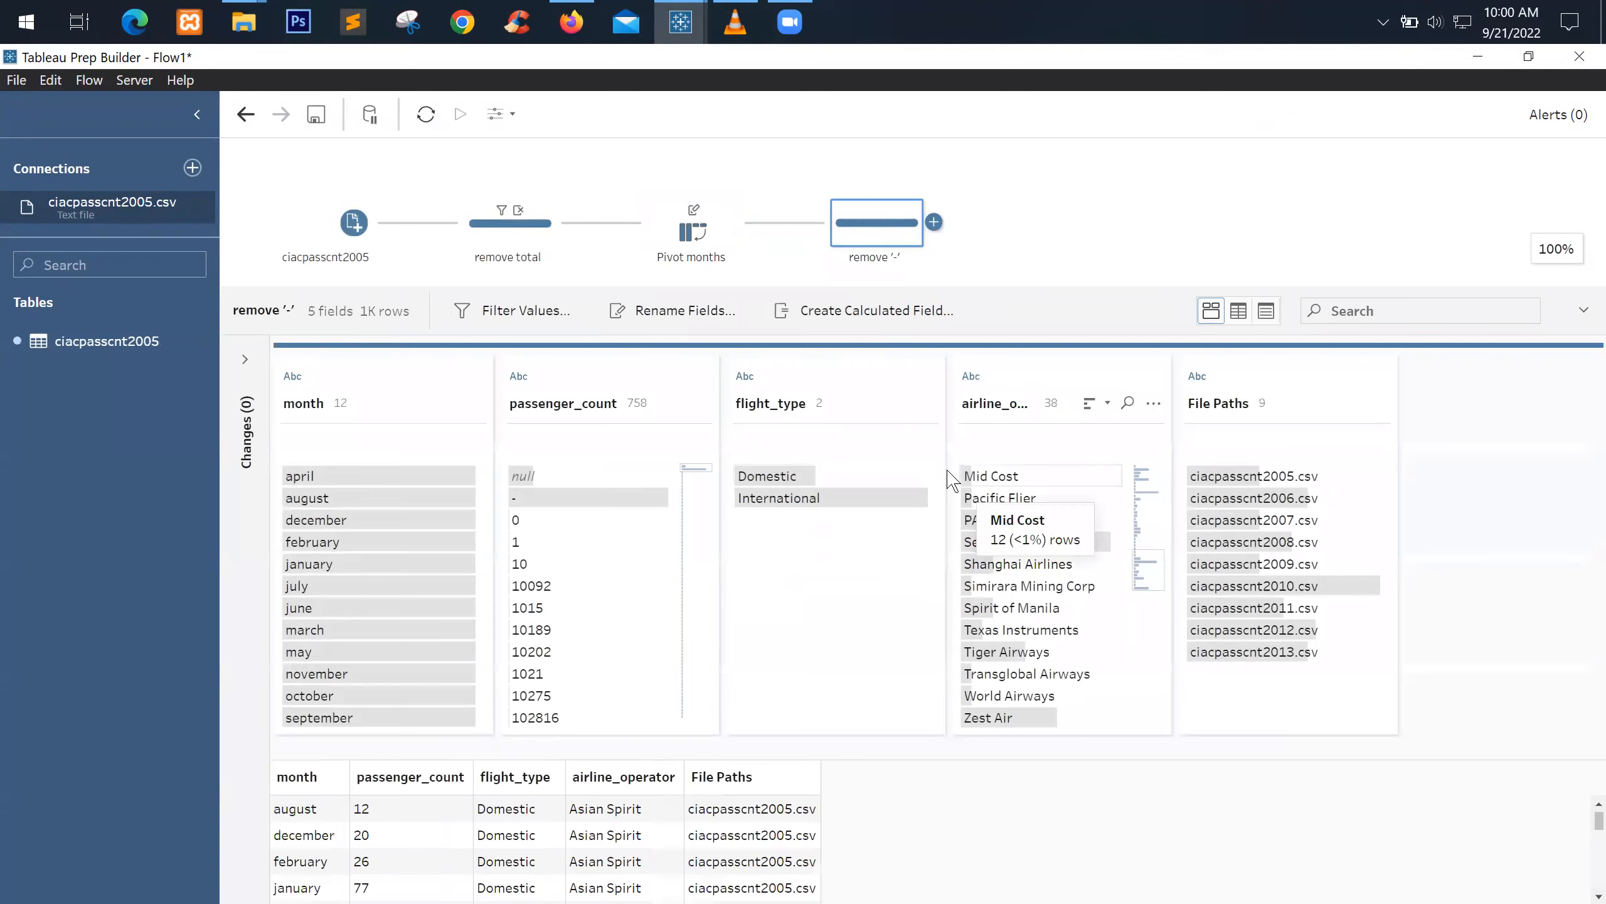
Inspect the passenger_count rows holding '-' and null in grid view, then return to profile view
click(518, 499)
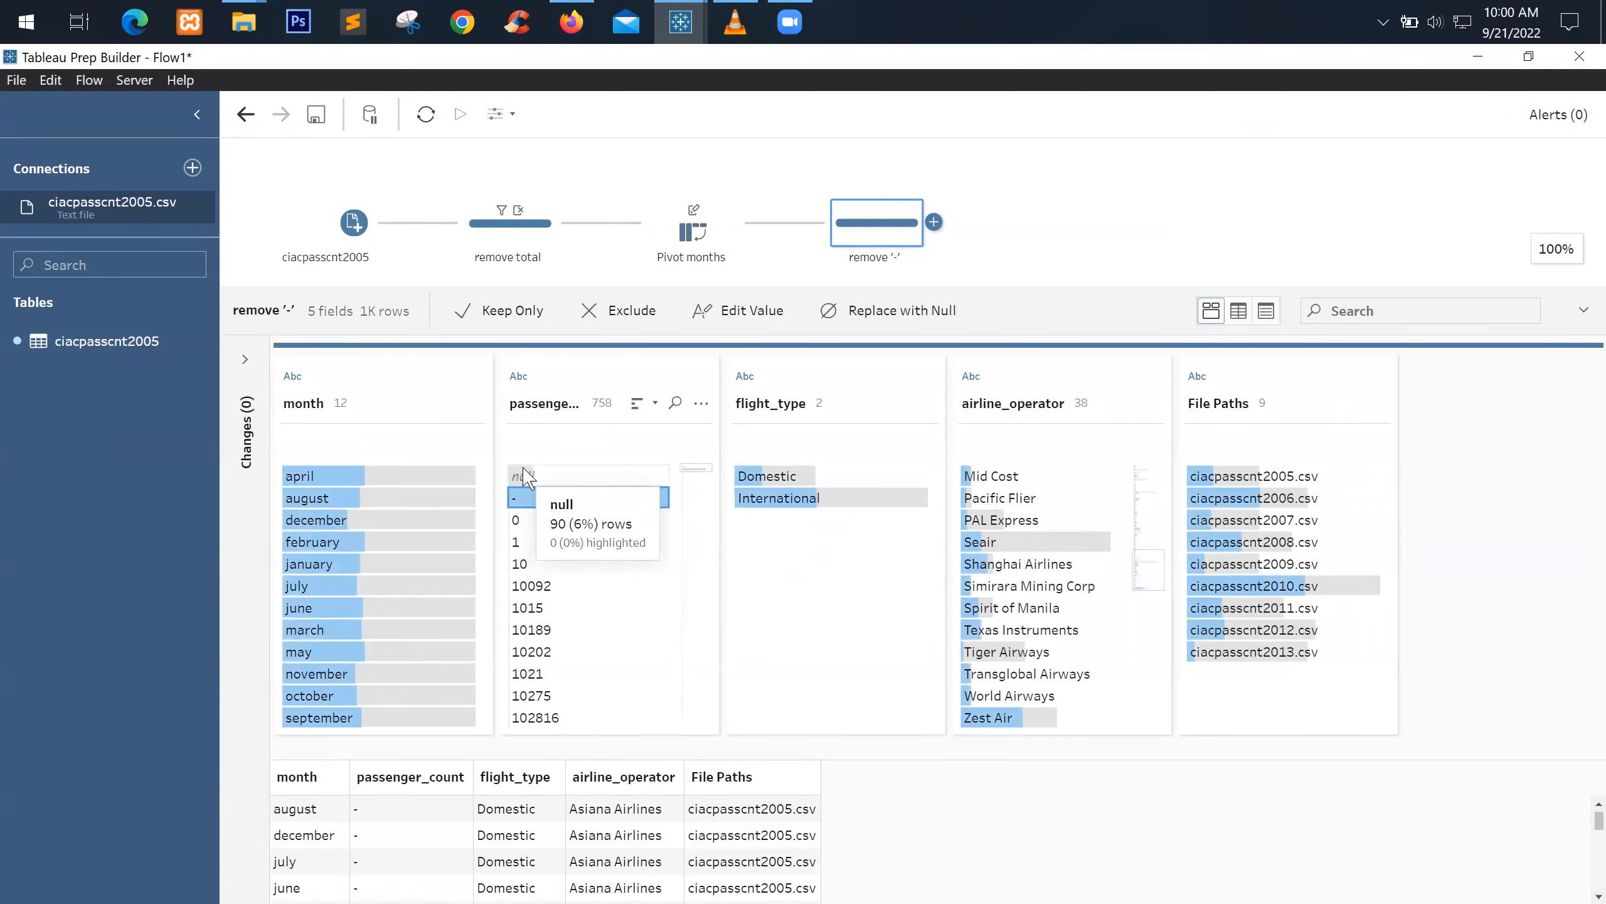
click(640, 476)
click(1238, 310)
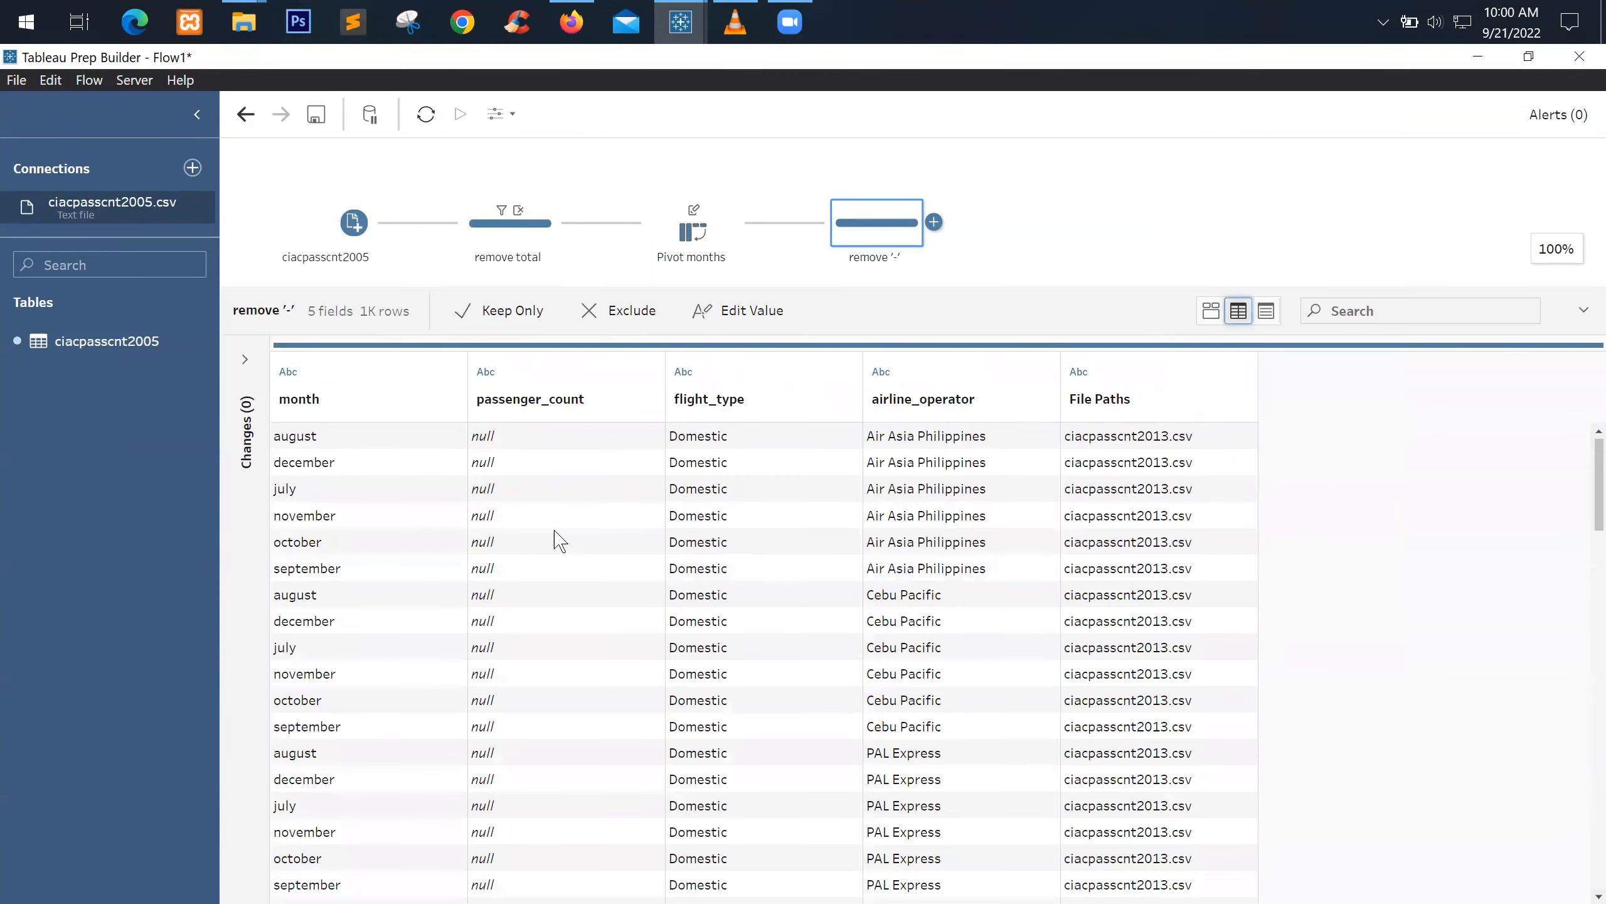
scroll(513, 476, down, 10)
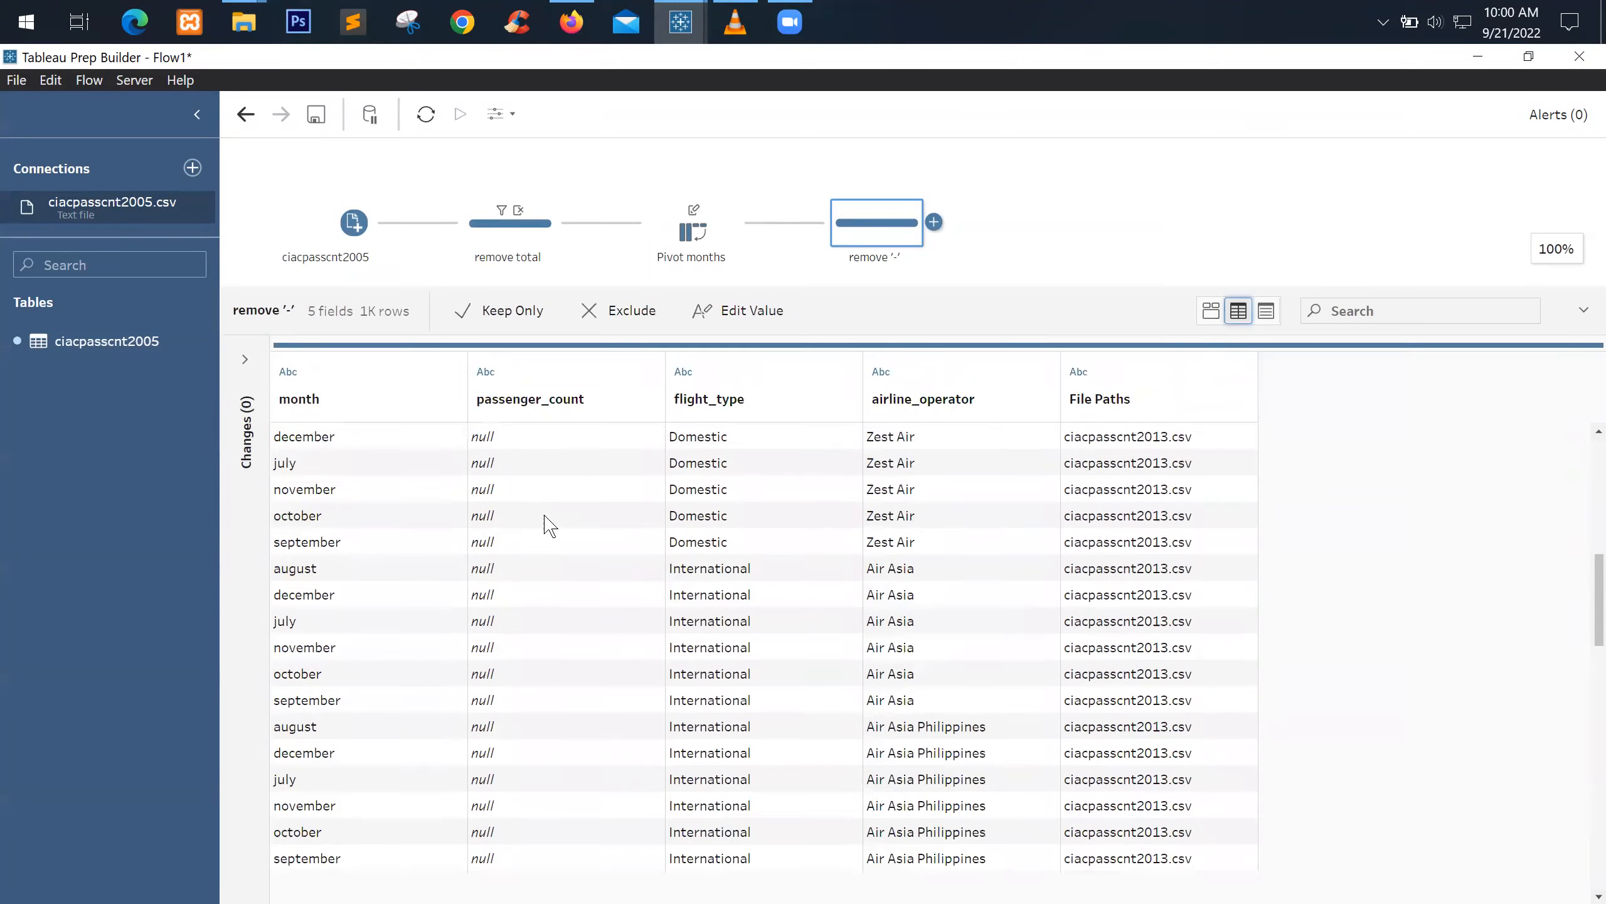
scroll(551, 544, down, 5)
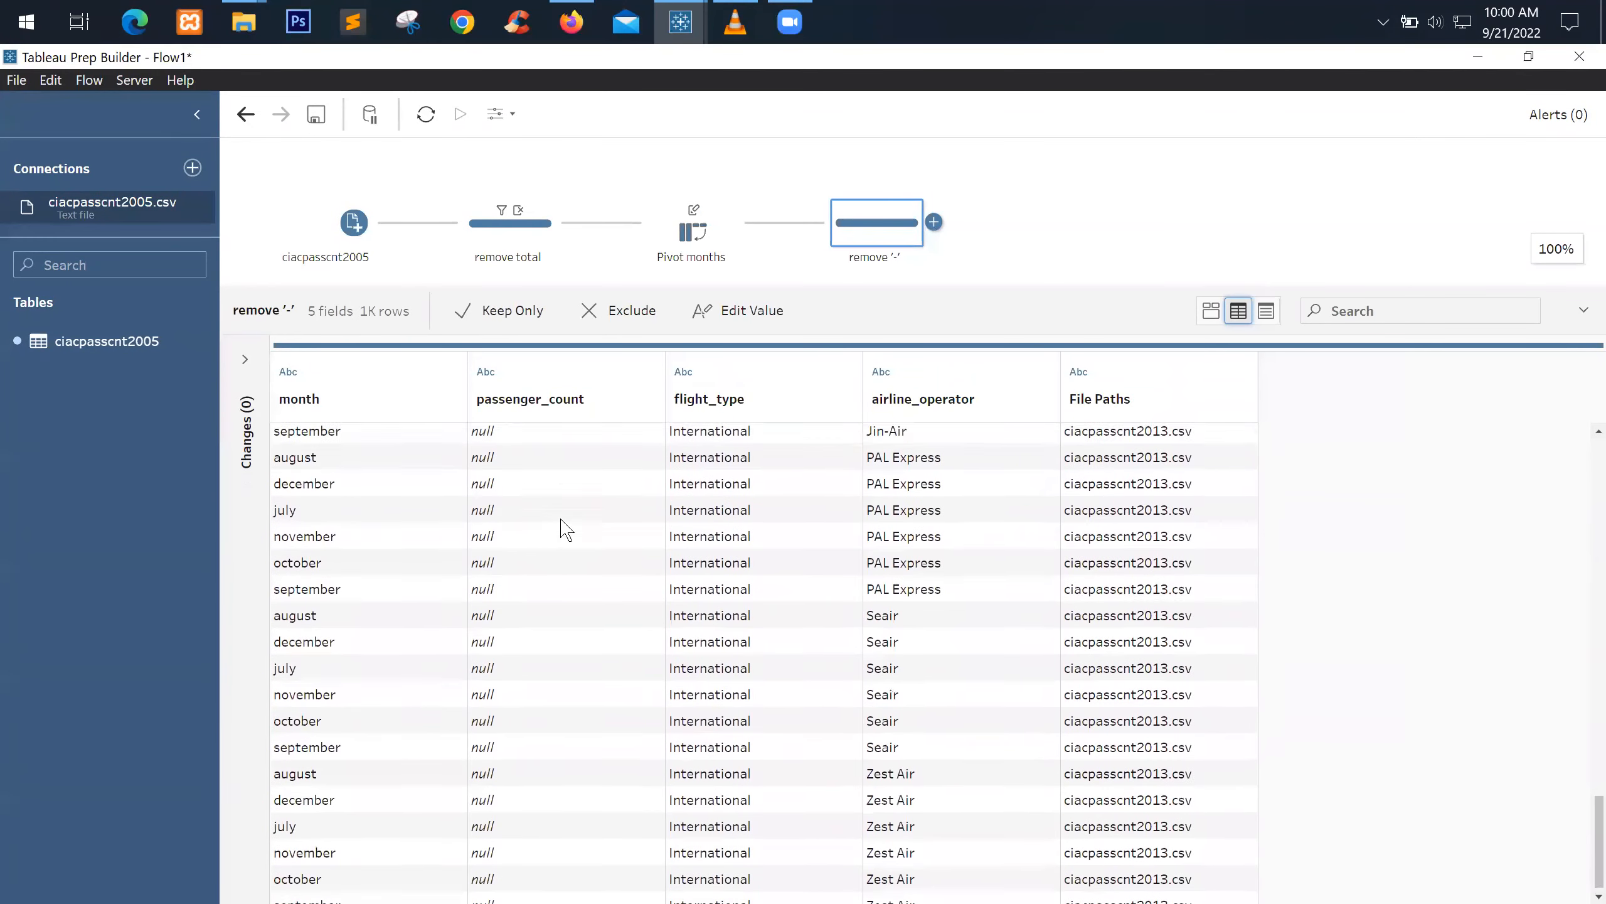
scroll(557, 531, up, 15)
scroll(582, 522, up, 2)
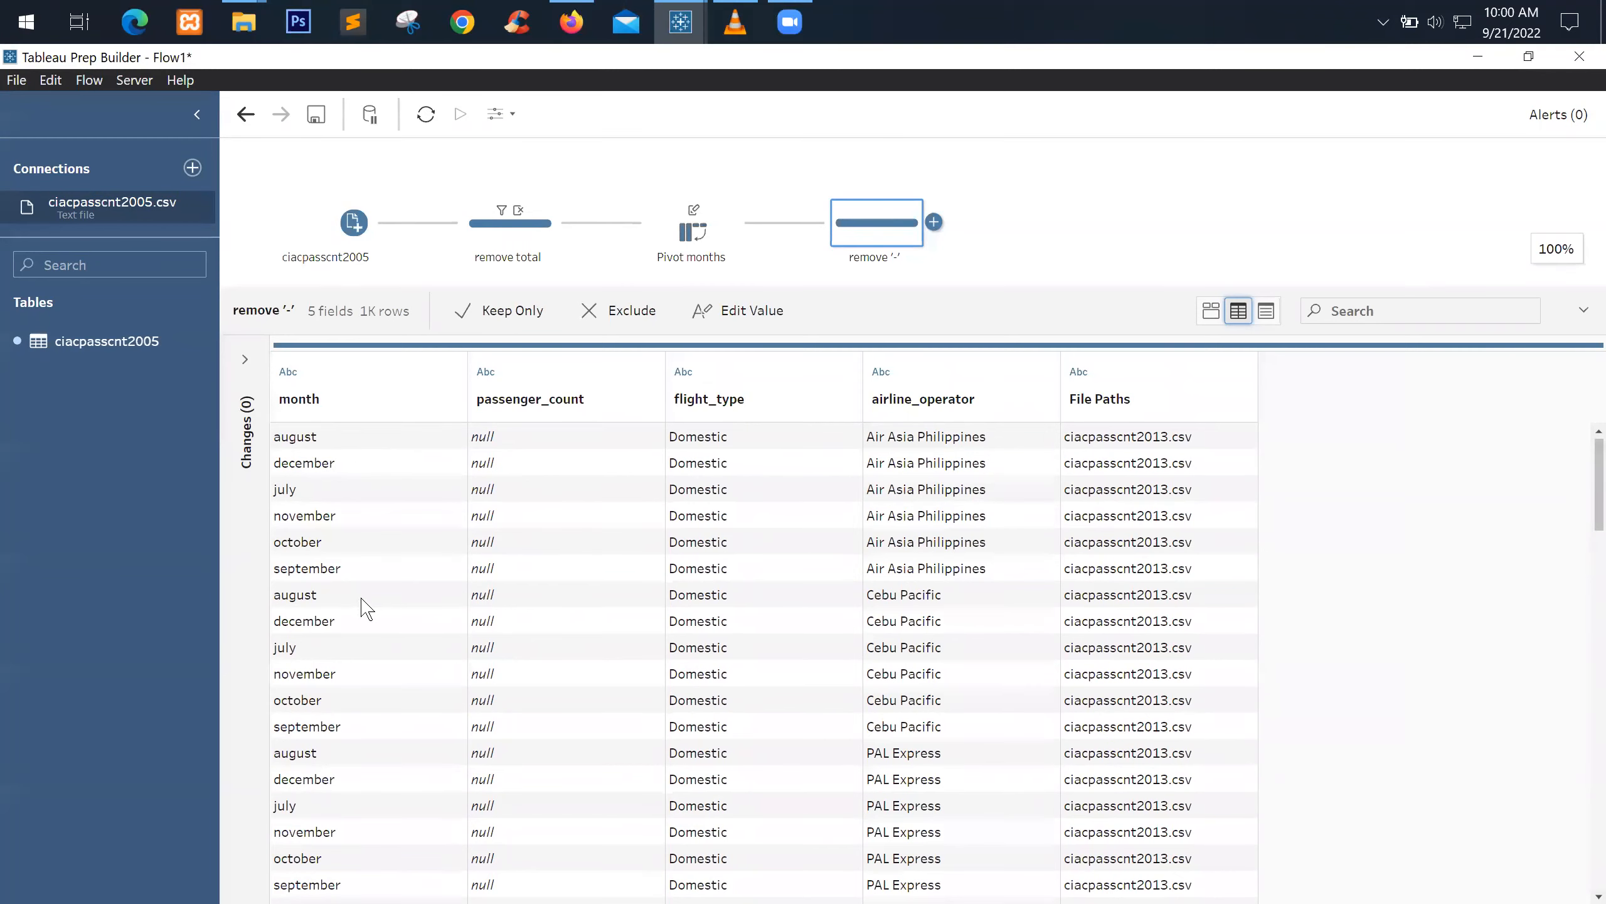
scroll(364, 607, down, 12)
scroll(443, 579, down, 3)
scroll(1075, 513, up, 12)
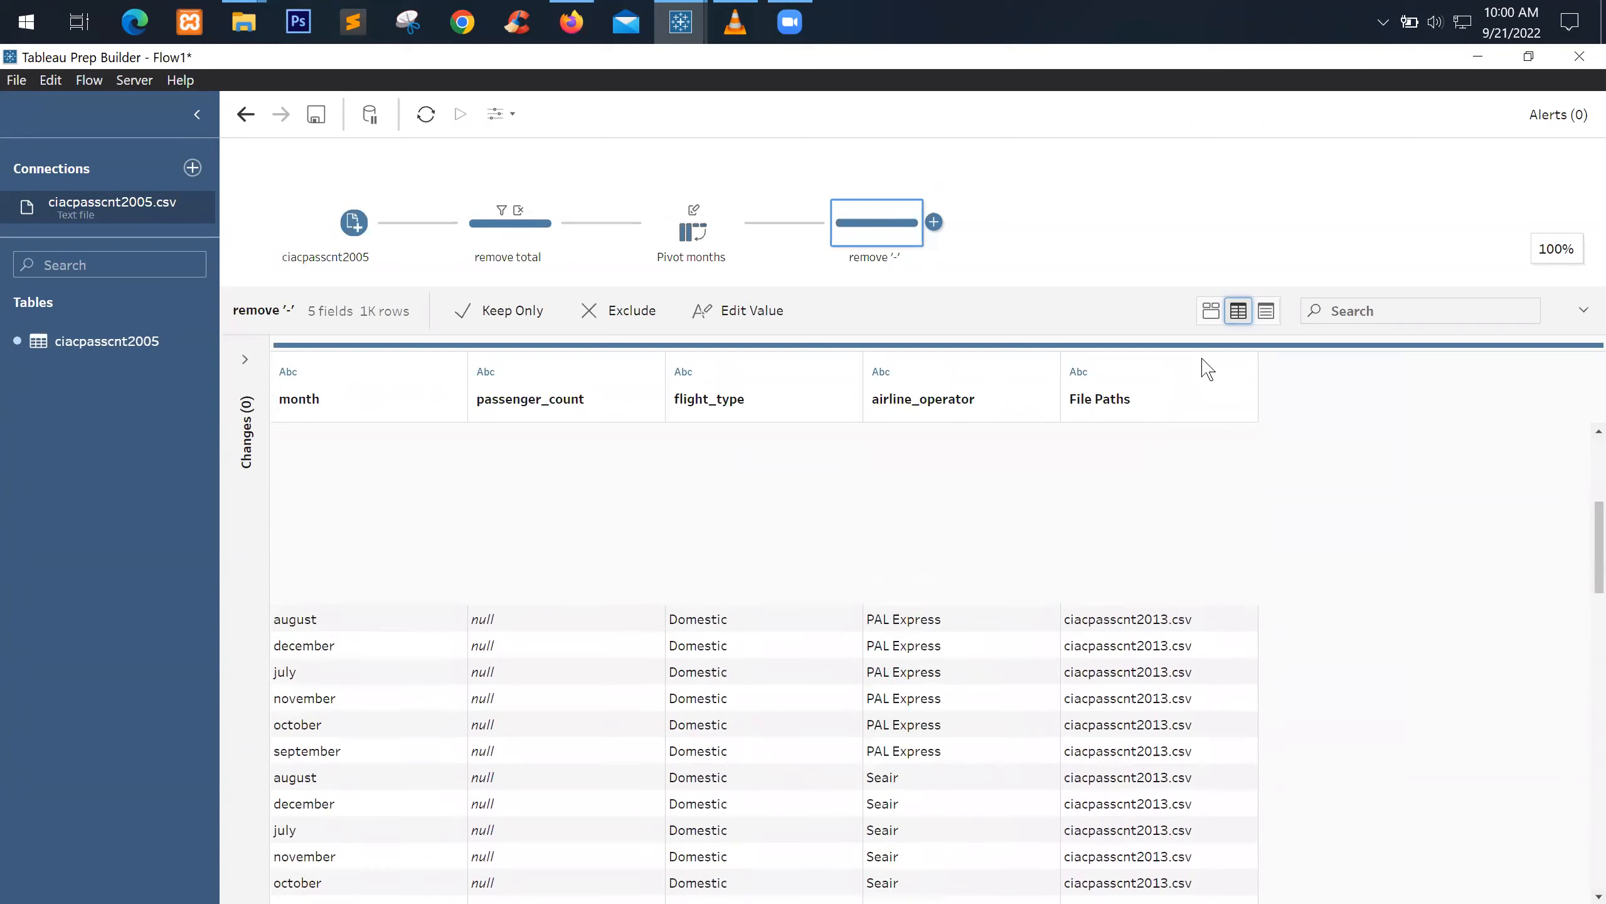
click(1203, 316)
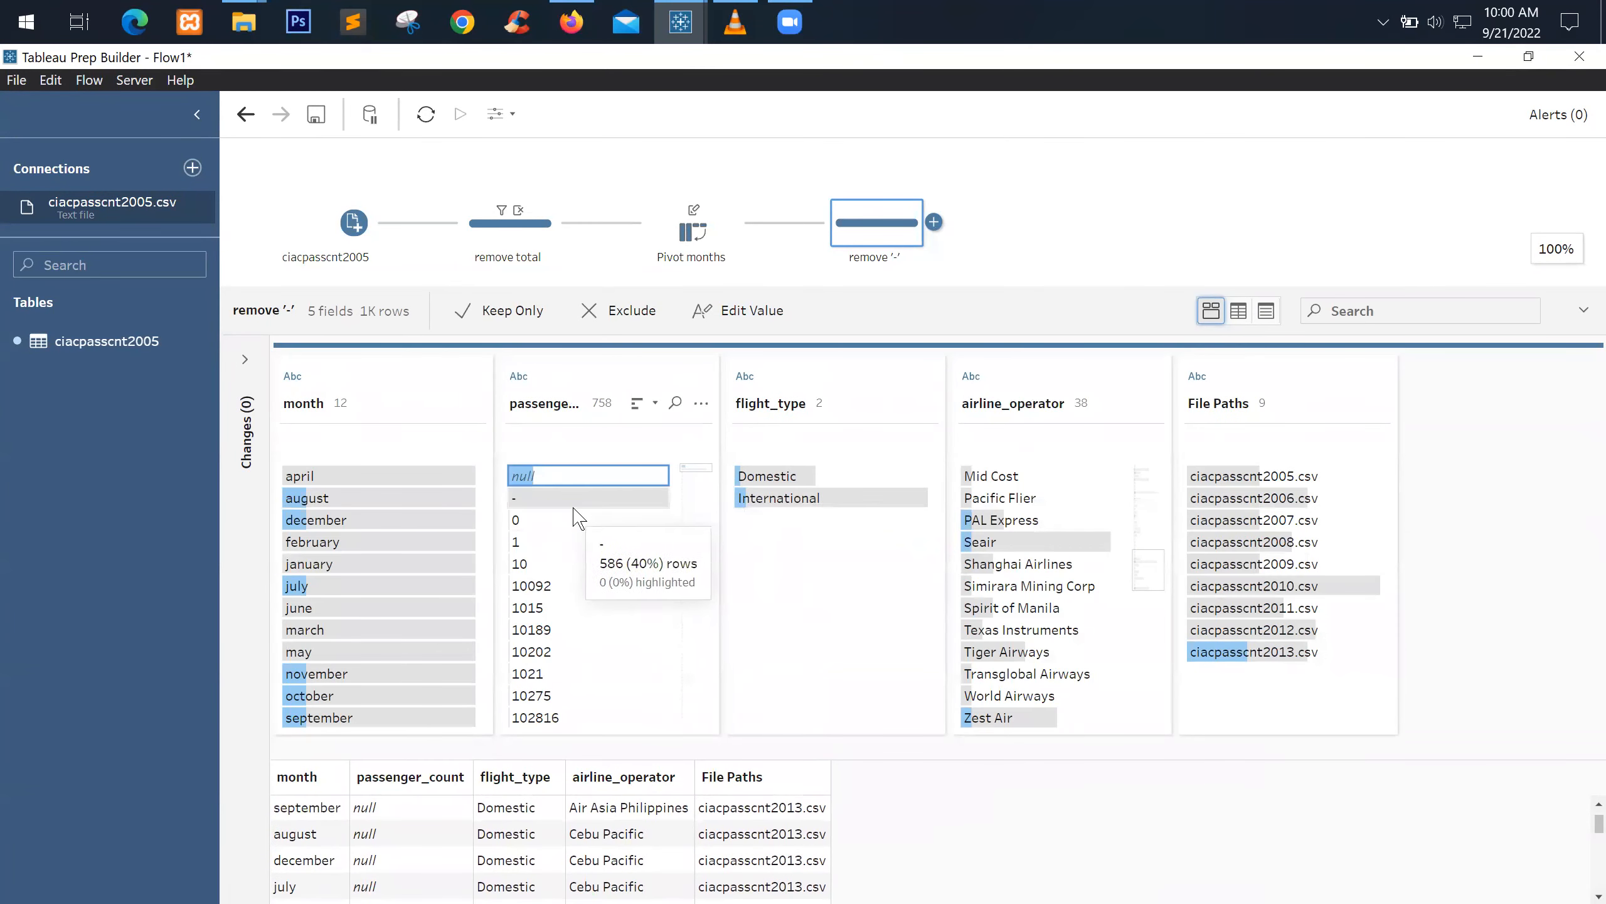
Review the '-', 0 and null passenger_count values, then exclude the '-' values
click(569, 499)
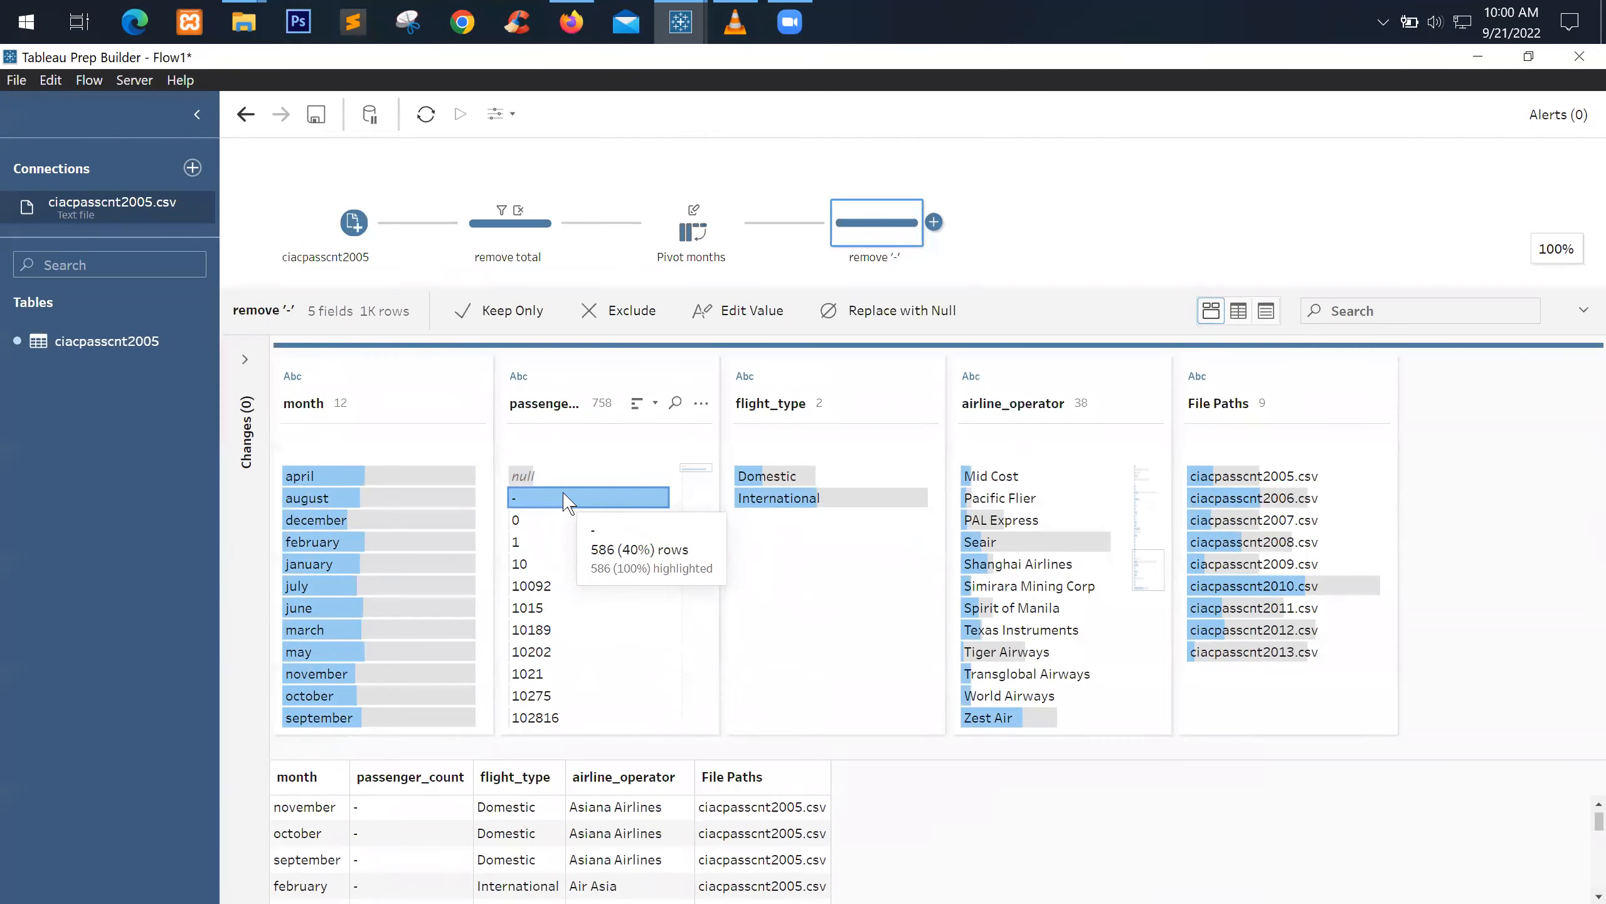
click(522, 522)
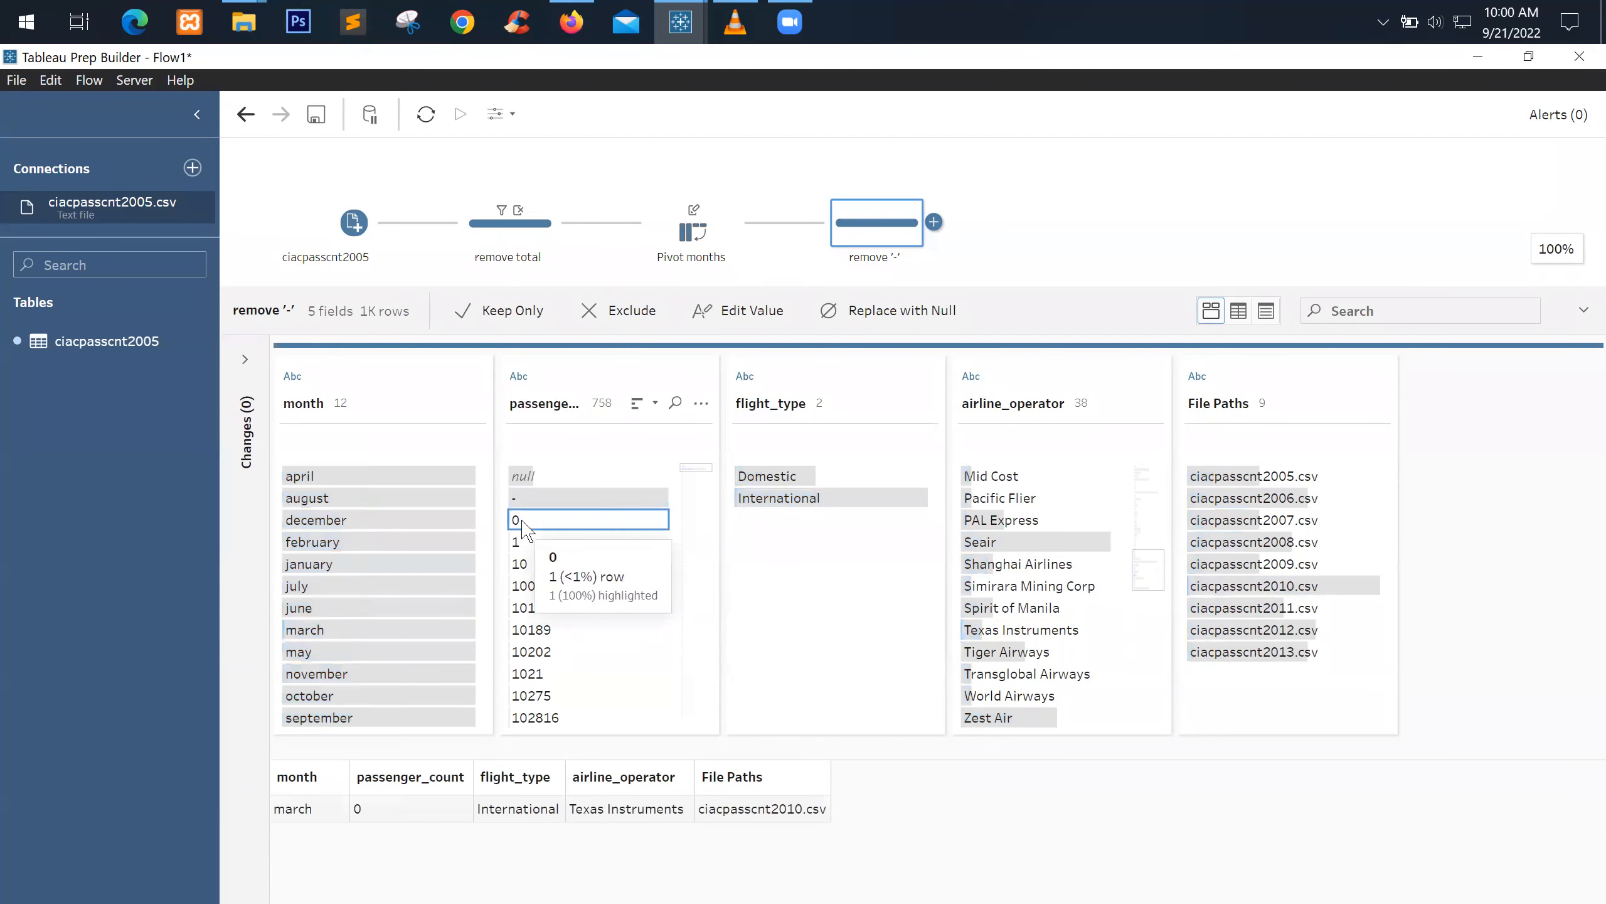
click(549, 474)
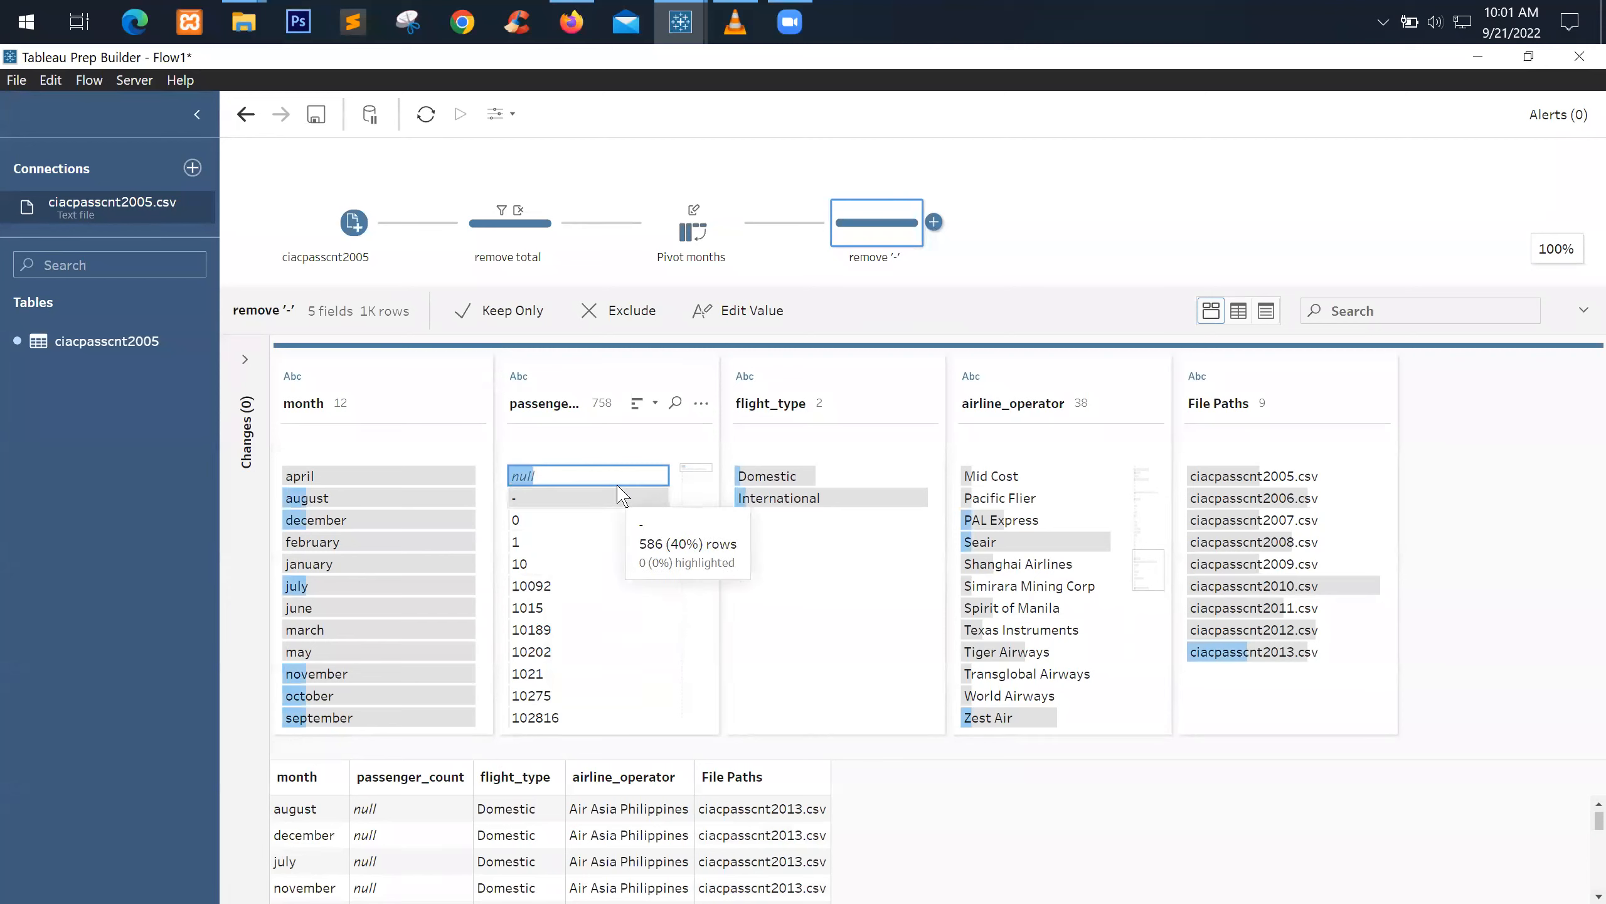
click(552, 498)
right_click(552, 499)
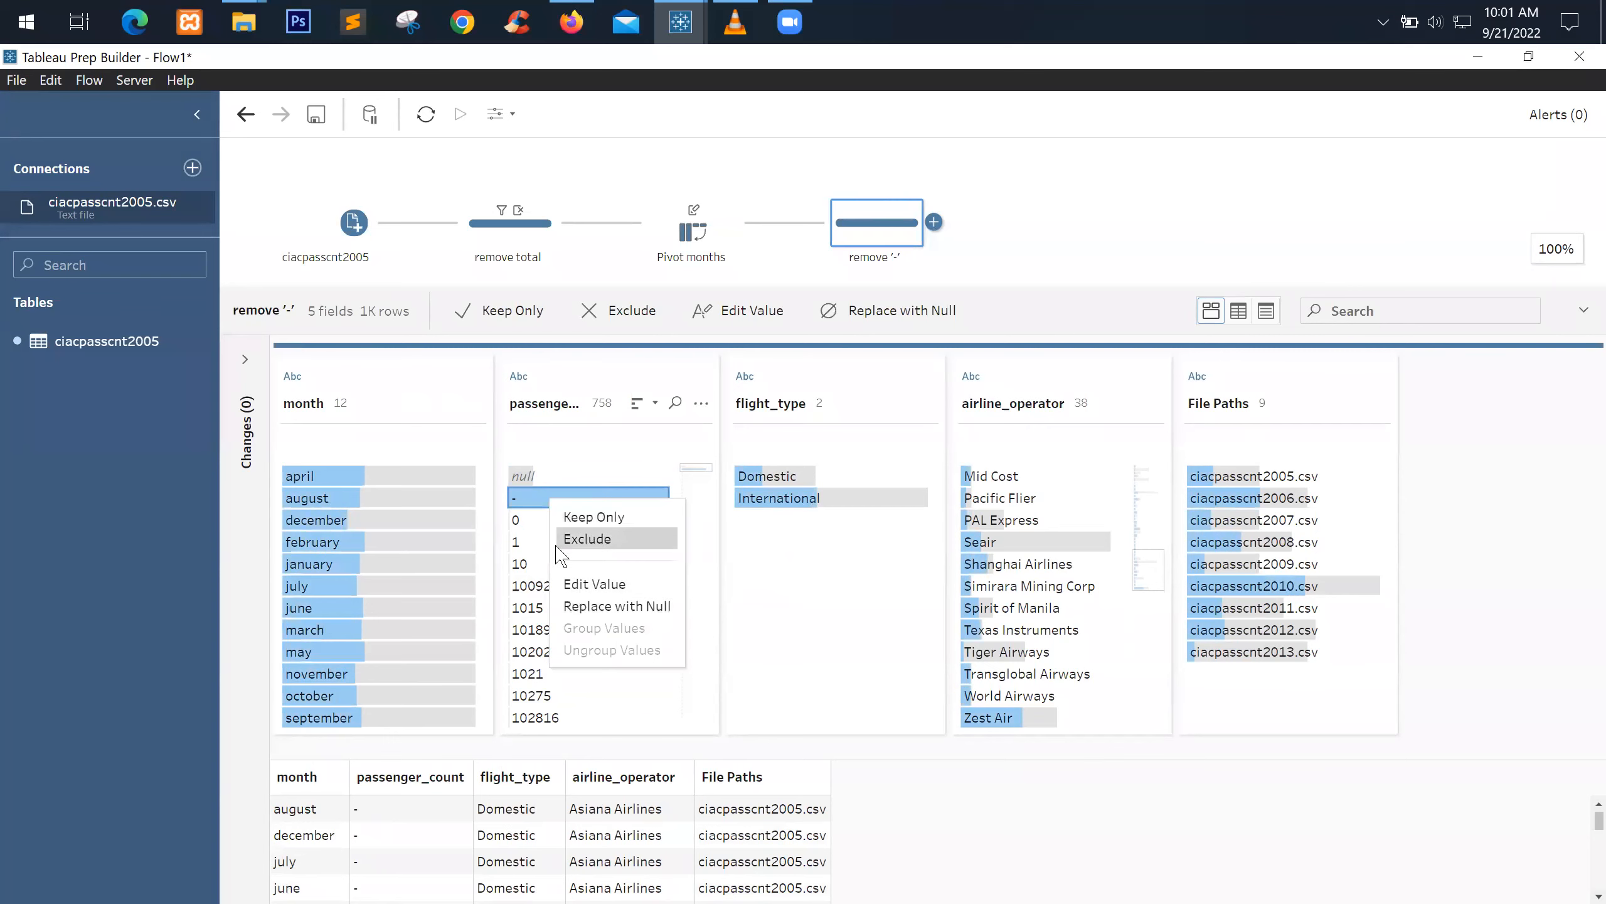
click(587, 539)
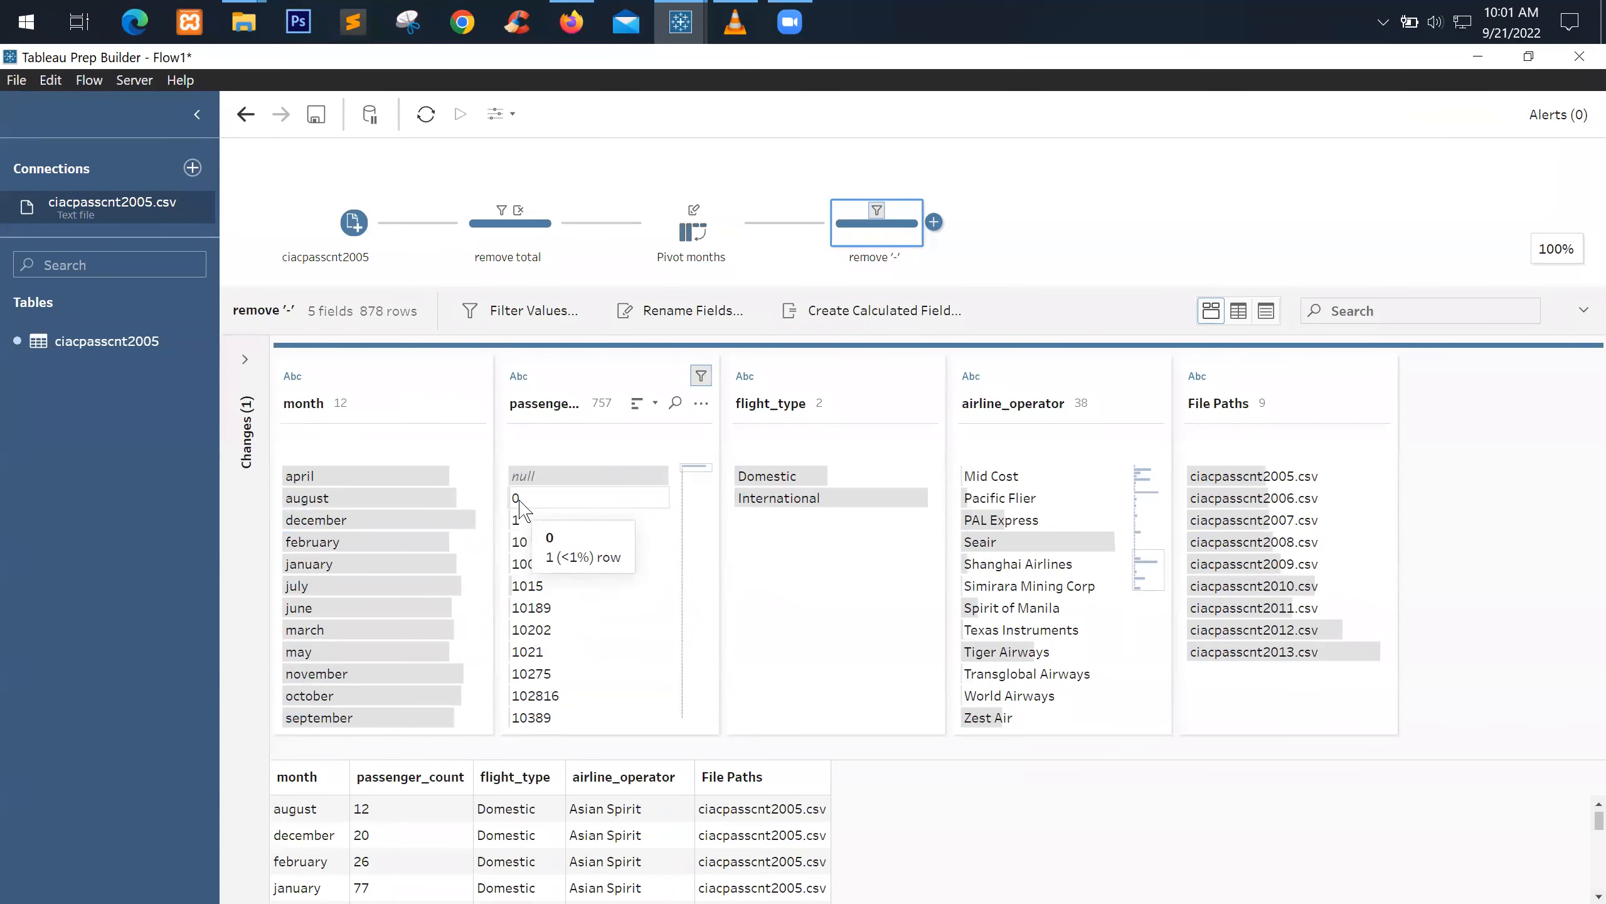
Exclude the null passenger_count rows, leaving 788 rows, and open the ciacpasscnt2005 input settings
click(592, 476)
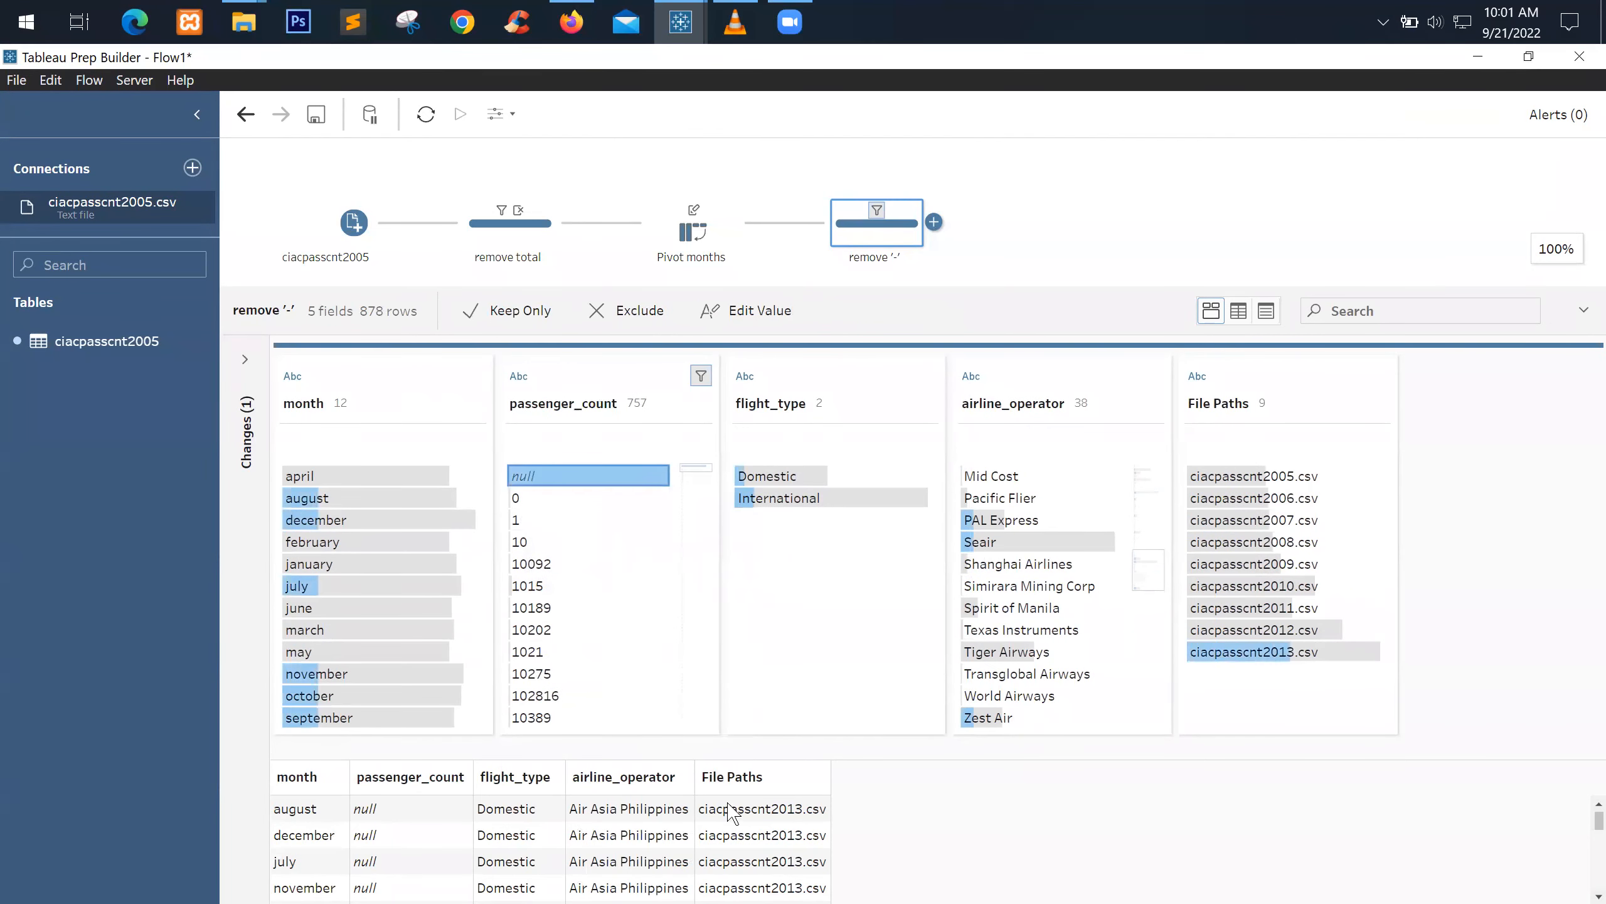
scroll(423, 844, down, 10)
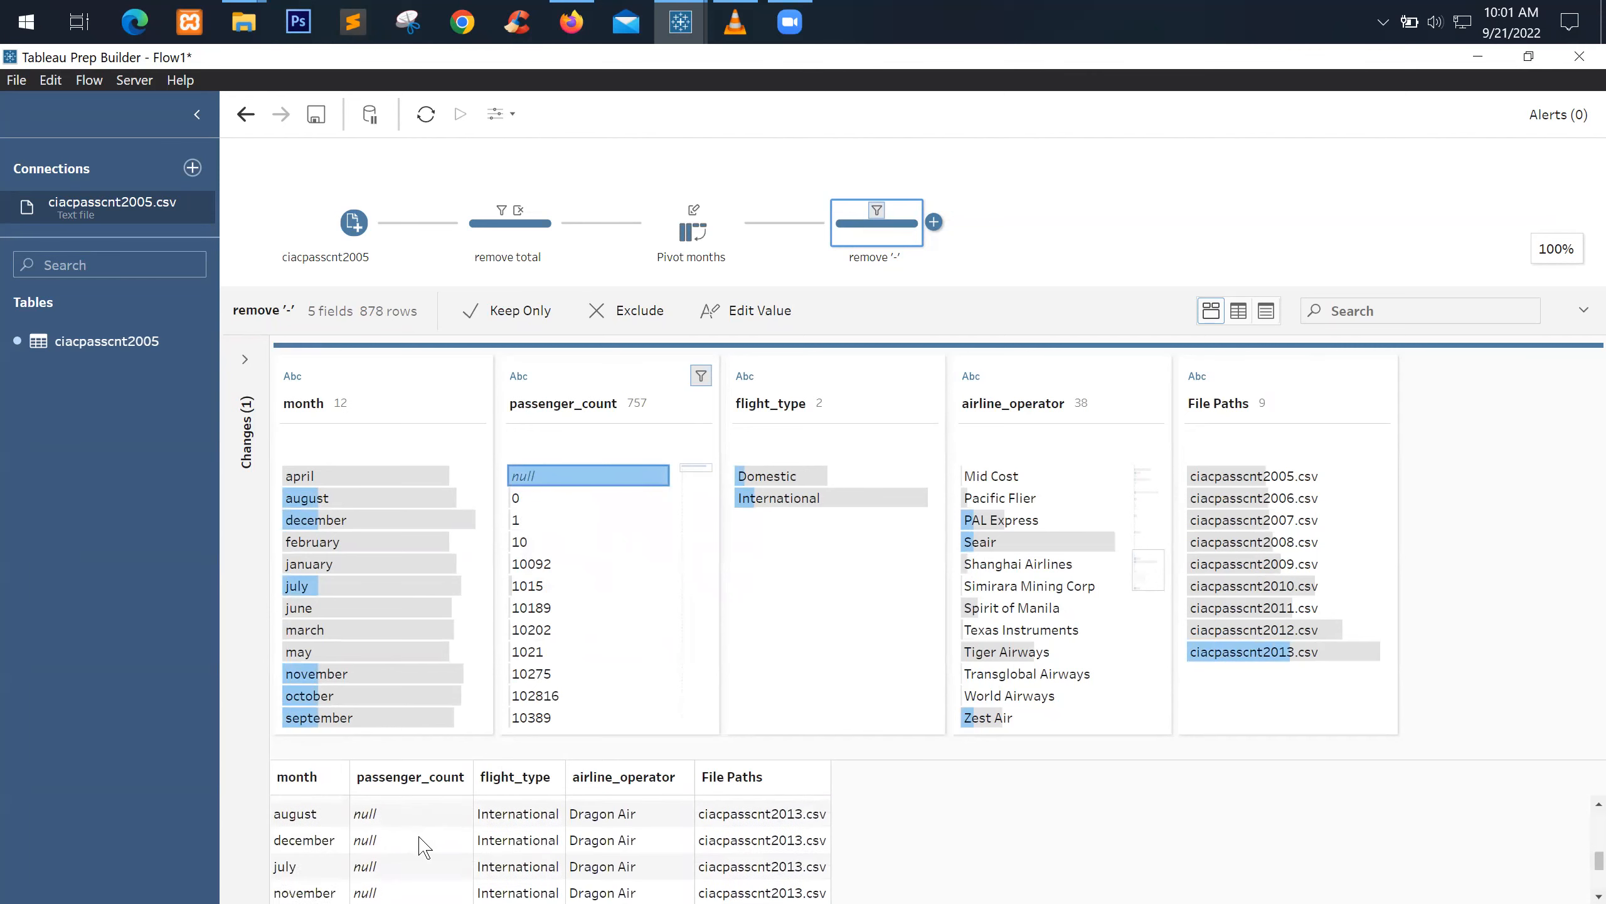
scroll(429, 842, up, 10)
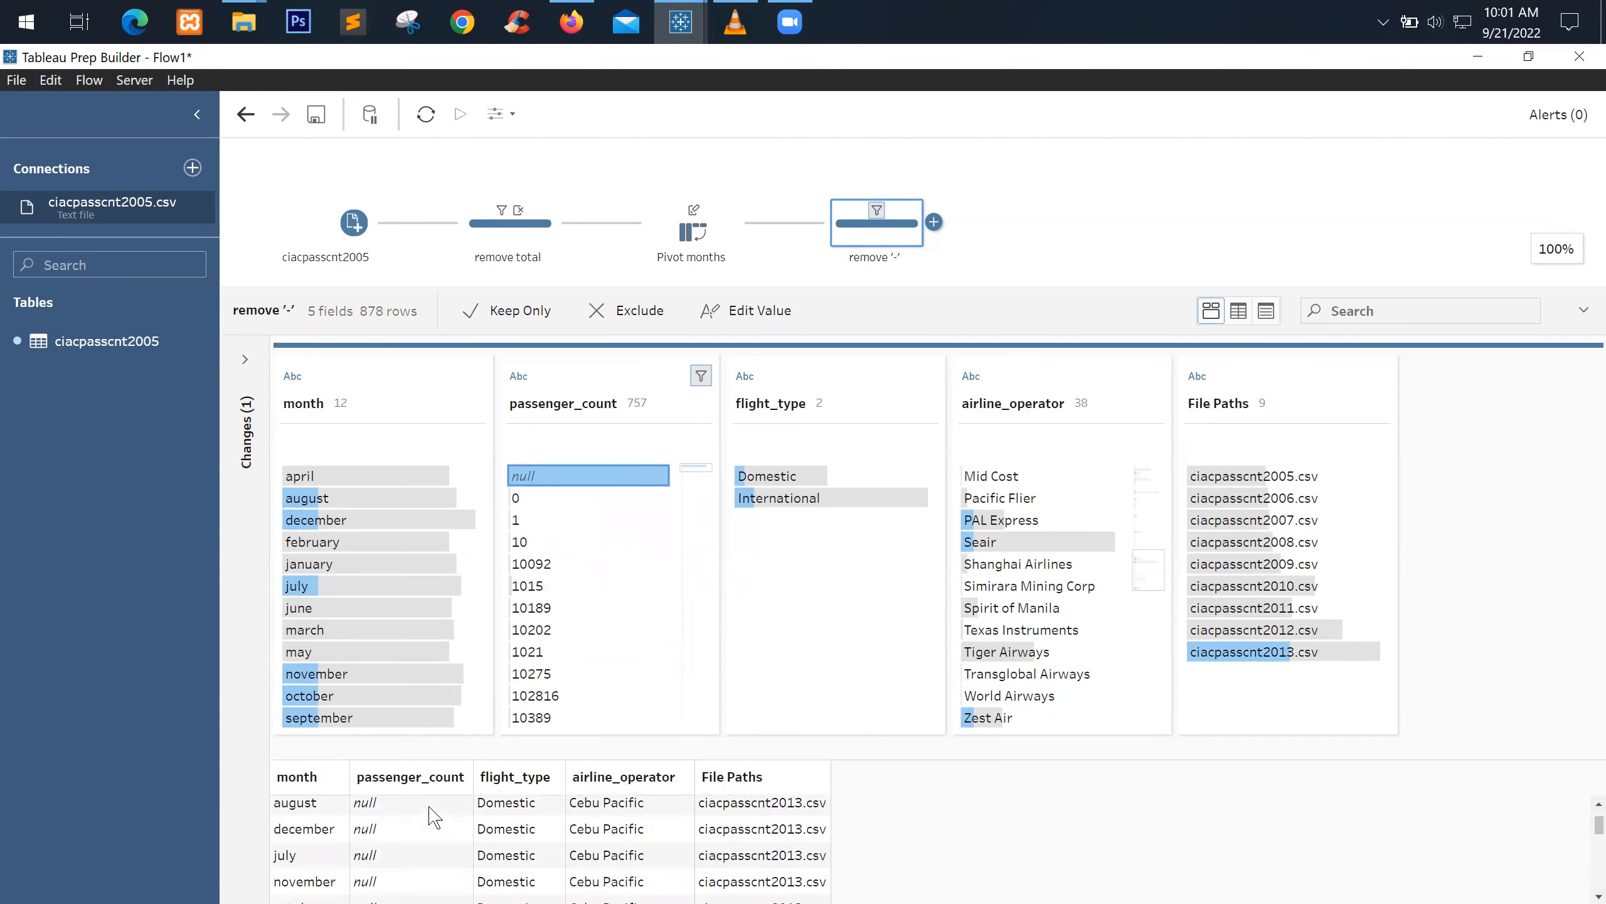
mouse_move(613, 474)
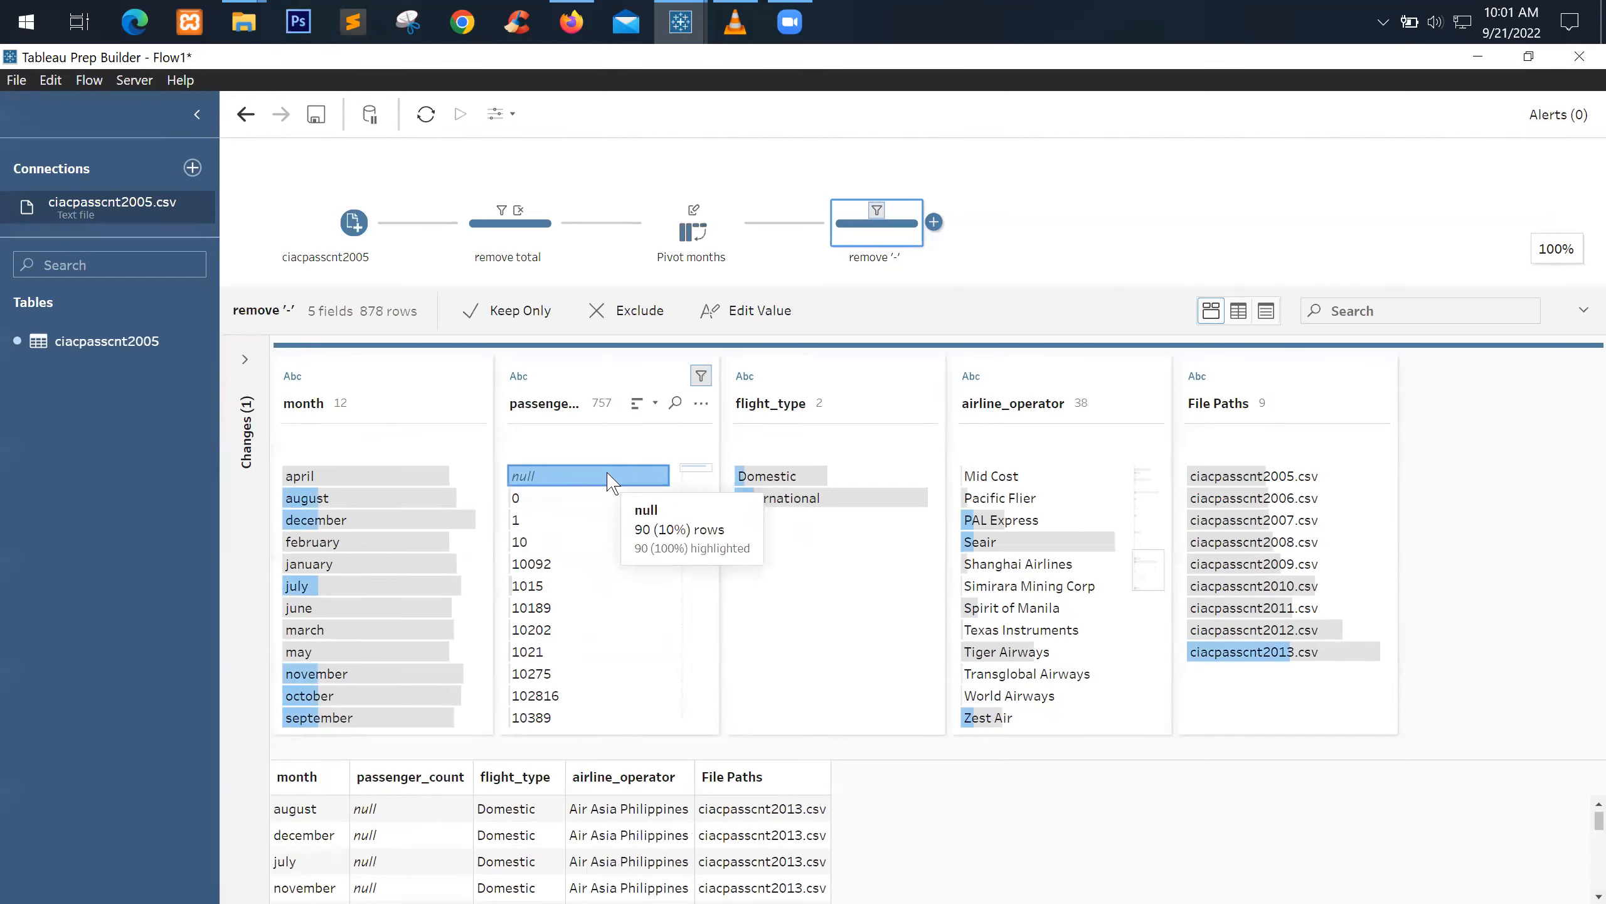
right_click(609, 482)
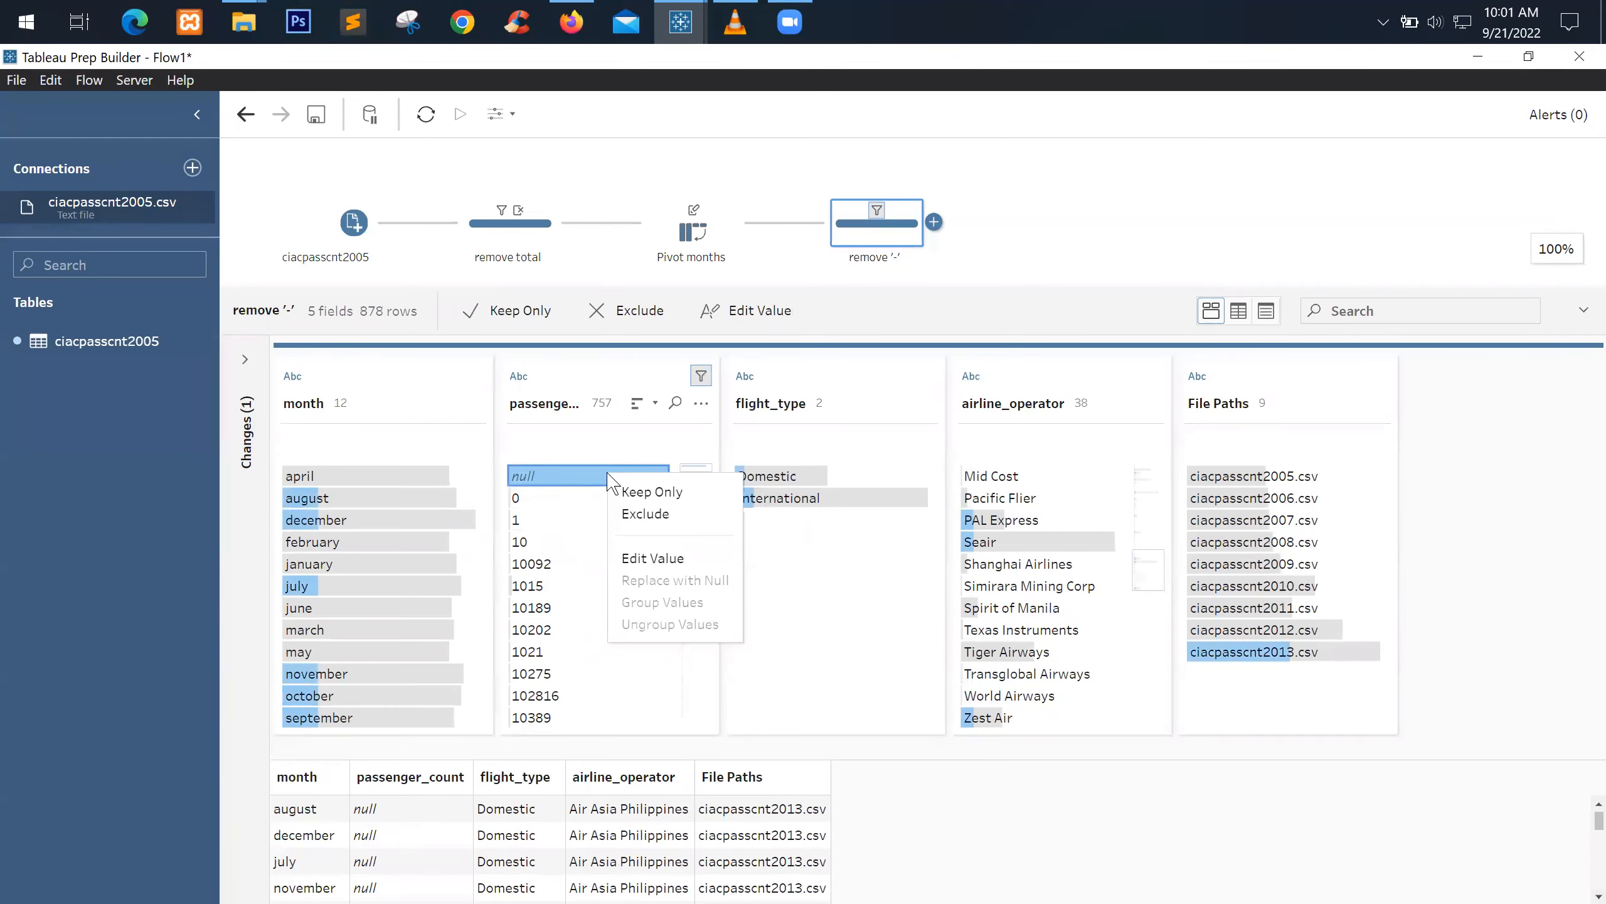
click(646, 515)
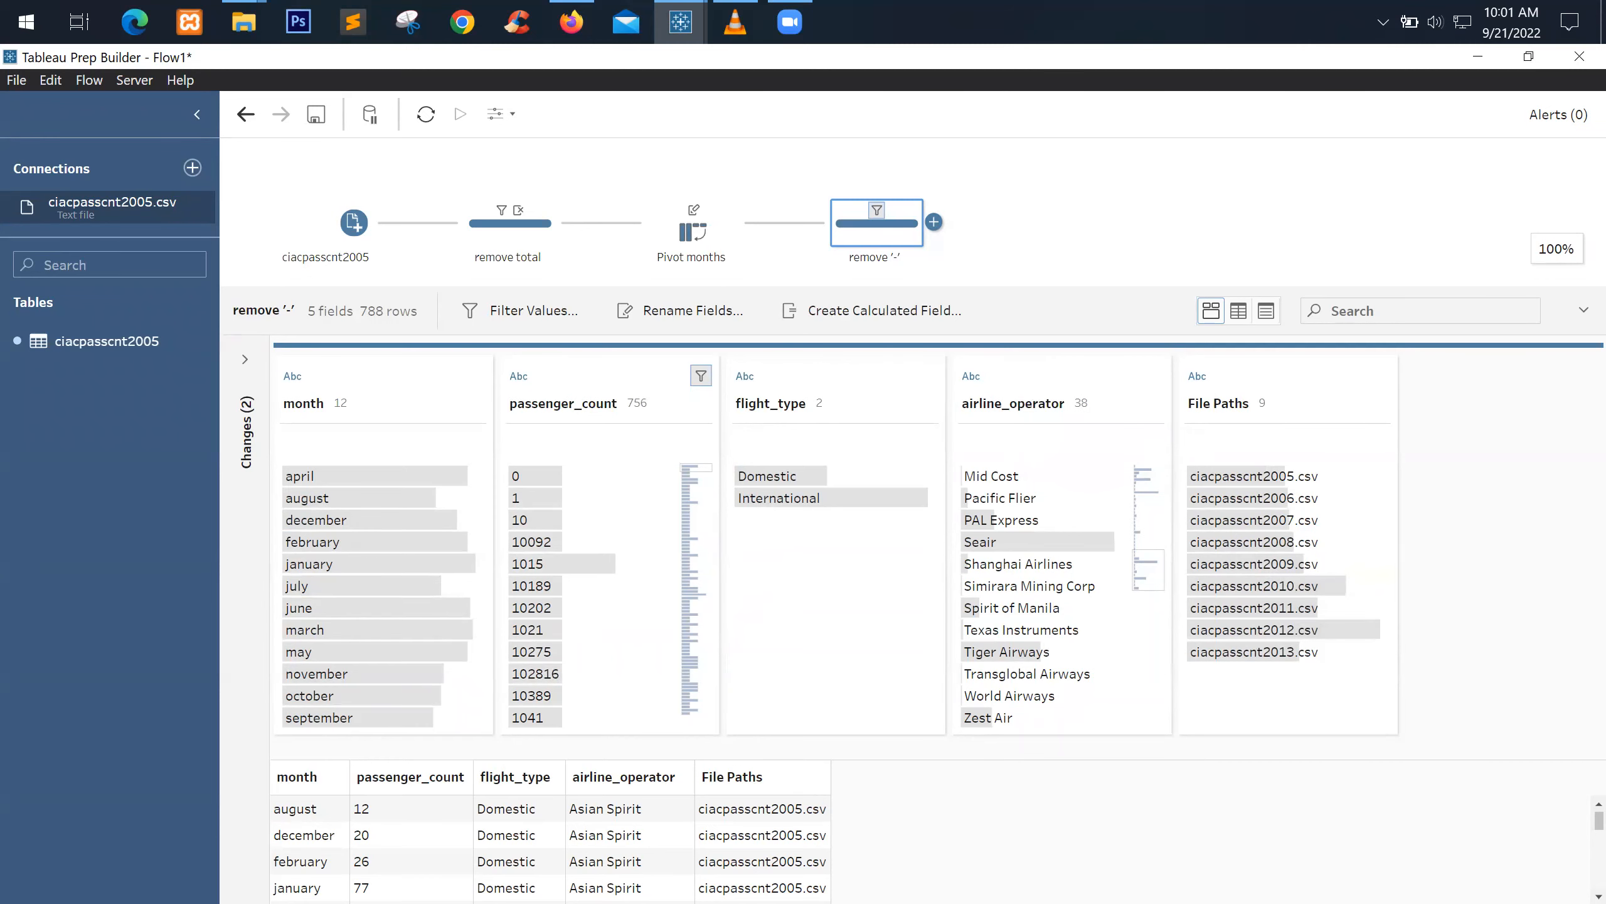
click(351, 243)
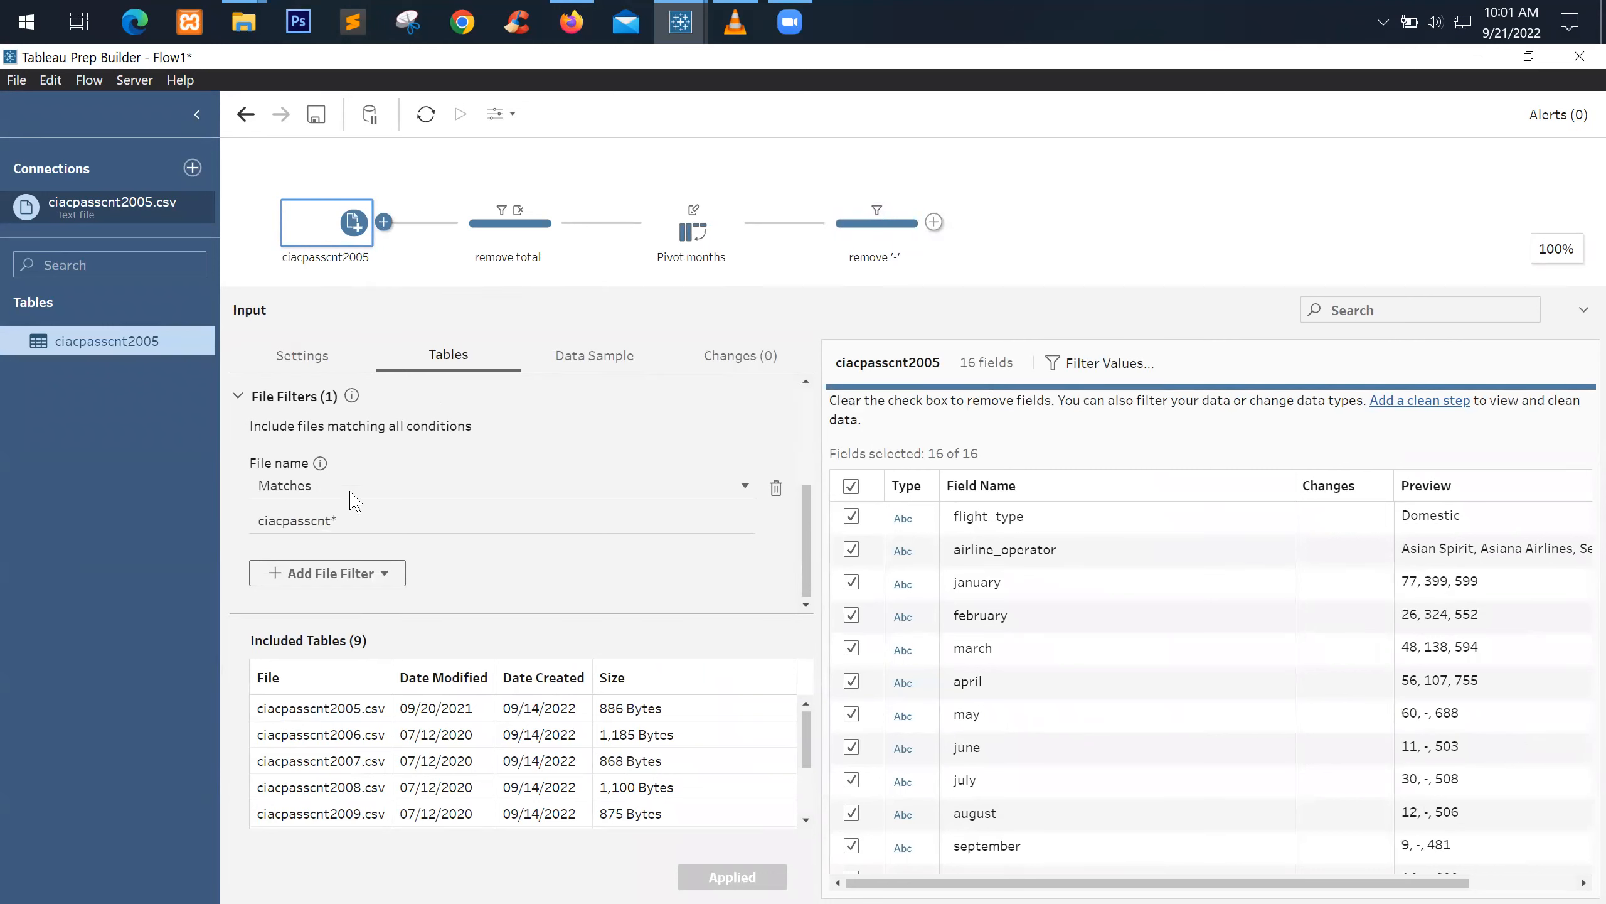
scroll(367, 461, up, 3)
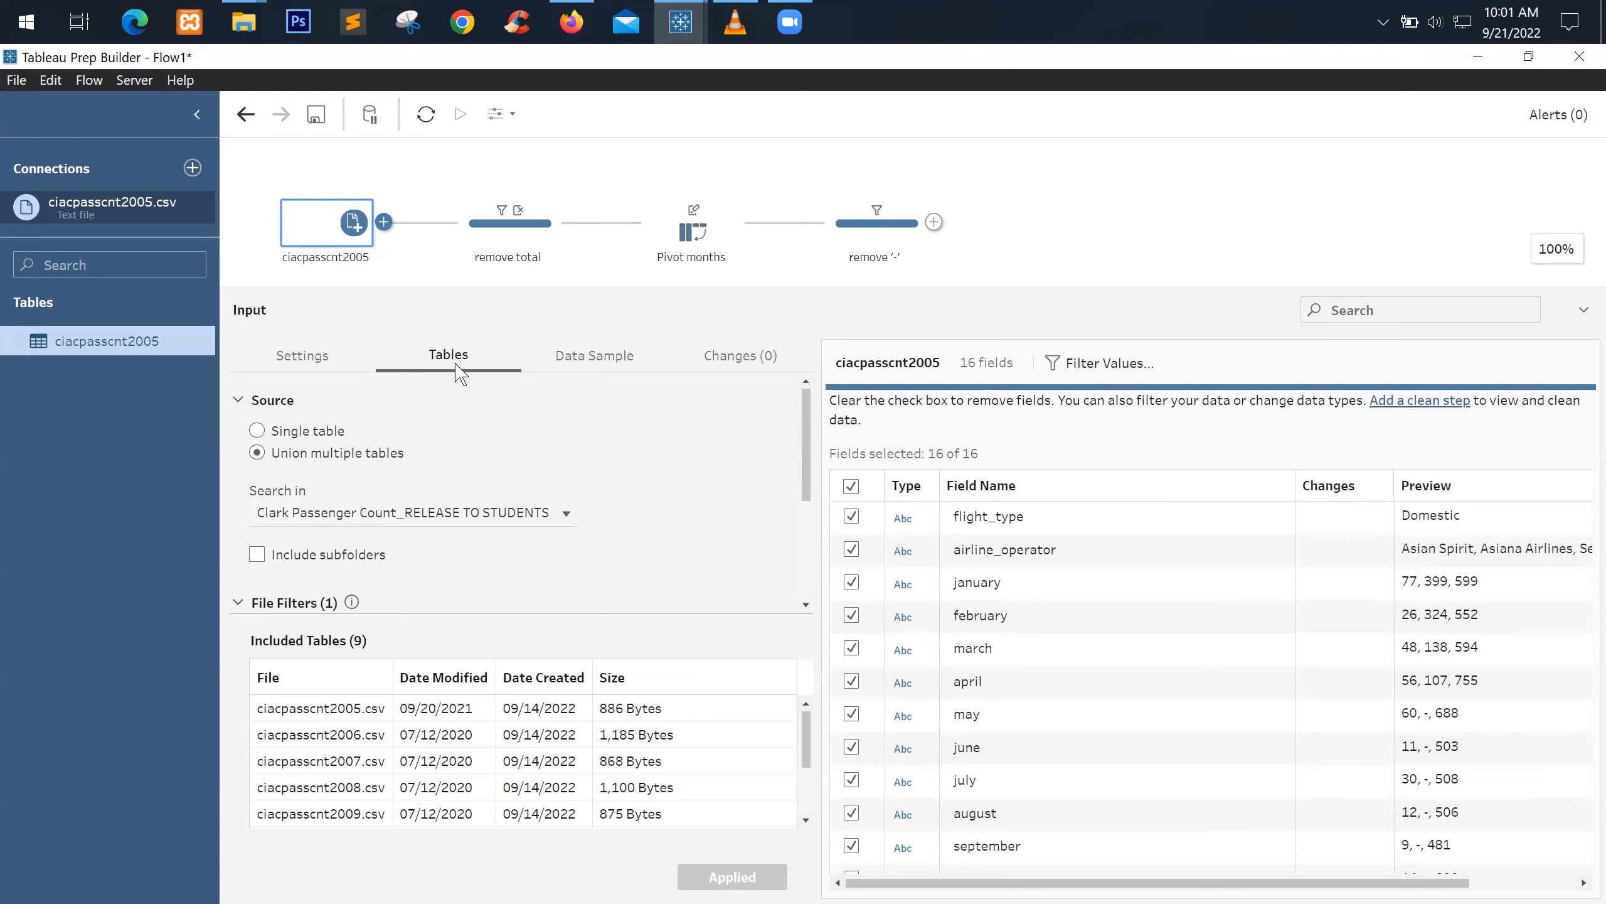
scroll(506, 538, down, 3)
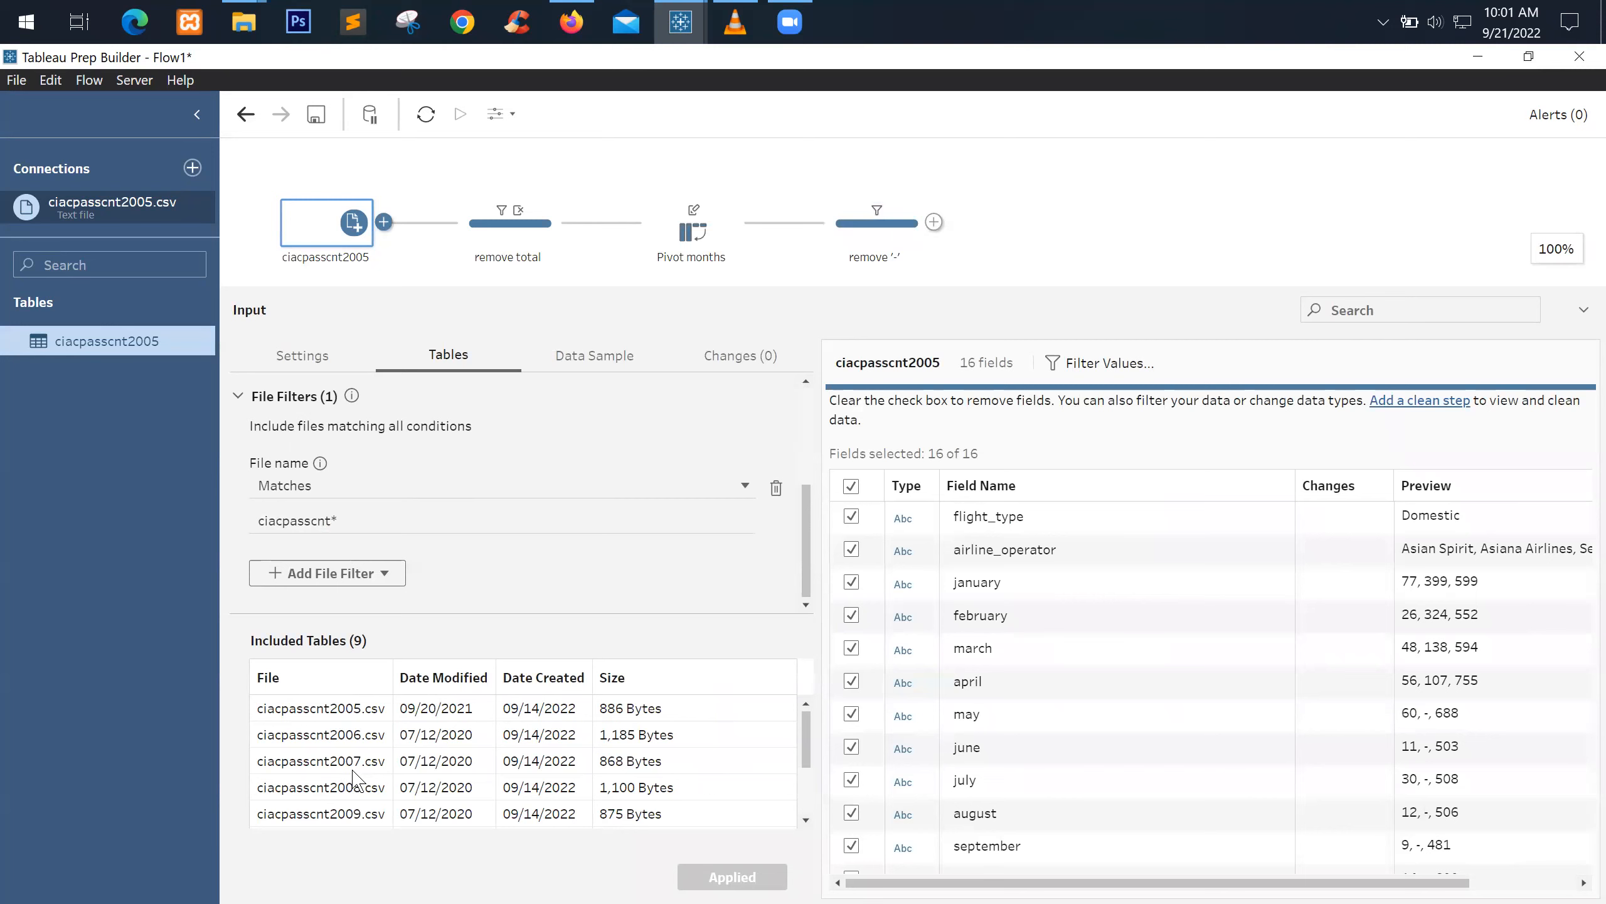
scroll(354, 775, down, 2)
scroll(348, 760, up, 2)
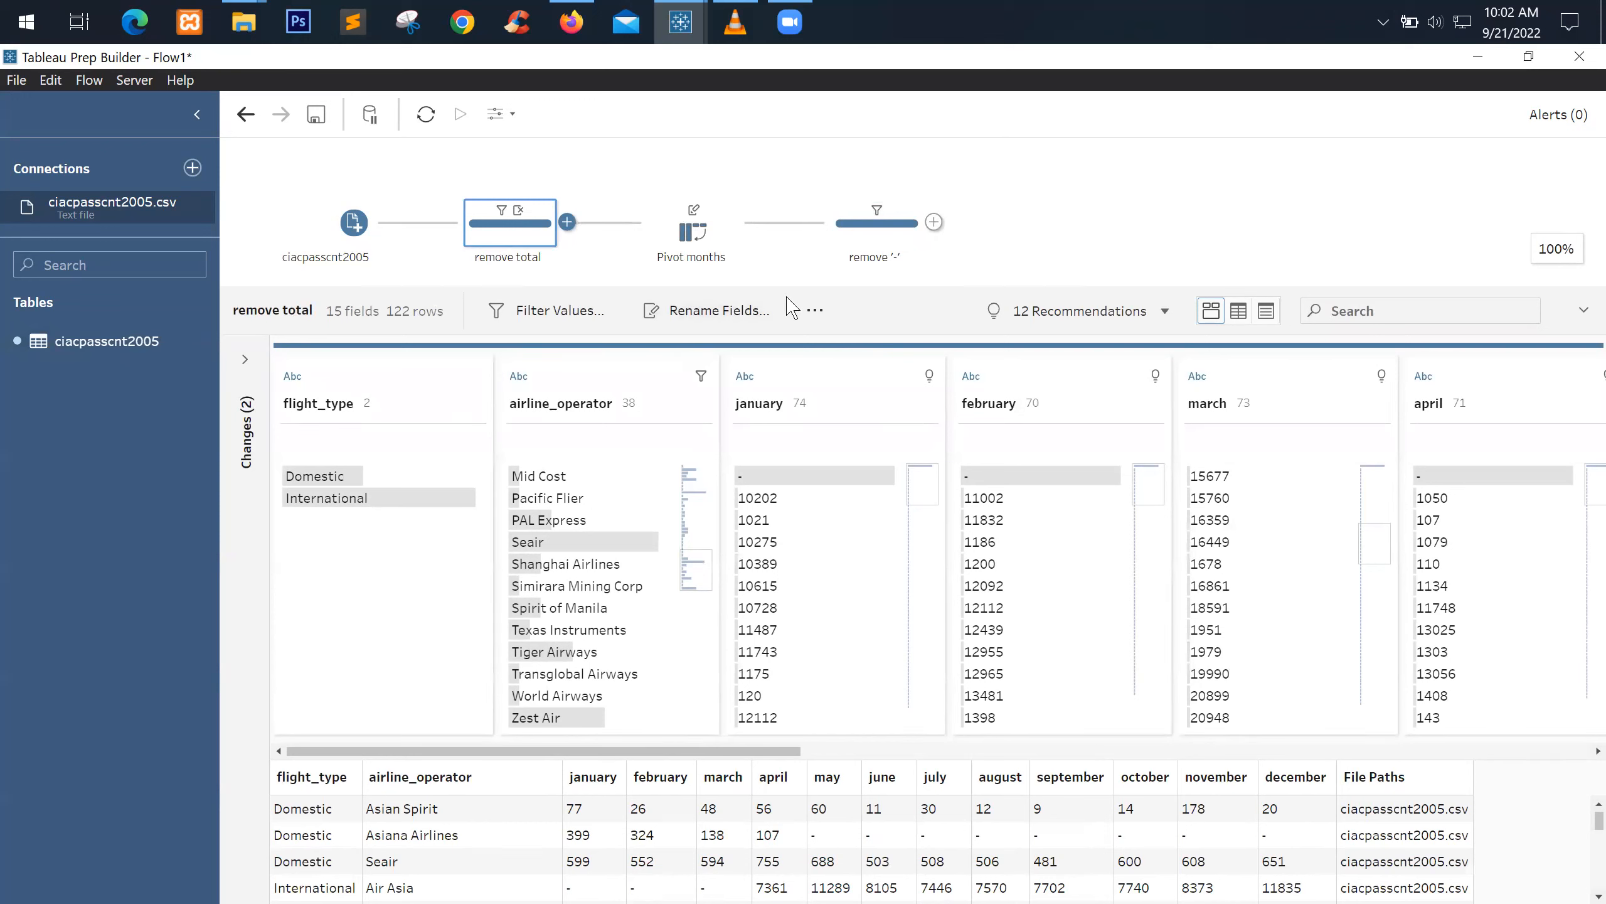
click(351, 233)
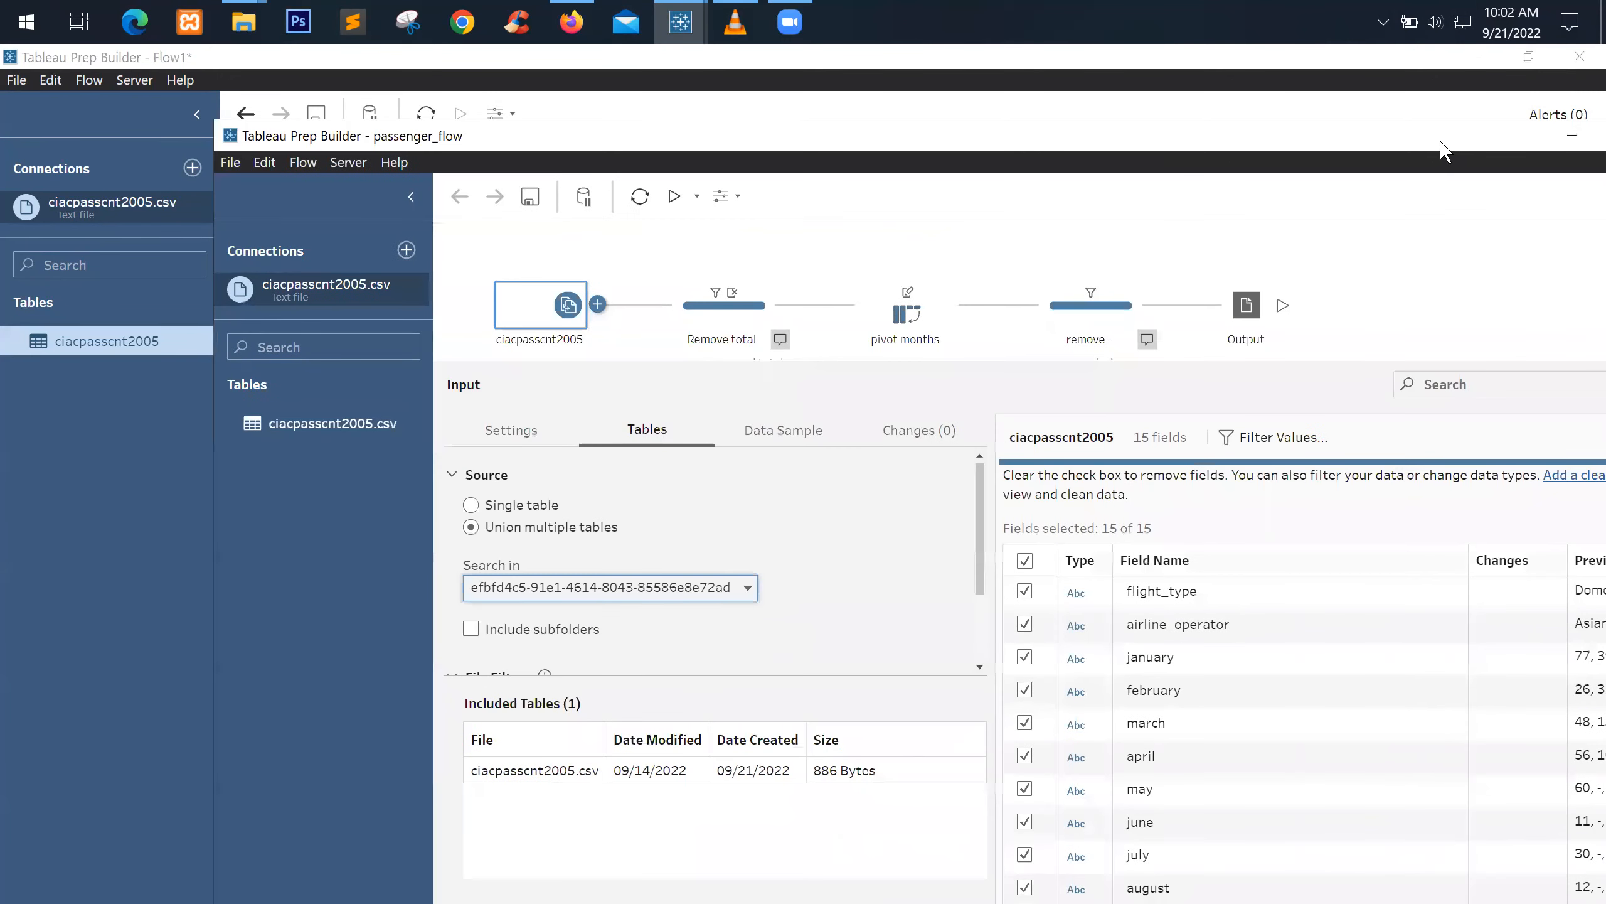
drag(1440, 142, 1327, 153)
click(1511, 151)
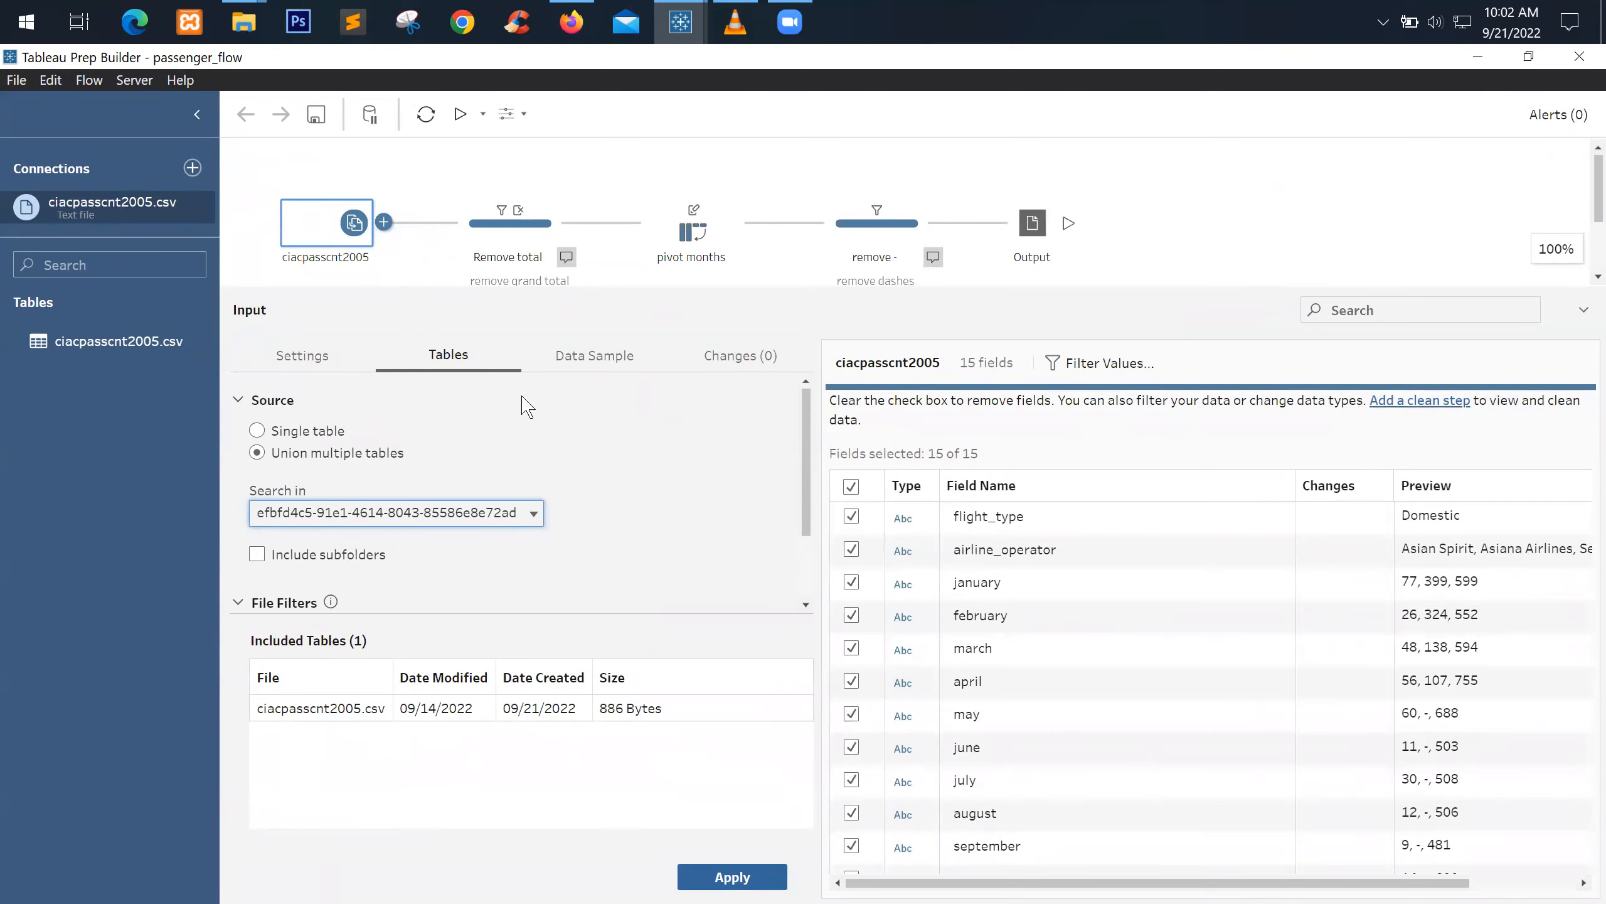
click(500, 518)
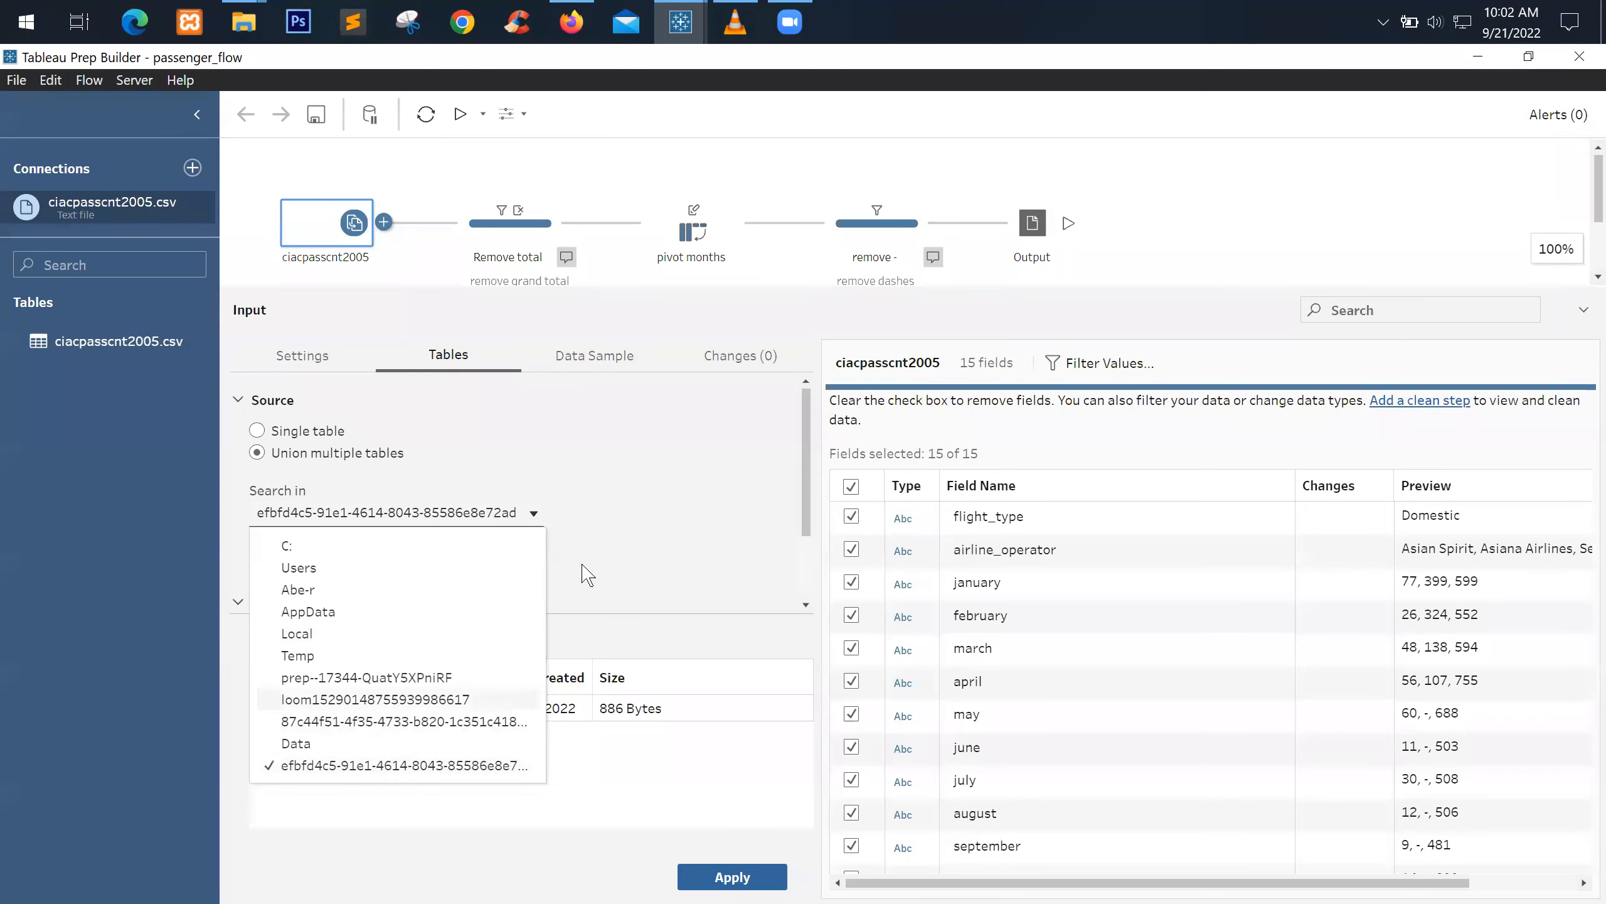
click(654, 486)
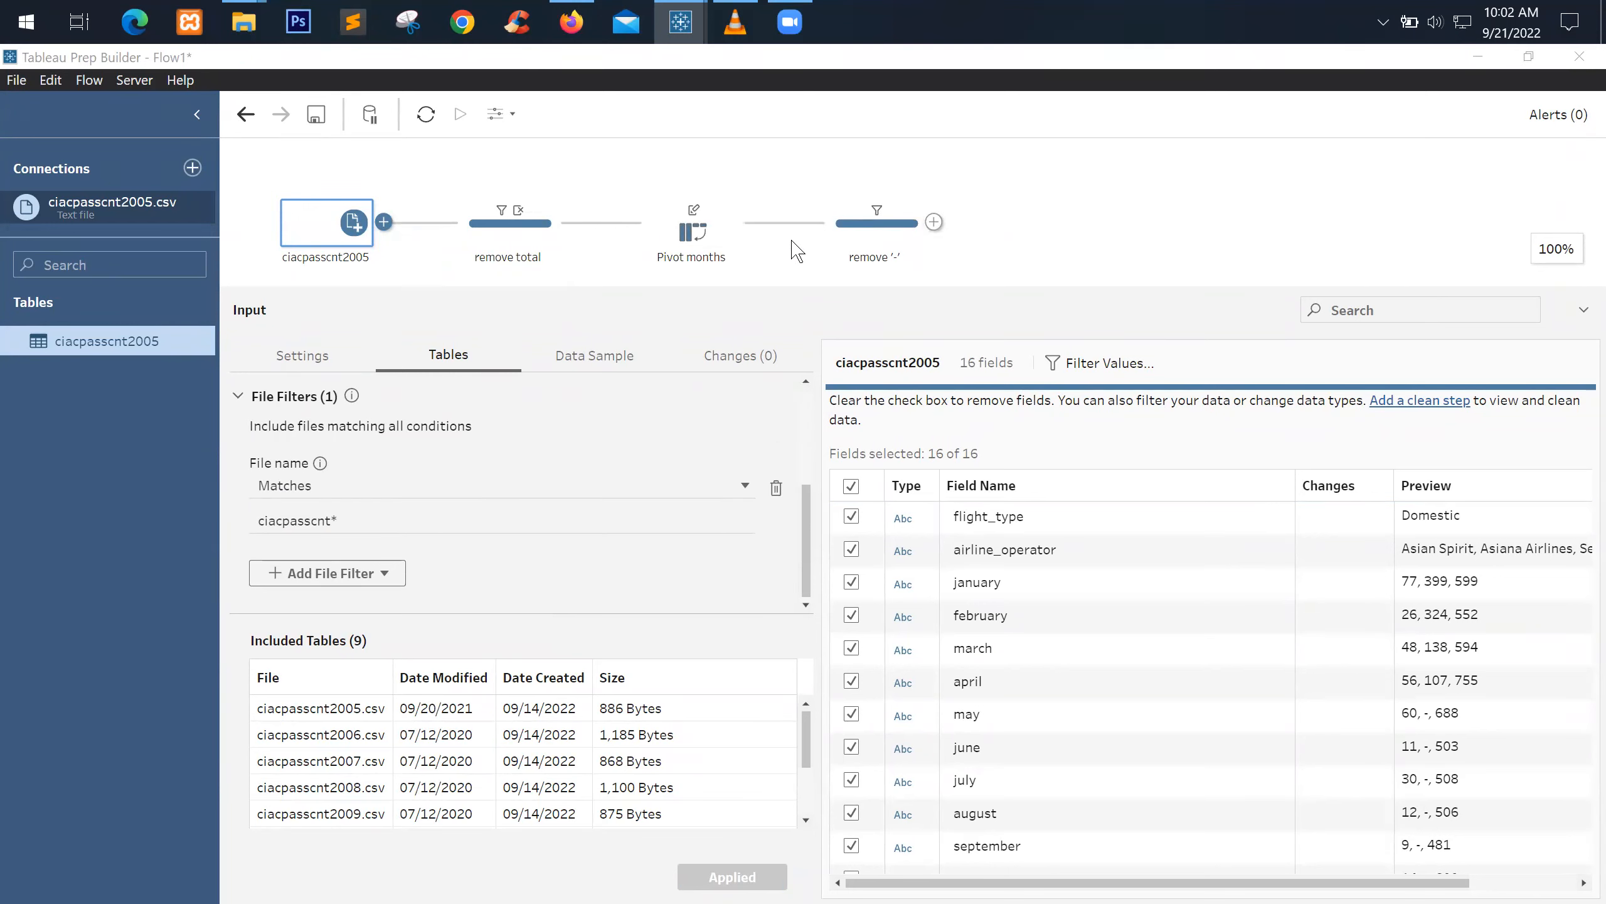
scroll(617, 585, up, 3)
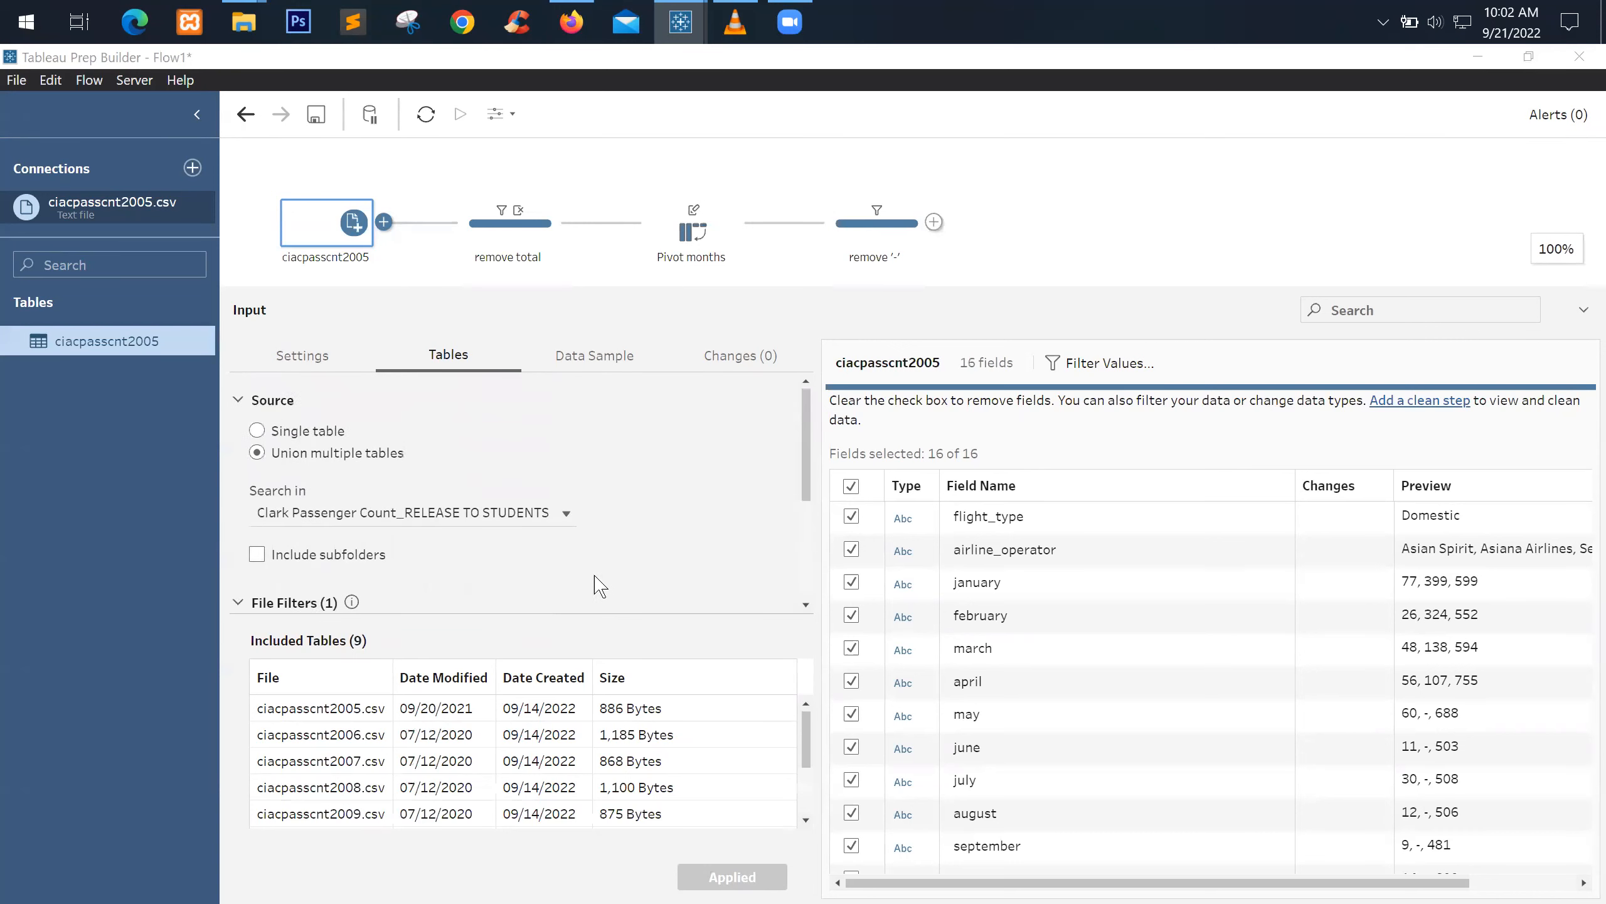
click(400, 512)
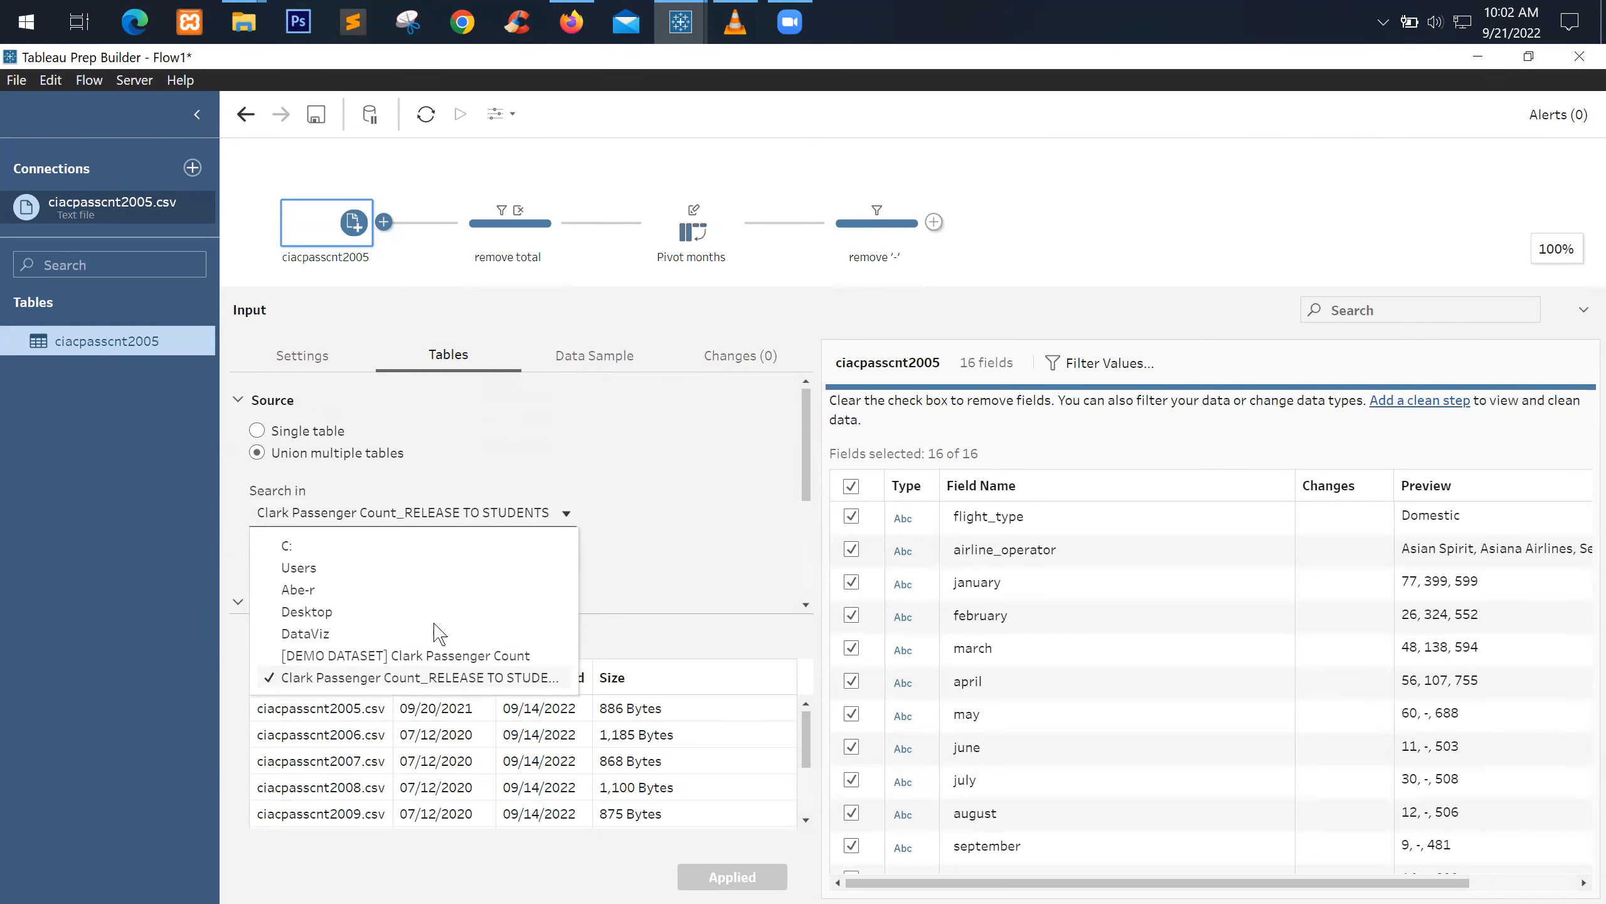
click(711, 498)
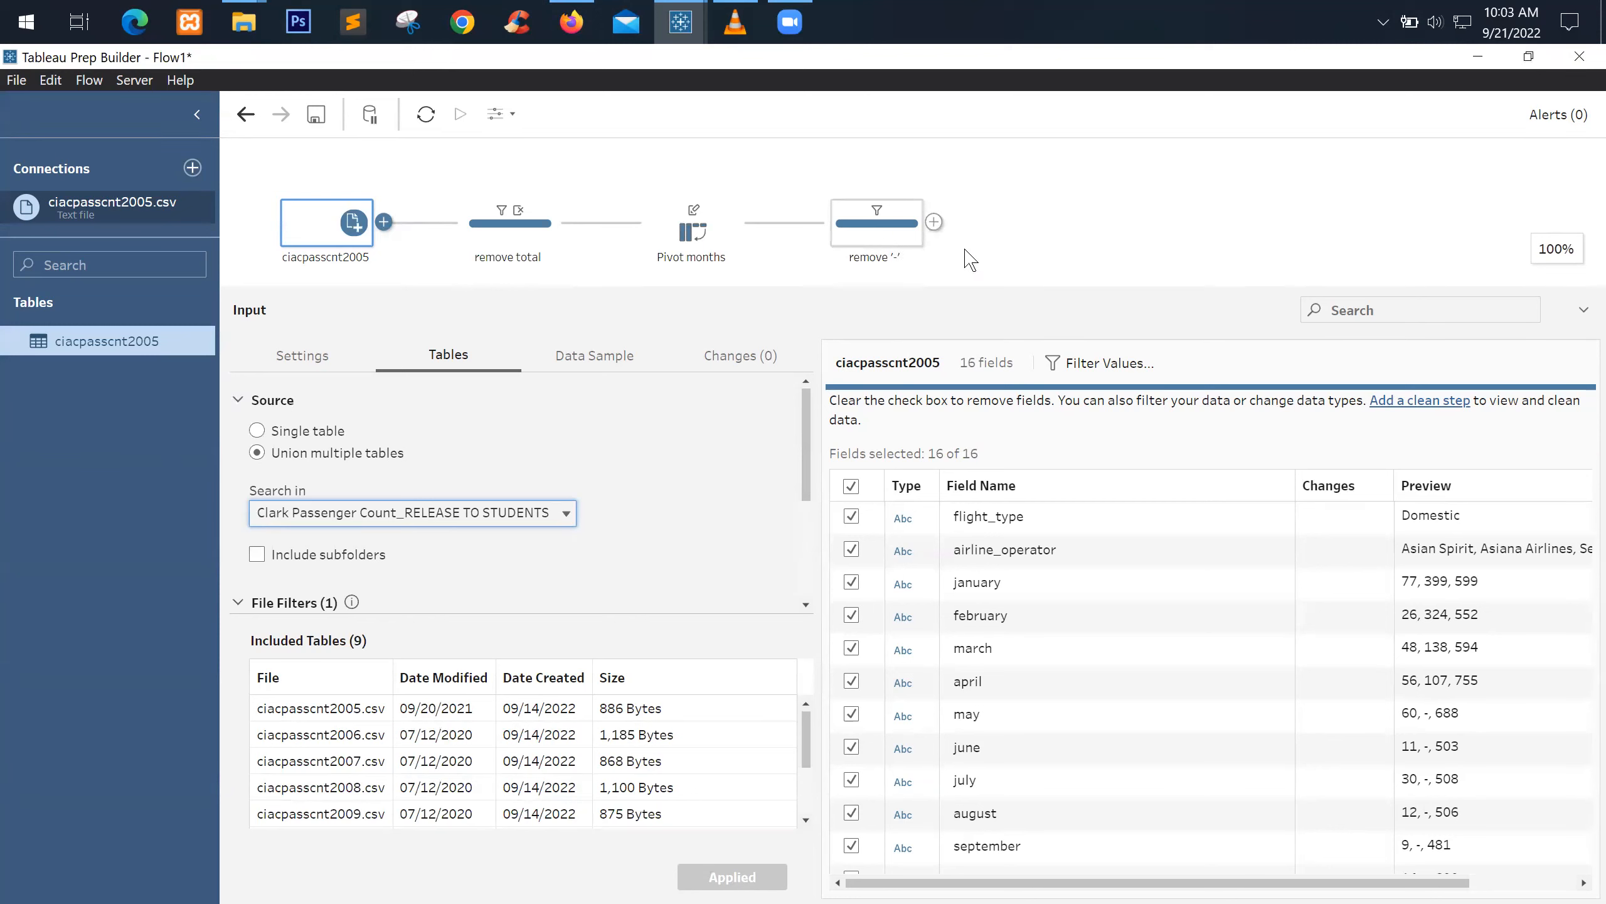
Add an Output step after remove '-' and enlarge the flow canvas
click(933, 221)
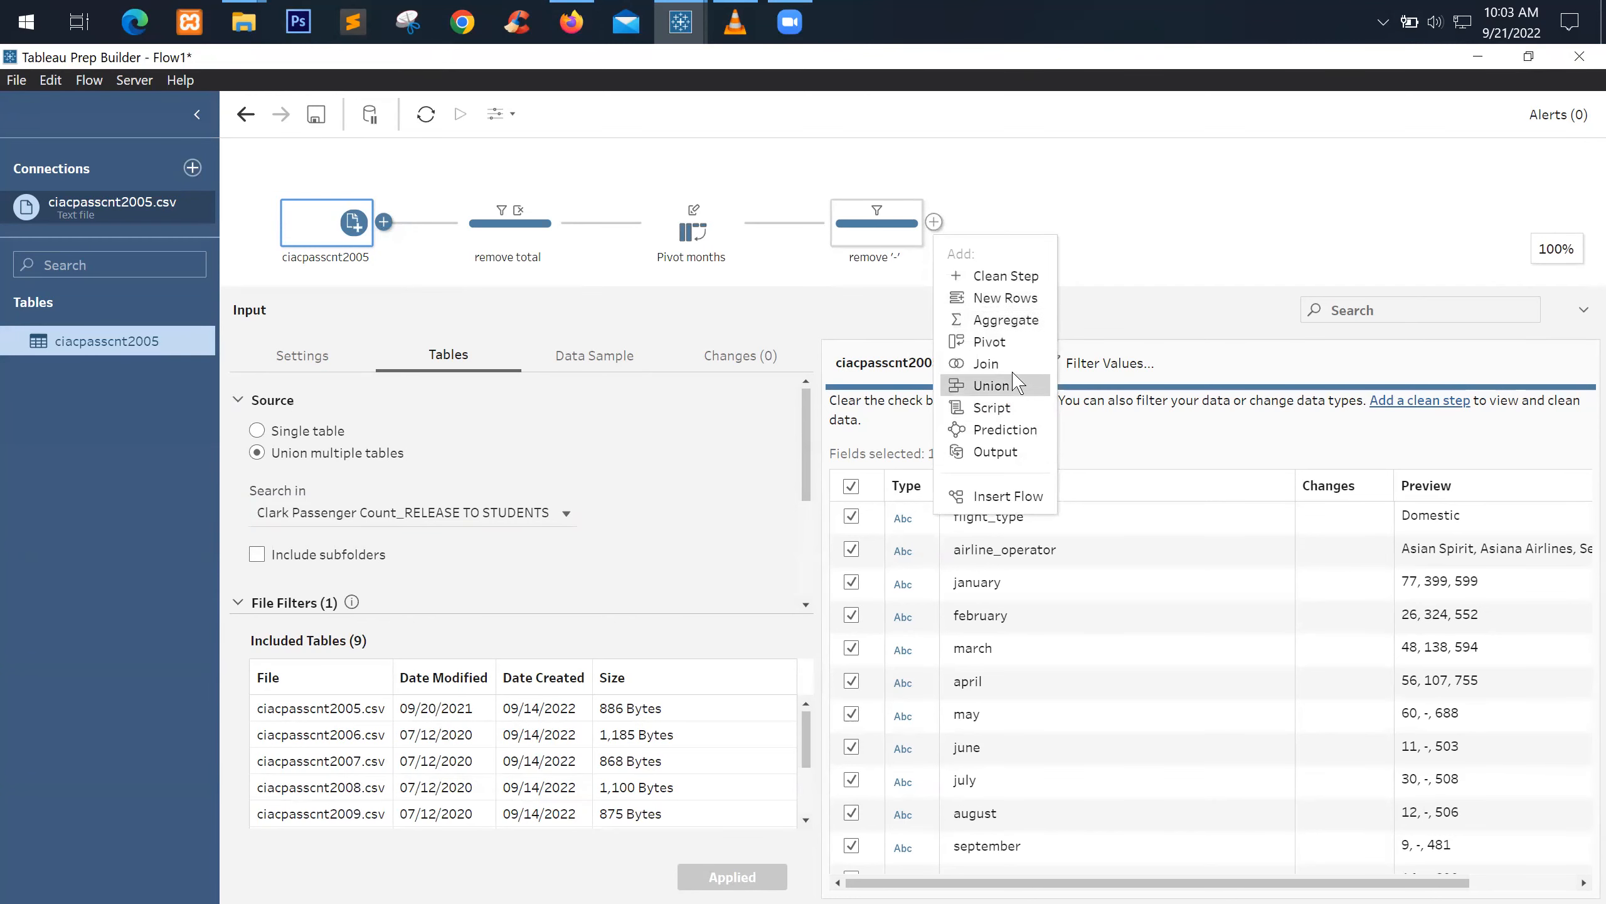
click(991, 451)
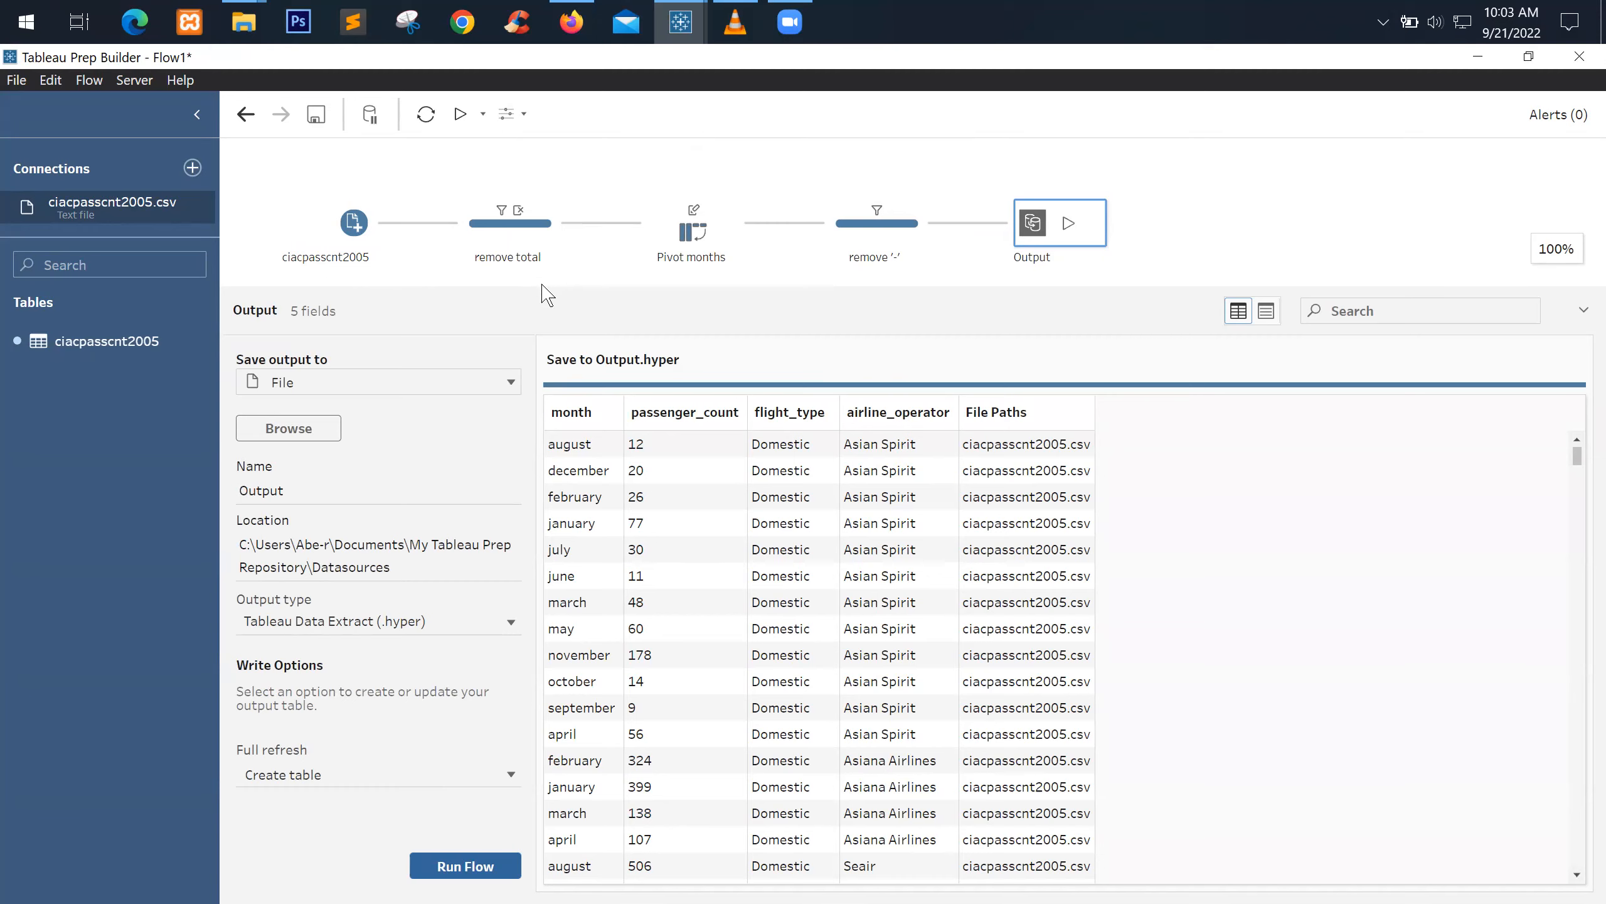
drag(543, 291, 506, 409)
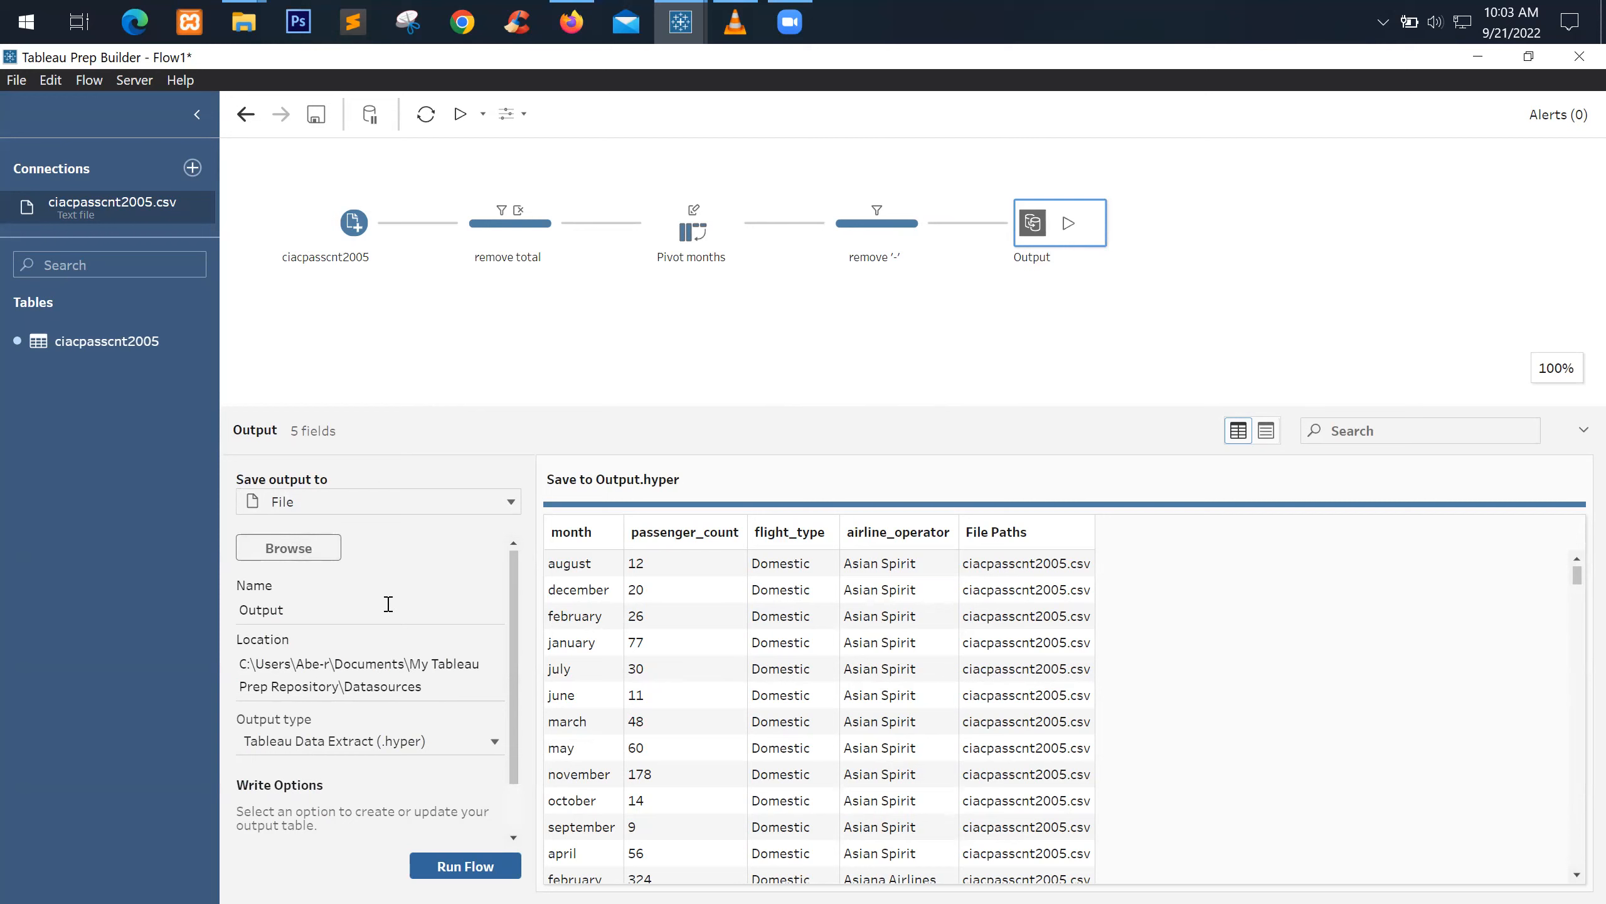
scroll(388, 604, down, 1)
Set the output to Comma Separated Values (.csv) named passenger_count_flow
click(360, 695)
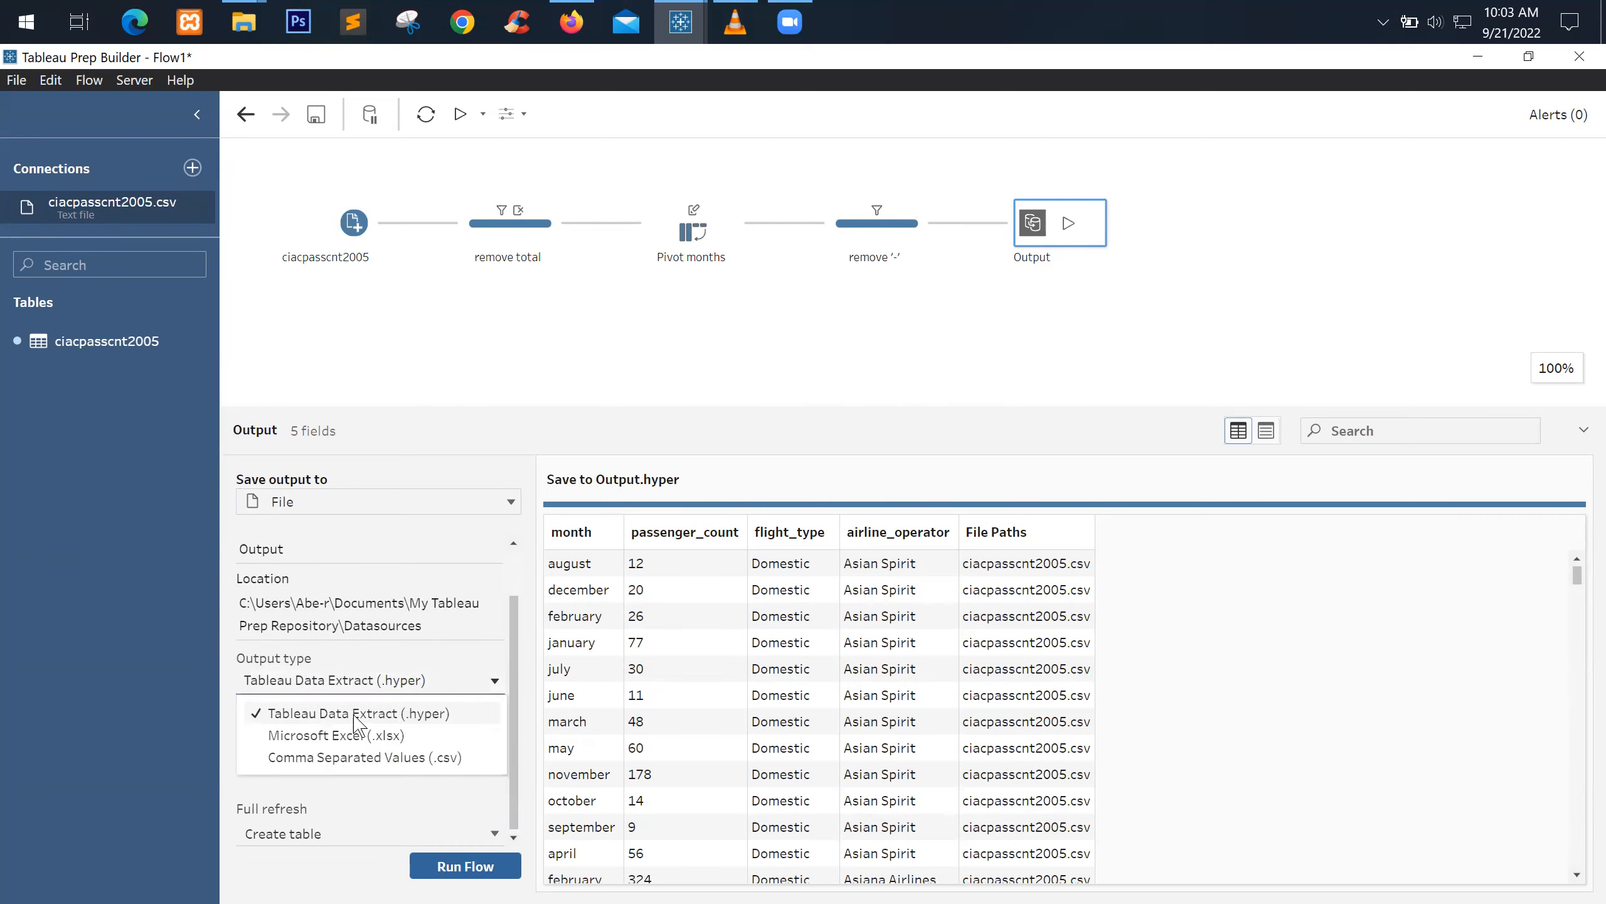
click(395, 759)
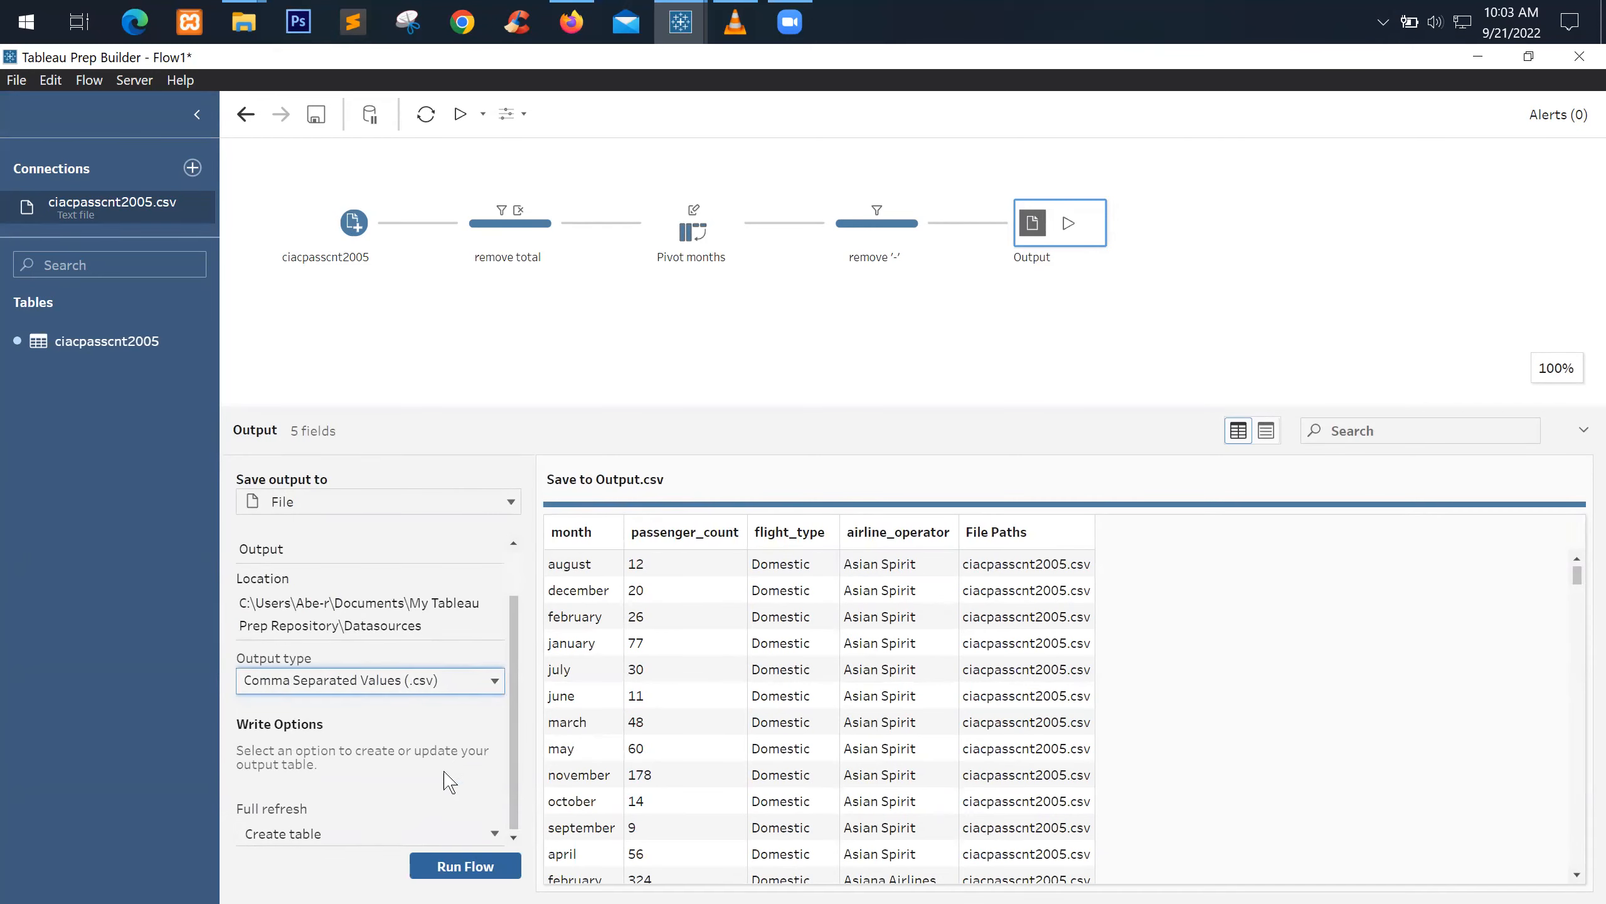
scroll(402, 626, up, 1)
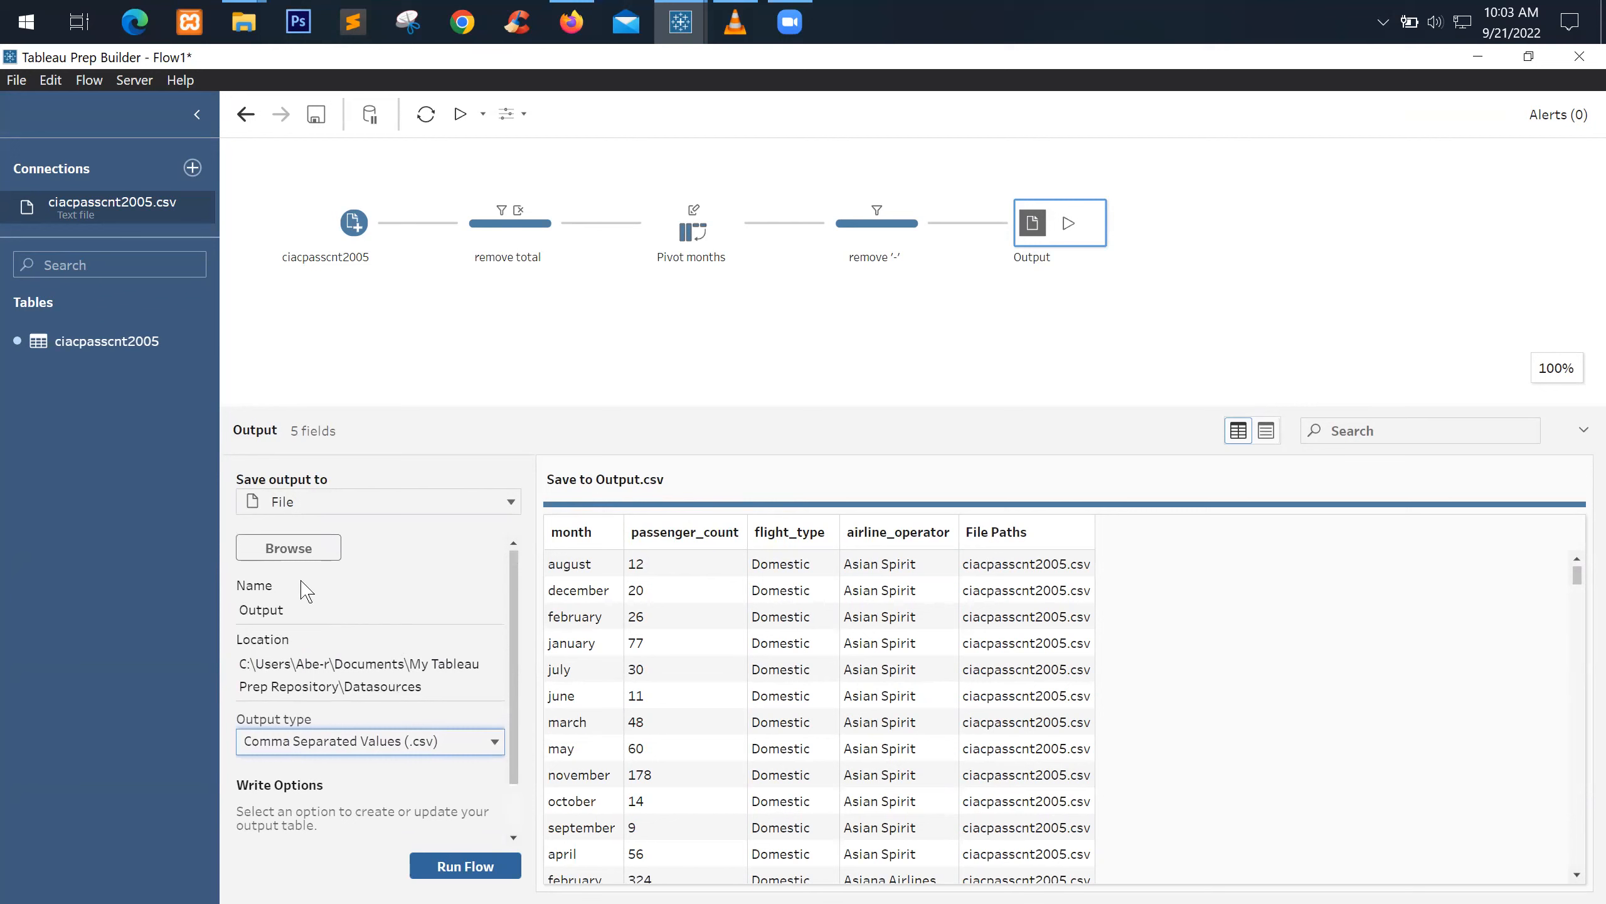
click(299, 612)
double_click(271, 609)
text(passenger_count_)
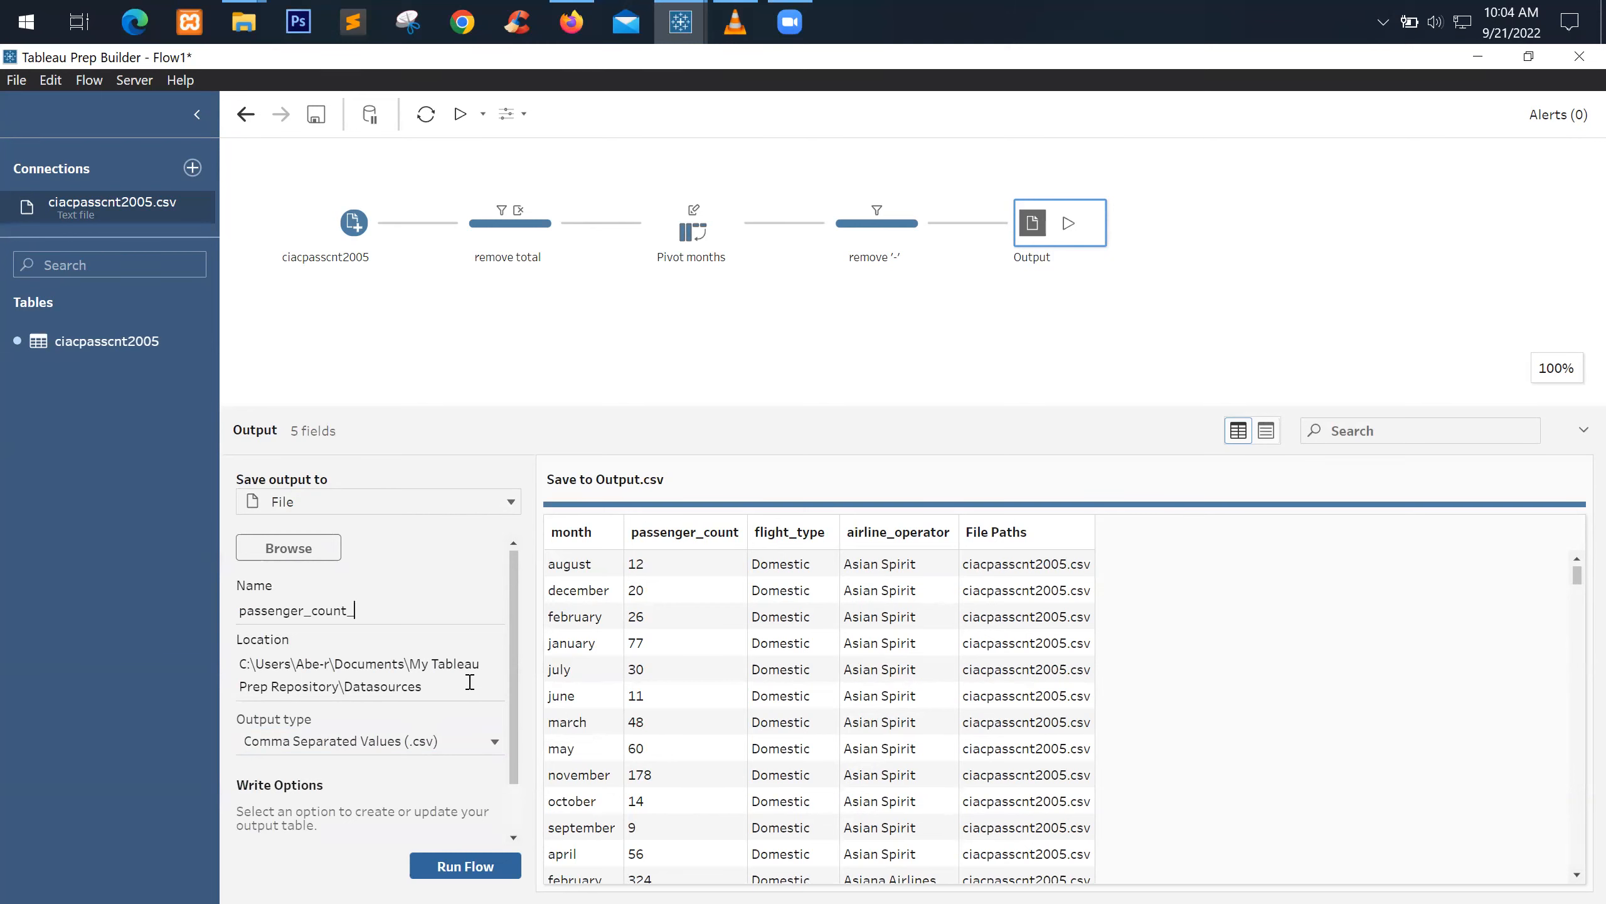
text(flow)
Run the flow to write passenger_count_flow.csv and dismiss the completion message
click(474, 867)
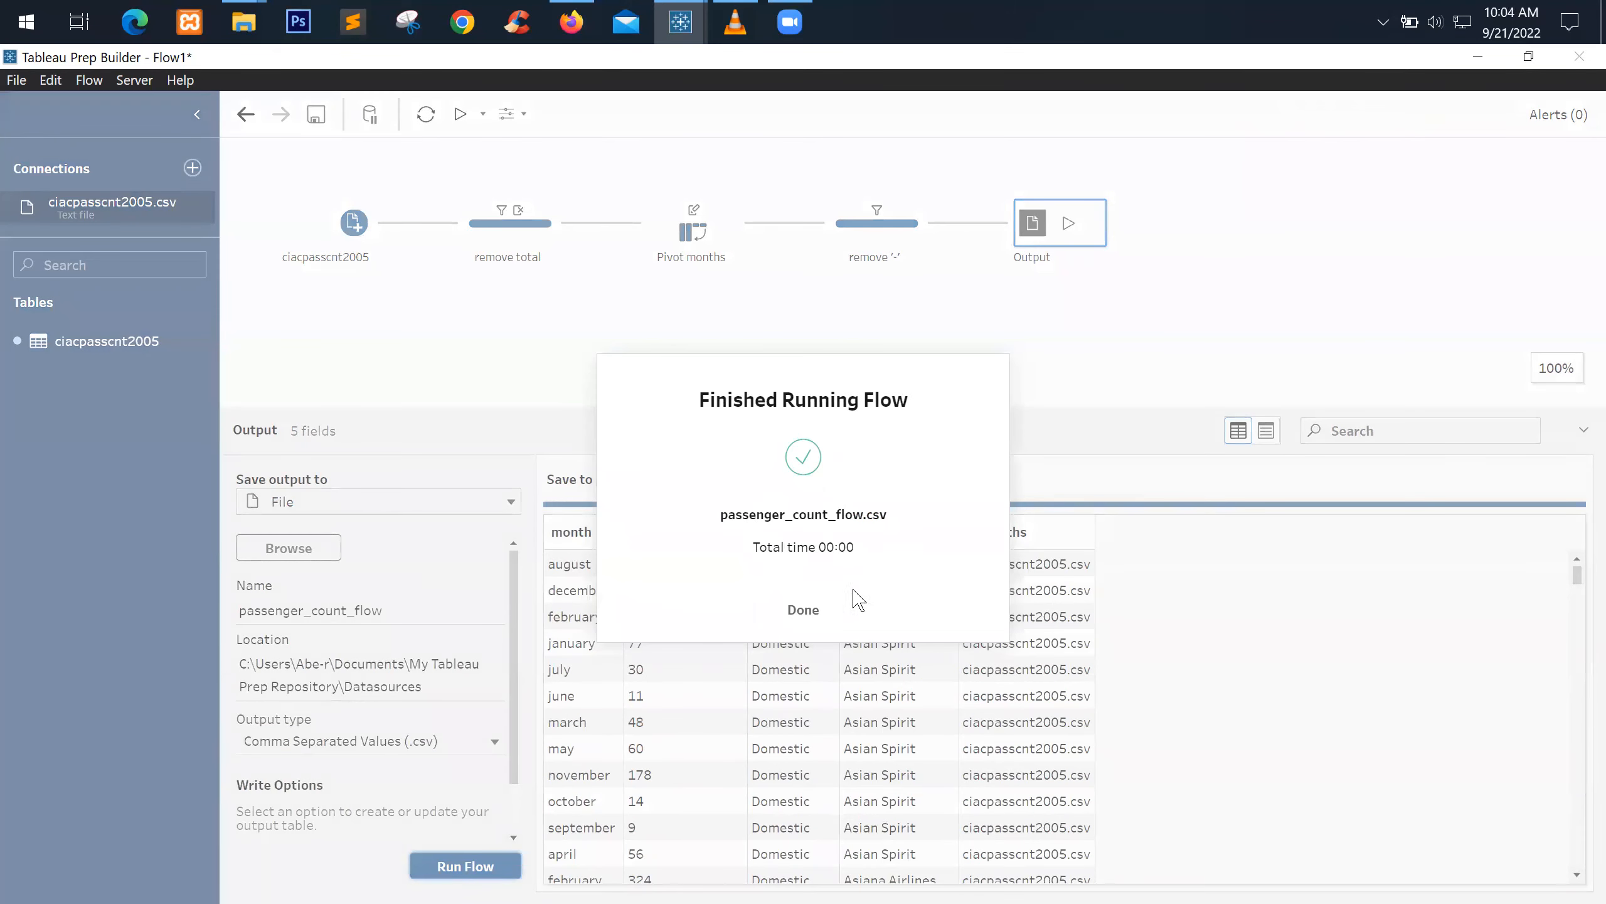
click(833, 615)
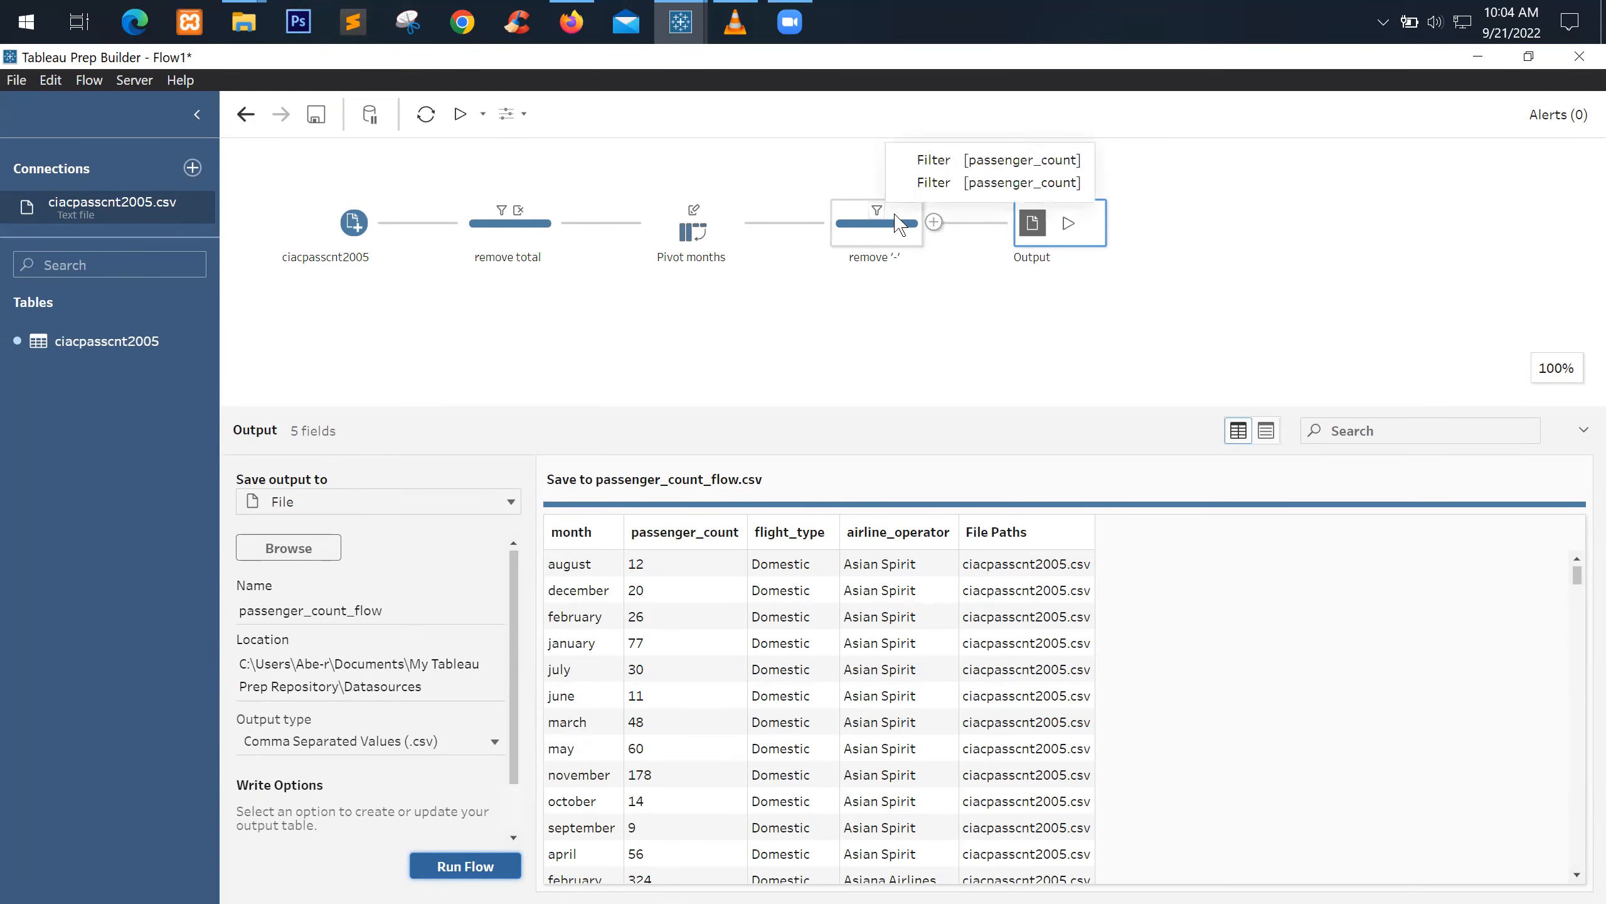
drag(849, 409, 841, 494)
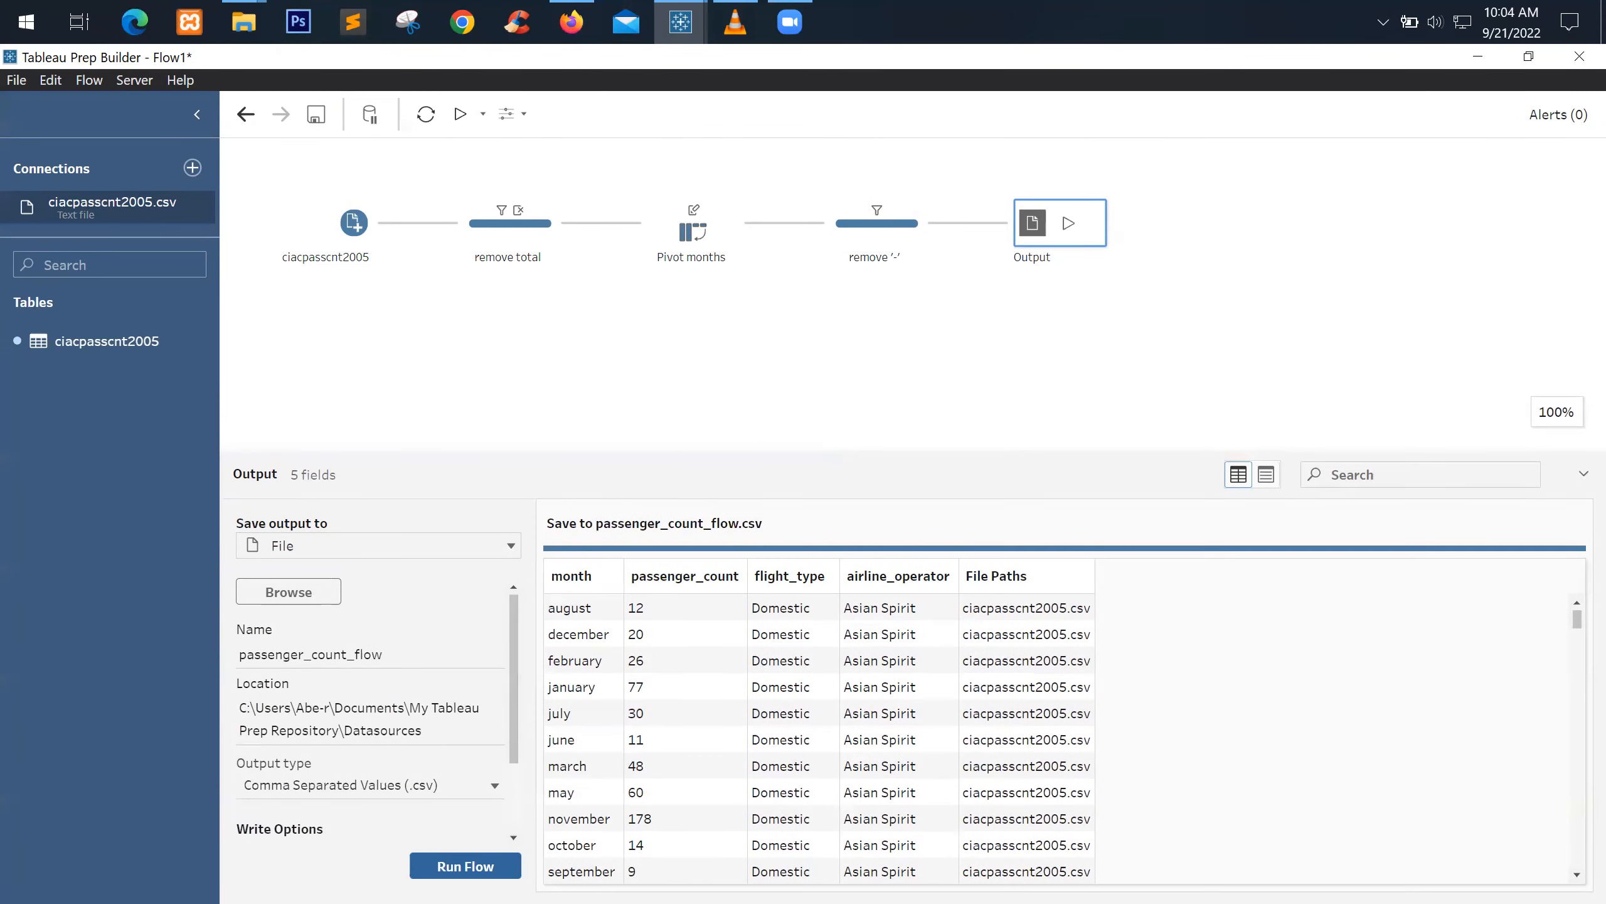